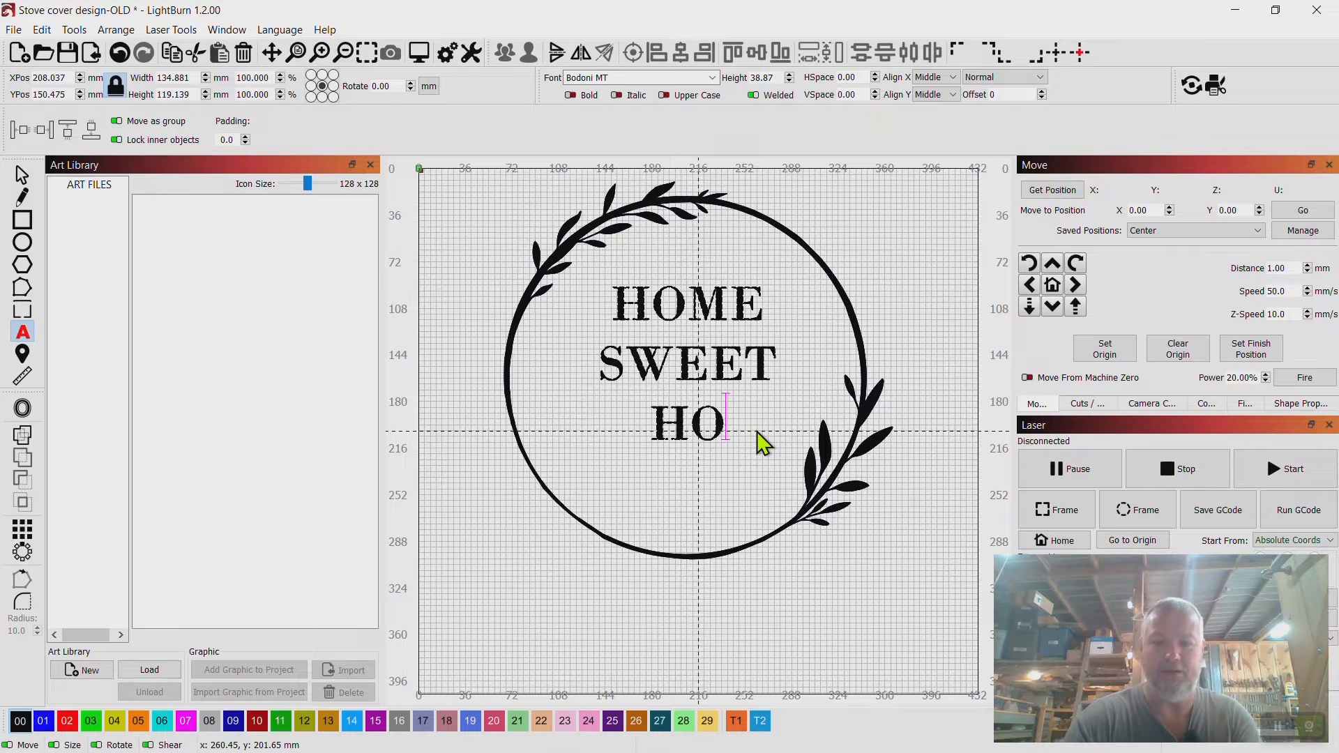
pyautogui.press('BackSpace')
pyautogui.press('BackSpace')
pyautogui.press('BackSpace')
pyautogui.press('BackSpace')
pyautogui.press('BackSpace')
pyautogui.press('BackSpace')
pyautogui.press('BackSpace')
pyautogui.press('BackSpace')
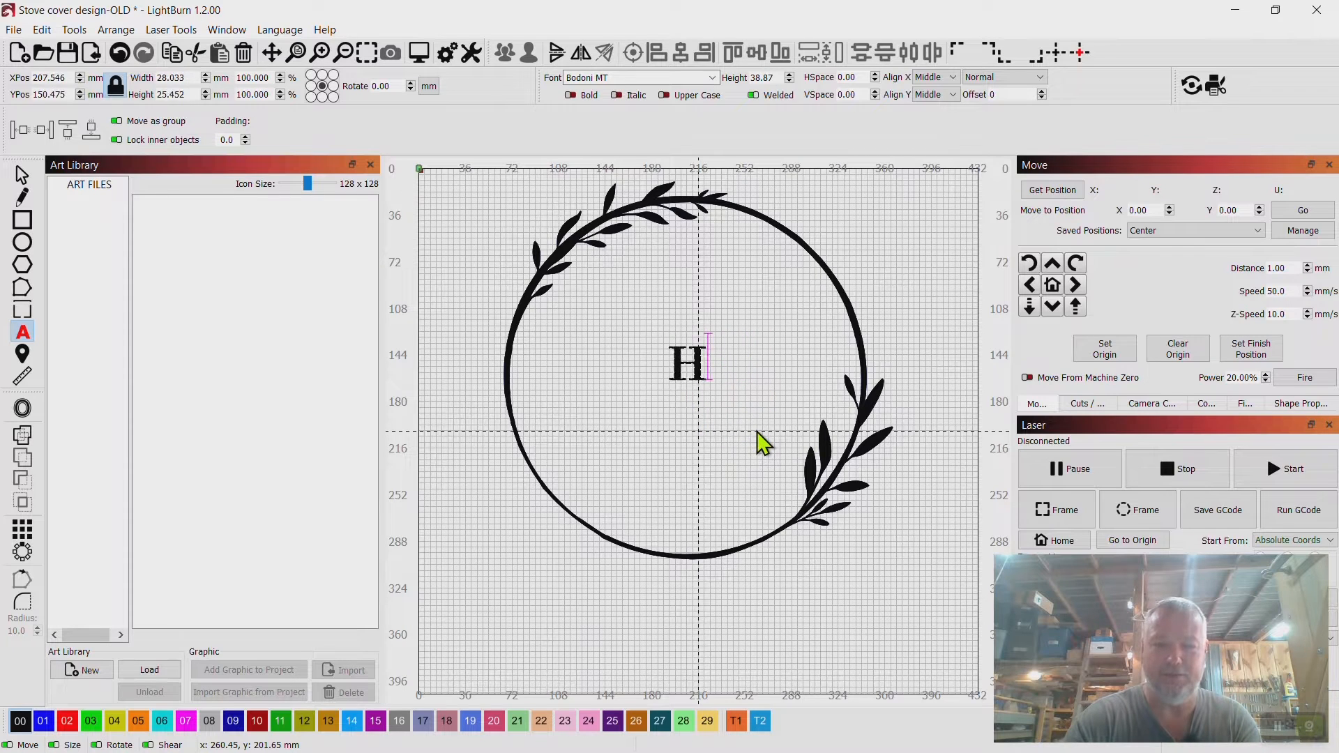
# Replace the text inside the wreath with AVANT and leave text editing.
pyautogui.write('A')
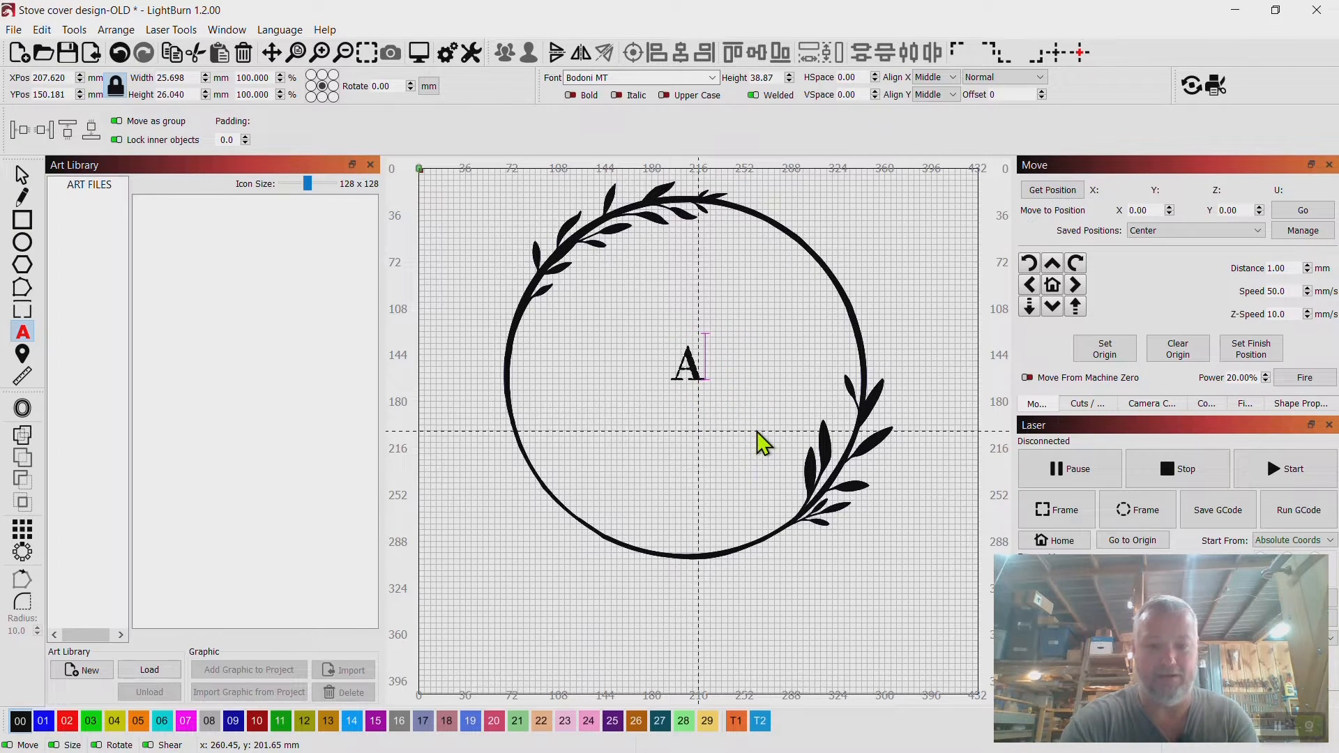
pyautogui.write('VANT')
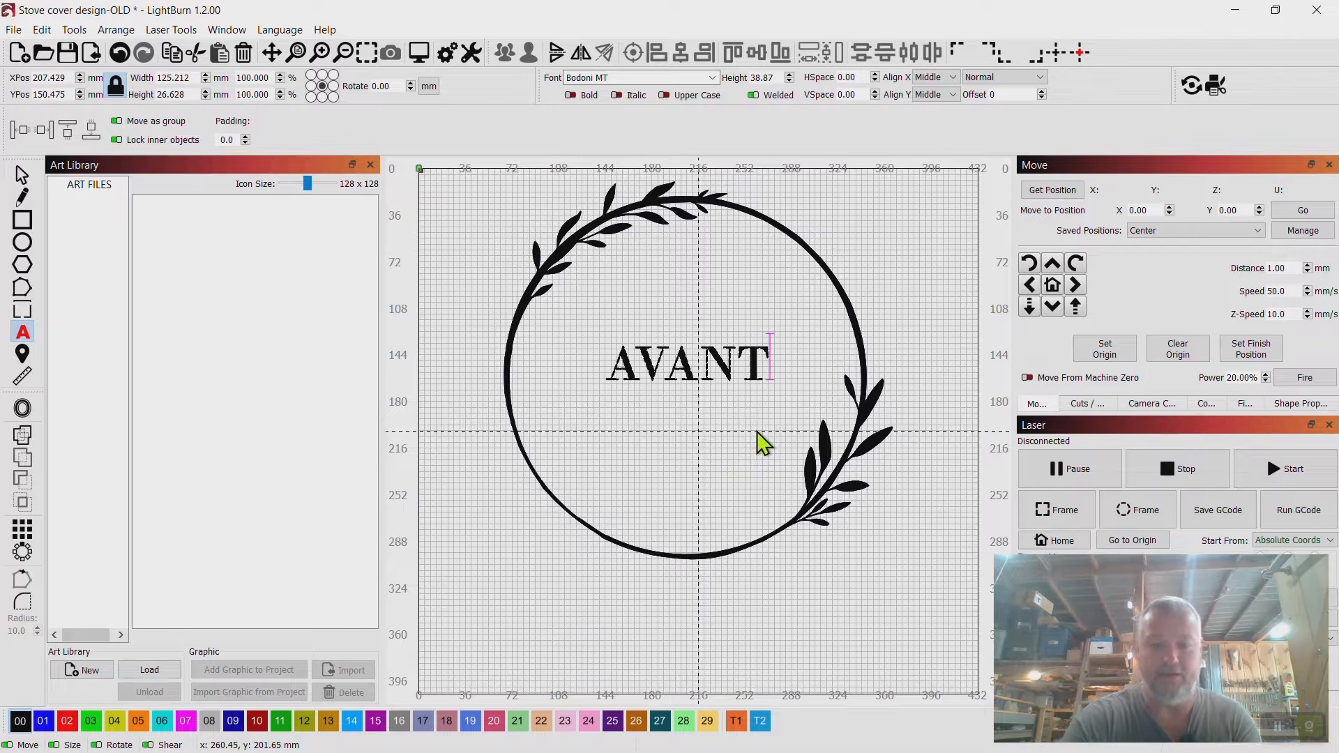
pyautogui.click(910, 300)
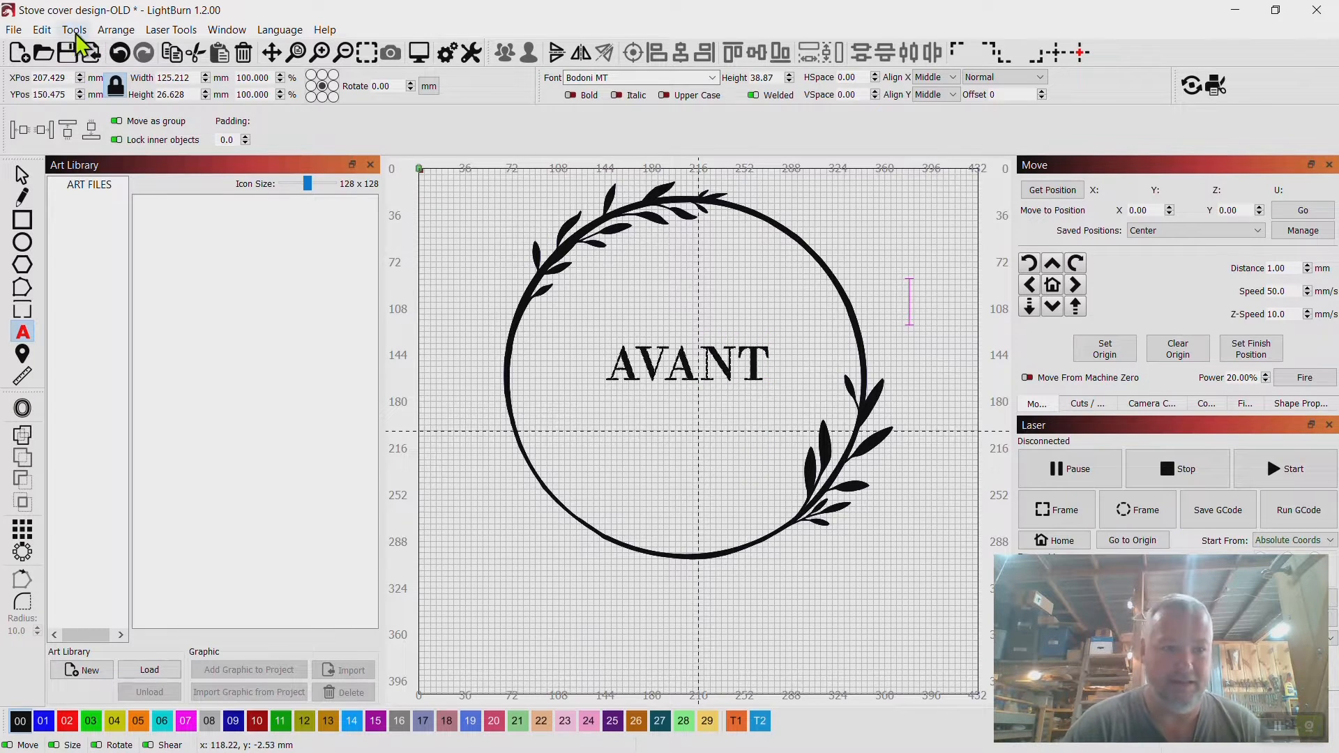
pyautogui.click(17, 179)
pyautogui.click(462, 406)
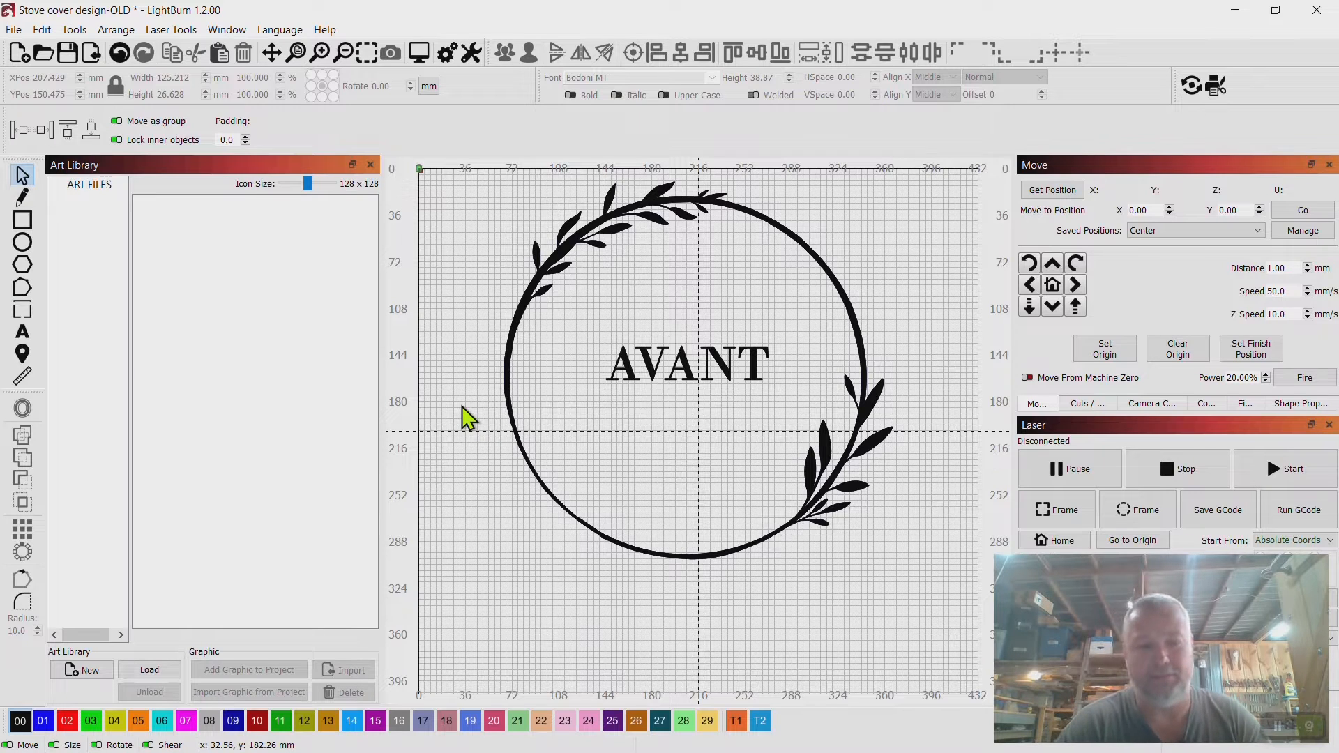
# Preview the laser output of the wreath design.
pyautogui.click(562, 258)
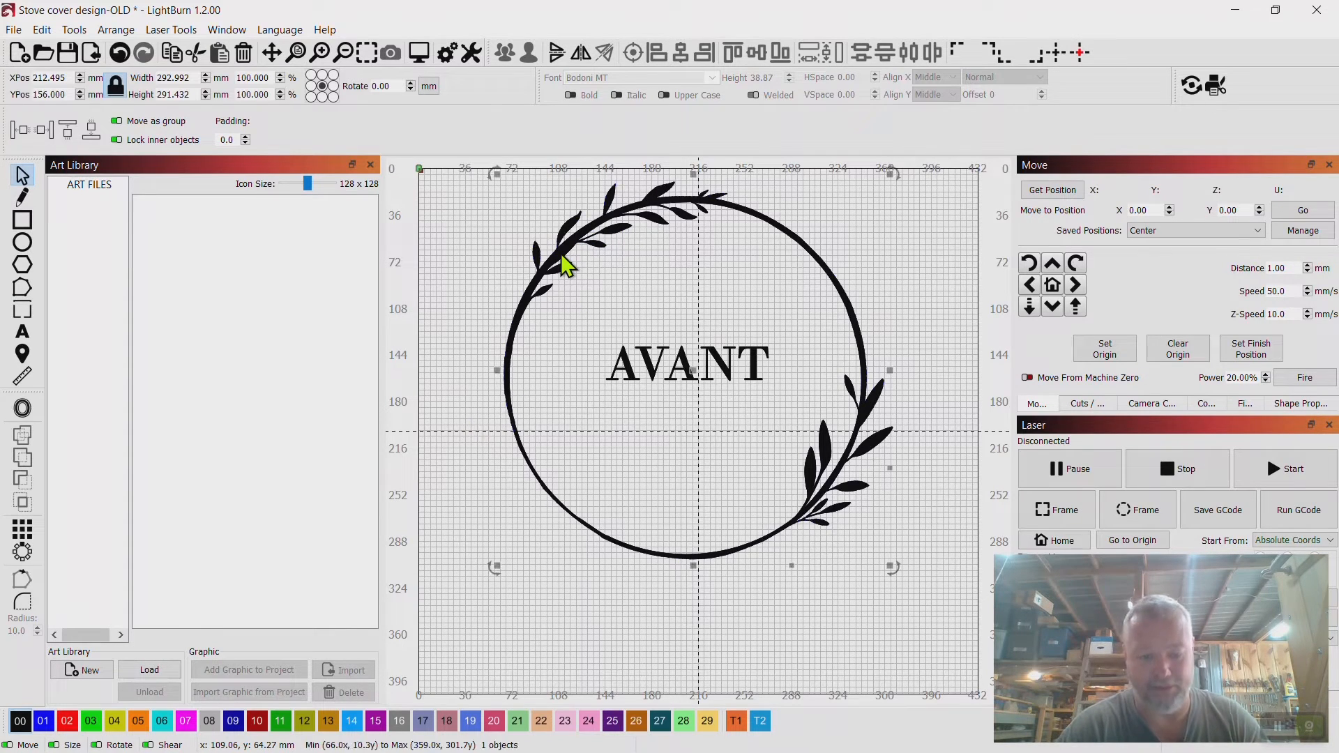
pyautogui.rightClick(562, 258)
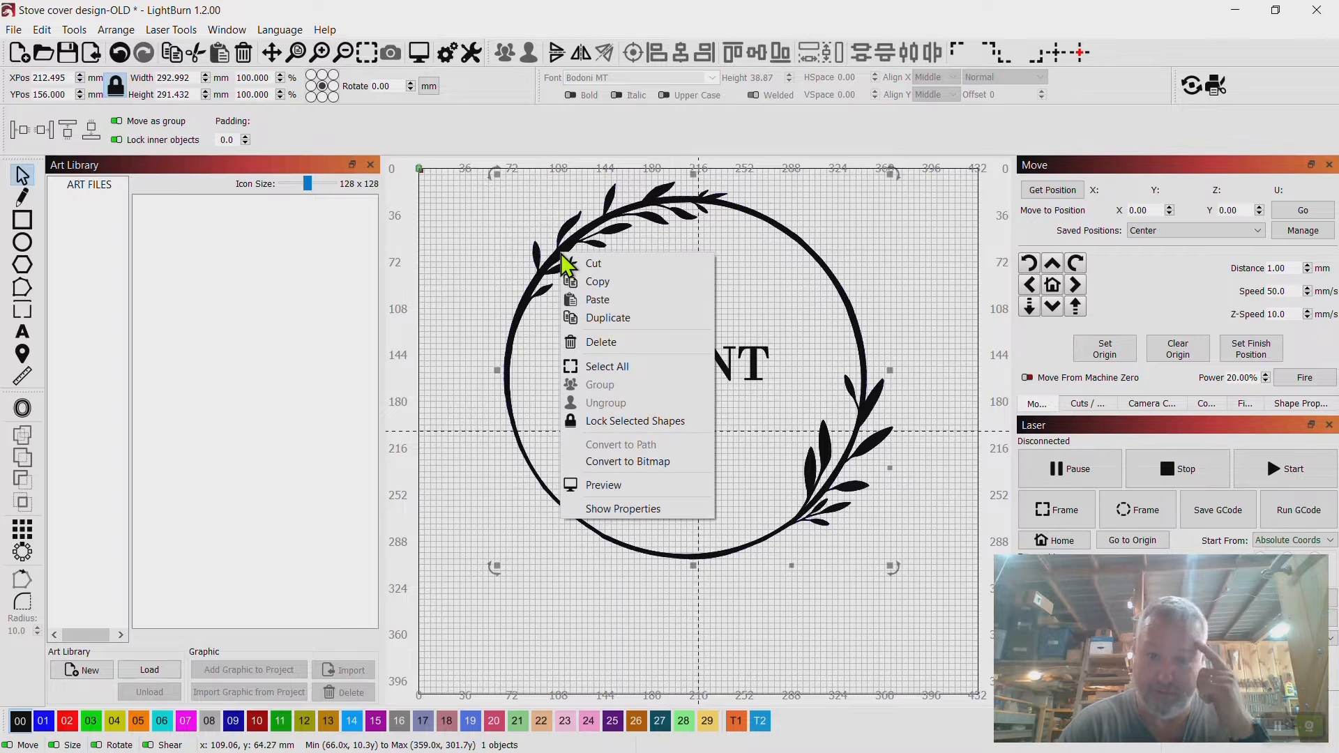
pyautogui.click(604, 485)
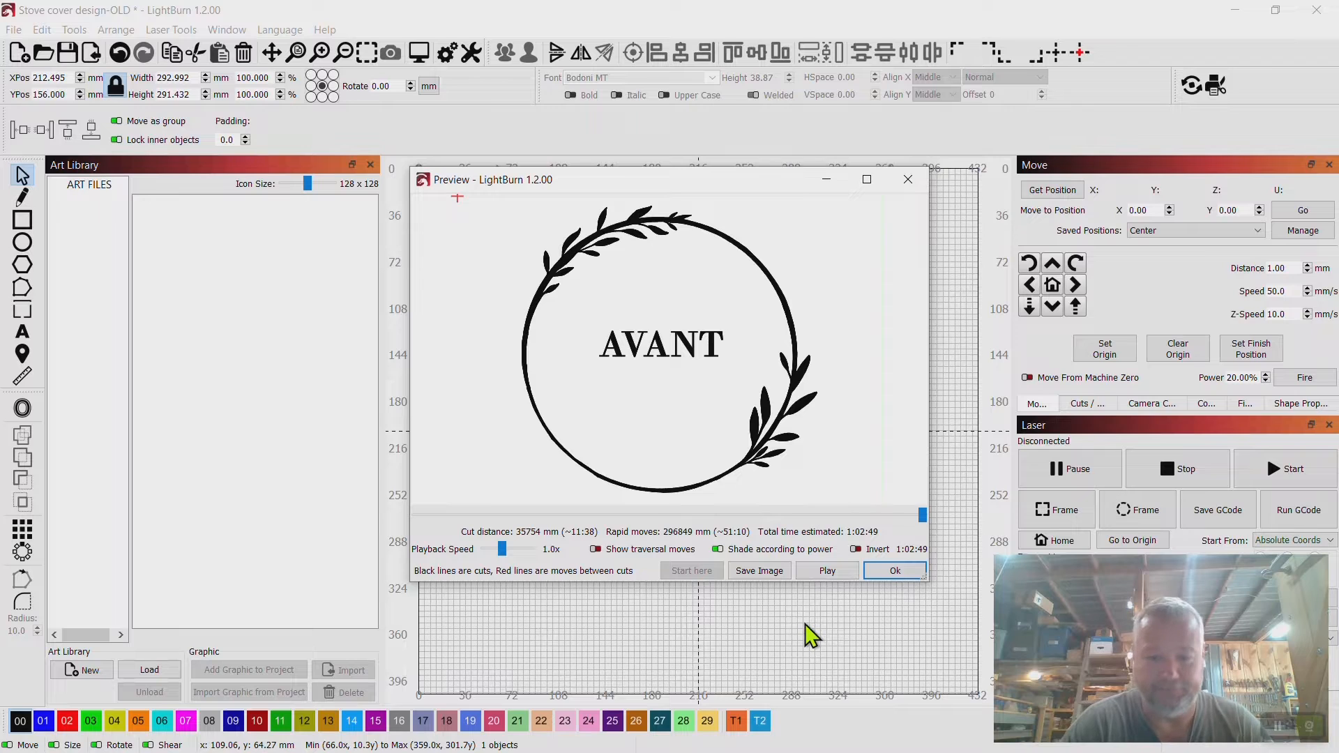
pyautogui.click(893, 570)
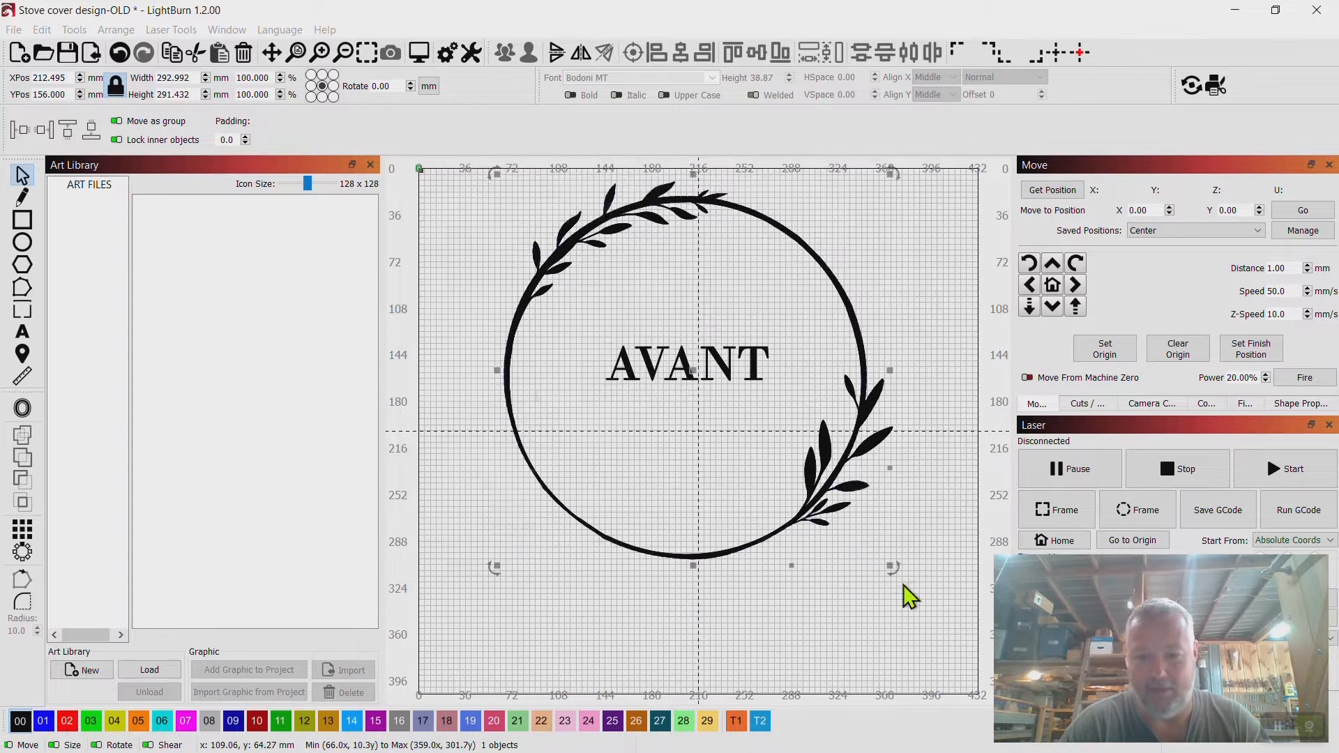
# Temporarily show the Tool layer in the Cuts / Layers list to view its frame circle.
pyautogui.click(1093, 404)
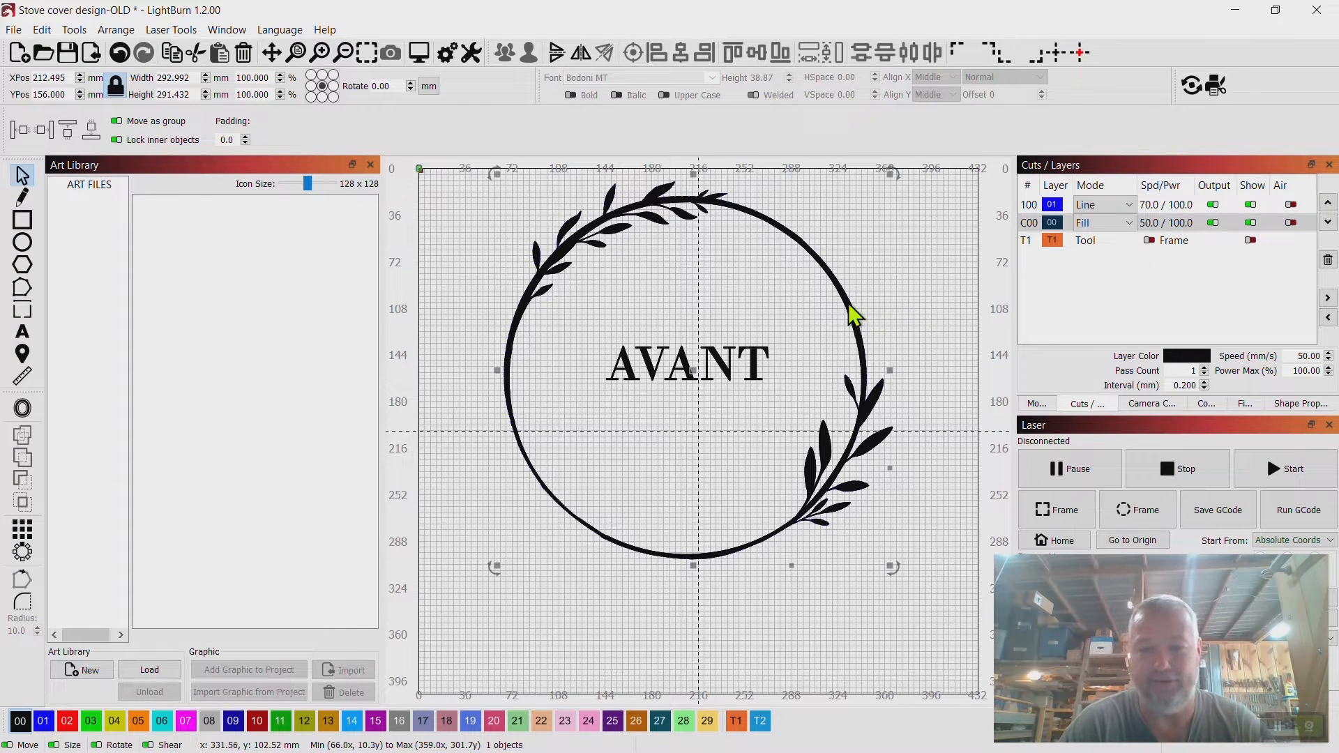
pyautogui.click(1149, 240)
pyautogui.click(1250, 240)
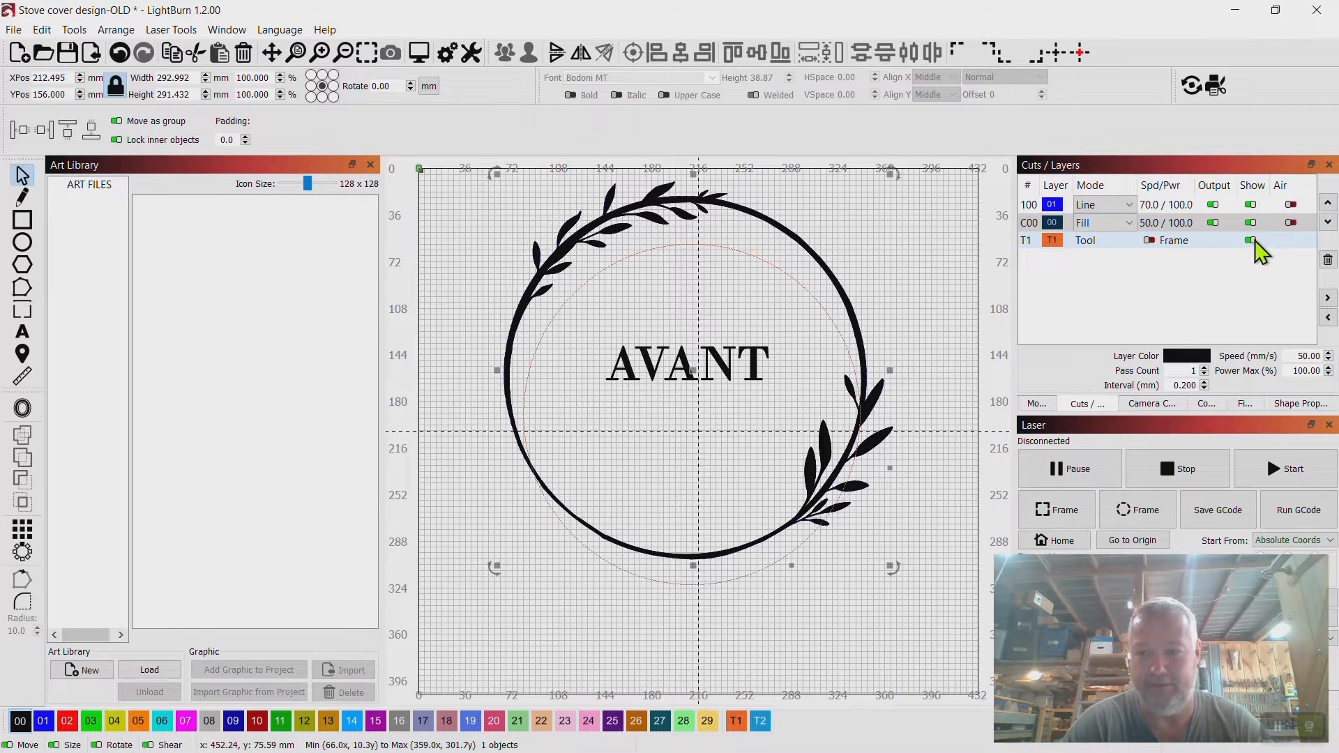
pyautogui.click(1251, 240)
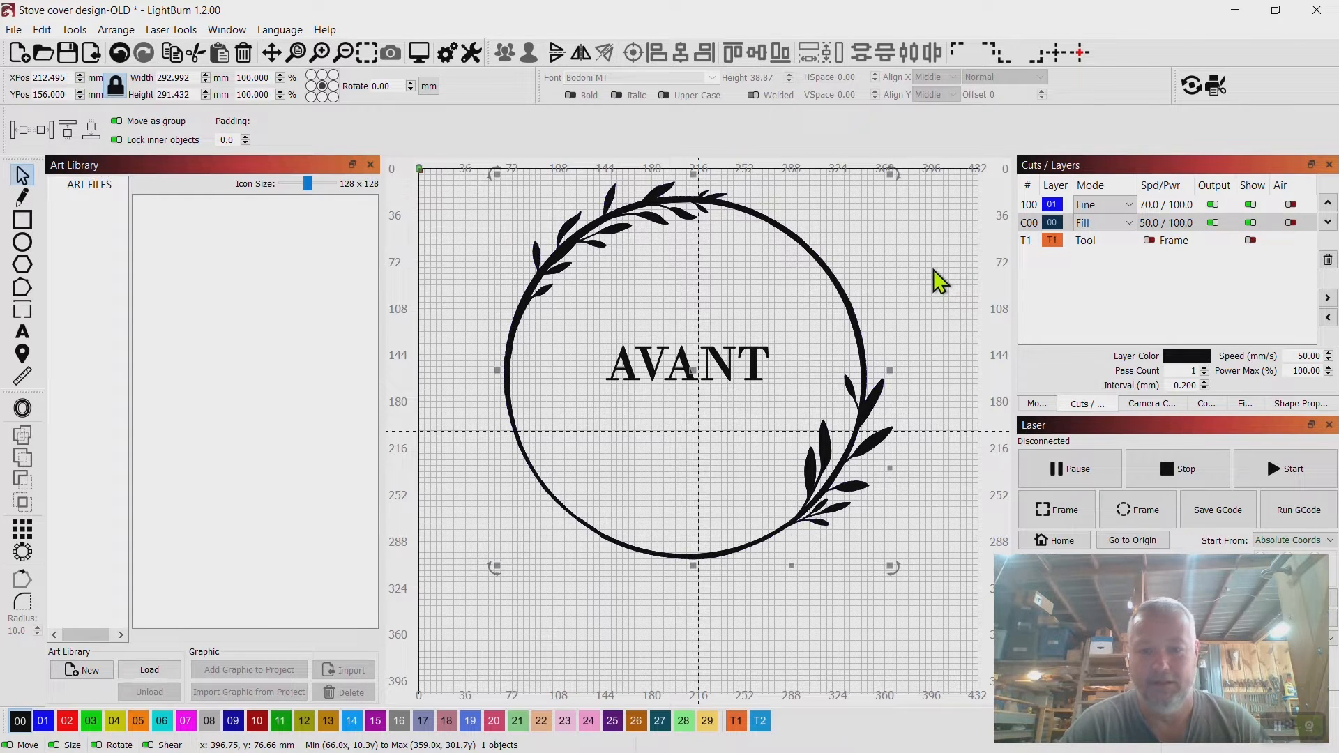
# Open the project Stove cover design without saving changes to the current one.
pyautogui.click(738, 315)
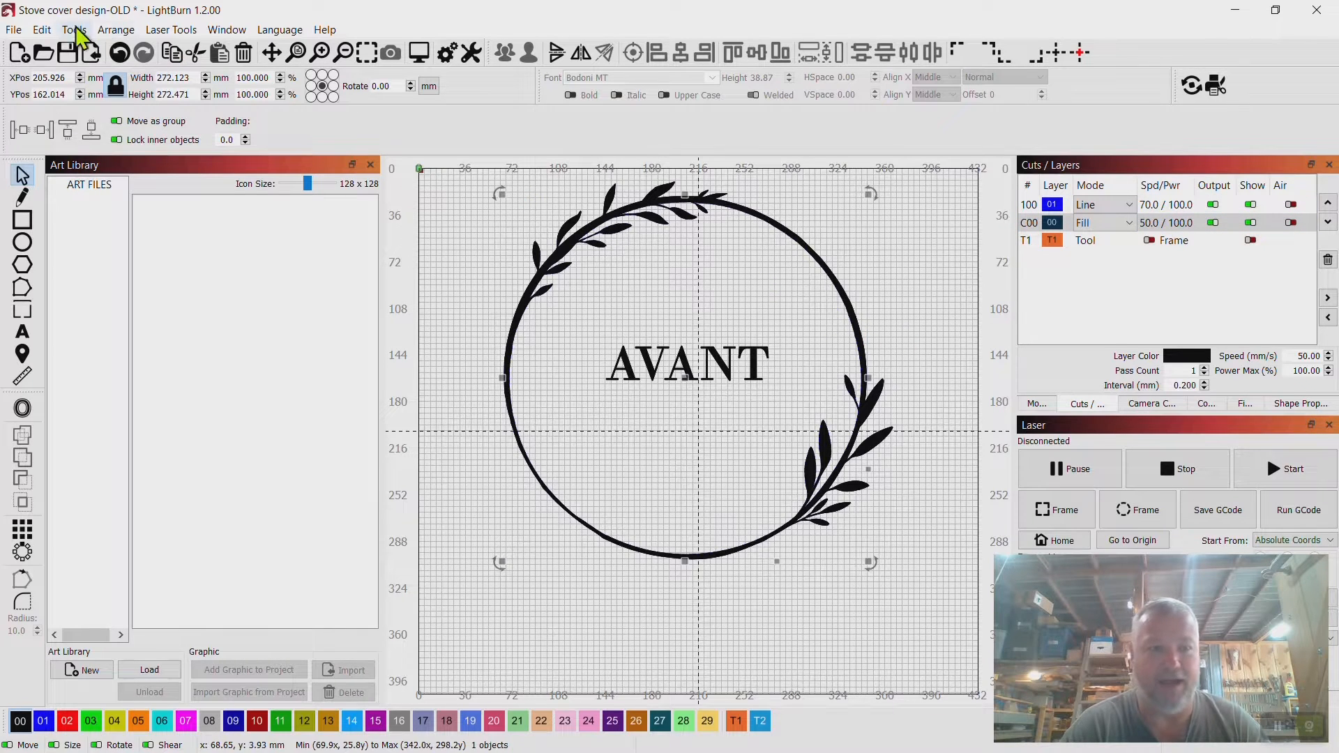
pyautogui.click(14, 30)
pyautogui.click(38, 92)
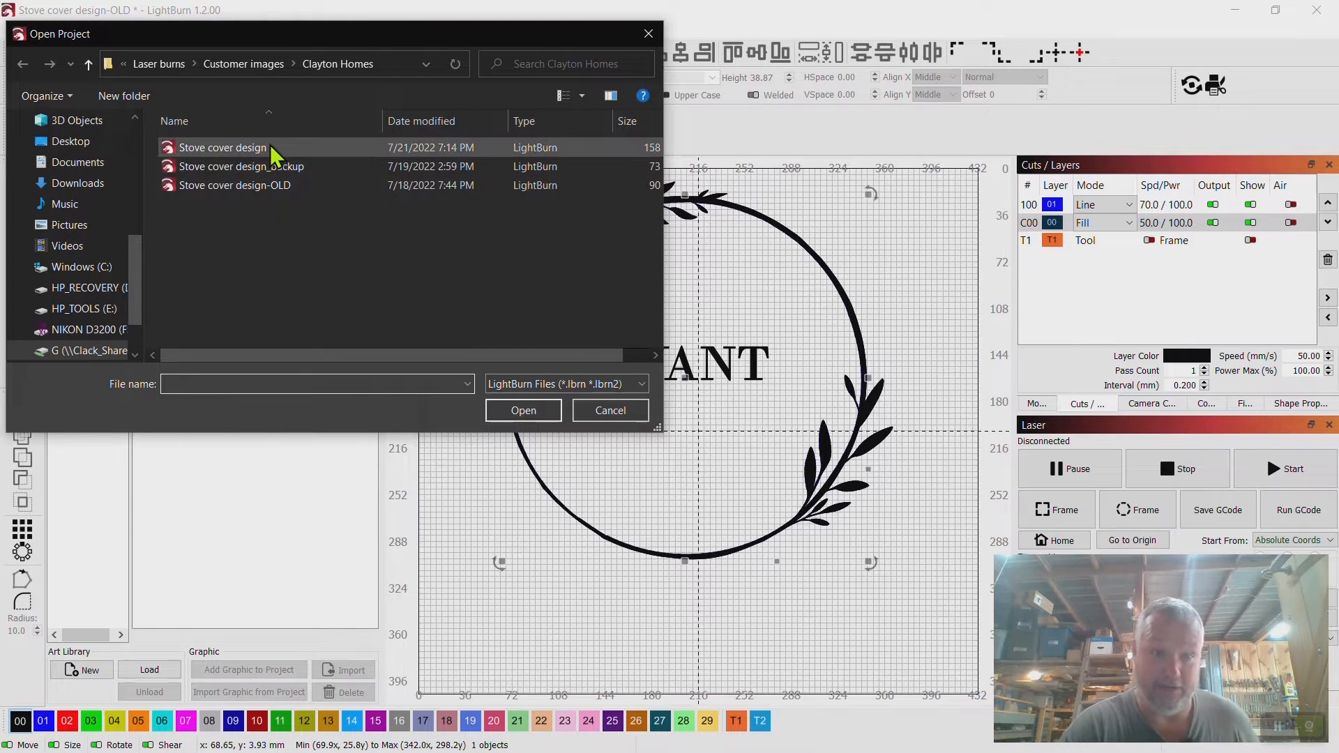
pyautogui.click(270, 145)
pyautogui.doubleClick(270, 145)
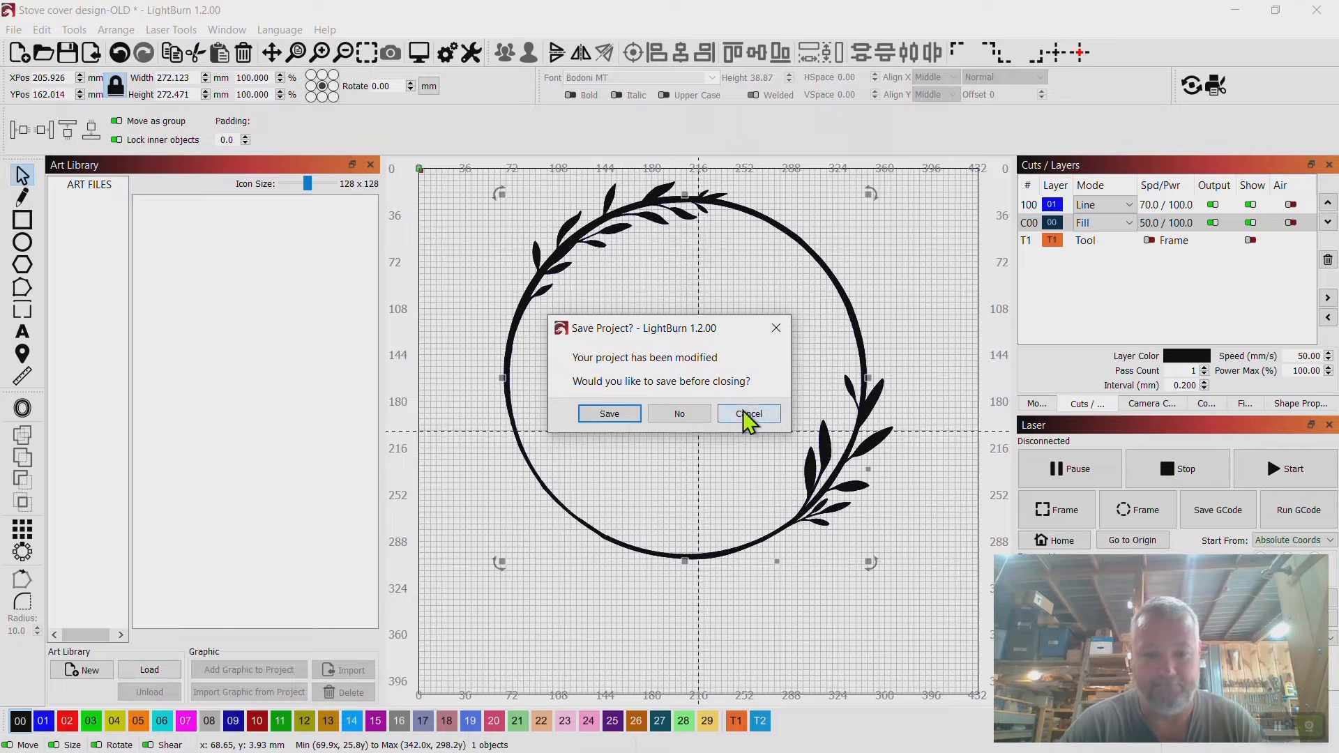
pyautogui.click(684, 411)
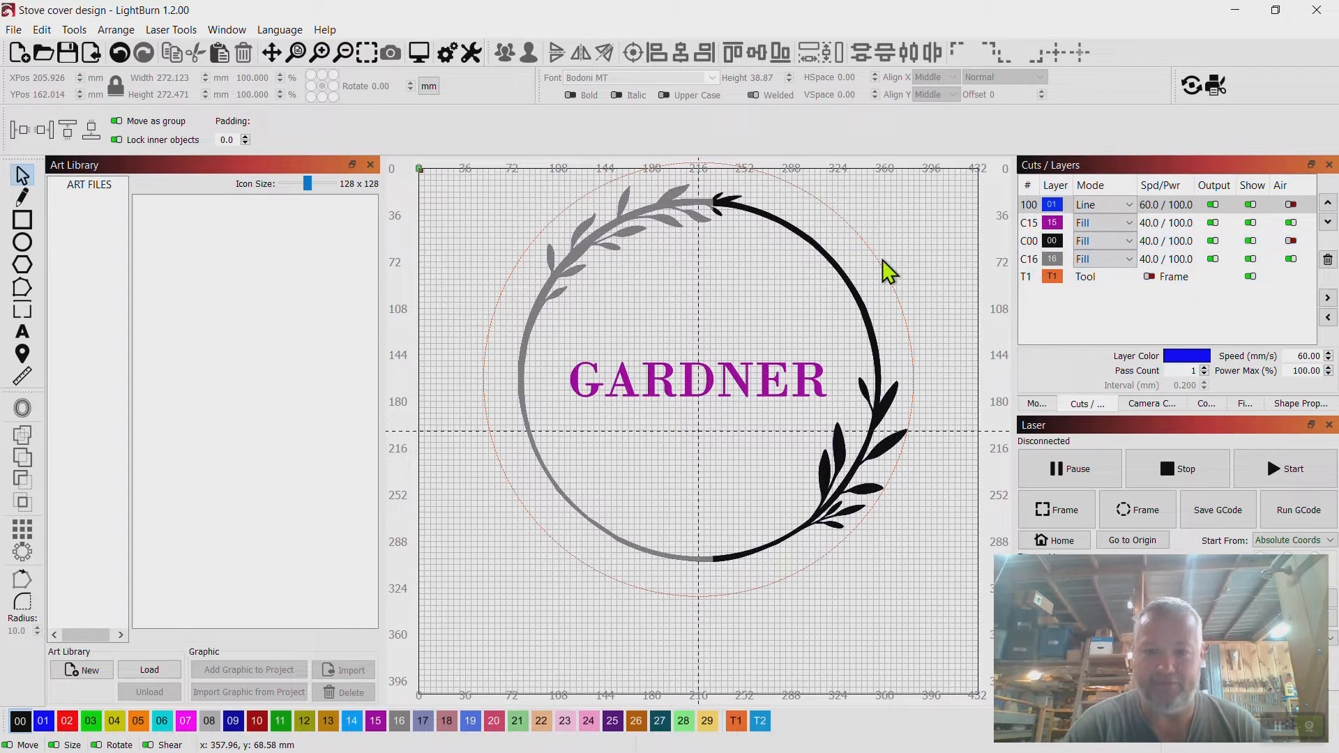
# Preview the laser output of the GARDNER wreath design.
pyautogui.rightClick(709, 380)
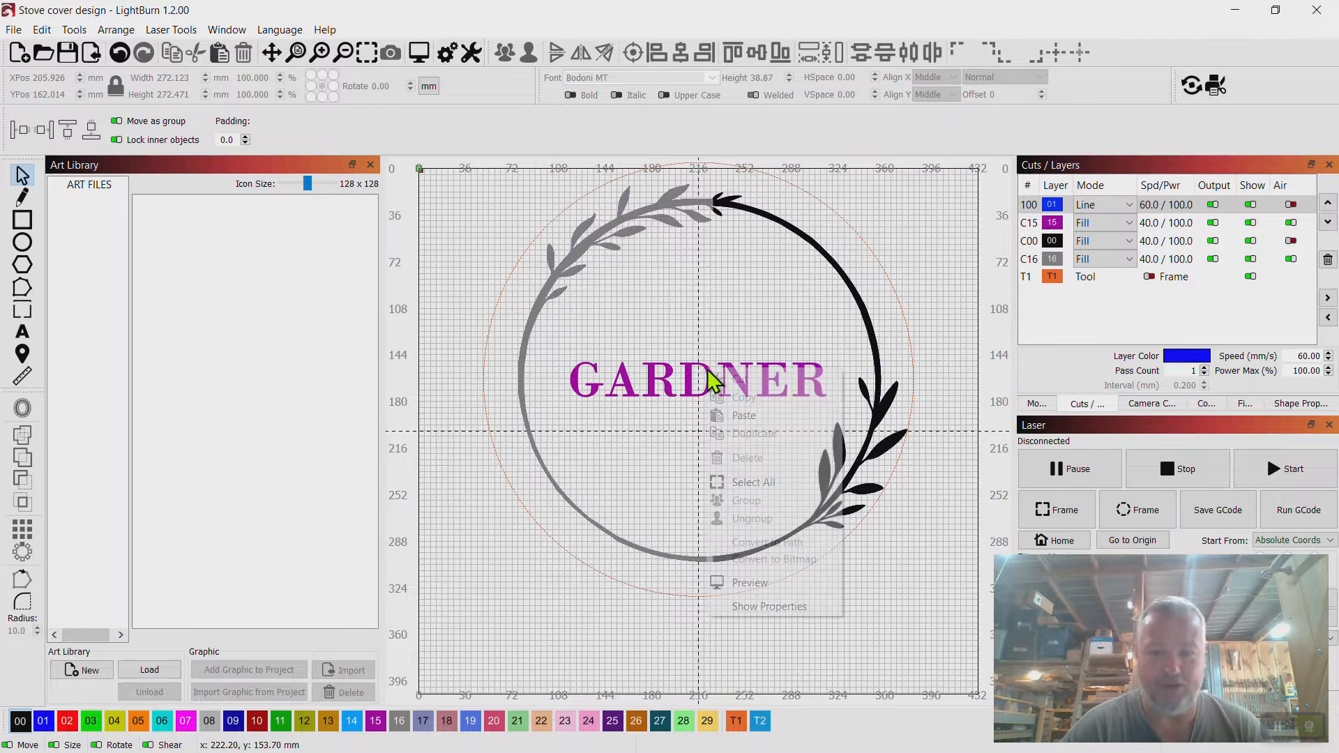
pyautogui.click(765, 585)
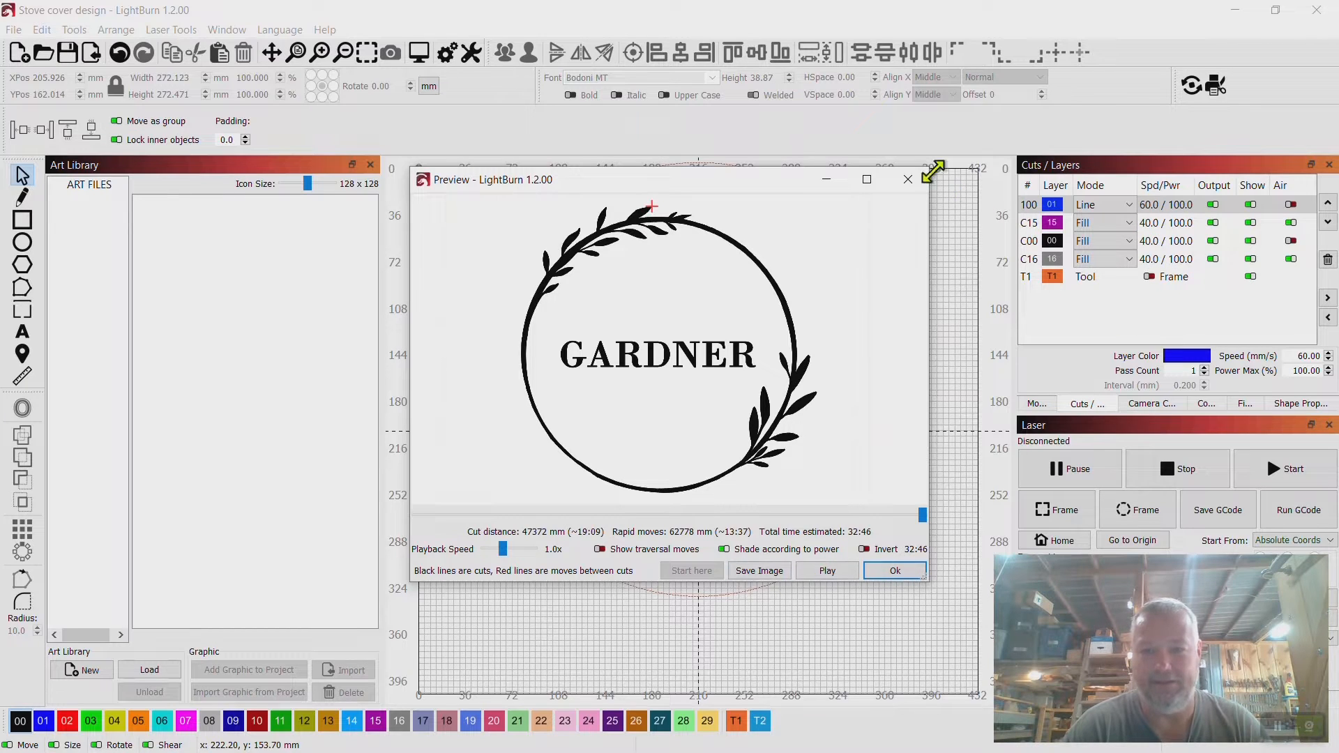
pyautogui.click(908, 179)
# Open the project Stove cover design_backup.
pyautogui.click(16, 29)
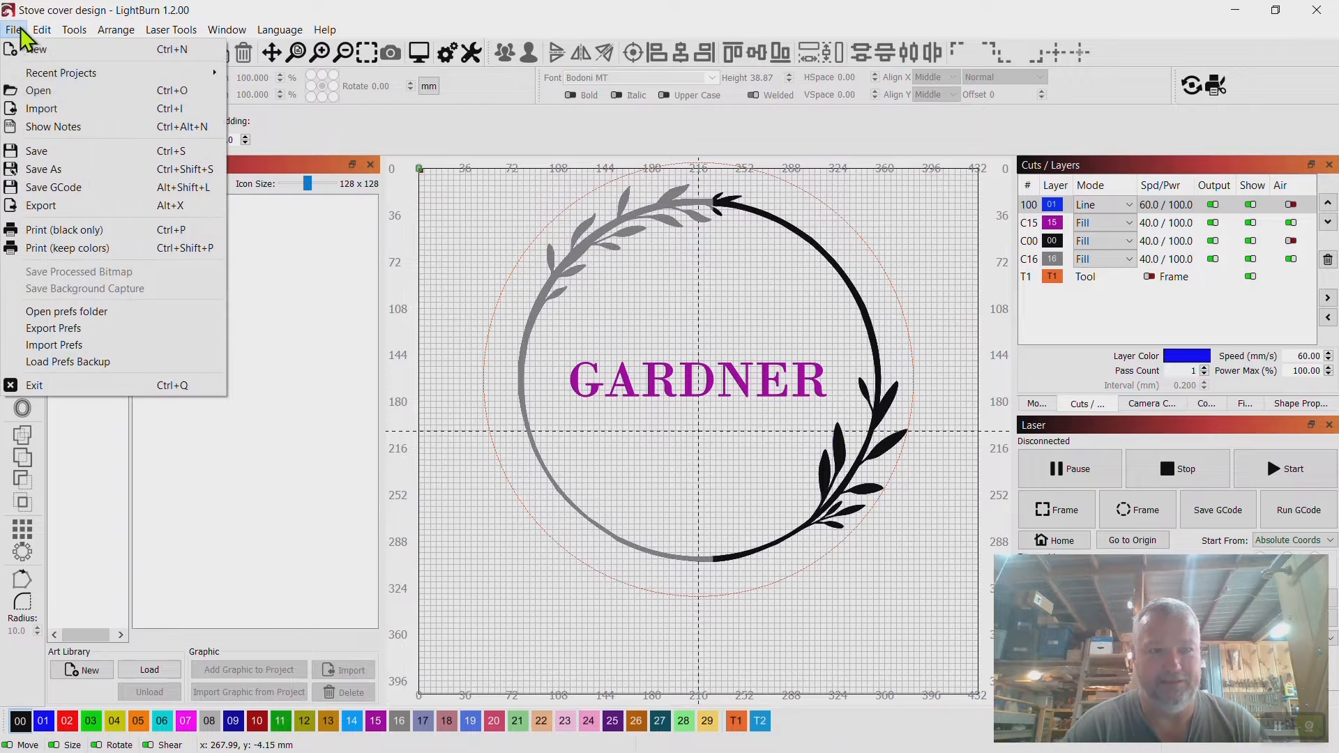
pyautogui.click(46, 90)
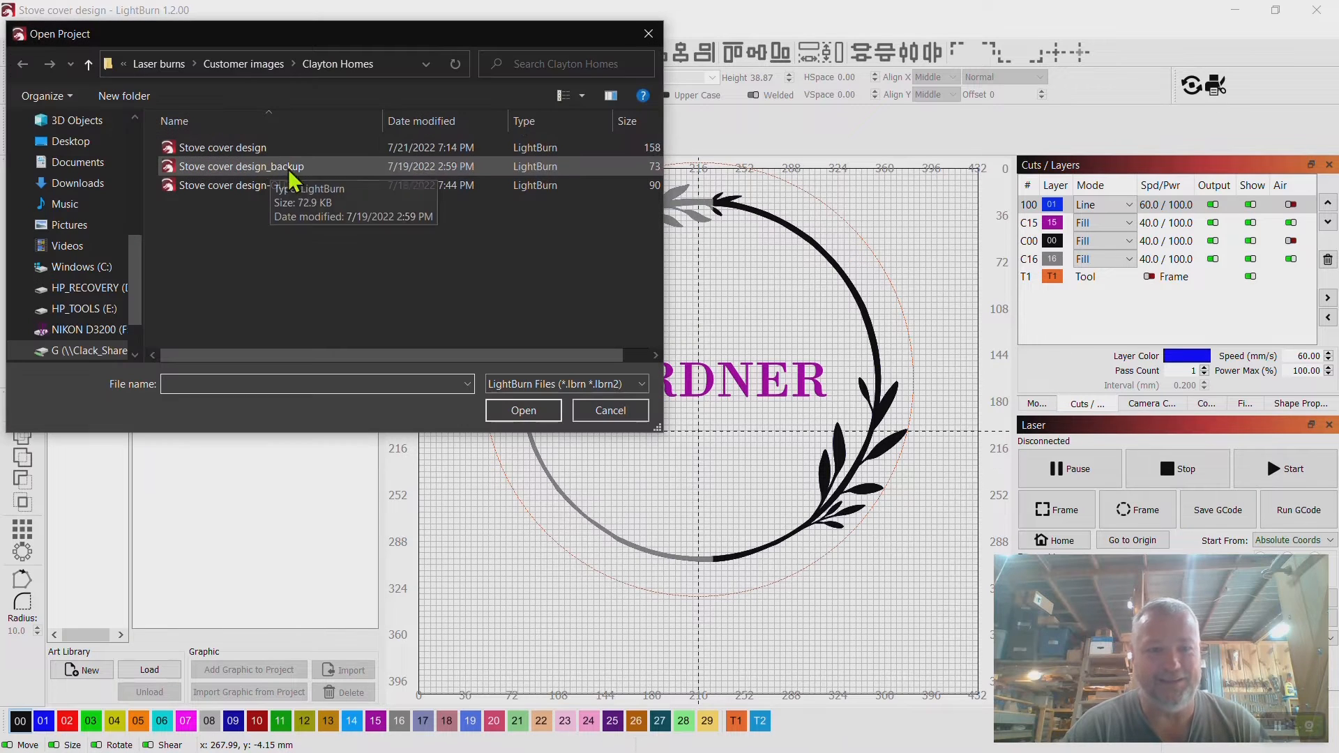
pyautogui.doubleClick(297, 185)
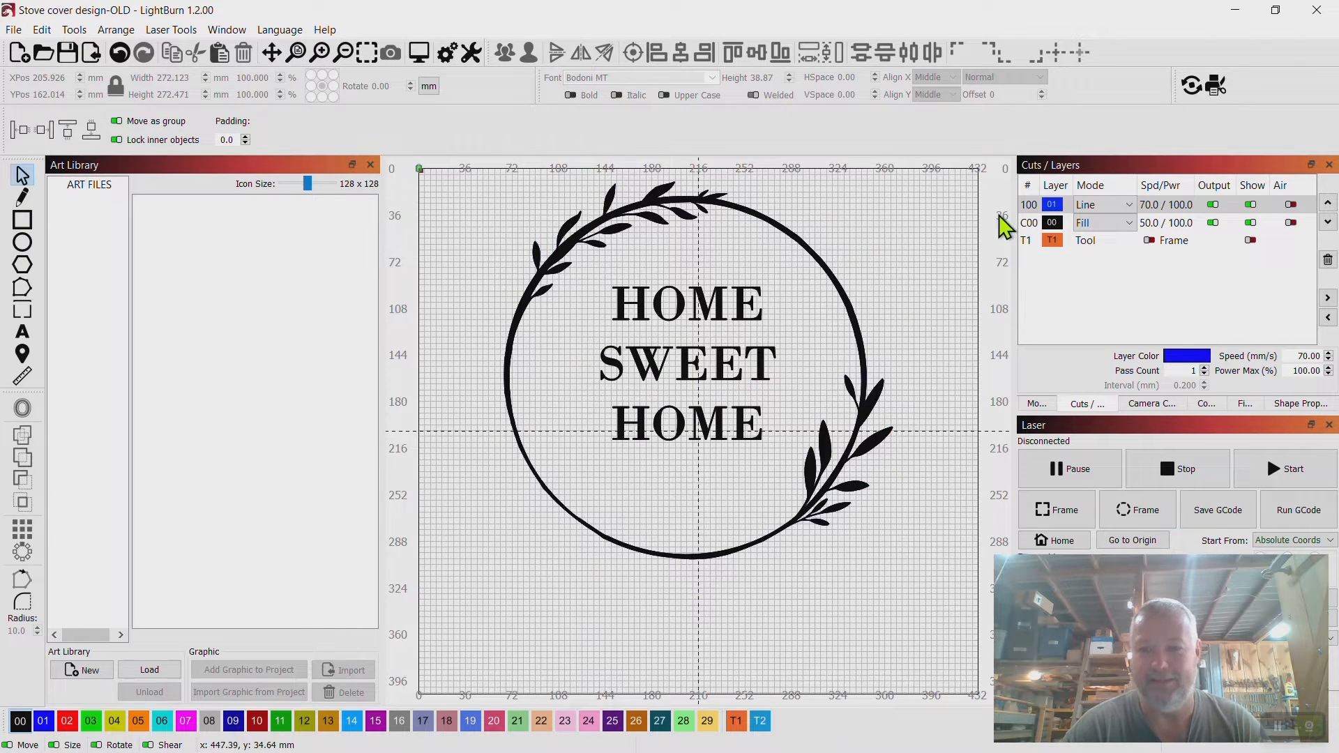
# Set the speed of line layer 100 to 60 mm/sec.
pyautogui.doubleClick(1159, 203)
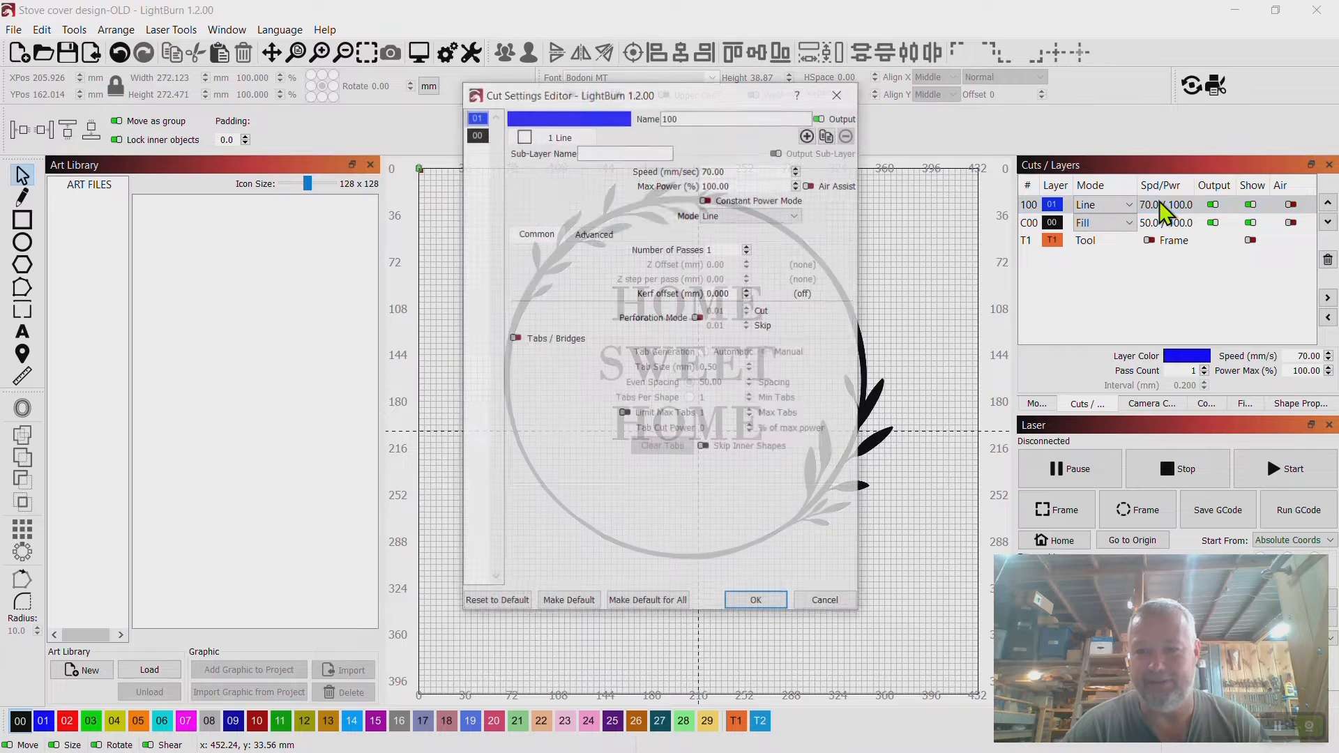
pyautogui.moveTo(742, 172); pyautogui.dragTo(678, 179)
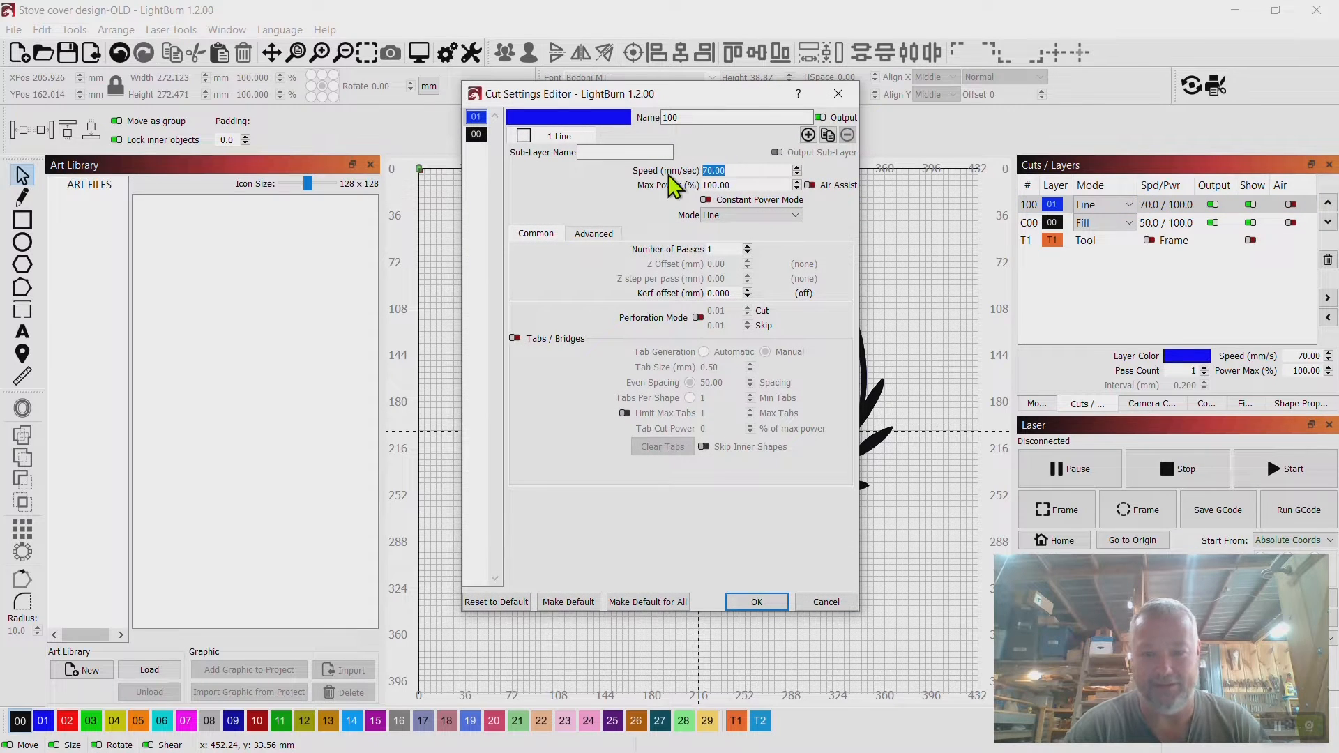
pyautogui.write('60')
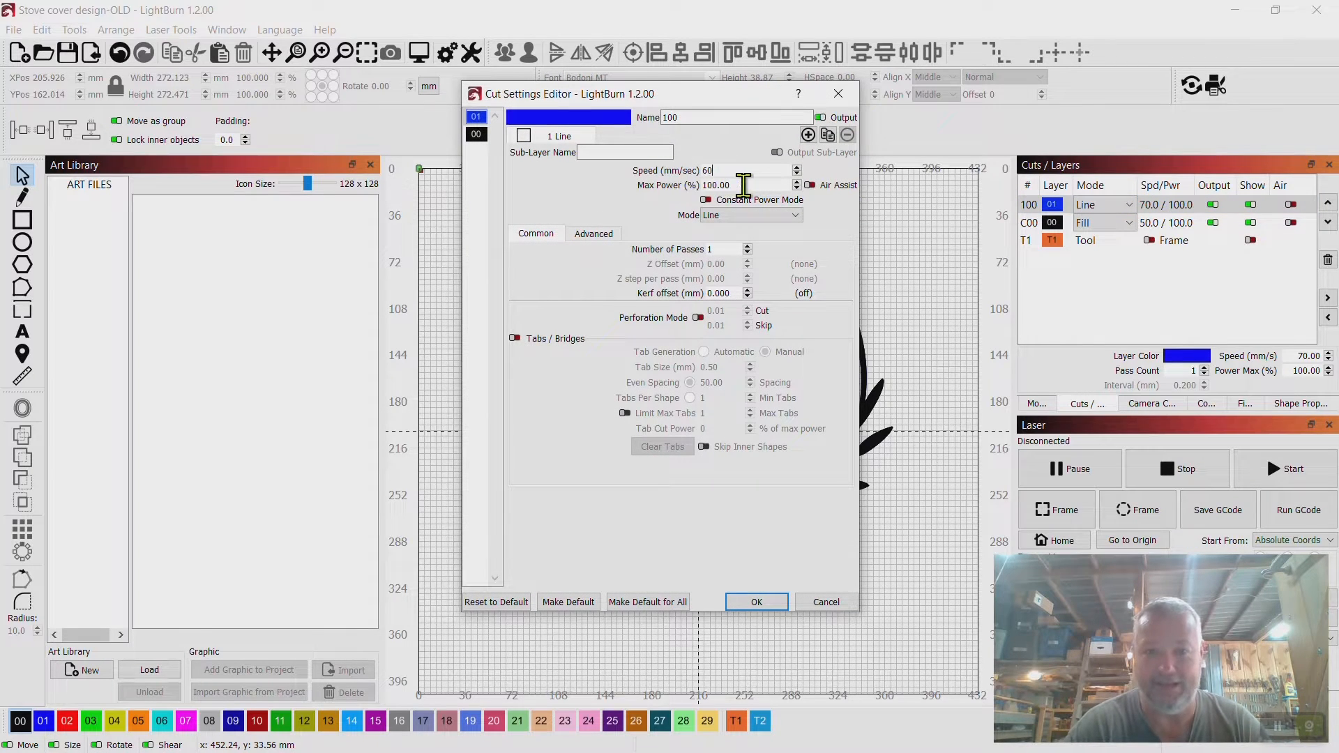
pyautogui.click(756, 603)
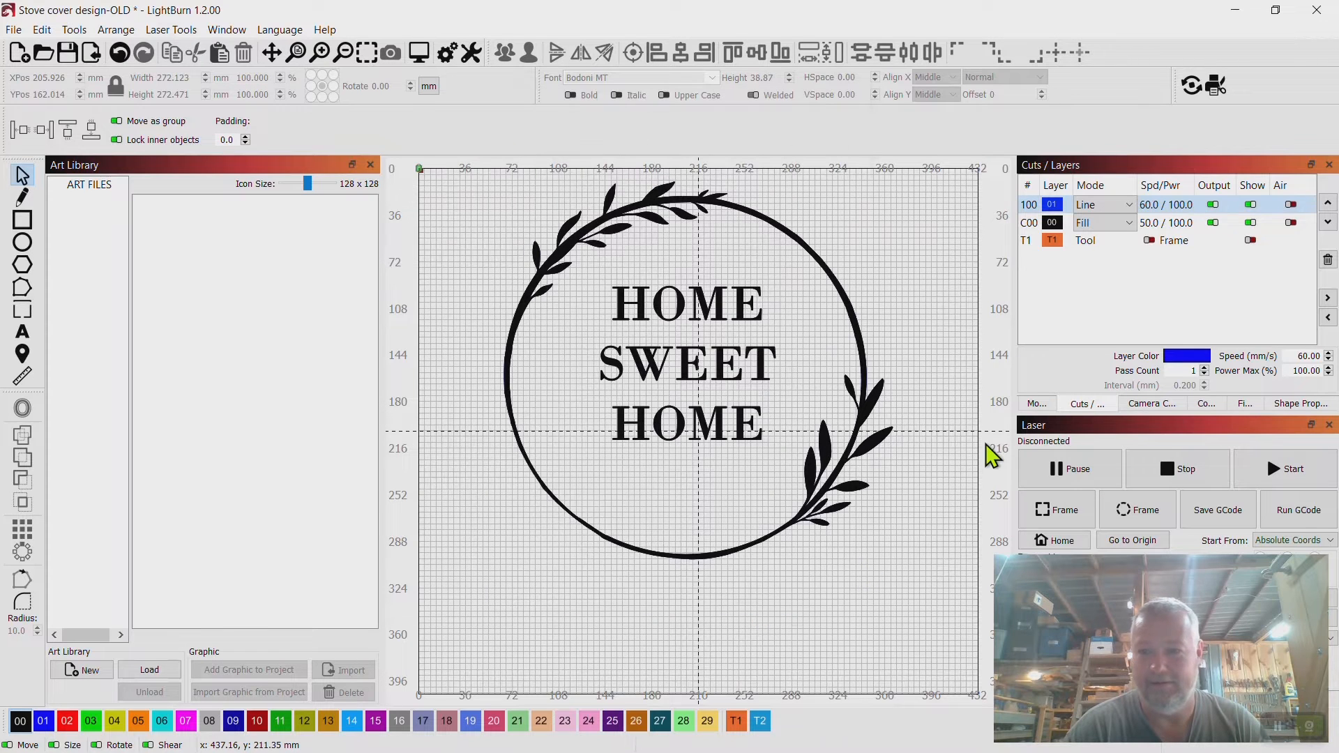
# Set the speed of fill layer C00 to 40 mm/sec.
pyautogui.doubleClick(1159, 223)
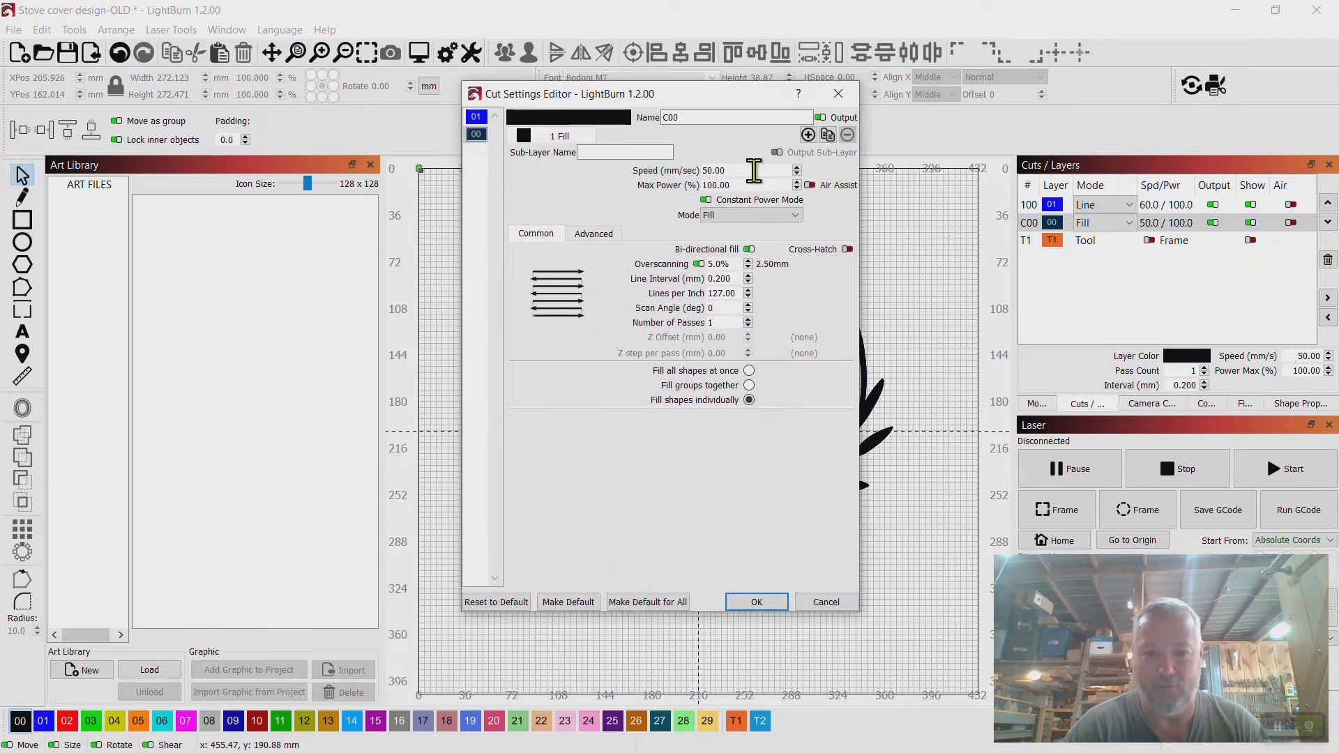
pyautogui.moveTo(754, 167); pyautogui.dragTo(621, 174)
pyautogui.write('40')
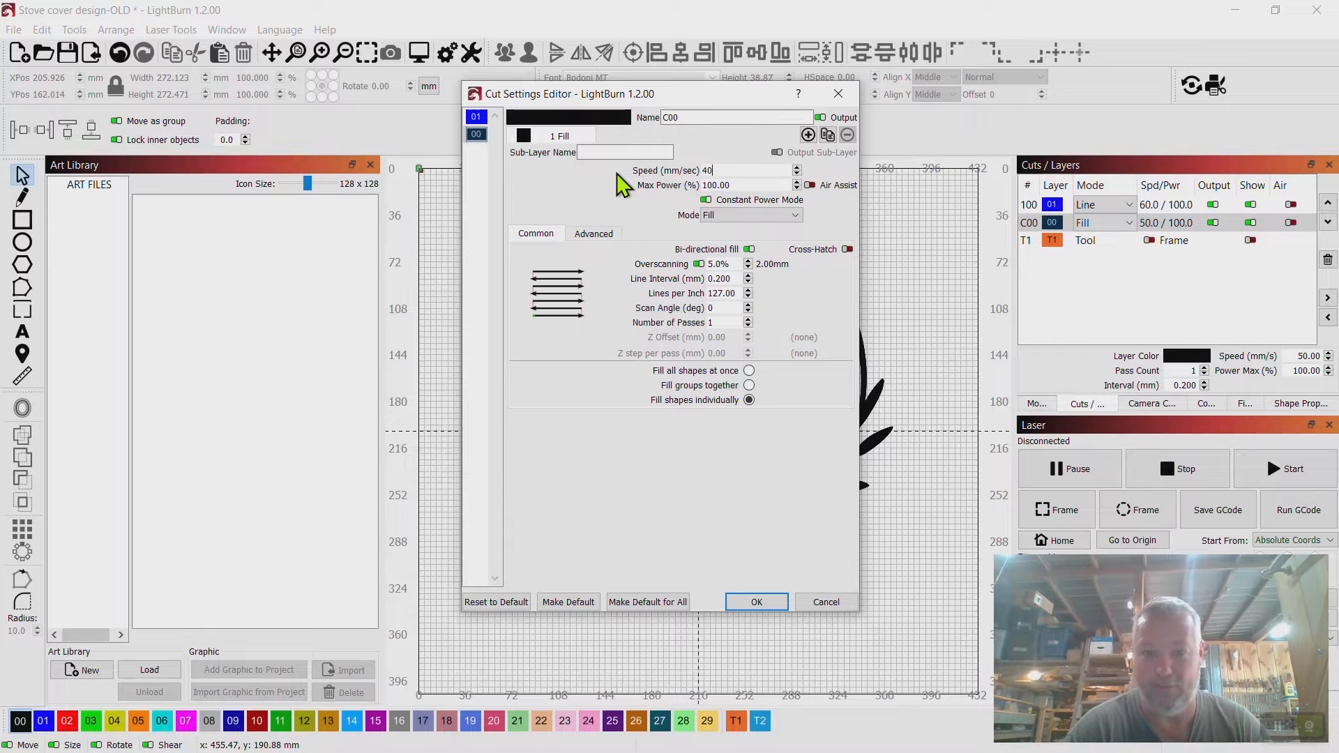
pyautogui.click(758, 600)
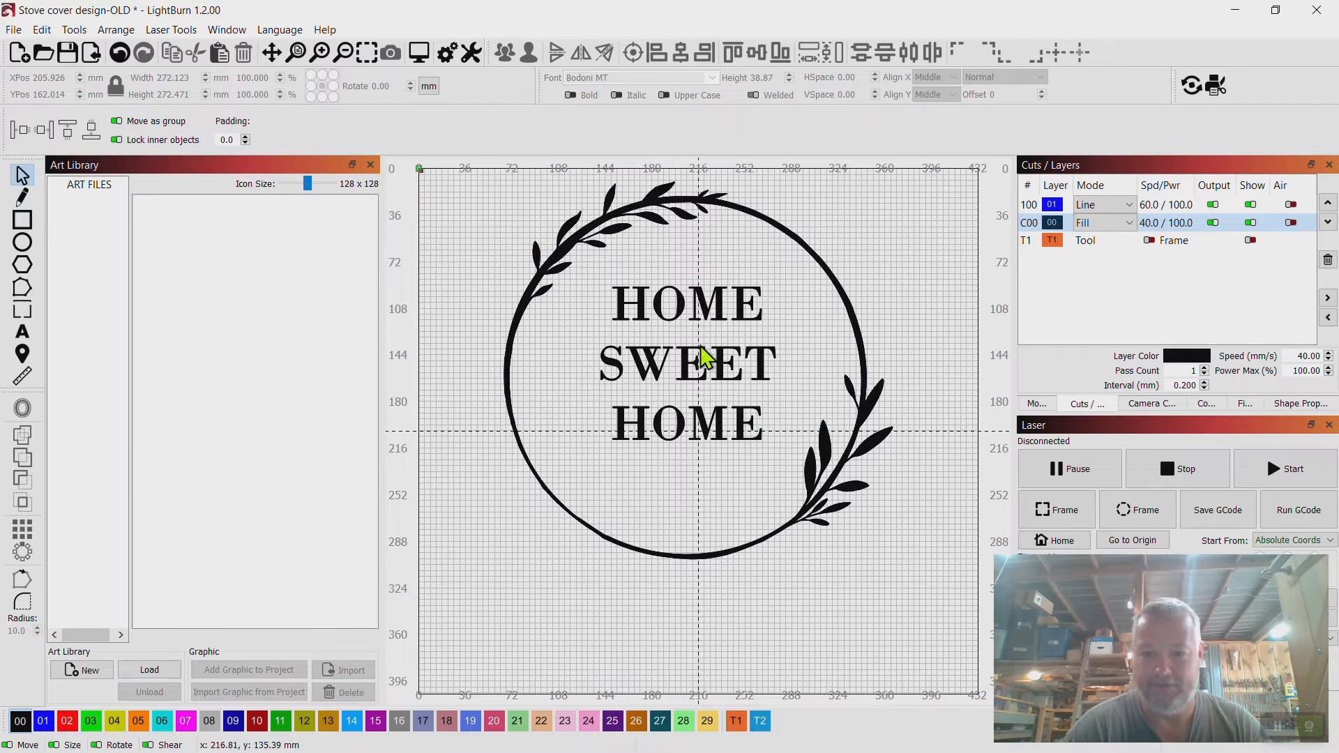
# Replace the wreath's HOME SWEET HOME text with GARDNER.
pyautogui.click(767, 424)
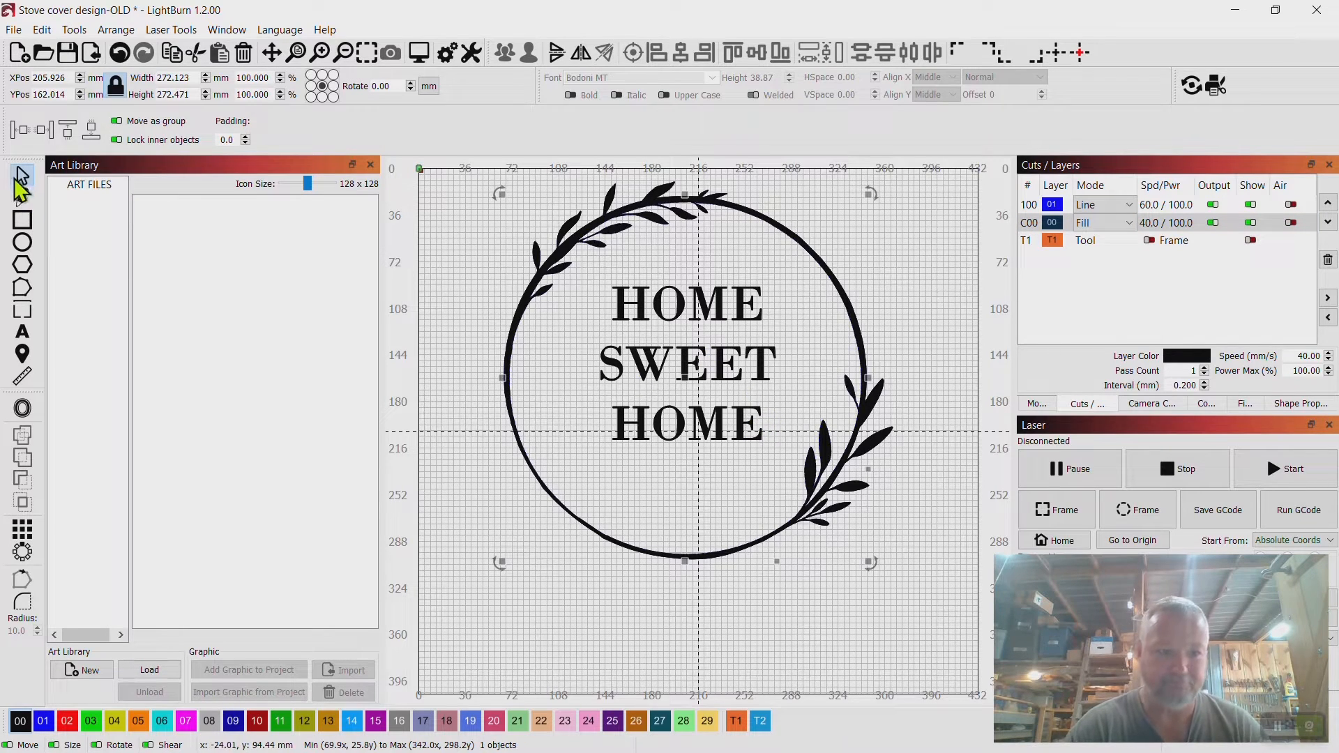
pyautogui.doubleClick(743, 441)
pyautogui.press('End')
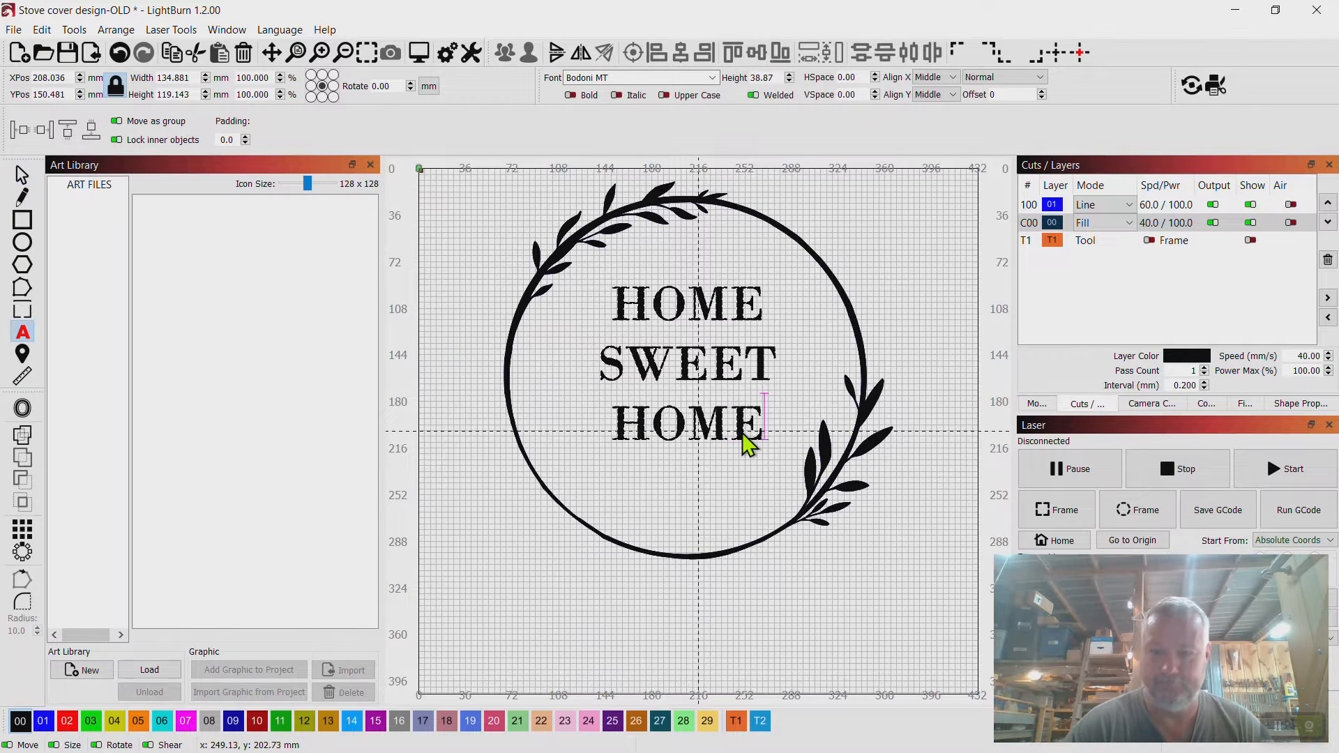
pyautogui.press('BackSpace')
pyautogui.press('BackSpace')
pyautogui.press('BackSpace')
pyautogui.press('BackSpace')
pyautogui.press('BackSpace')
pyautogui.press('BackSpace')
pyautogui.press('BackSpace')
pyautogui.press('BackSpace')
pyautogui.press('BackSpace')
pyautogui.press('BackSpace')
pyautogui.press('BackSpace')
pyautogui.press('BackSpace')
pyautogui.press('BackSpace')
pyautogui.press('BackSpace')
pyautogui.press('BackSpace')
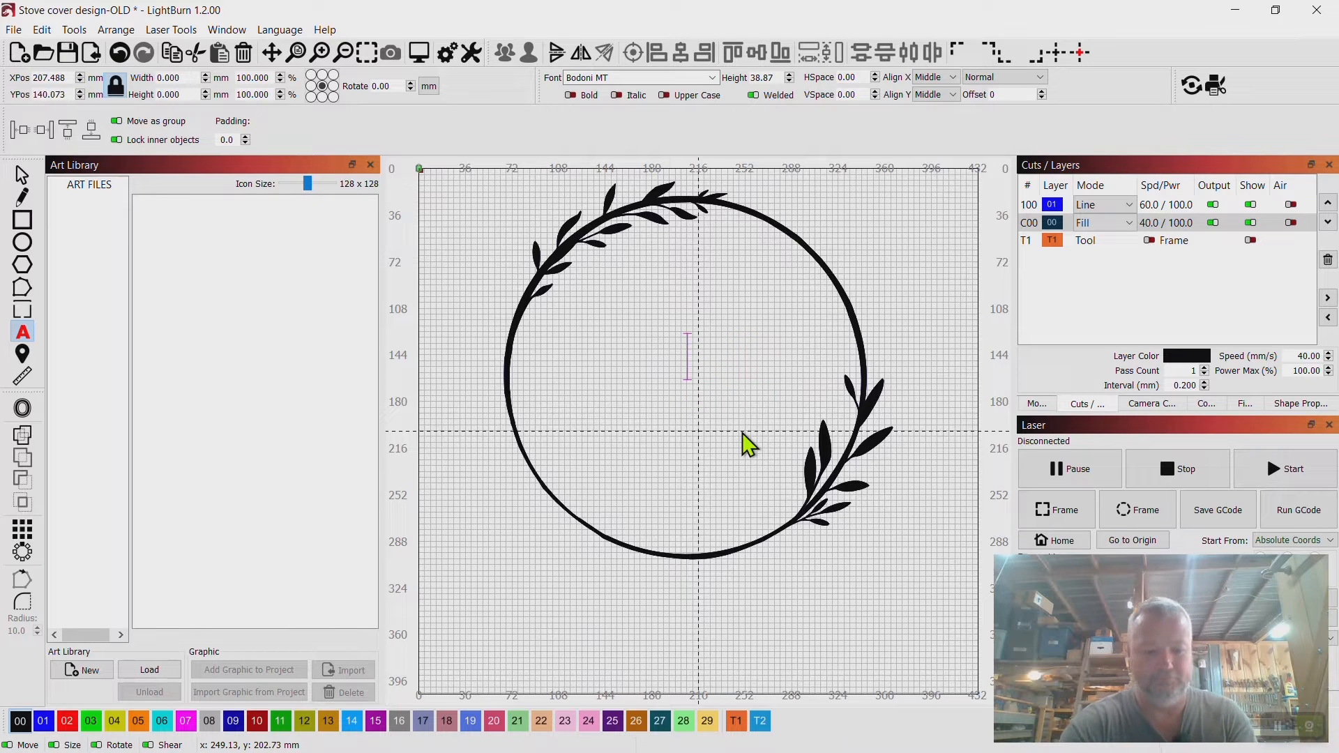
pyautogui.write('GARDB')
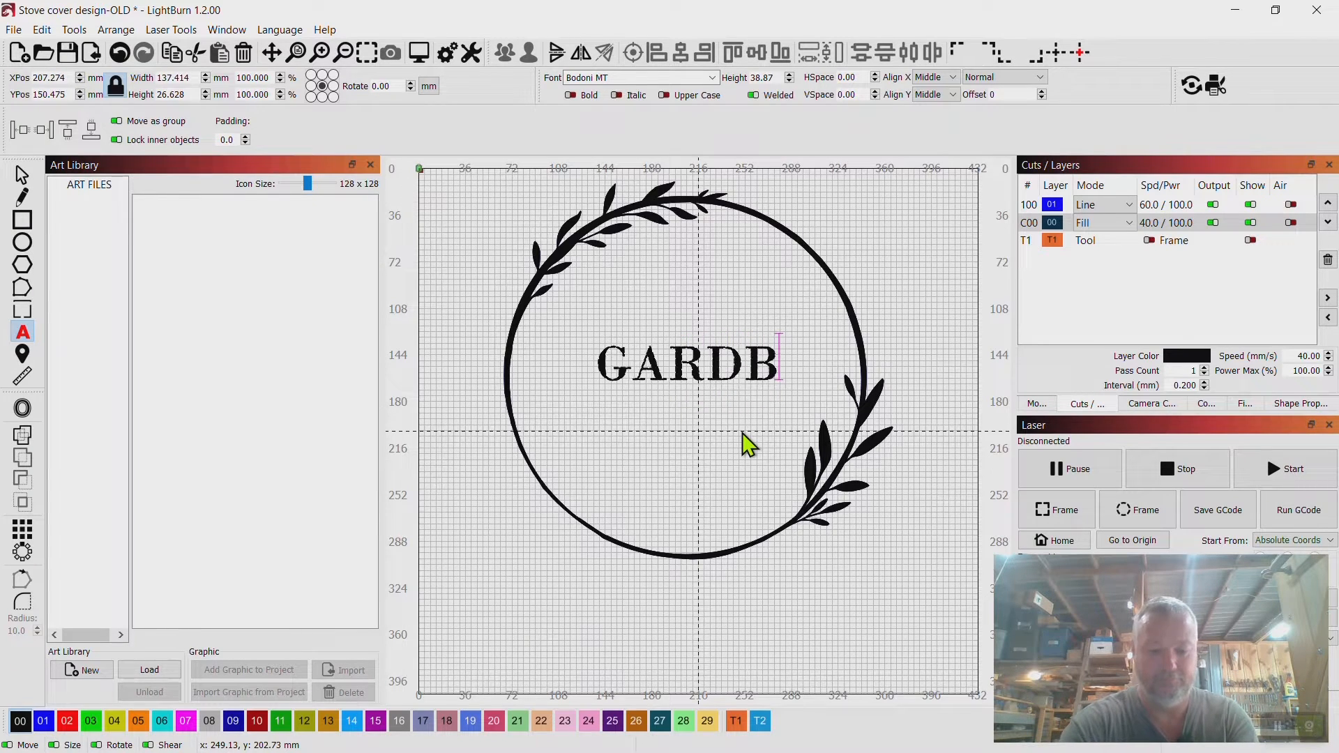
pyautogui.write('NER')
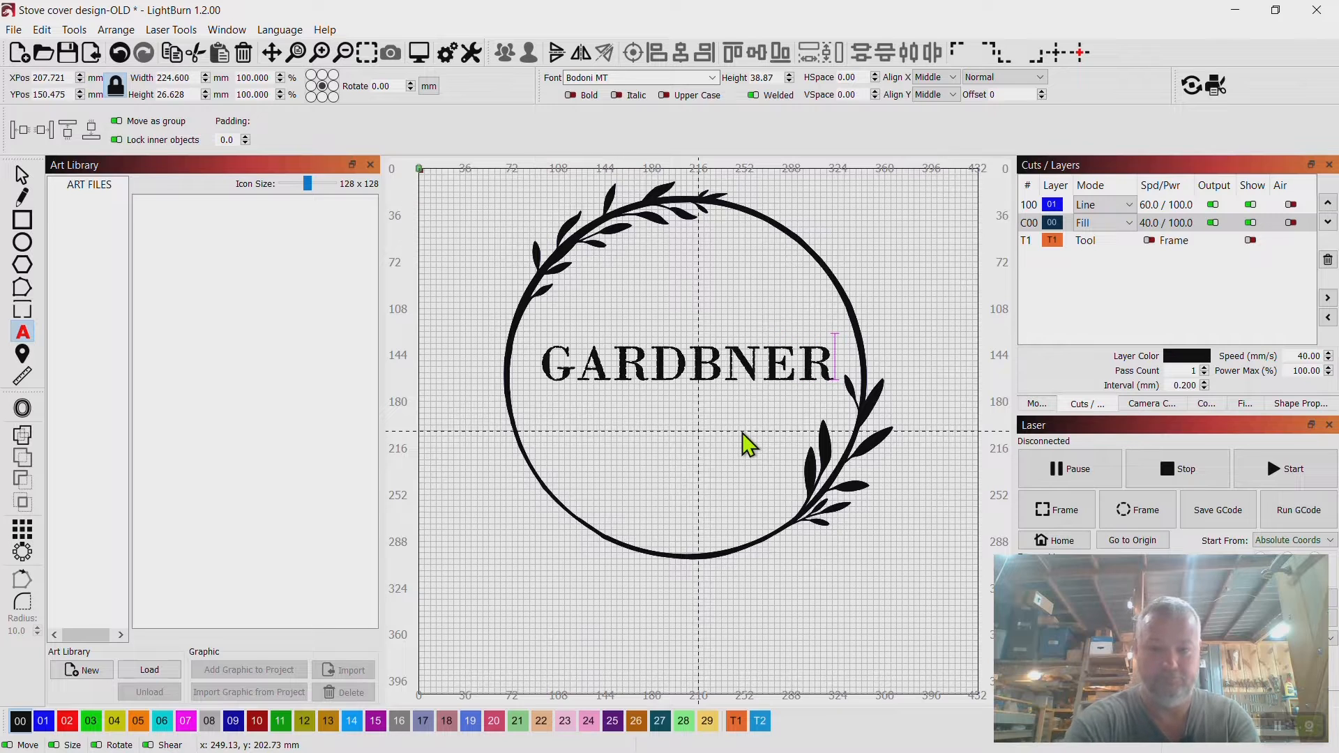
pyautogui.press('BackSpace')
pyautogui.press('BackSpace')
pyautogui.press('BackSpace')
pyautogui.press('BackSpace')
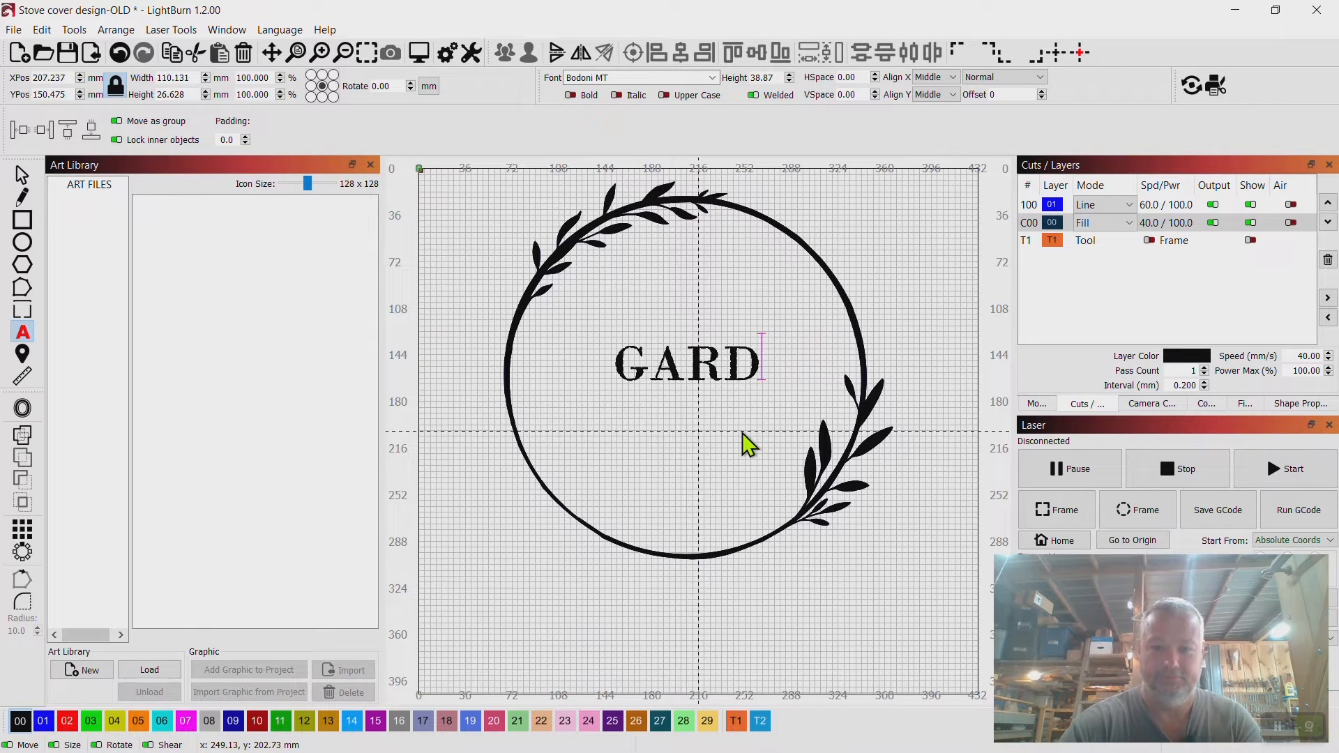
pyautogui.write('NER')
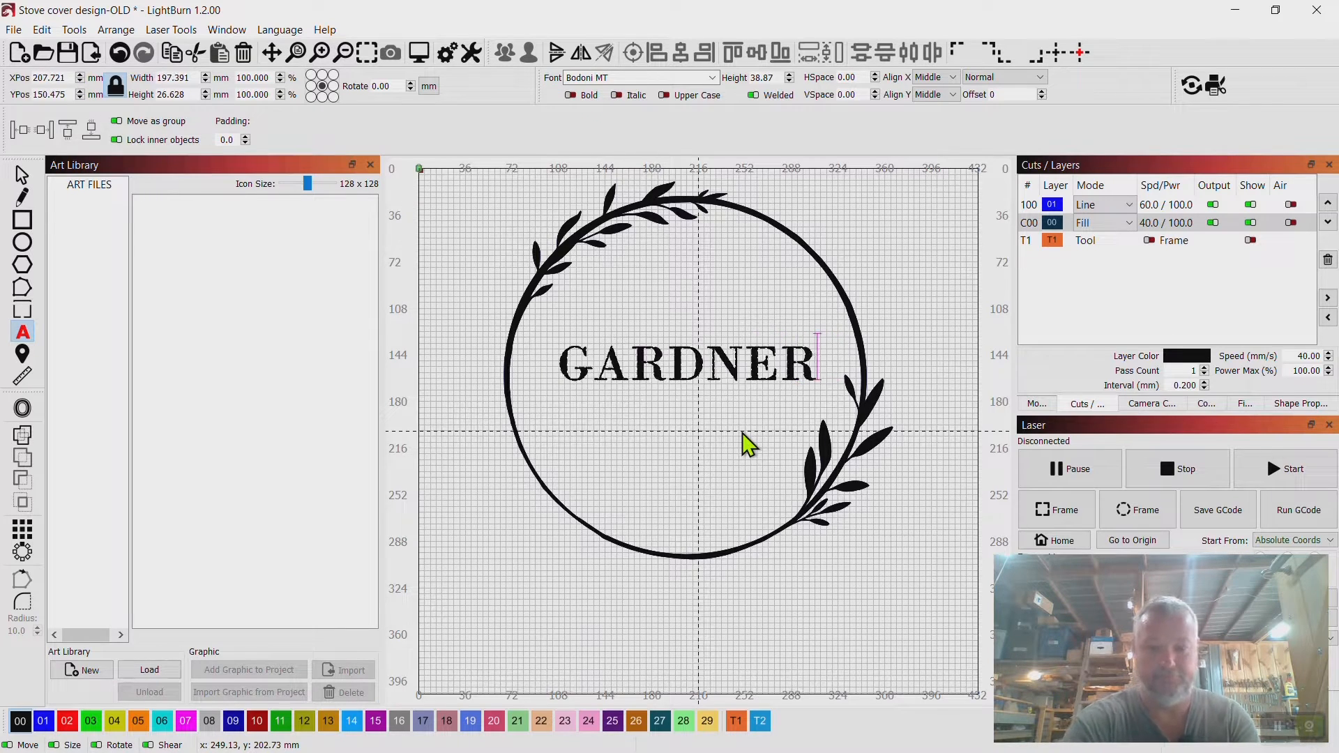
# Preview the engraving of the GARDNER wreath design.
pyautogui.click(23, 178)
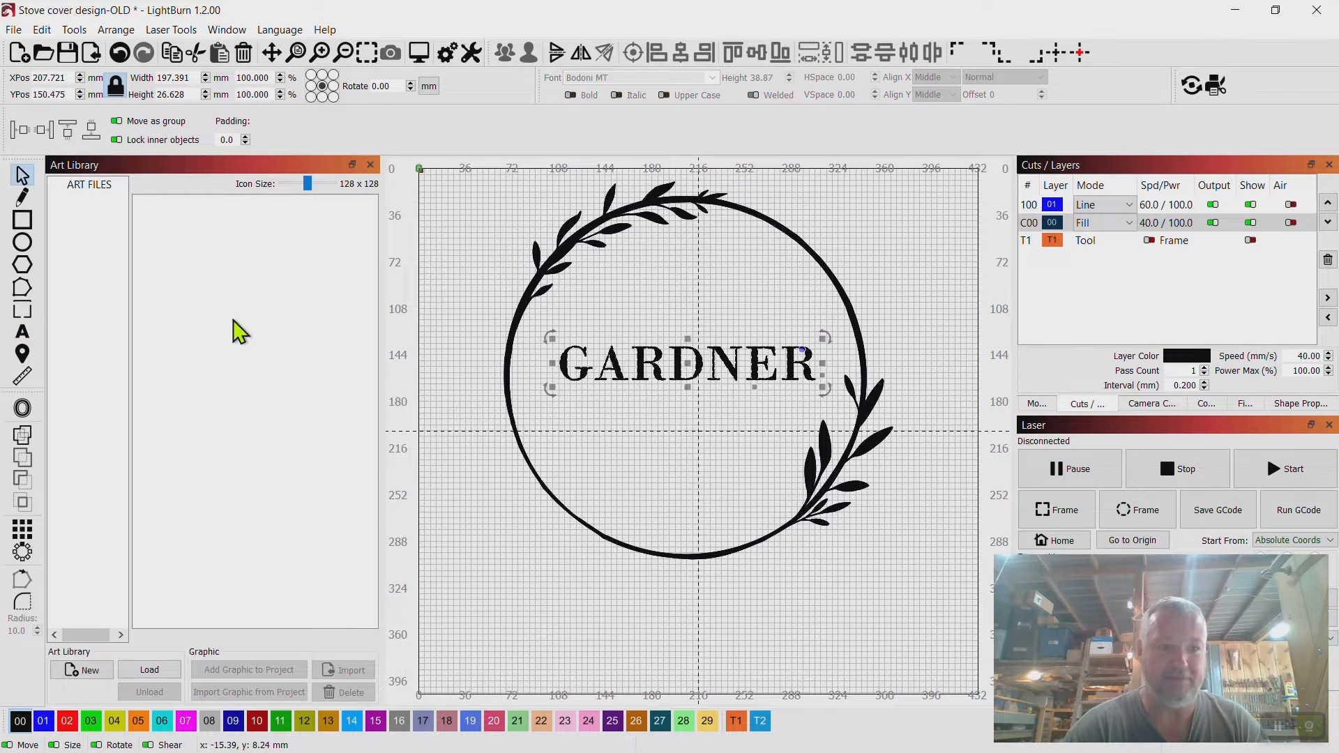
pyautogui.click(930, 249)
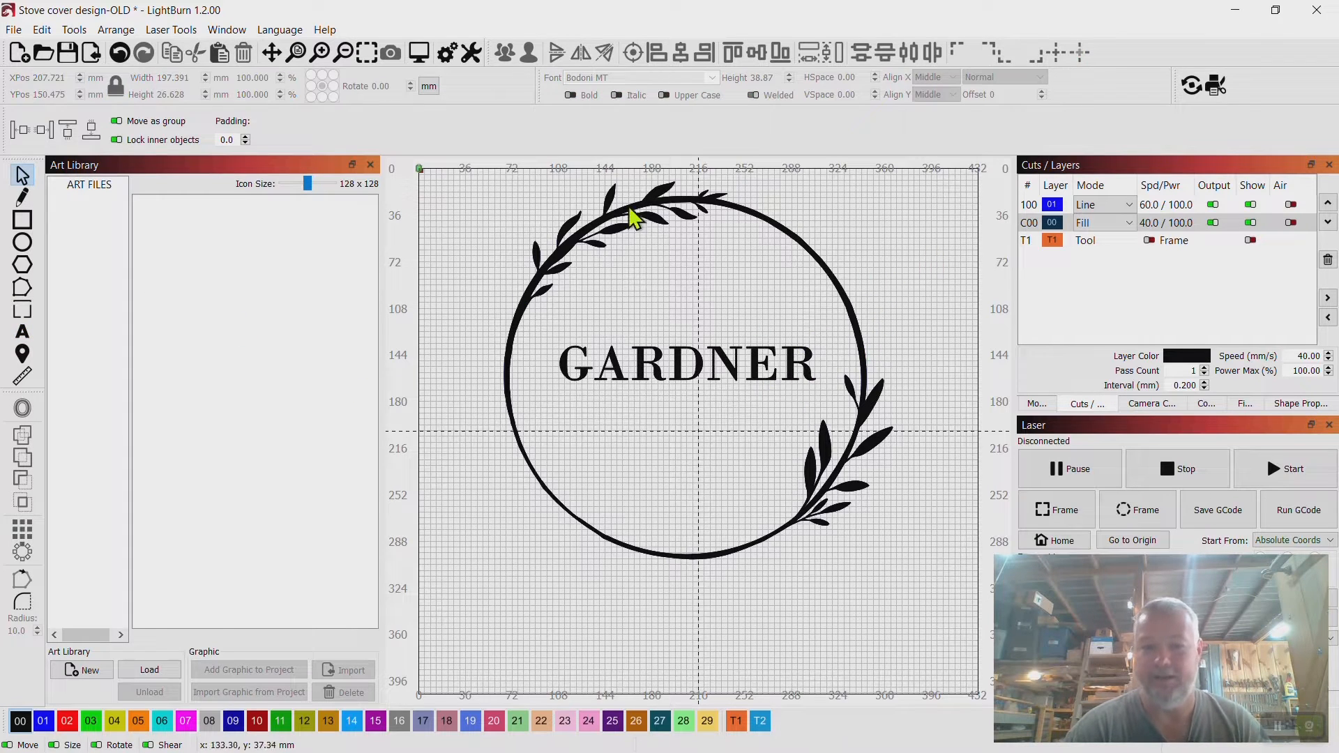
pyautogui.rightClick(585, 235)
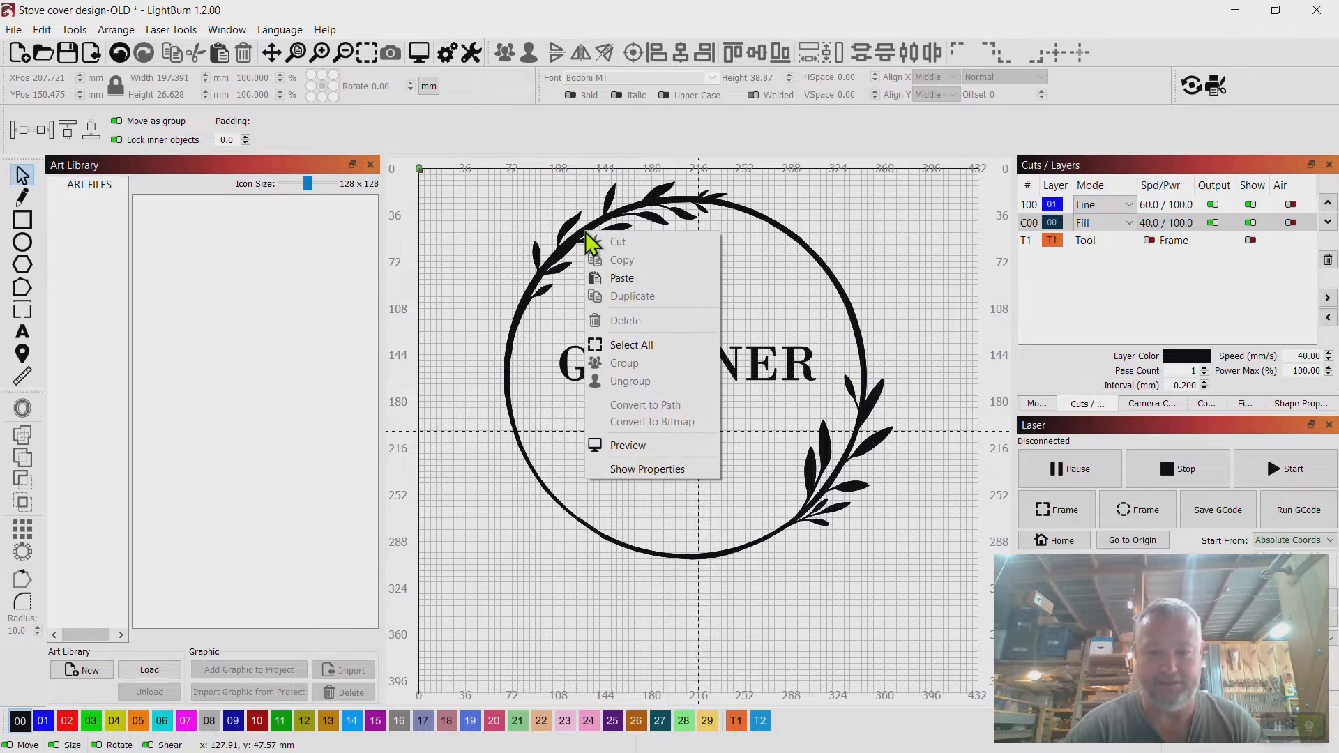
pyautogui.click(642, 445)
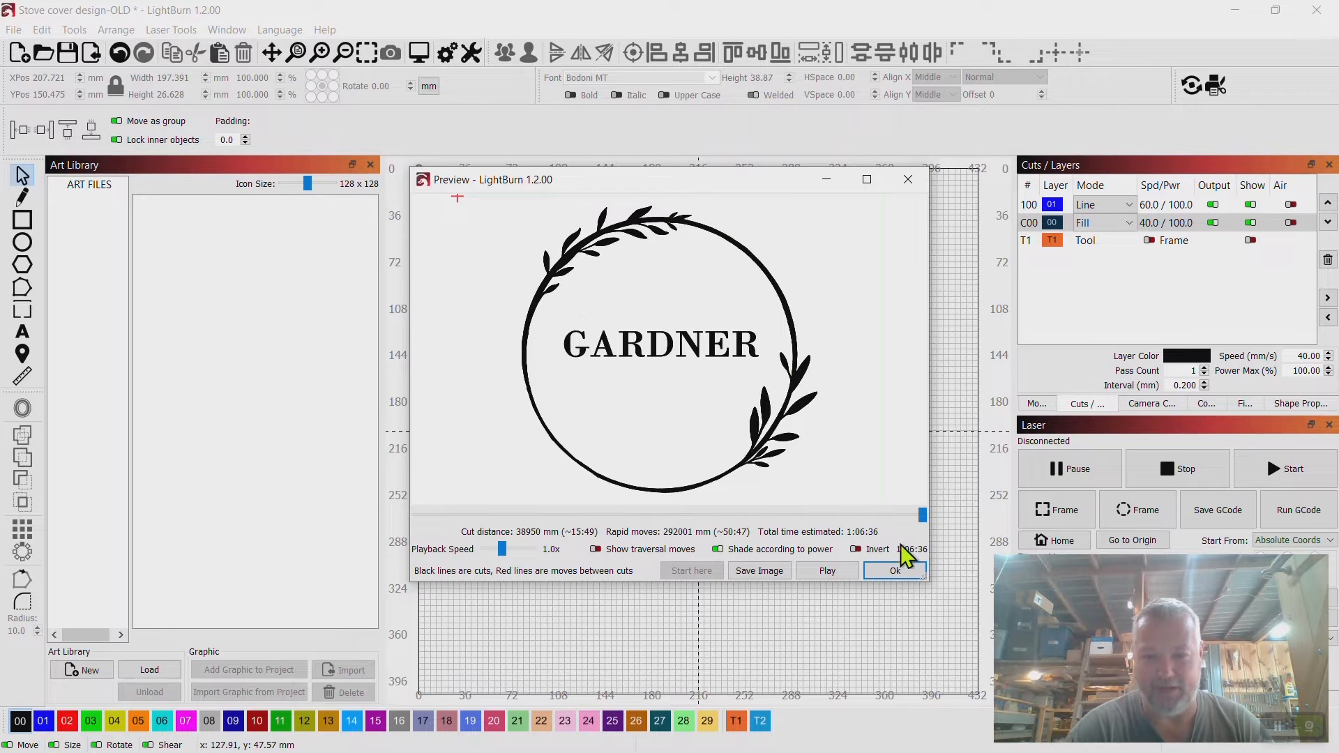
pyautogui.click(908, 571)
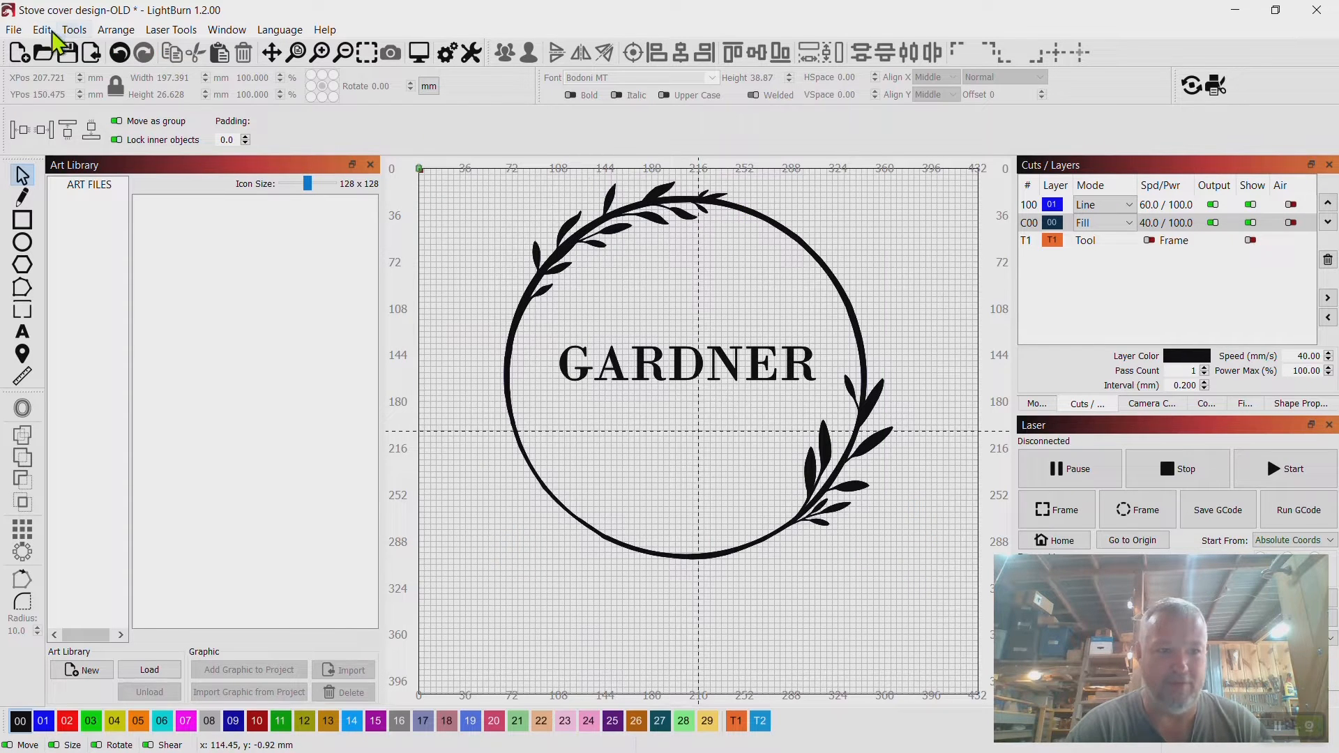
# Open the project Stove cover design without saving changes to the current one.
pyautogui.click(14, 30)
pyautogui.click(57, 89)
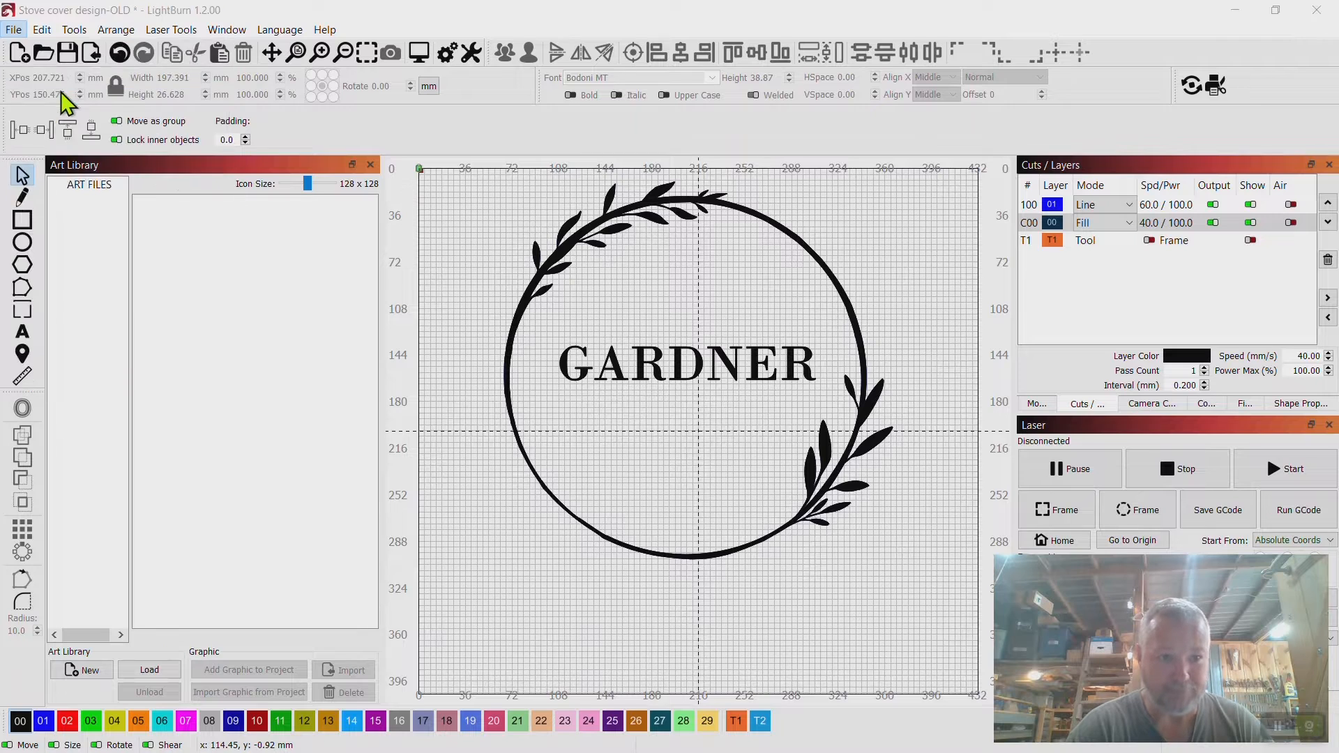
pyautogui.doubleClick(265, 147)
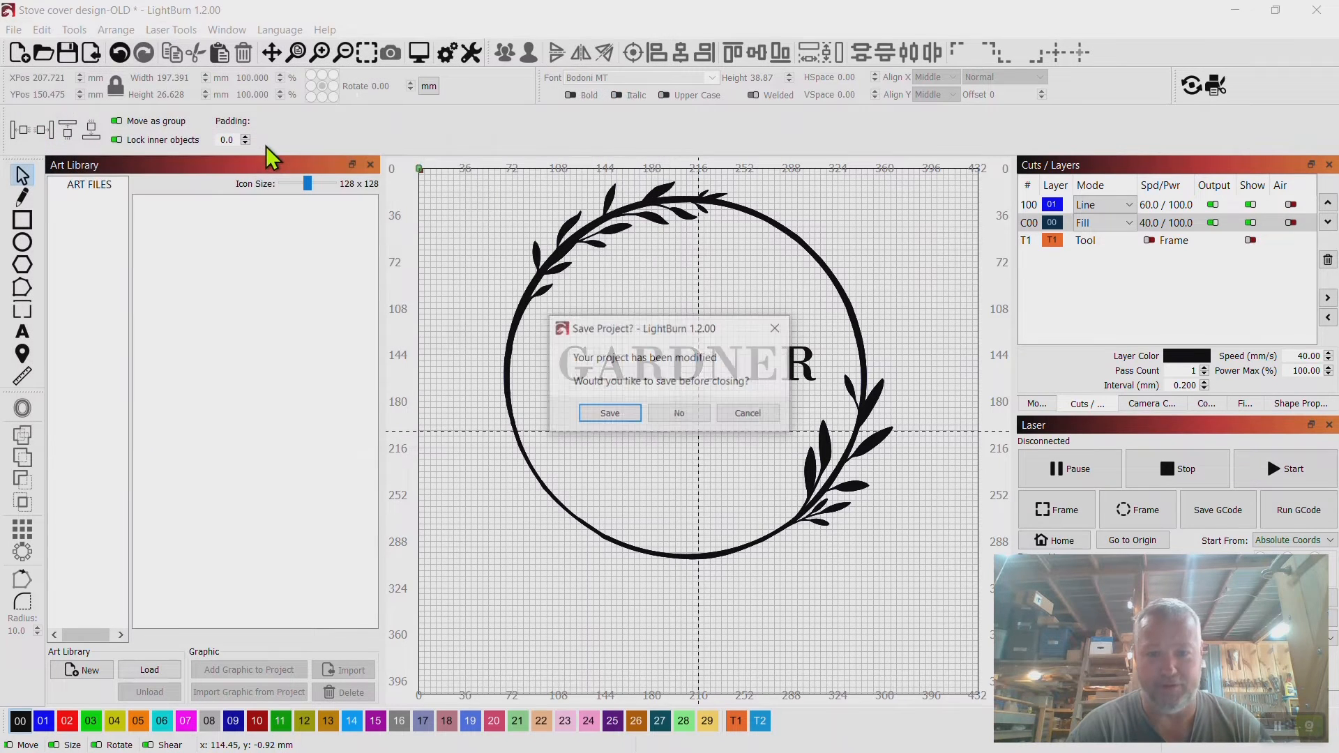
pyautogui.click(682, 413)
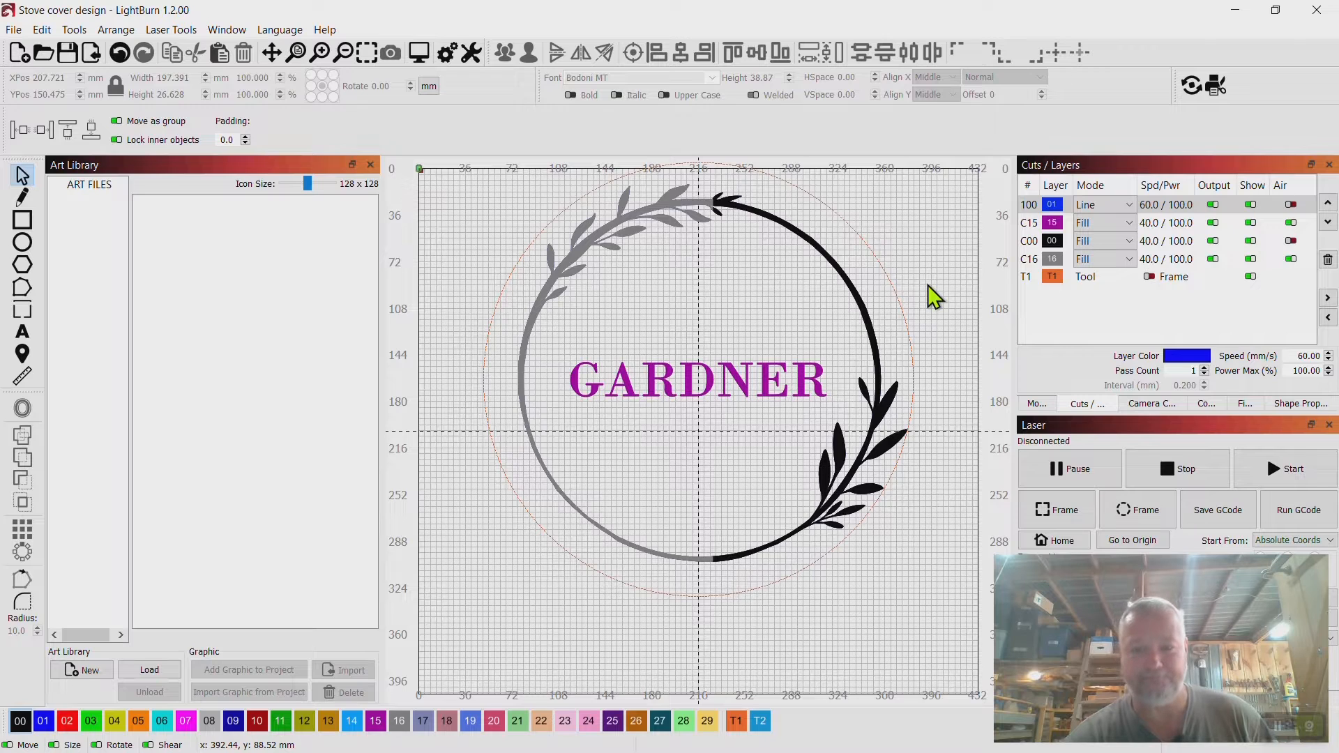
# Preview the engraving of the Stove cover design.
pyautogui.rightClick(739, 380)
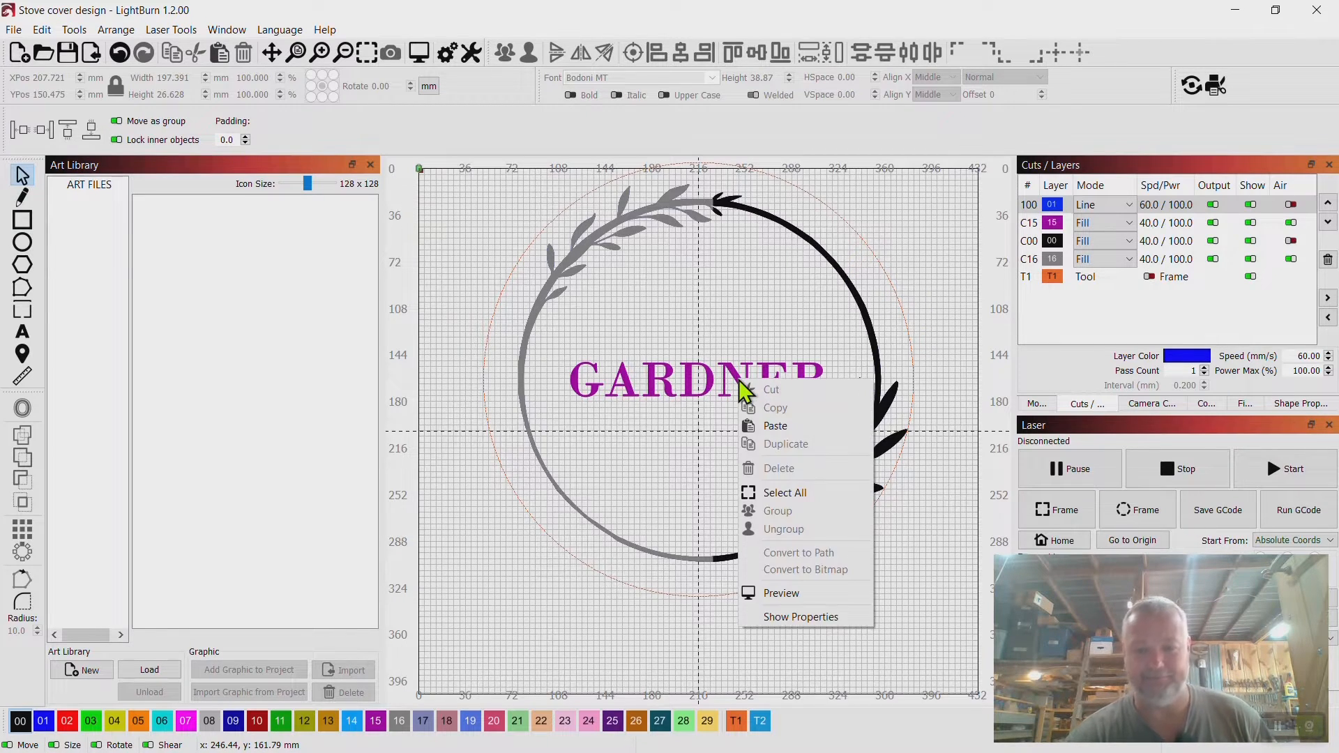
pyautogui.click(797, 597)
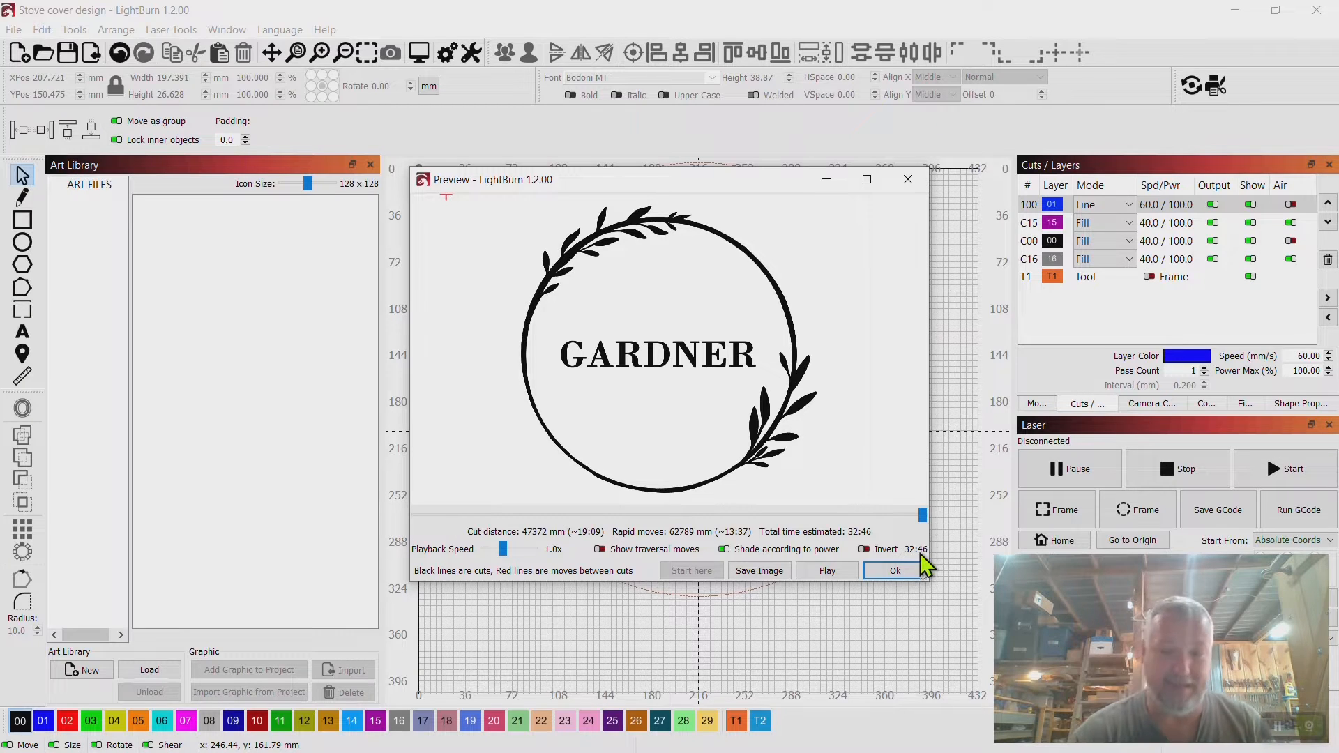
pyautogui.click(908, 180)
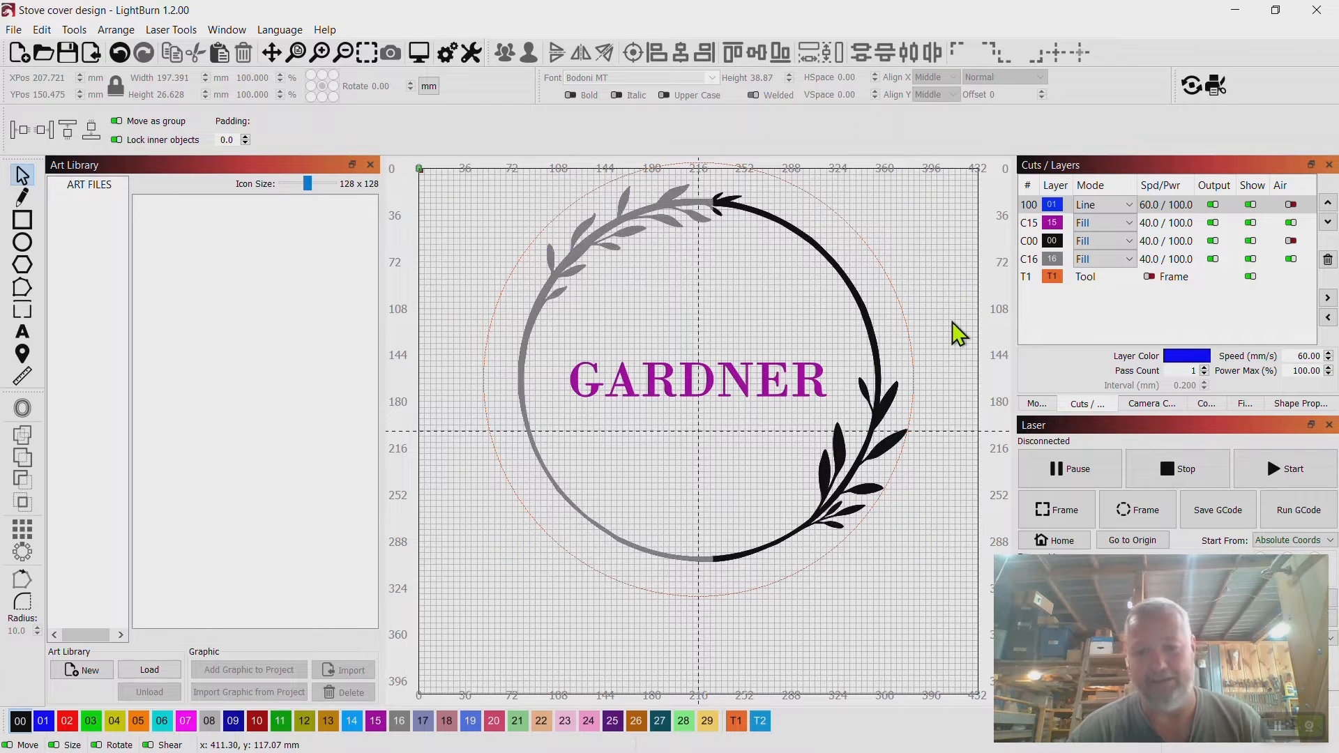
# Start a new blank project.
pyautogui.click(15, 30)
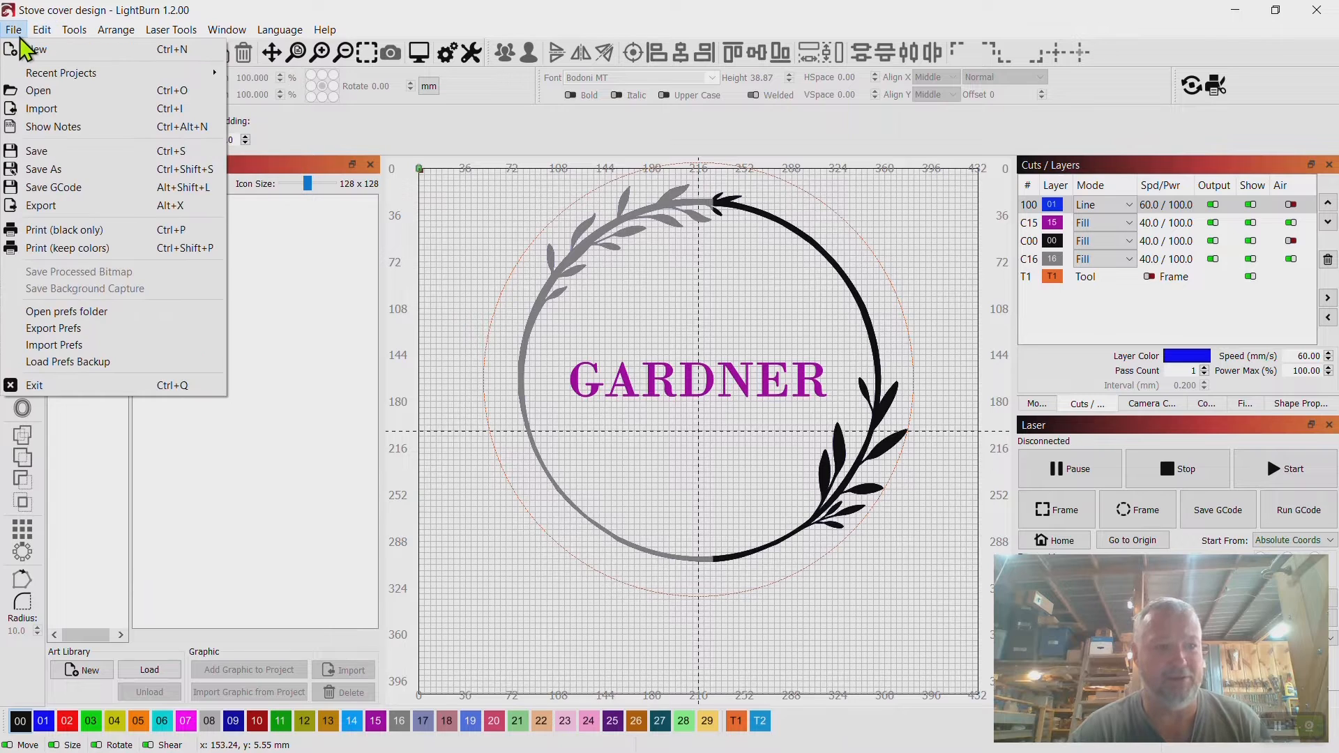
pyautogui.moveTo(42, 30)
pyautogui.click(35, 49)
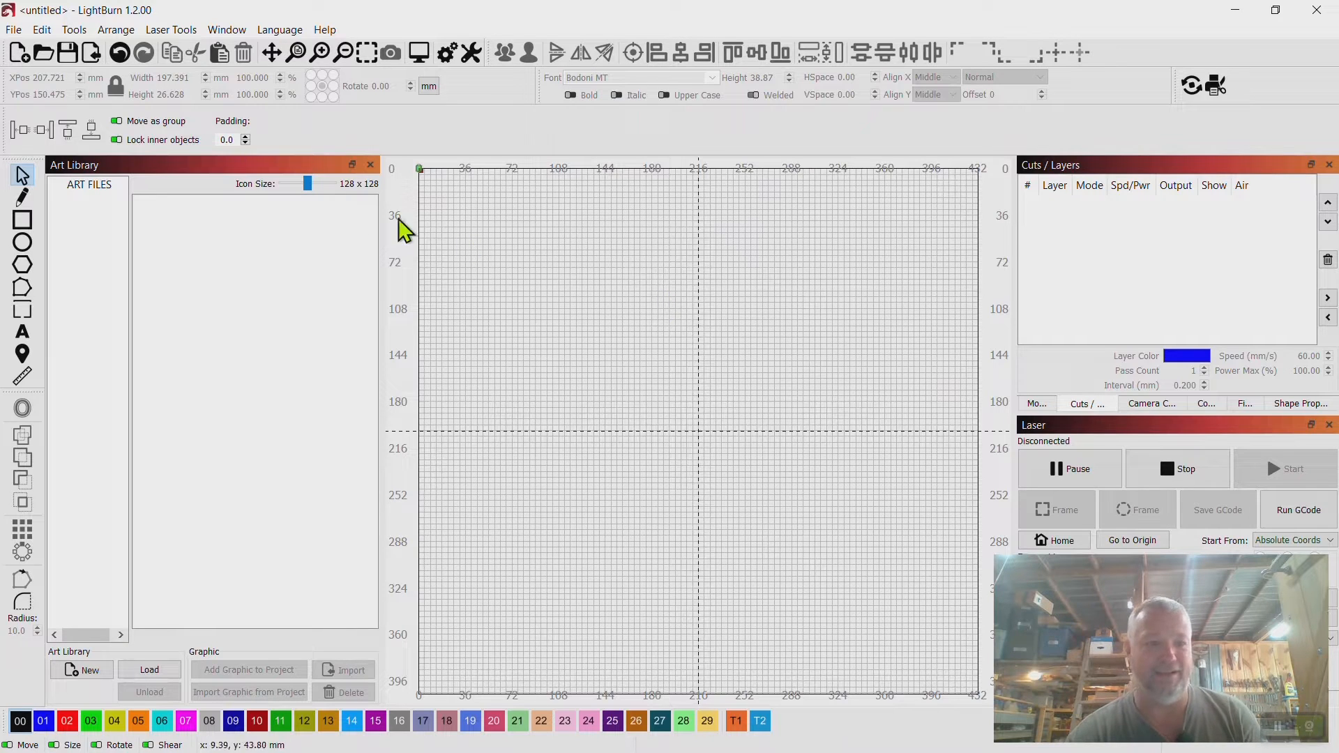
# Place the Heart graphic from the art library's ART FILES onto the centre of the workspace.
pyautogui.click(102, 187)
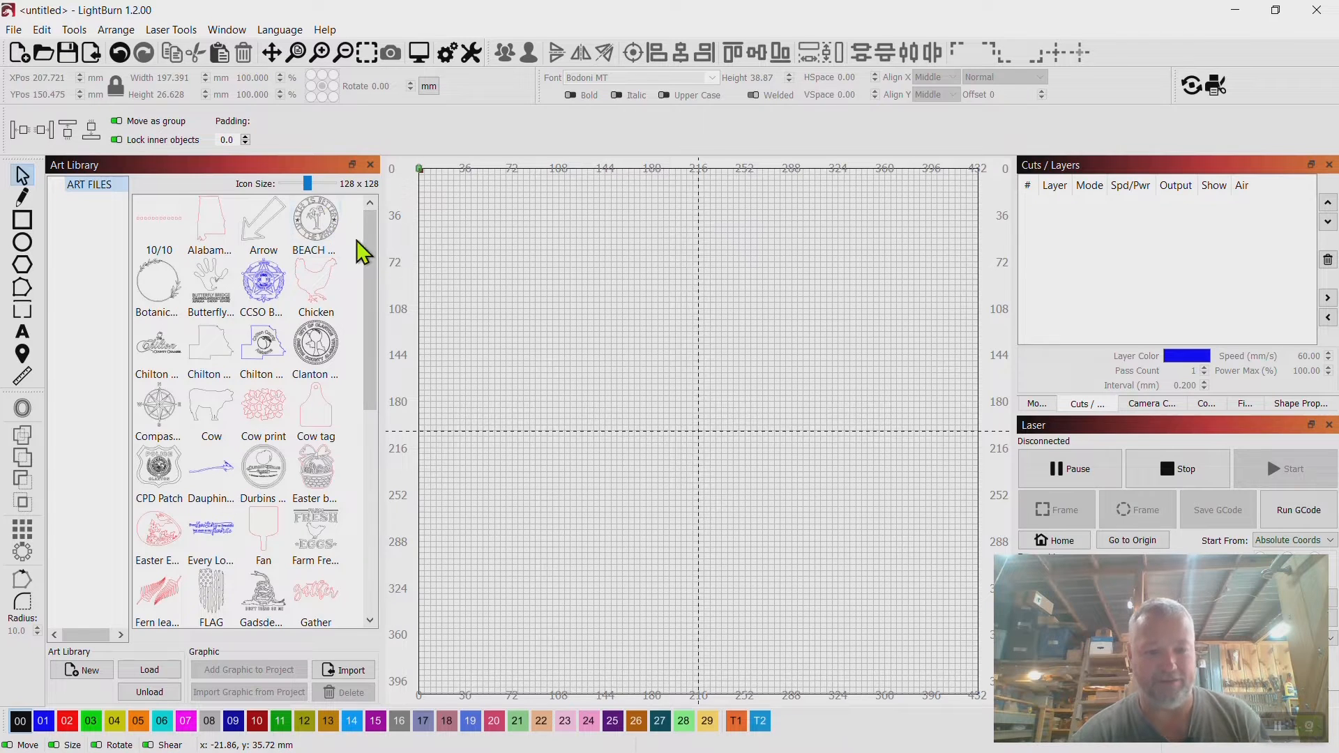
pyautogui.moveTo(372, 267); pyautogui.dragTo(377, 330)
pyautogui.click(213, 244)
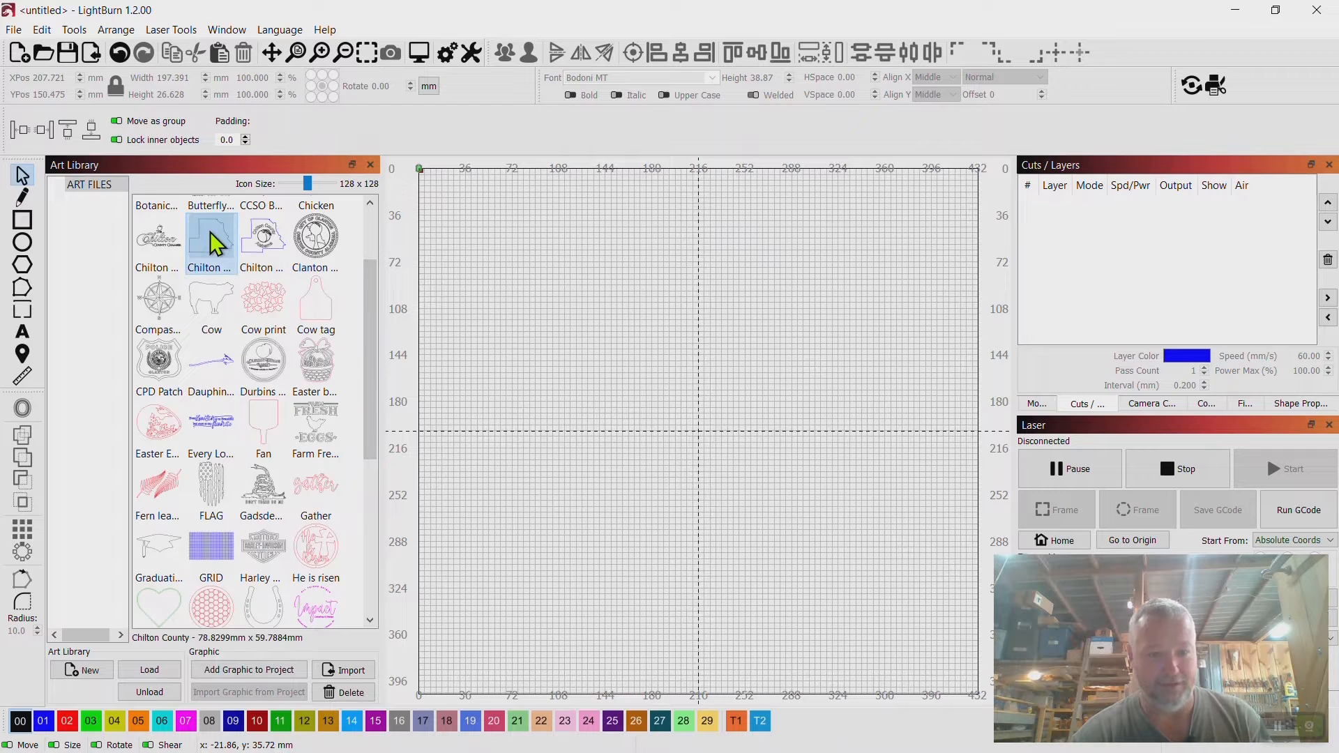
pyautogui.moveTo(375, 349); pyautogui.dragTo(375, 435)
pyautogui.moveTo(176, 479); pyautogui.dragTo(696, 429)
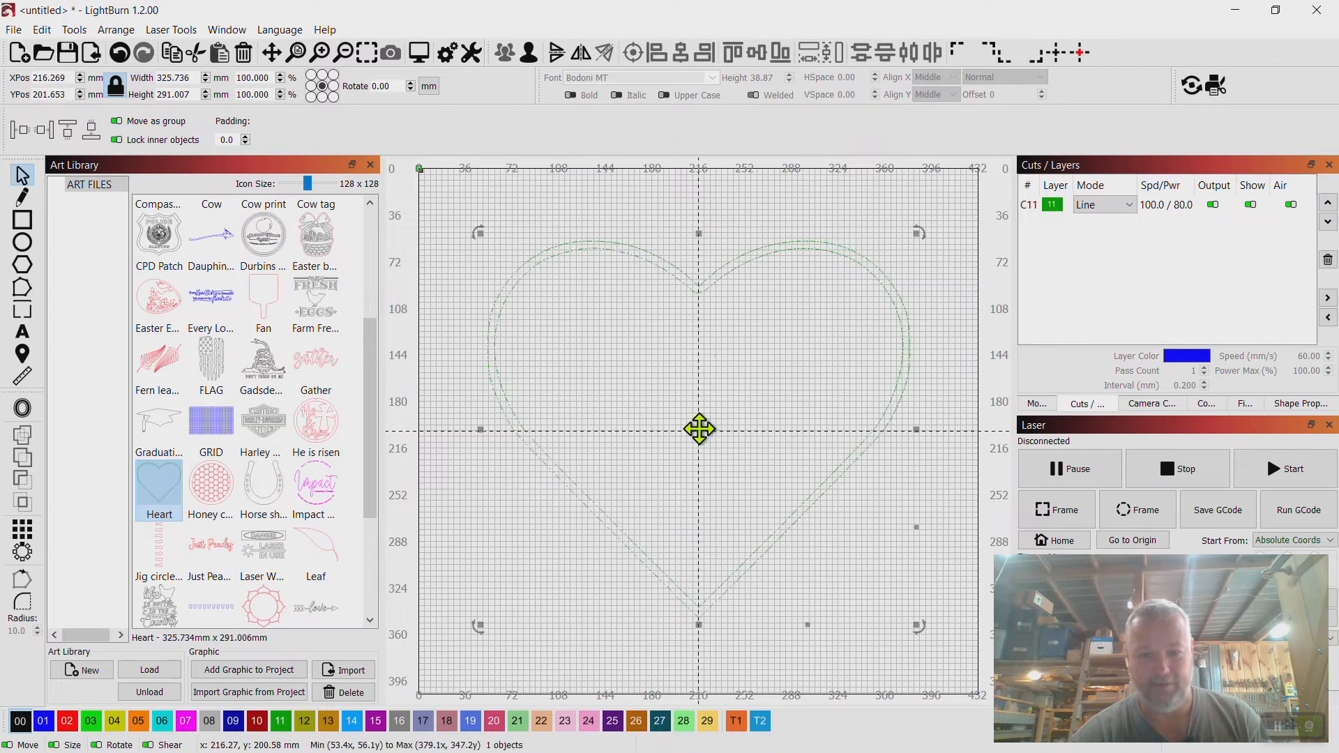
# Assign the heart to fill layer 00 and preview its engraving.
pyautogui.click(21, 721)
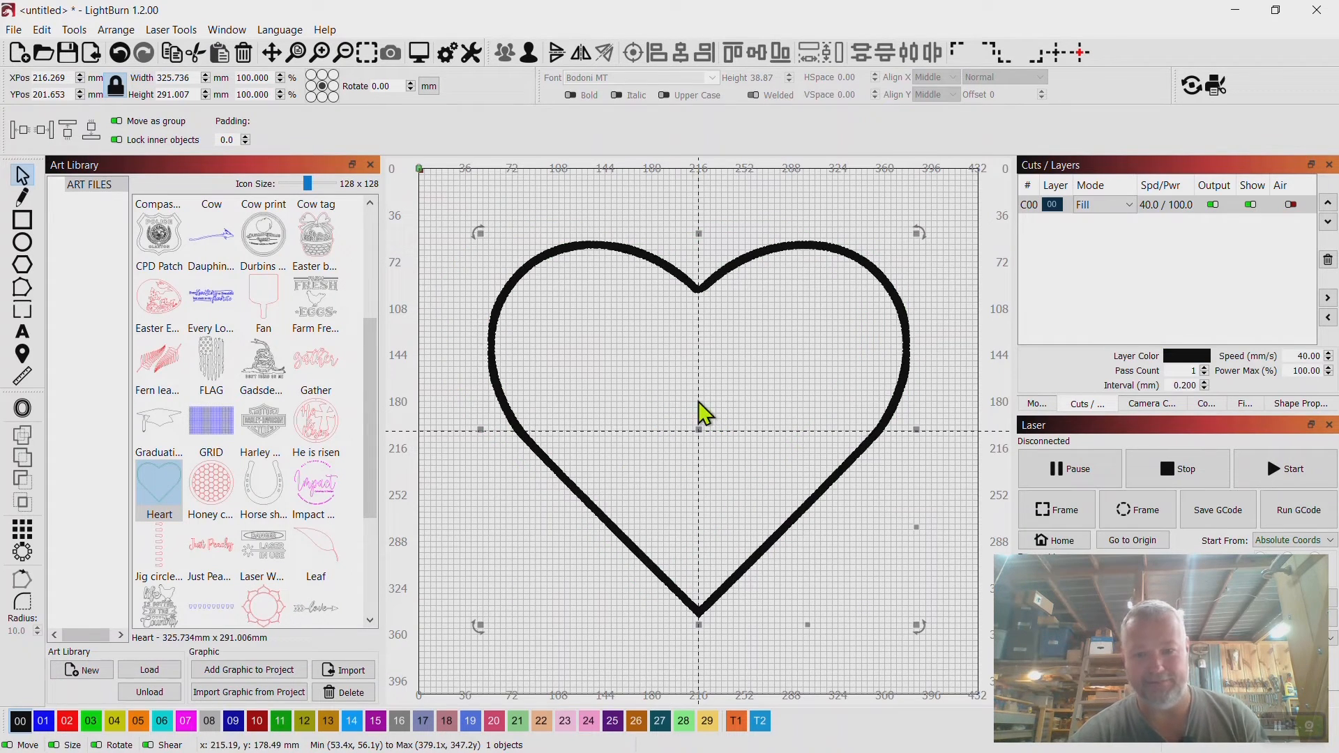
pyautogui.click(945, 307)
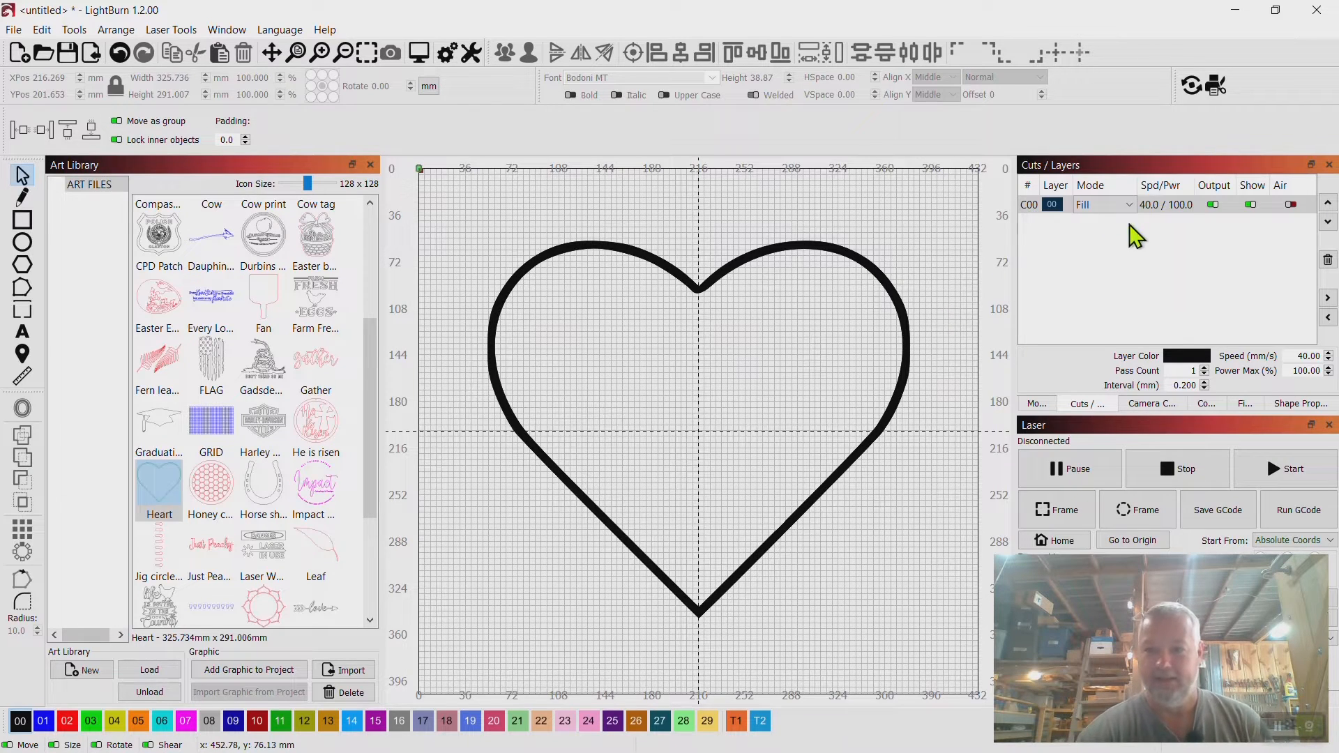
pyautogui.rightClick(717, 289)
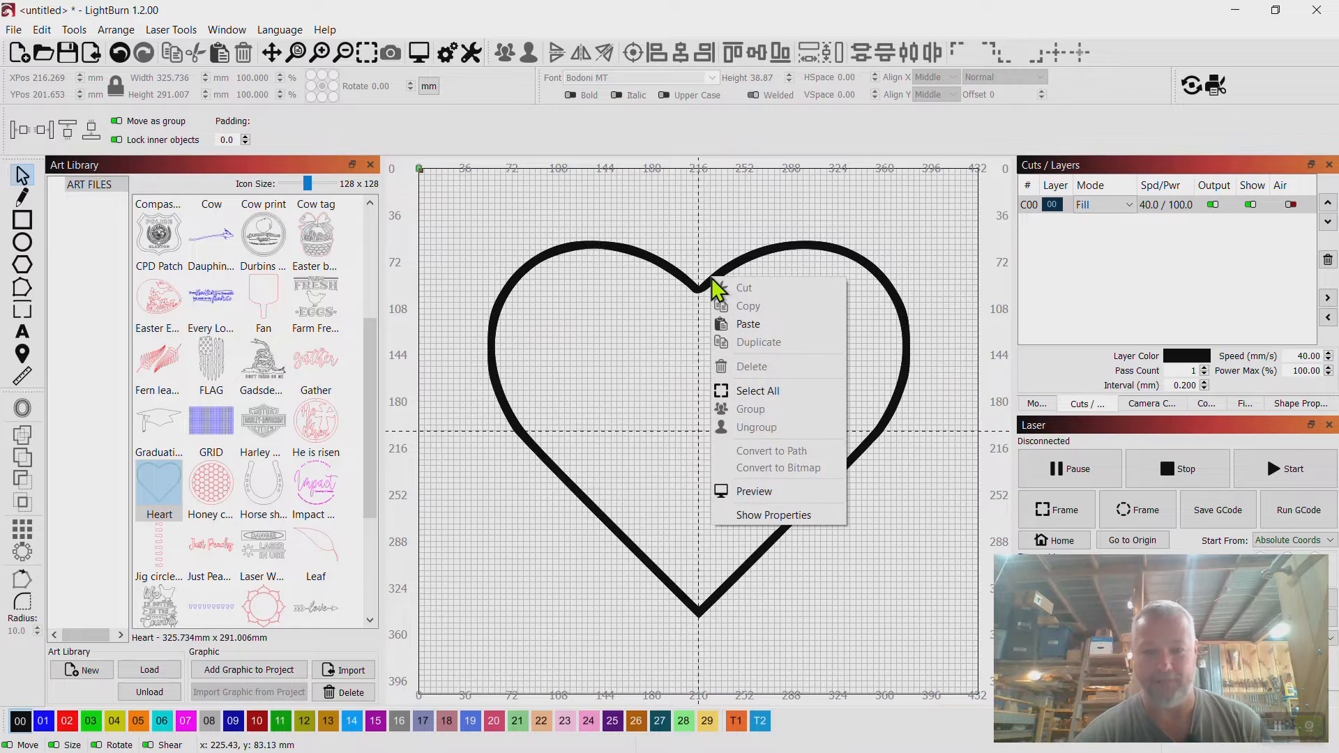
pyautogui.click(768, 493)
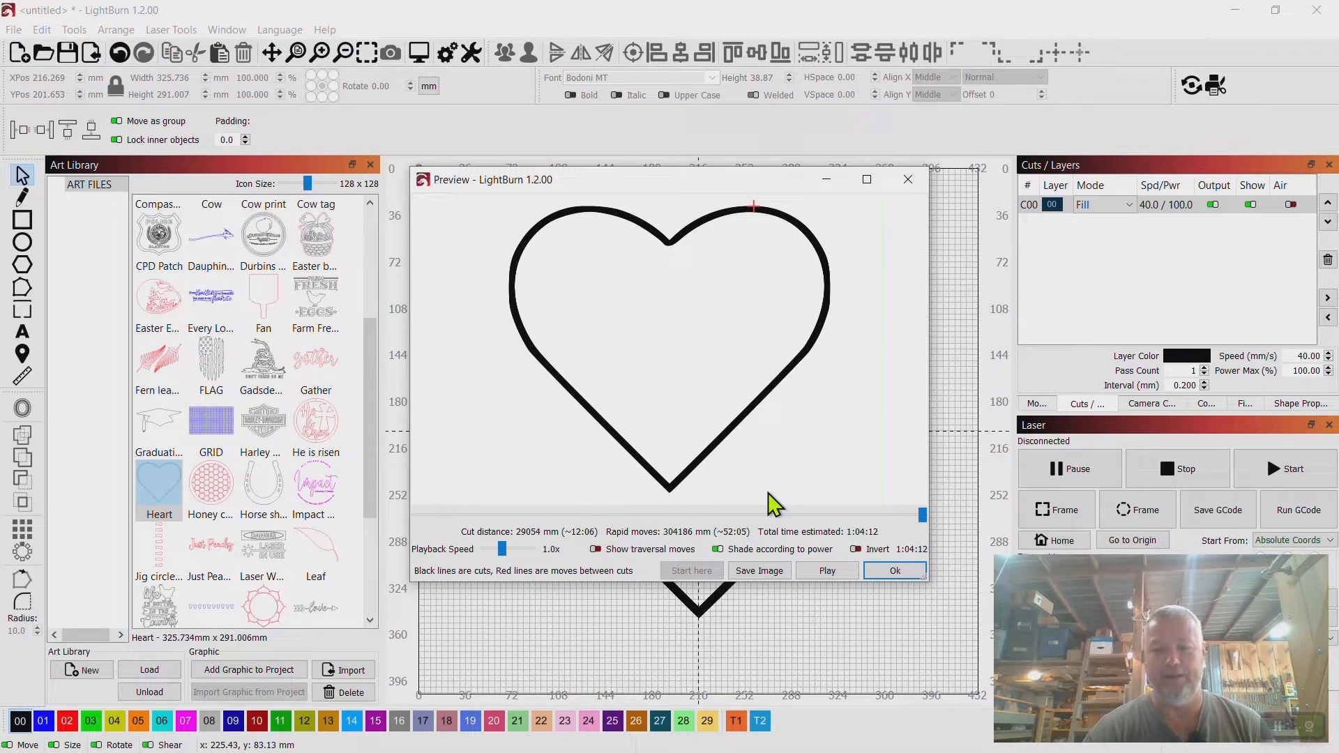
pyautogui.click(909, 180)
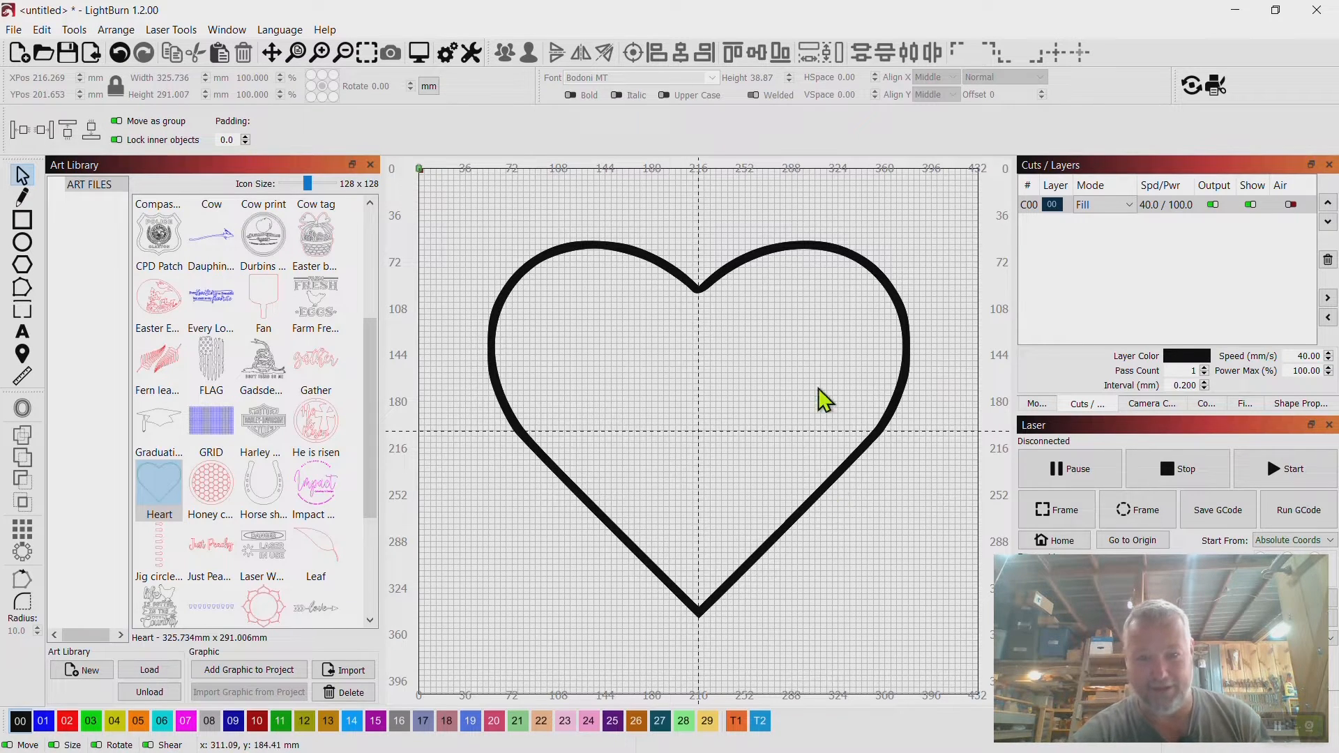
# Duplicate the heart and undo the duplication.
pyautogui.click(23, 220)
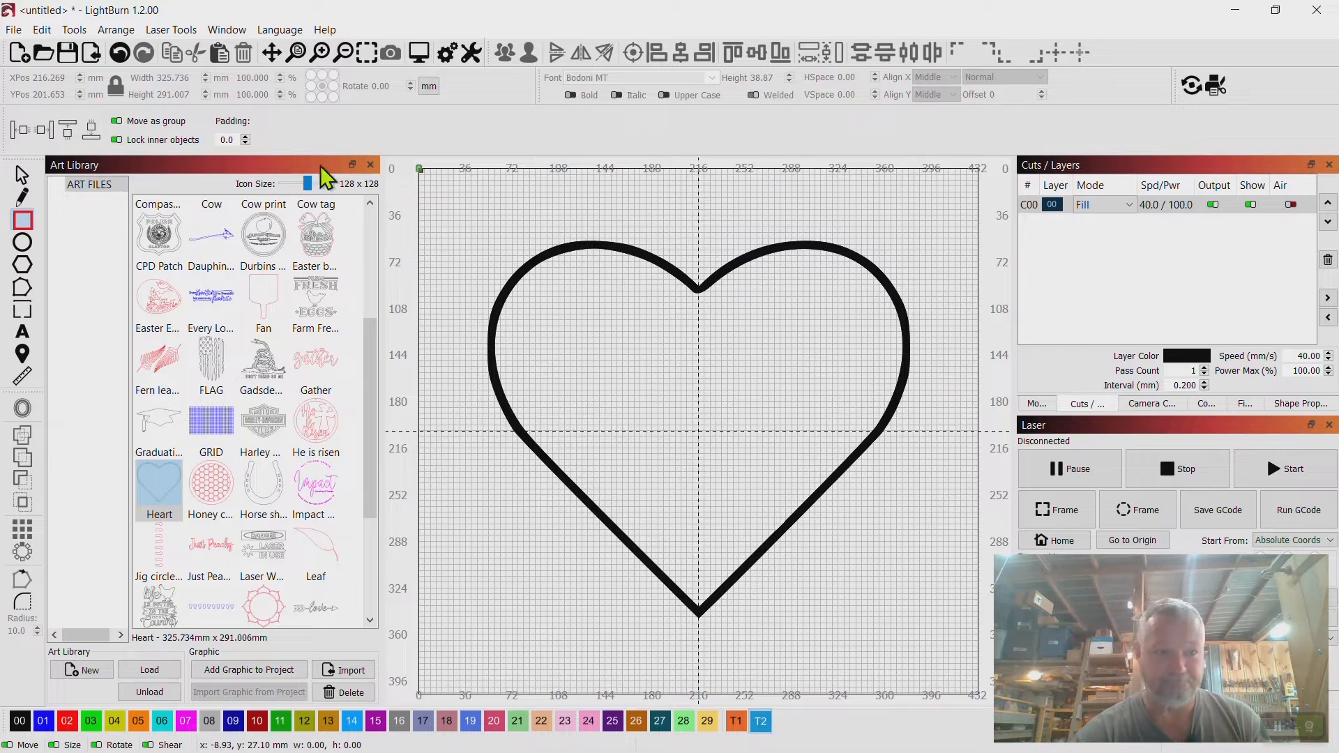
pyautogui.click(23, 176)
pyautogui.click(749, 270)
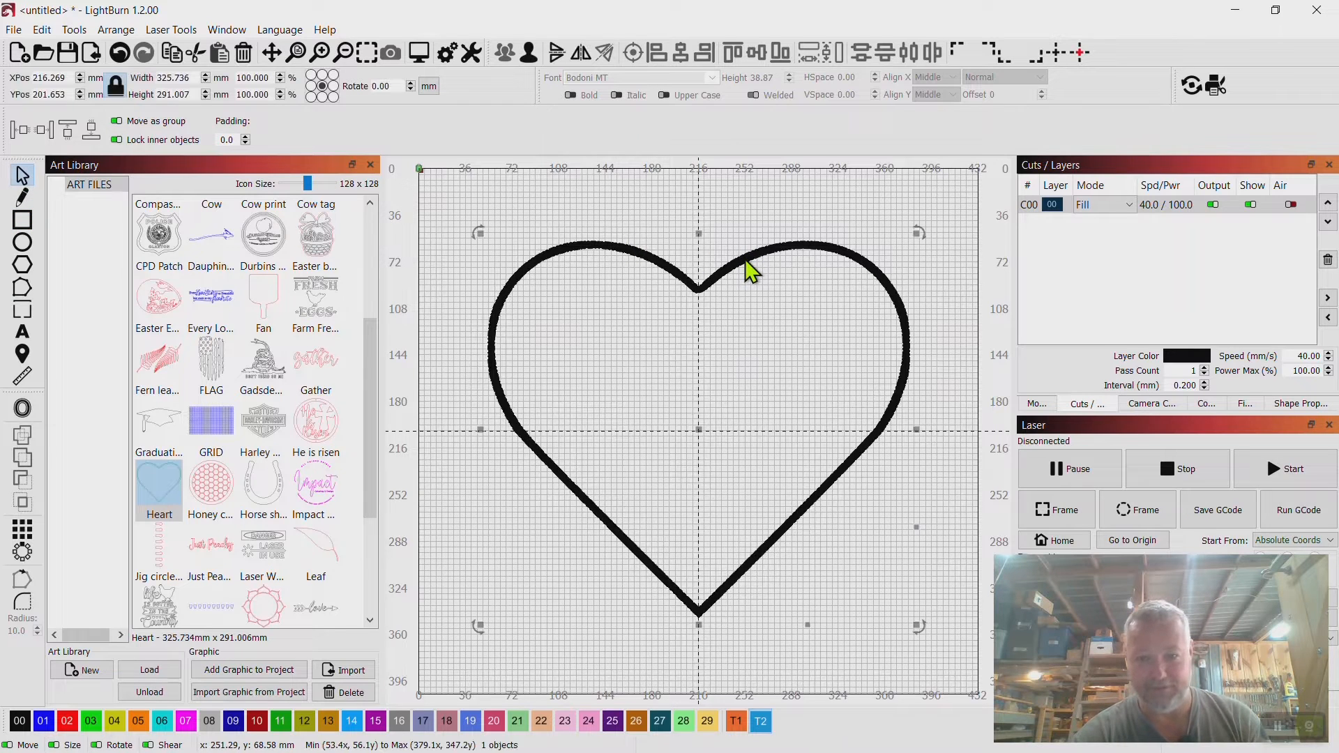
pyautogui.rightClick(749, 269)
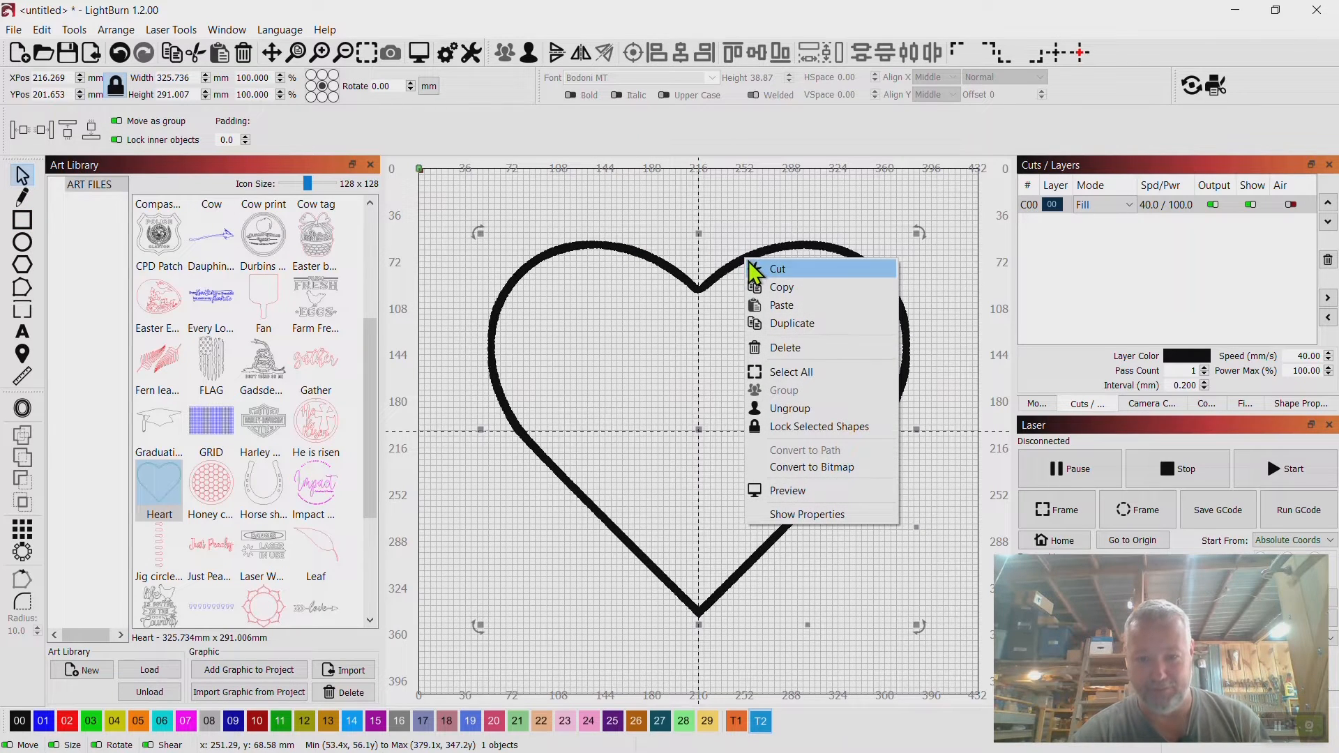
pyautogui.click(789, 323)
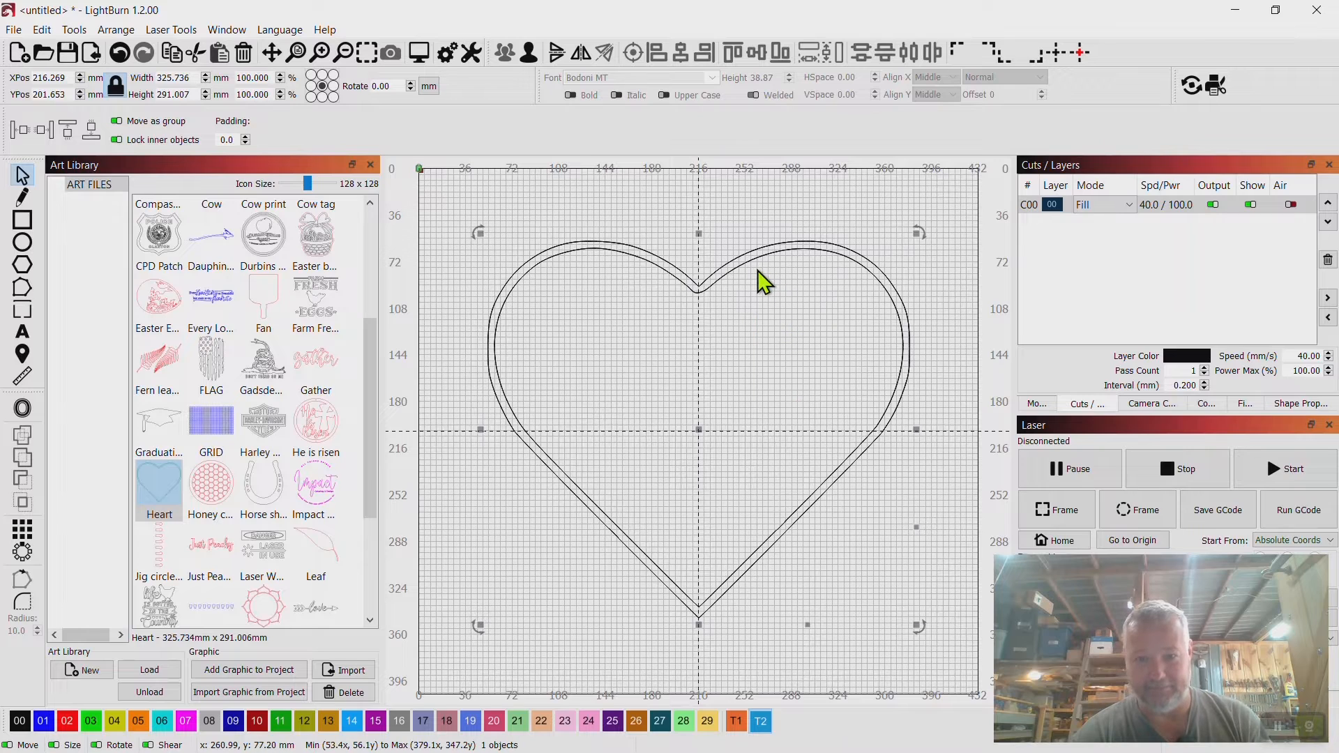
pyautogui.moveTo(736, 259); pyautogui.dragTo(736, 259)
pyautogui.rightClick(736, 259)
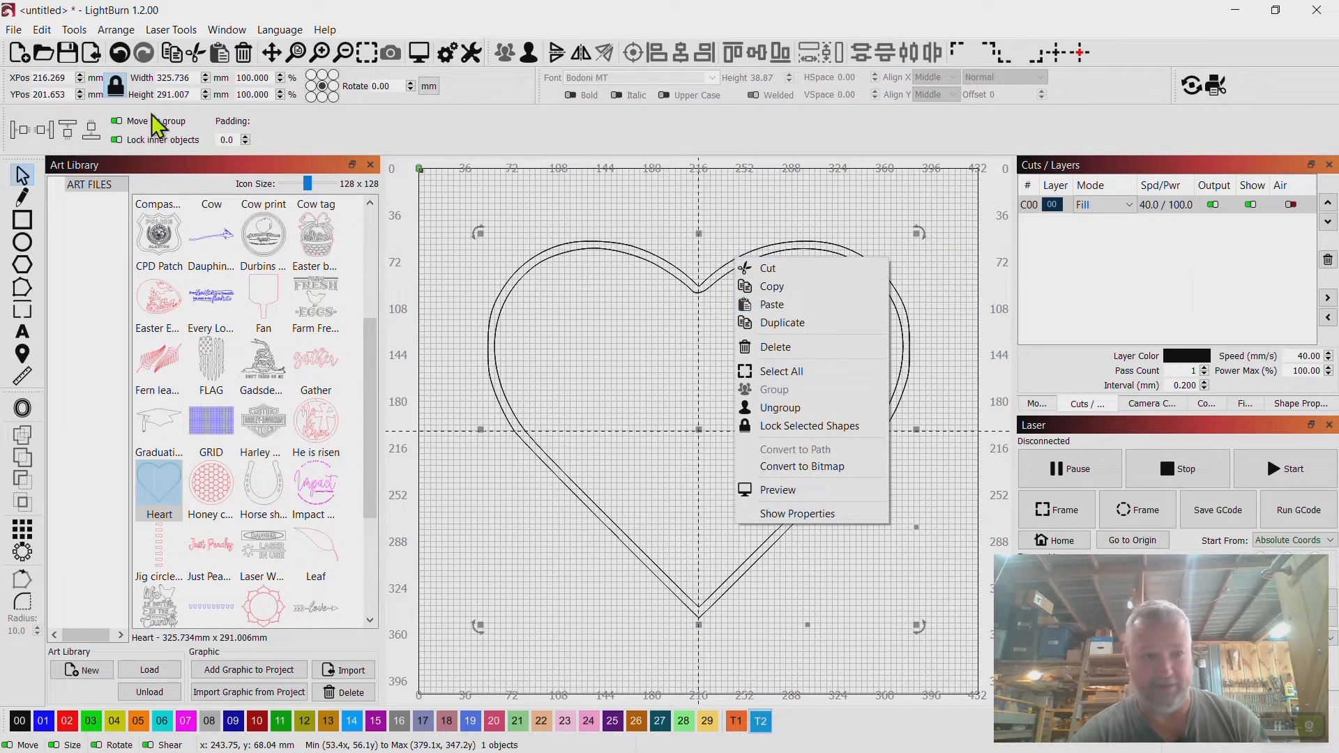
pyautogui.click(121, 57)
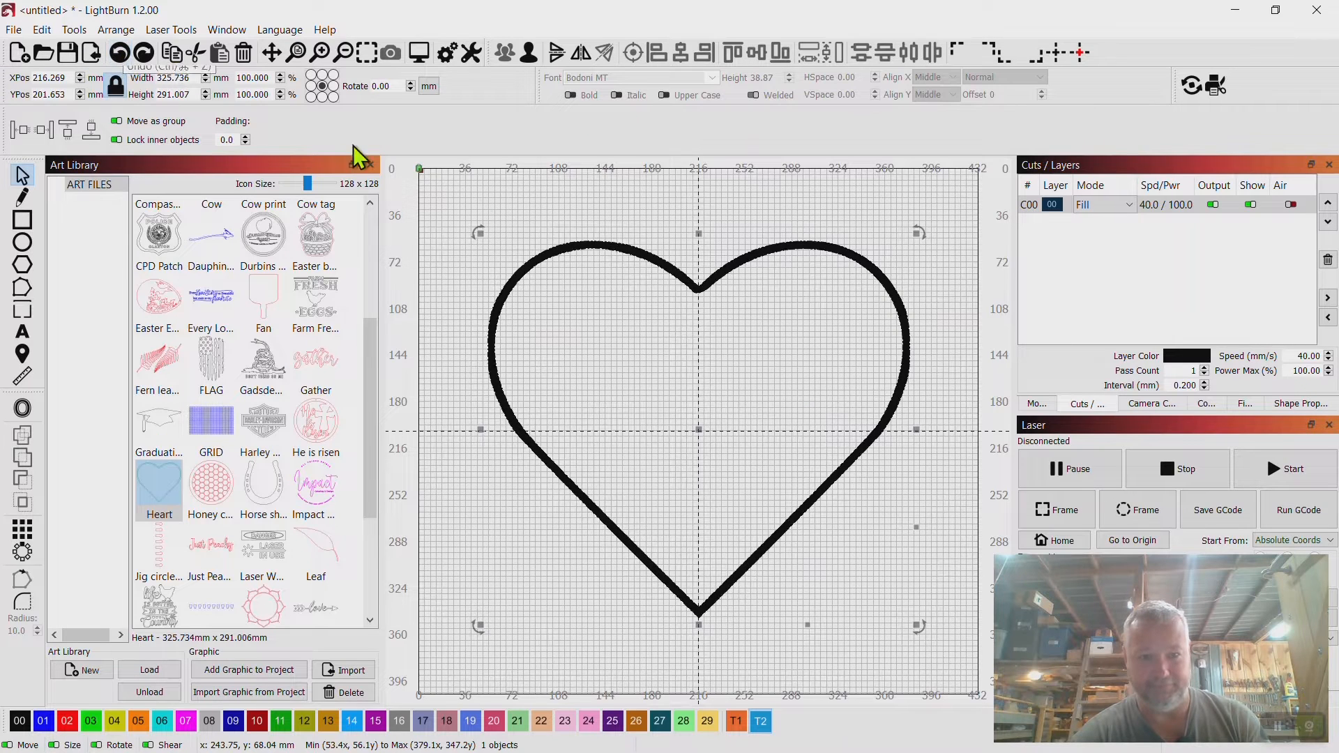
# Move the heart and centre it on the page.
pyautogui.click(584, 180)
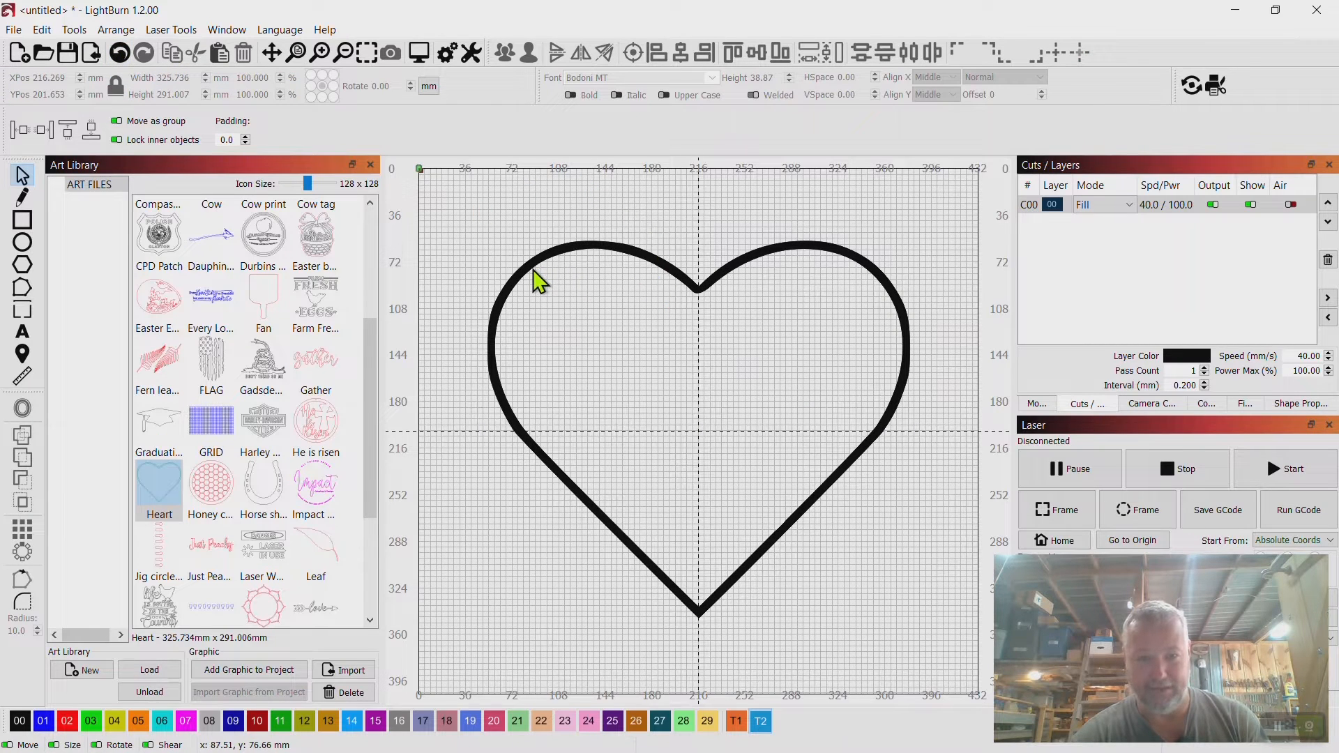
pyautogui.moveTo(533, 270); pyautogui.dragTo(642, 362)
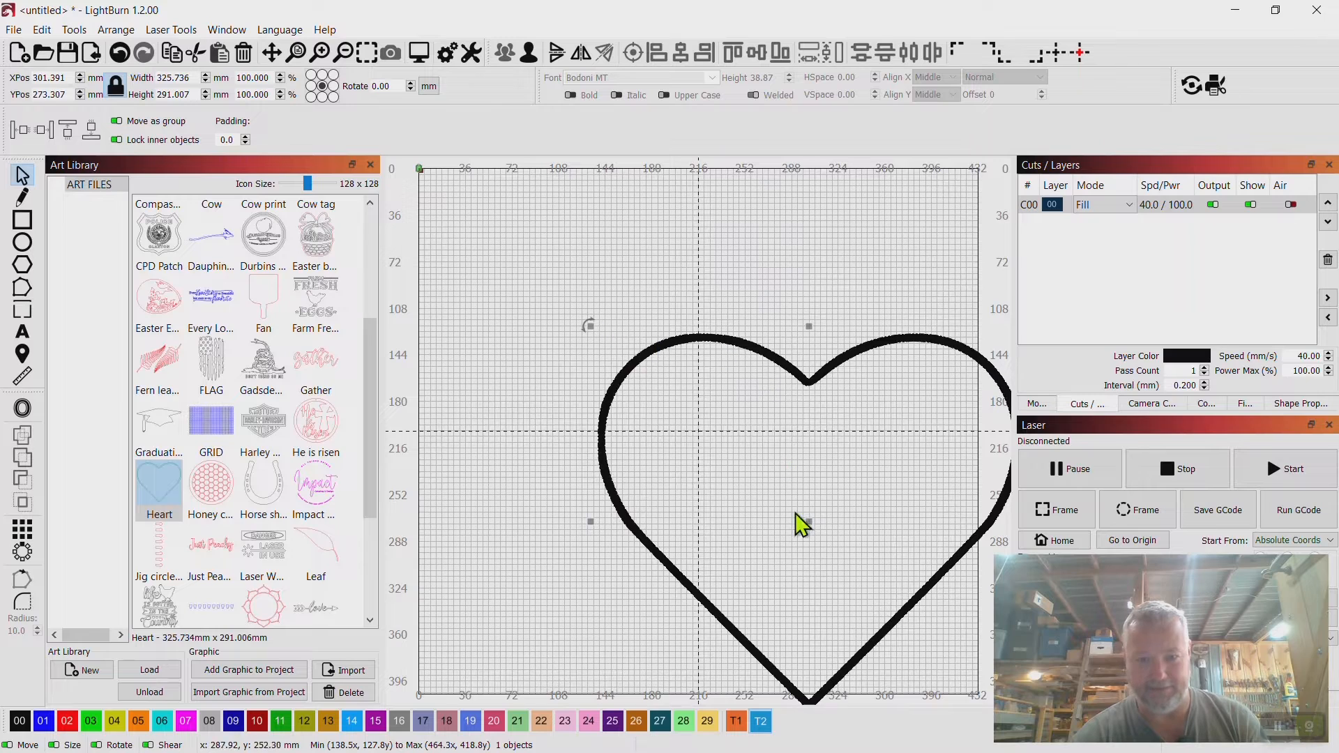
pyautogui.moveTo(807, 530); pyautogui.dragTo(697, 428)
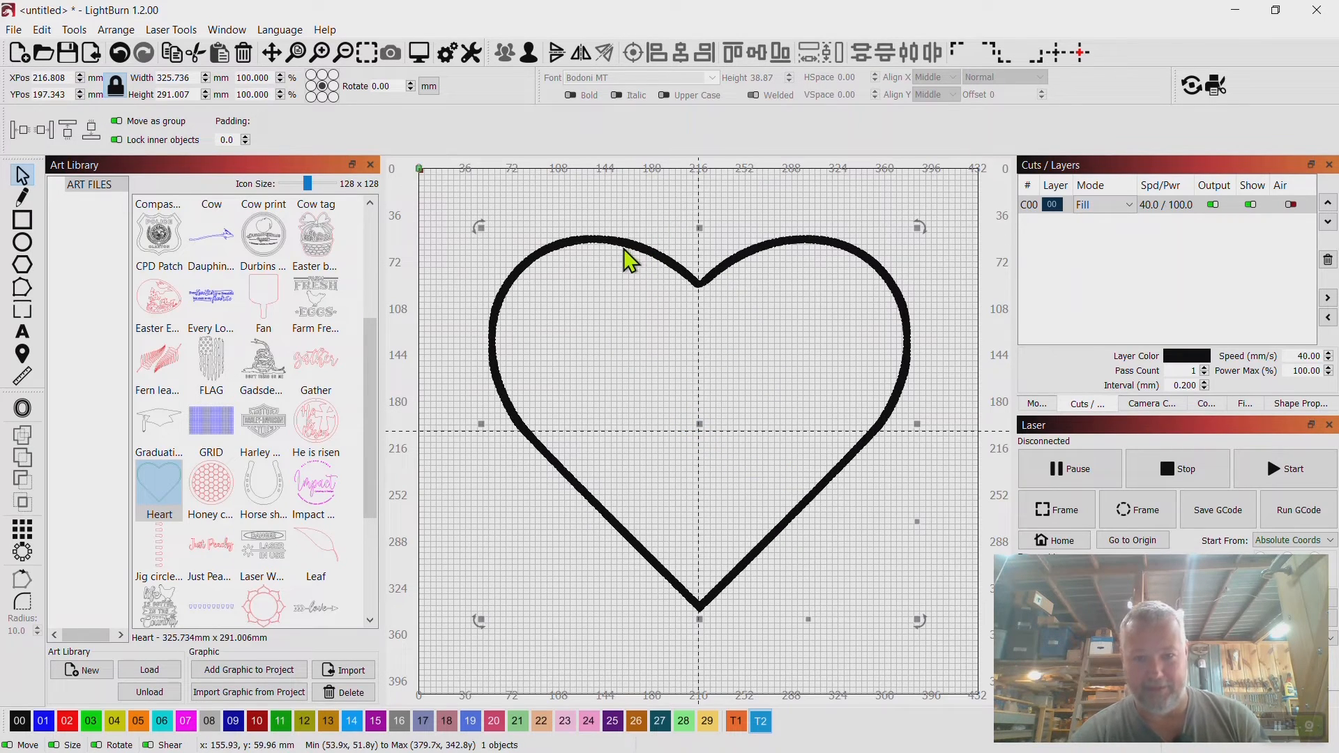
pyautogui.click(1053, 60)
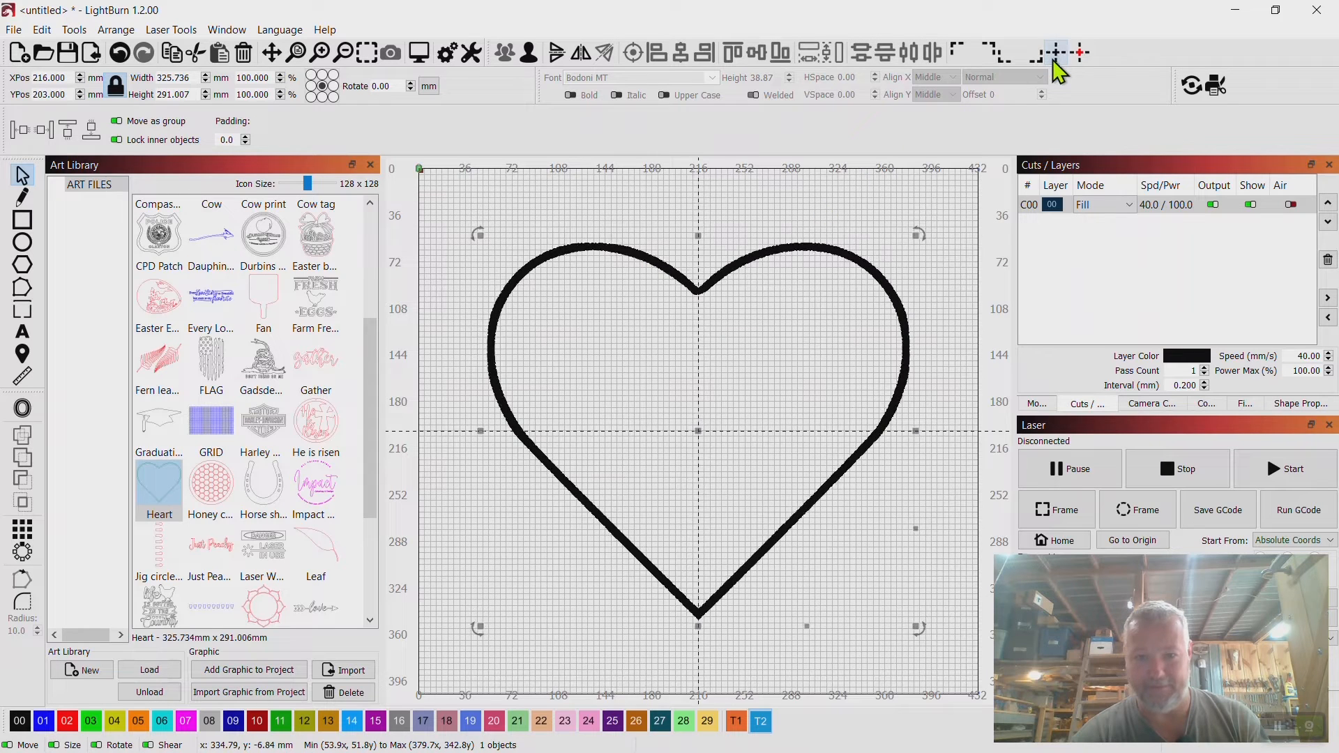
# Duplicate the heart and assign the copy to line layer 09.
pyautogui.rightClick(727, 273)
pyautogui.click(773, 333)
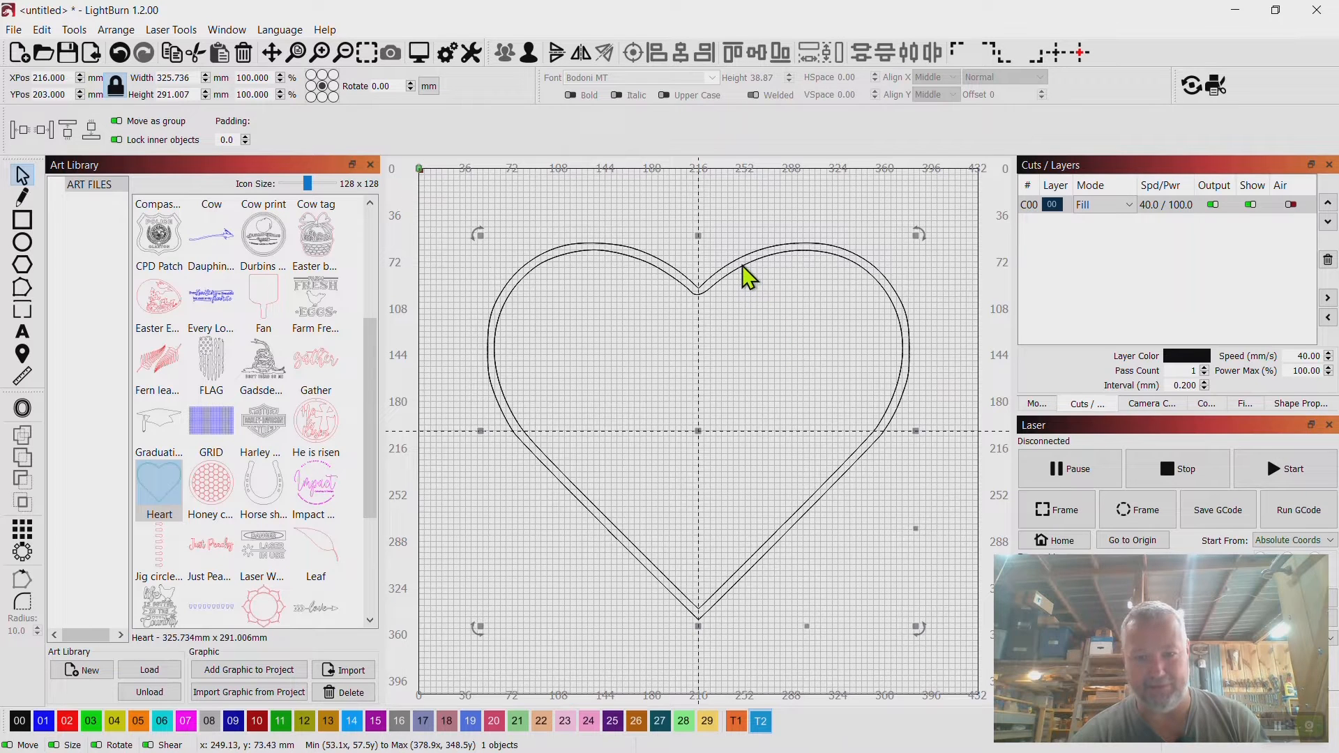
pyautogui.click(234, 720)
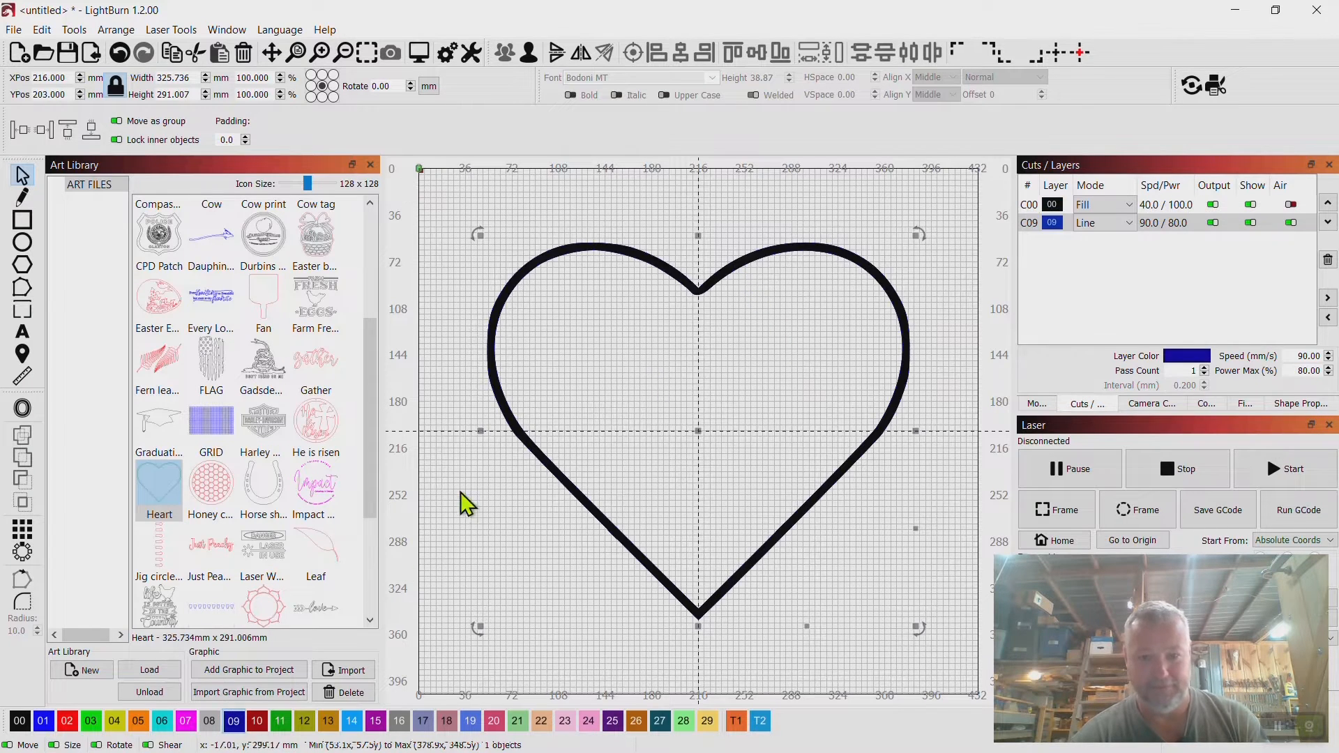
# Select the heart and duplicate it again.
pyautogui.click(728, 274)
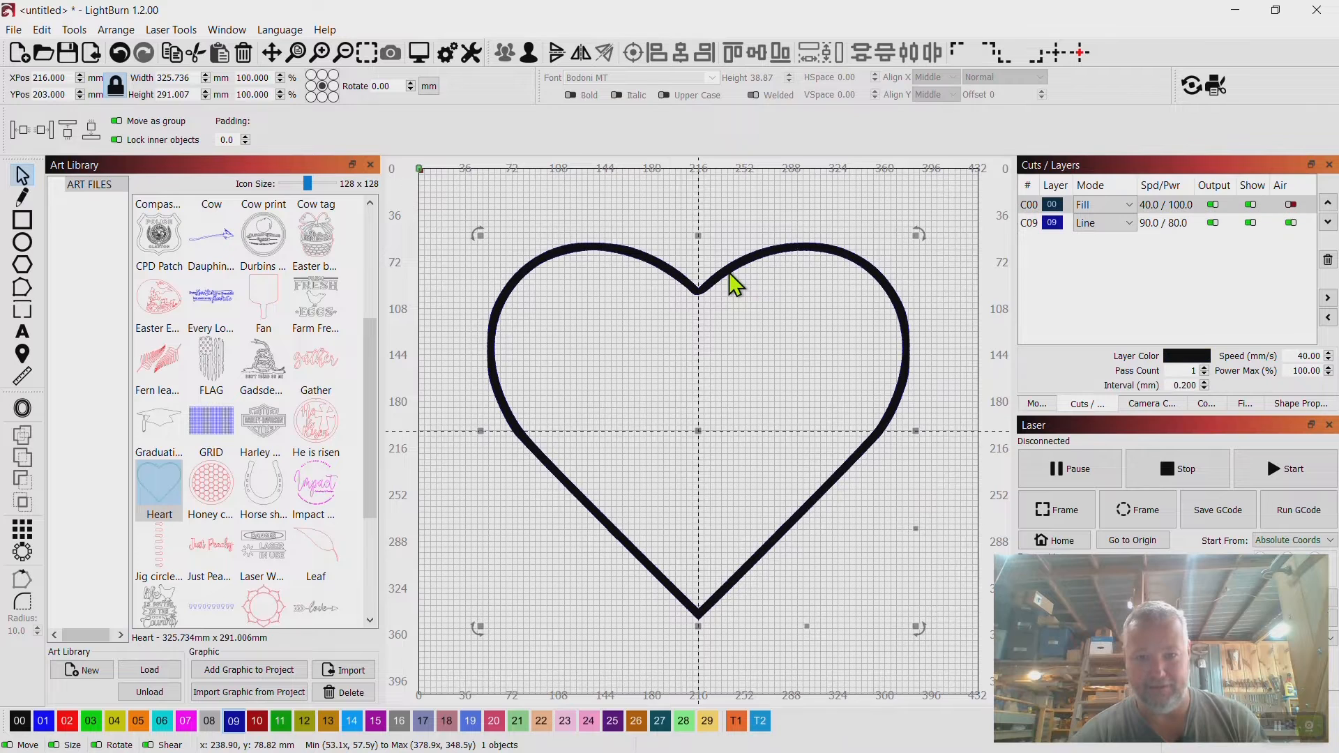
pyautogui.rightClick(730, 275)
pyautogui.click(772, 333)
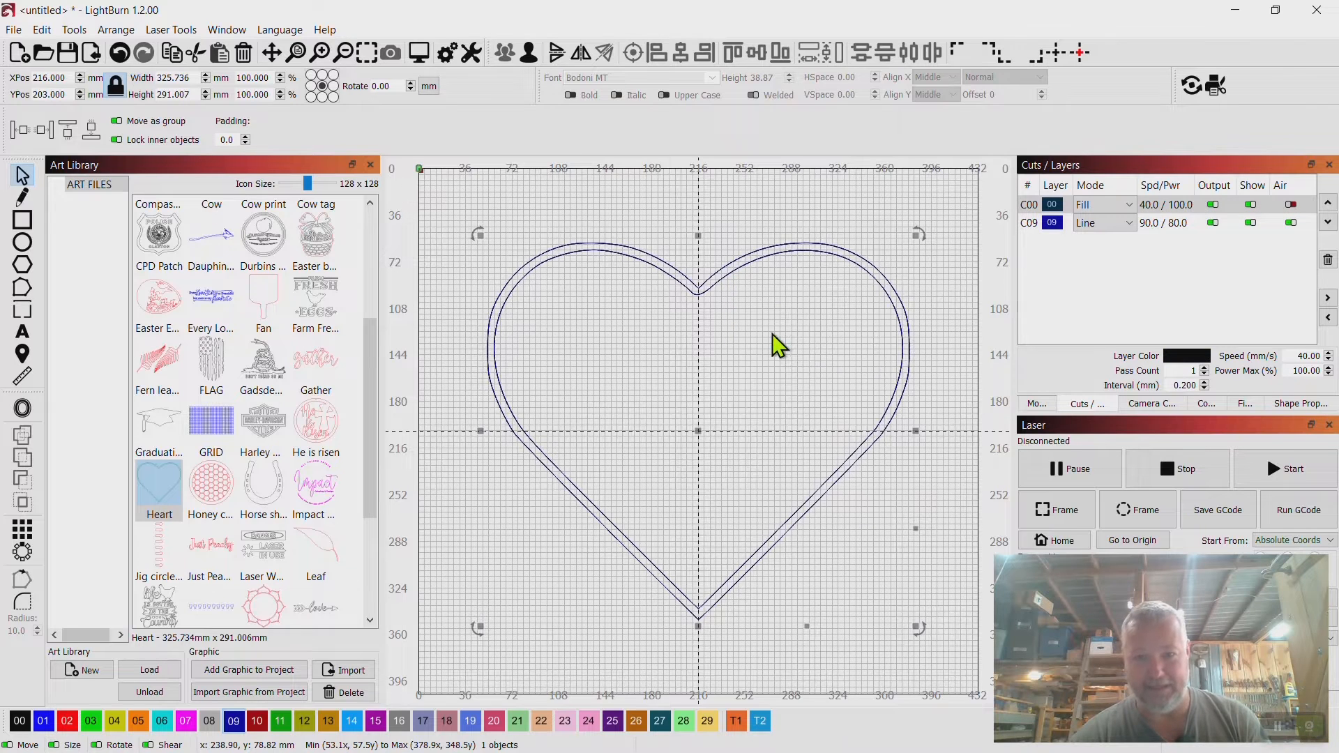
# Assign the heart copy to layer 11 and set layers 09 and 11 to Fill mode.
pyautogui.click(280, 721)
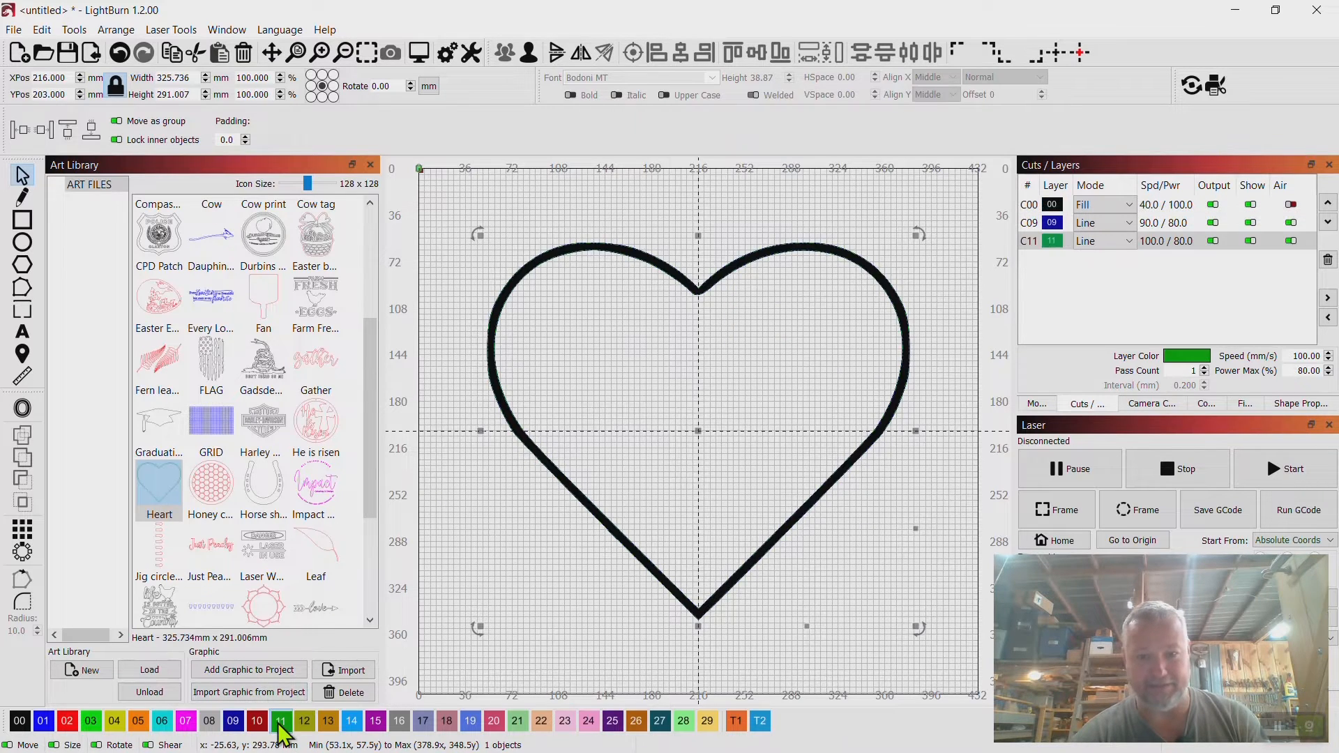
pyautogui.click(1127, 223)
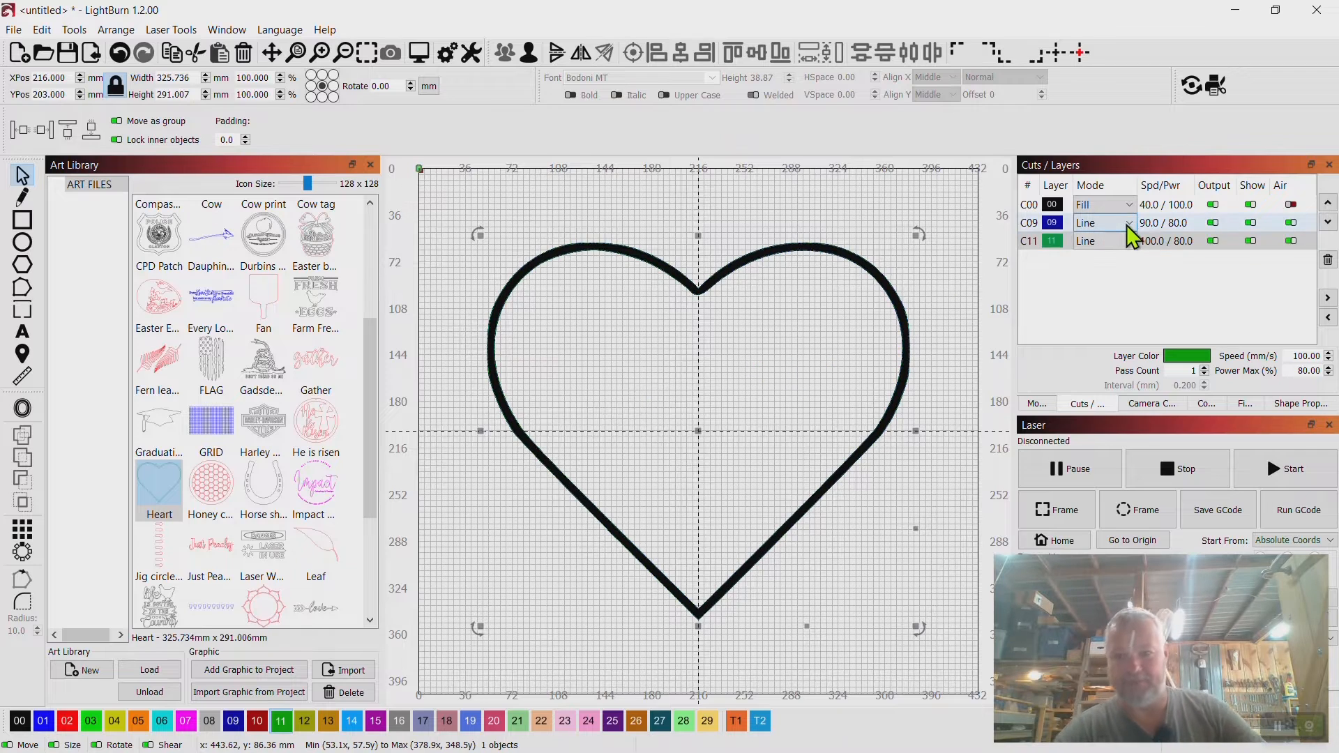
pyautogui.click(1127, 223)
pyautogui.click(1101, 252)
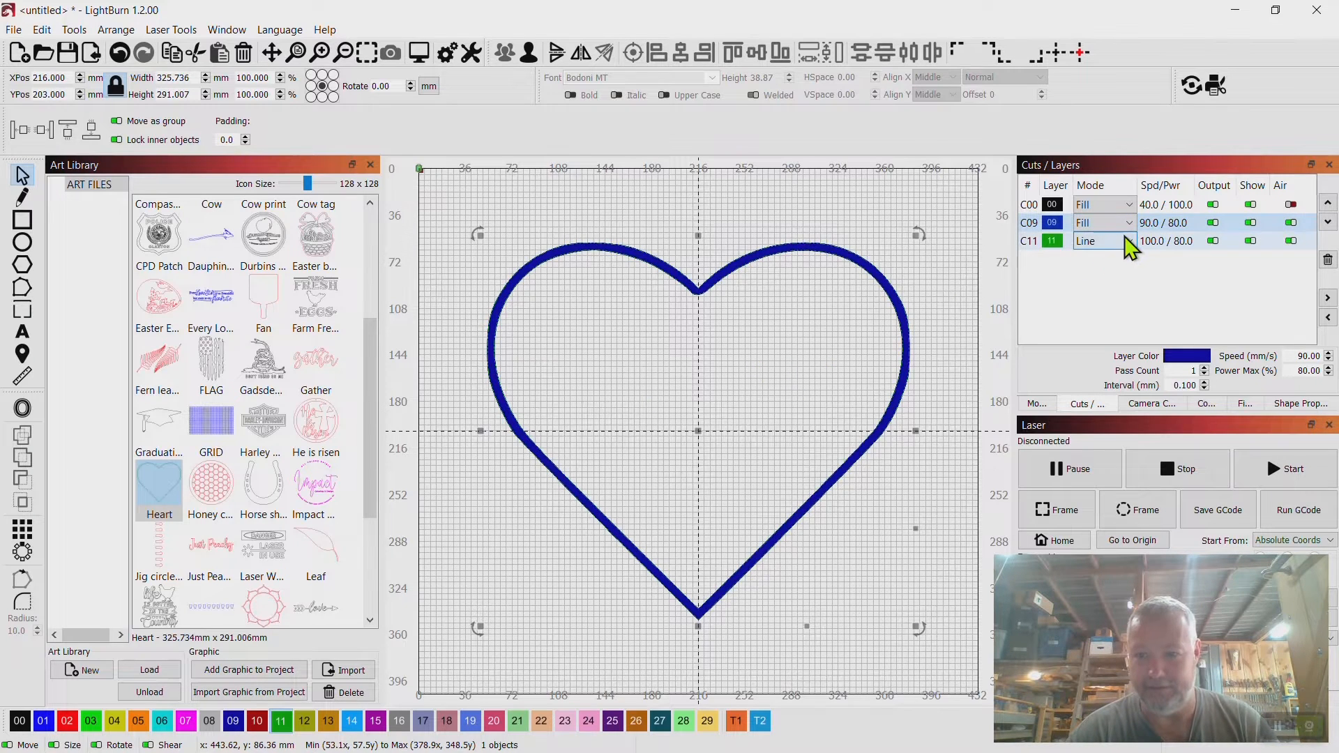
pyautogui.click(1125, 238)
pyautogui.click(1109, 271)
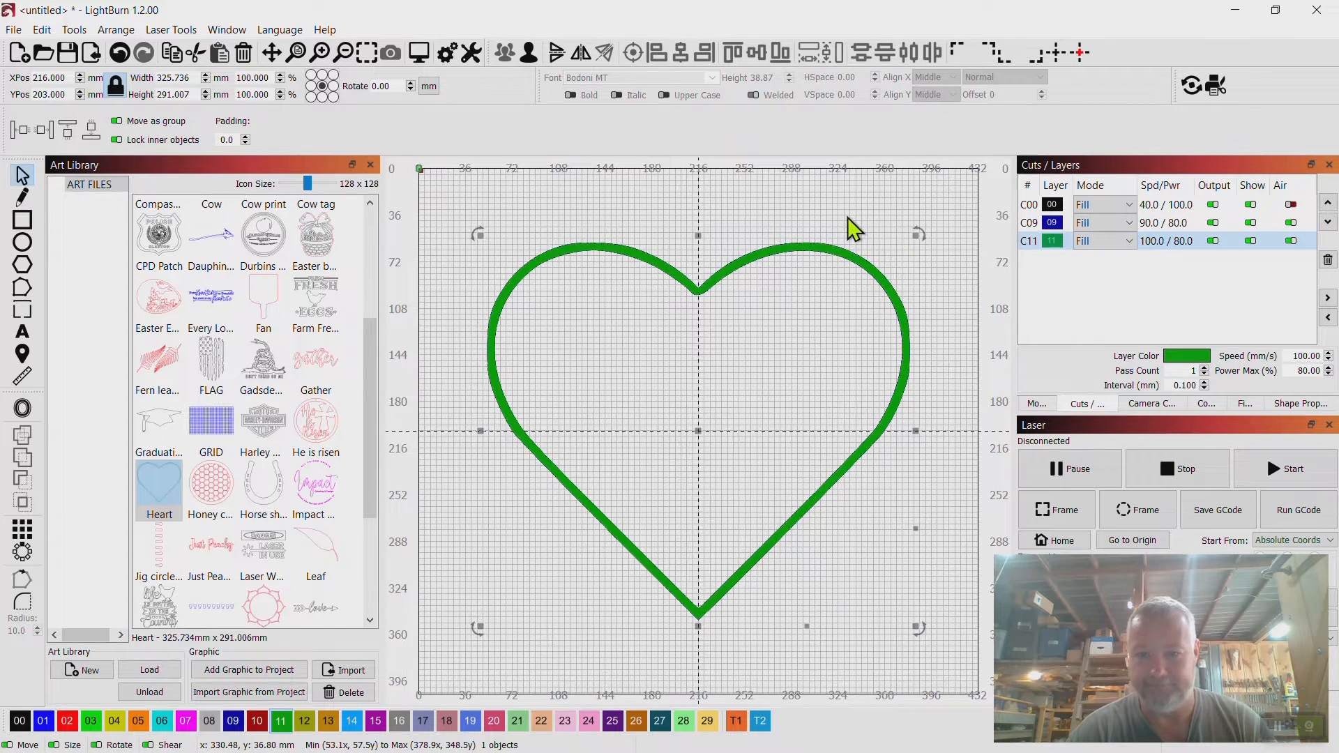
pyautogui.click(918, 245)
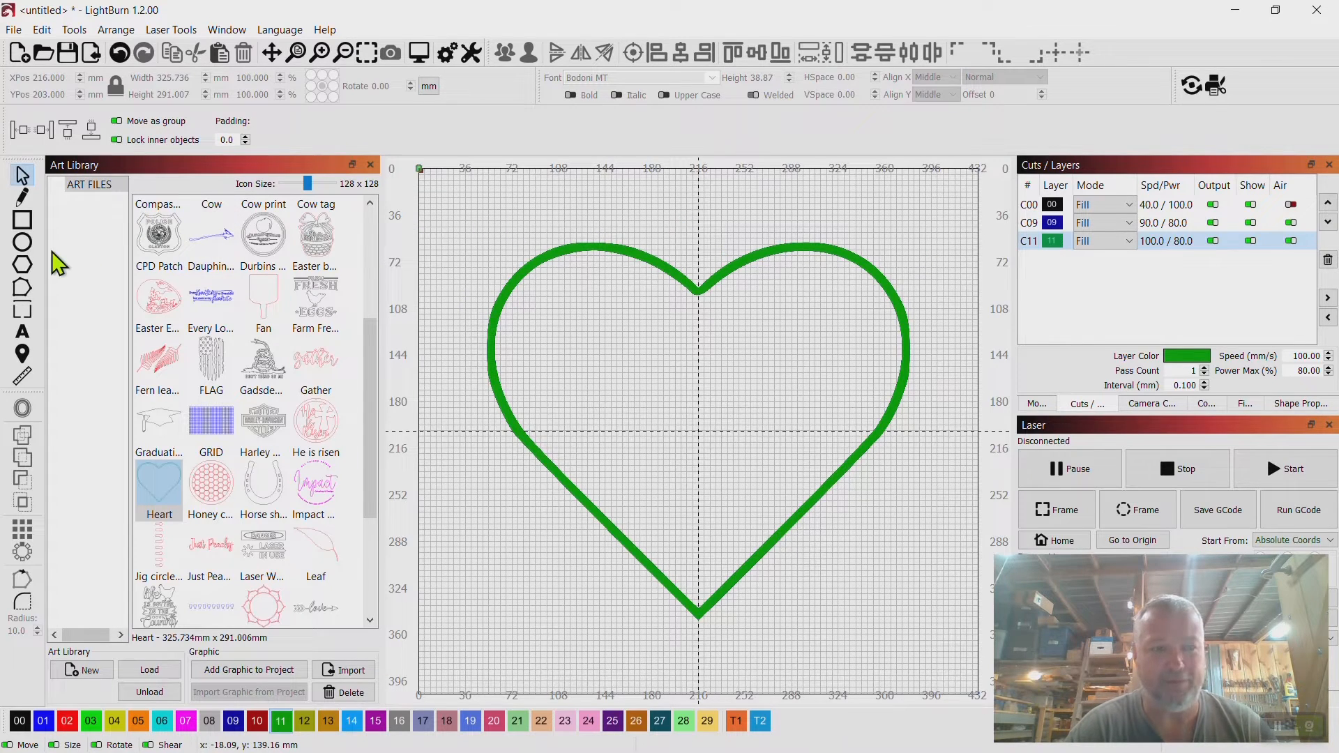
# Draw a rectangle about 401 x 80 mm on tool layer T2 across the top of the heart.
pyautogui.click(25, 220)
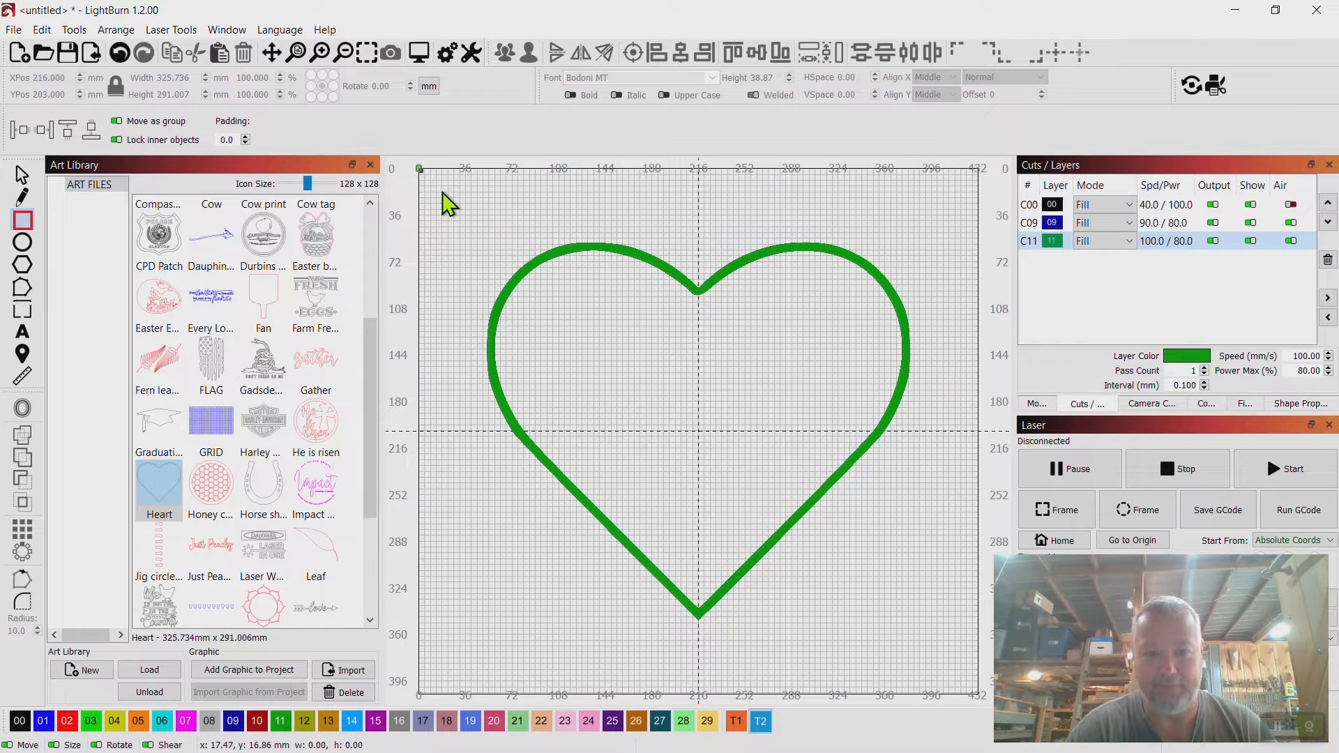
pyautogui.moveTo(442, 190); pyautogui.dragTo(963, 294)
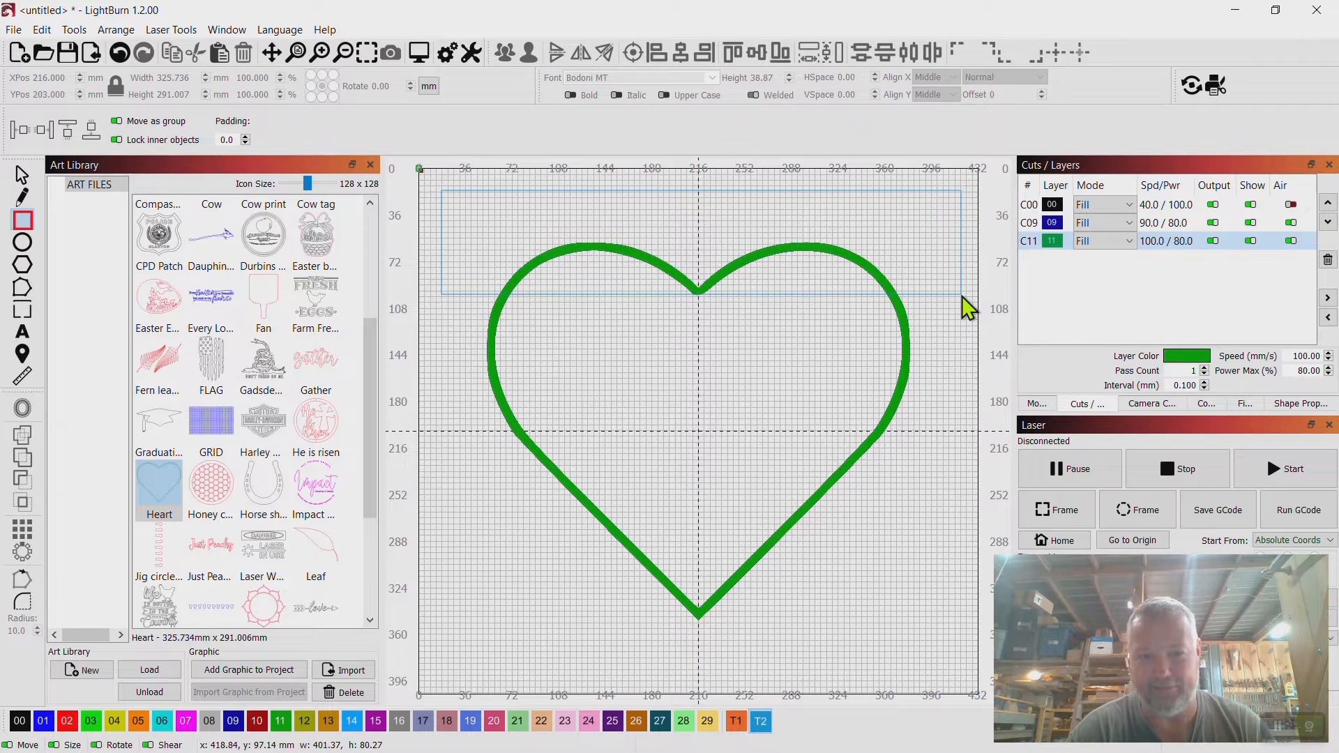
pyautogui.moveTo(963, 295); pyautogui.dragTo(962, 296)
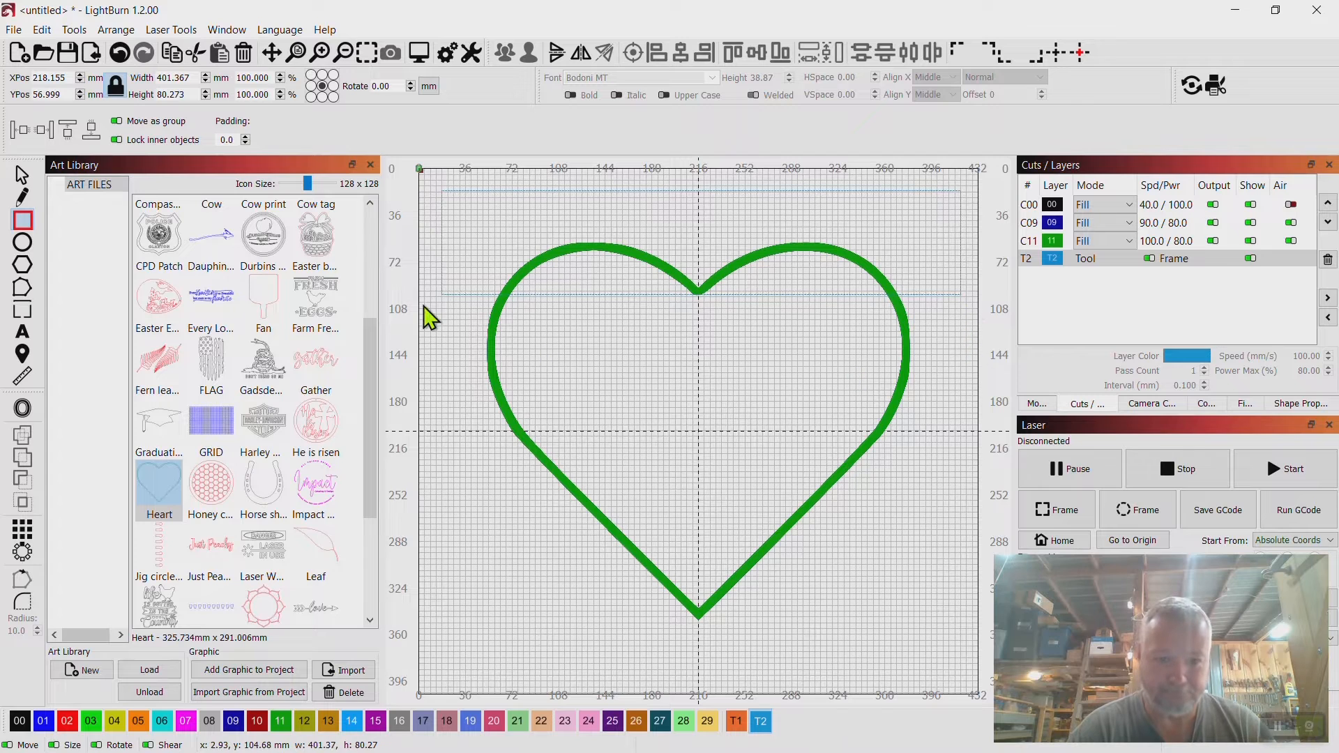
pyautogui.press('Escape')
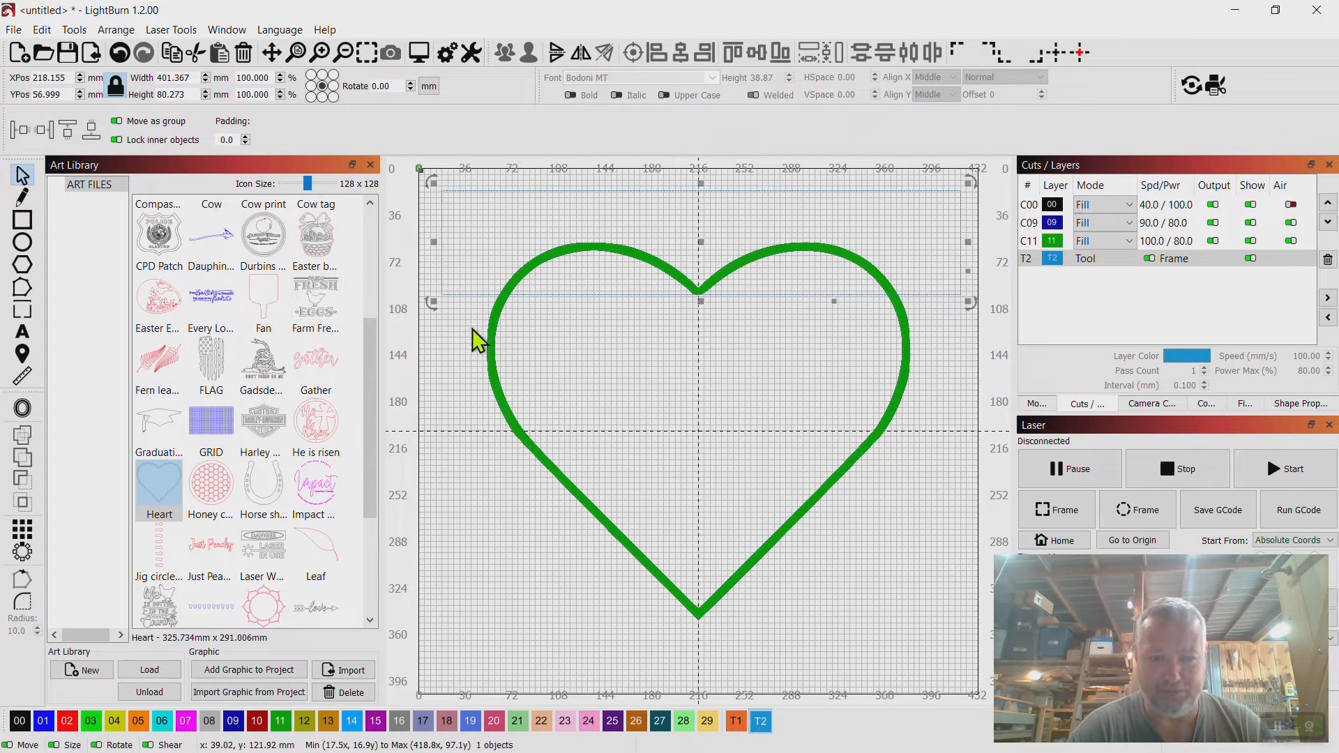
# Select the heart together with the rectangle and cut the shapes to split off the heart's top section.
pyautogui.click(491, 340)
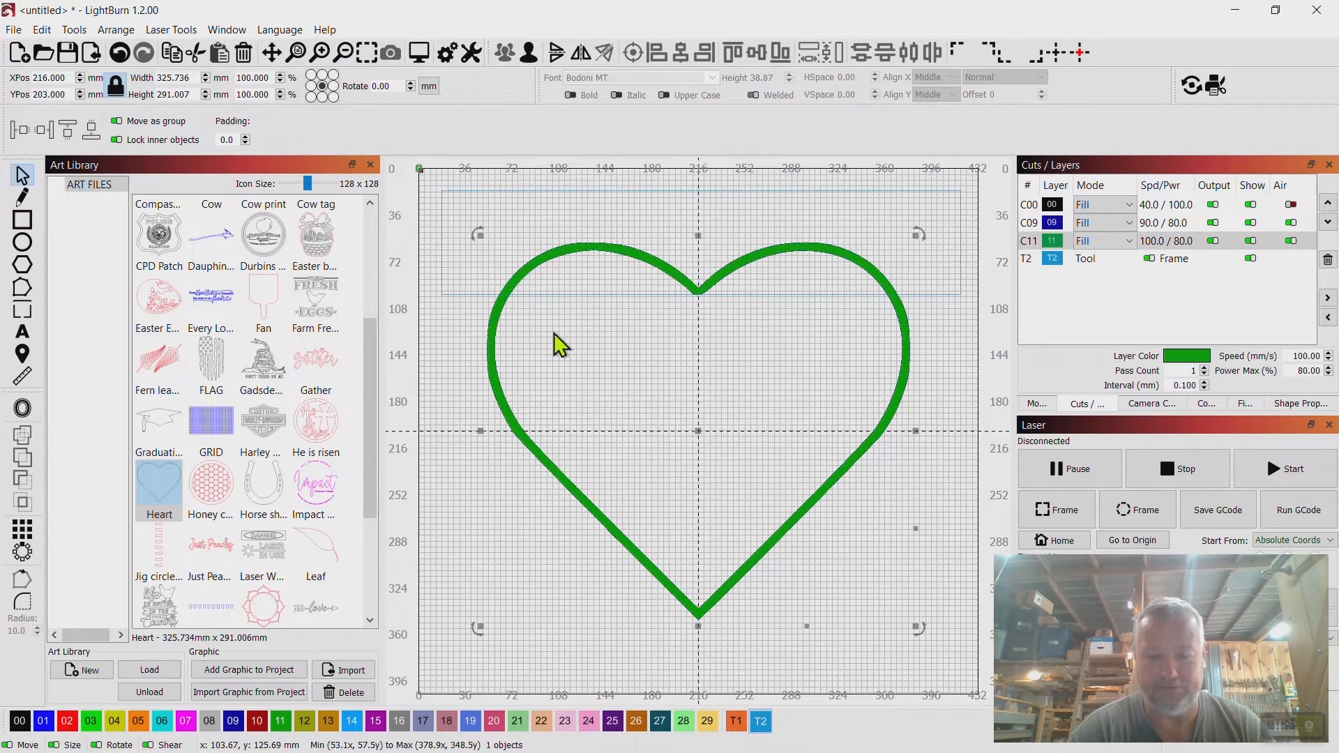
pyautogui.keyDown('shift'); pyautogui.click(465, 296); pyautogui.keyUp('shift')
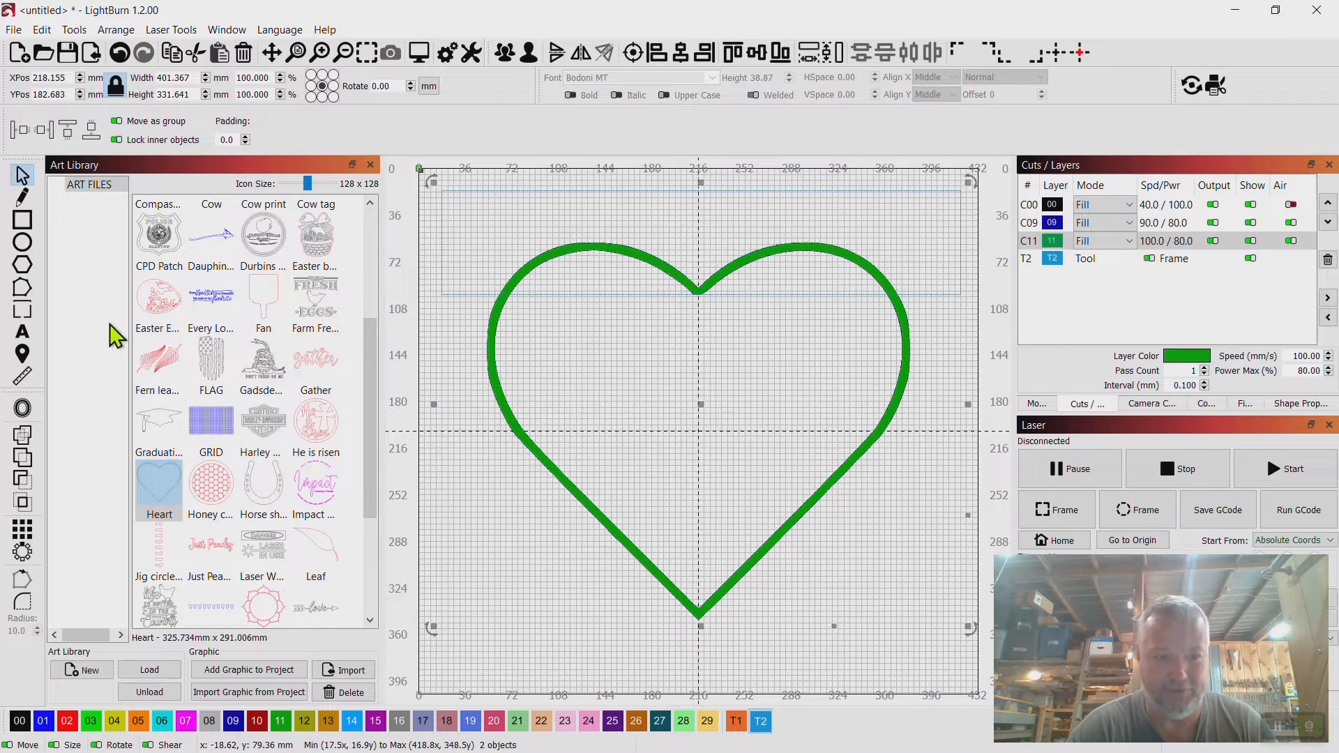
pyautogui.click(24, 503)
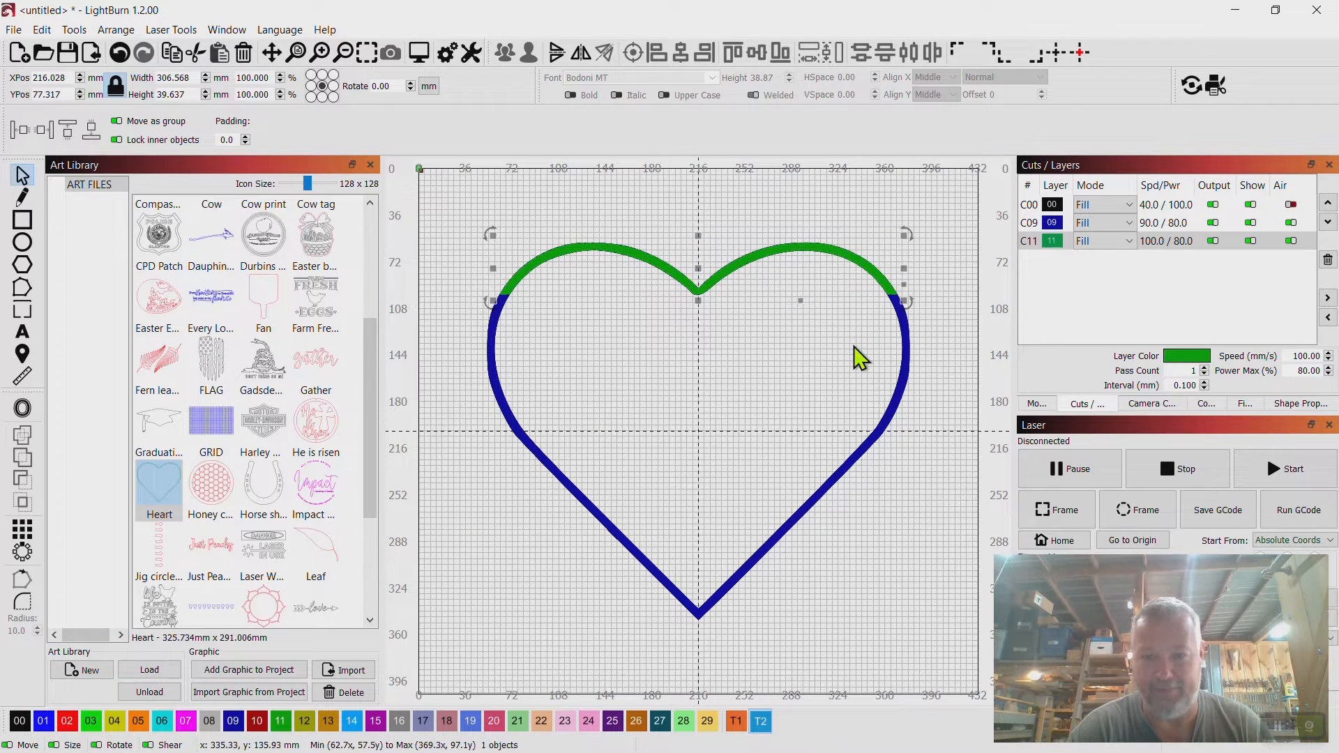
pyautogui.click(989, 322)
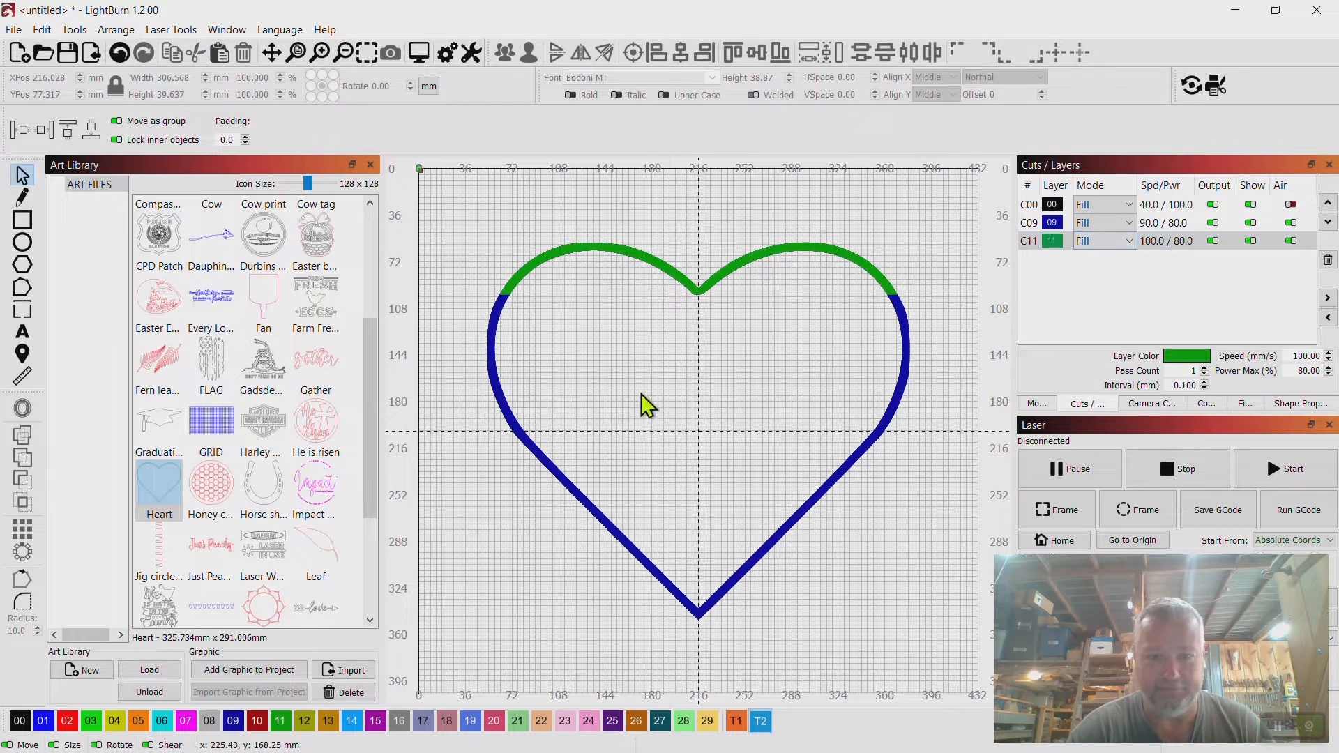
# Draw a second rectangle about 135 x 119 mm over the heart's left side.
pyautogui.click(23, 222)
pyautogui.scroll(3, 532, 302)
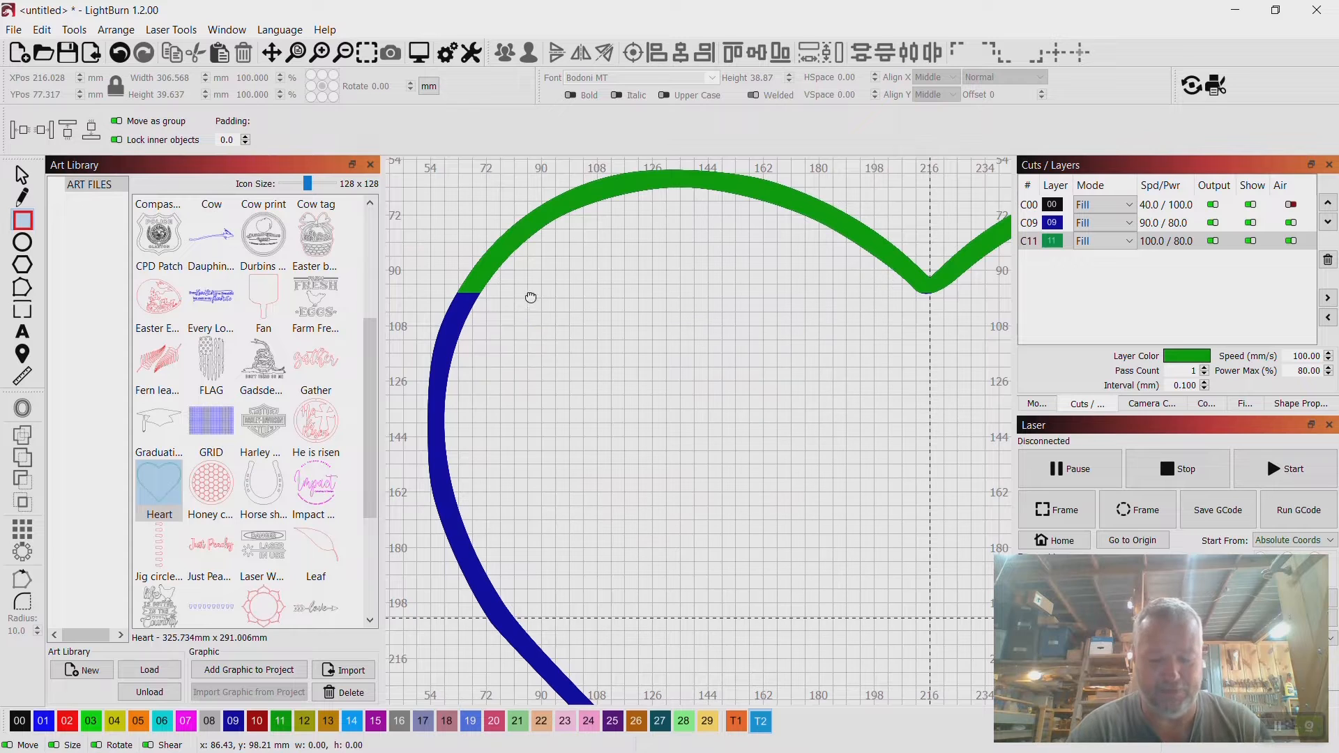
pyautogui.moveTo(530, 296); pyautogui.dragTo(671, 307)
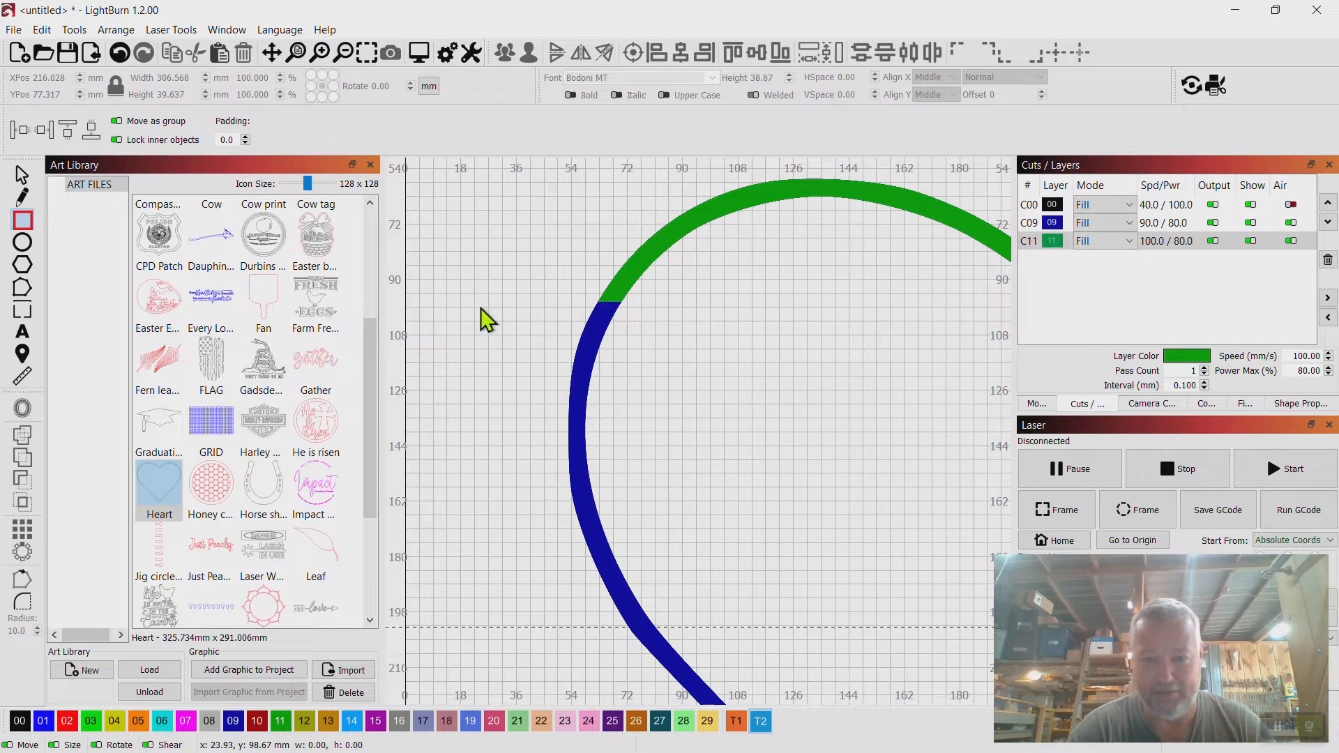
pyautogui.moveTo(479, 306); pyautogui.dragTo(897, 684)
pyautogui.scroll(-5, 897, 684)
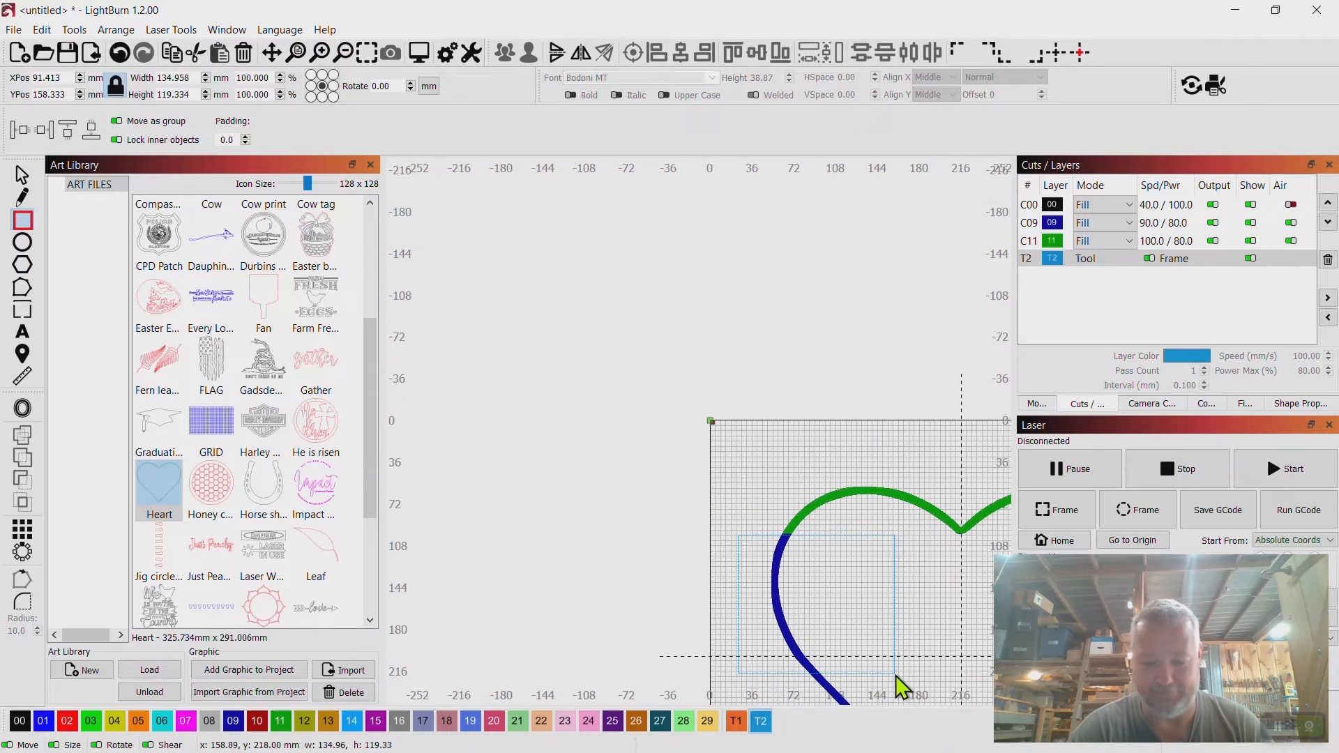
pyautogui.moveTo(864, 570)
pyautogui.mouseDown()
pyautogui.moveTo(777, 436)
pyautogui.moveTo(792, 480)
pyautogui.mouseUp()
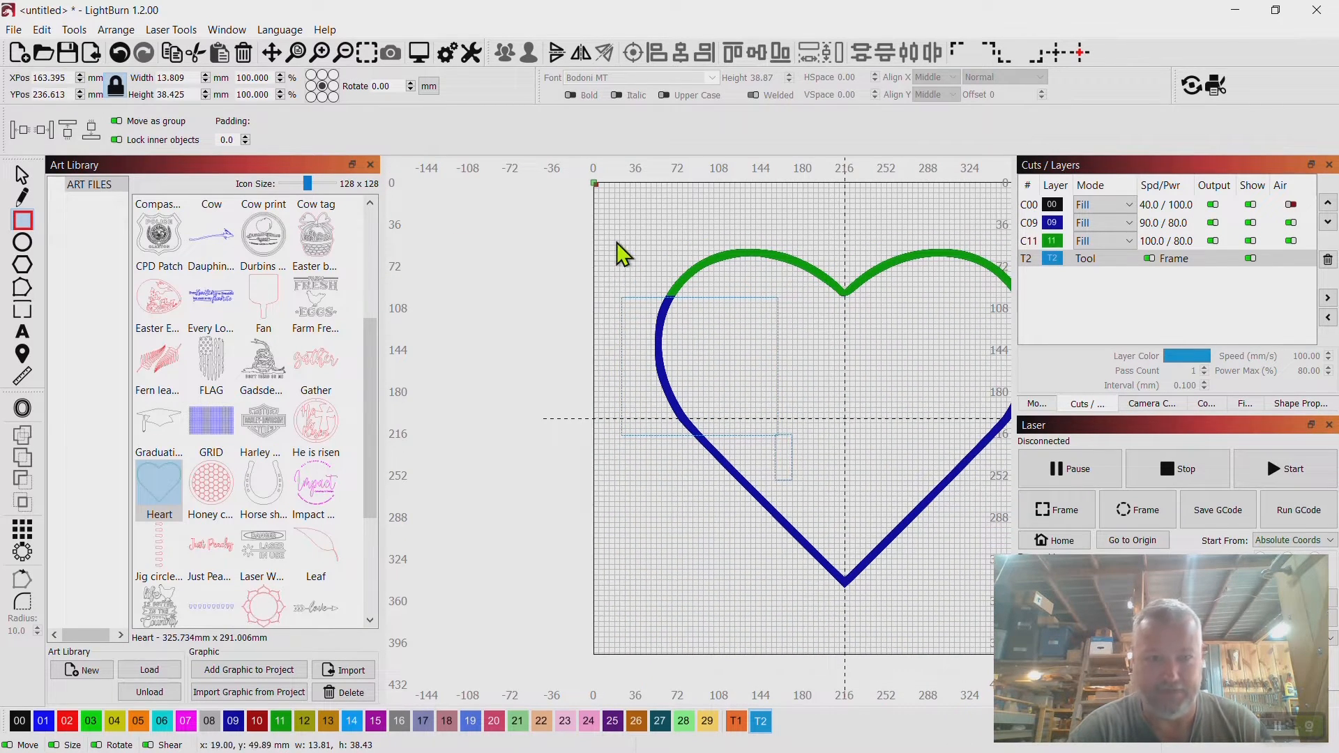
pyautogui.click(120, 52)
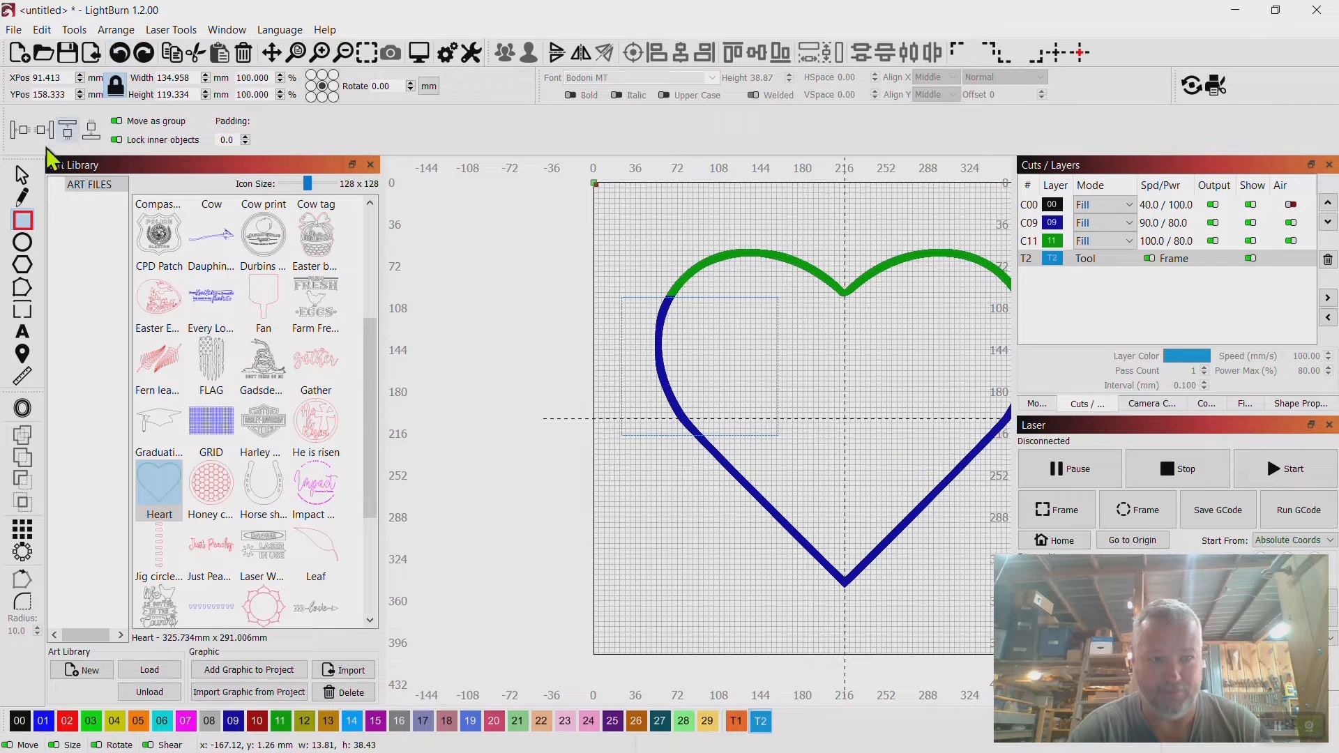
# Enlarge the rectangle to about 229 x 298 mm covering the heart's left half and shift it left.
pyautogui.click(22, 175)
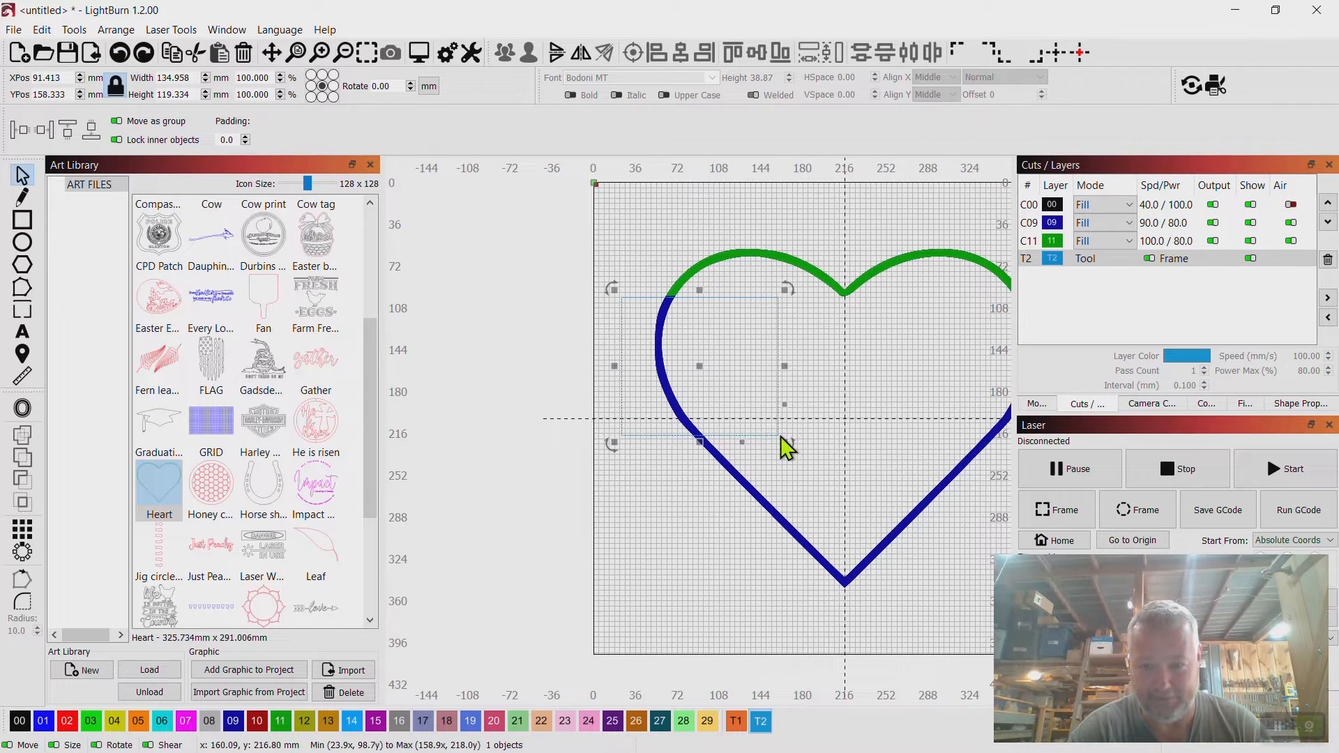
pyautogui.moveTo(788, 440); pyautogui.dragTo(750, 650)
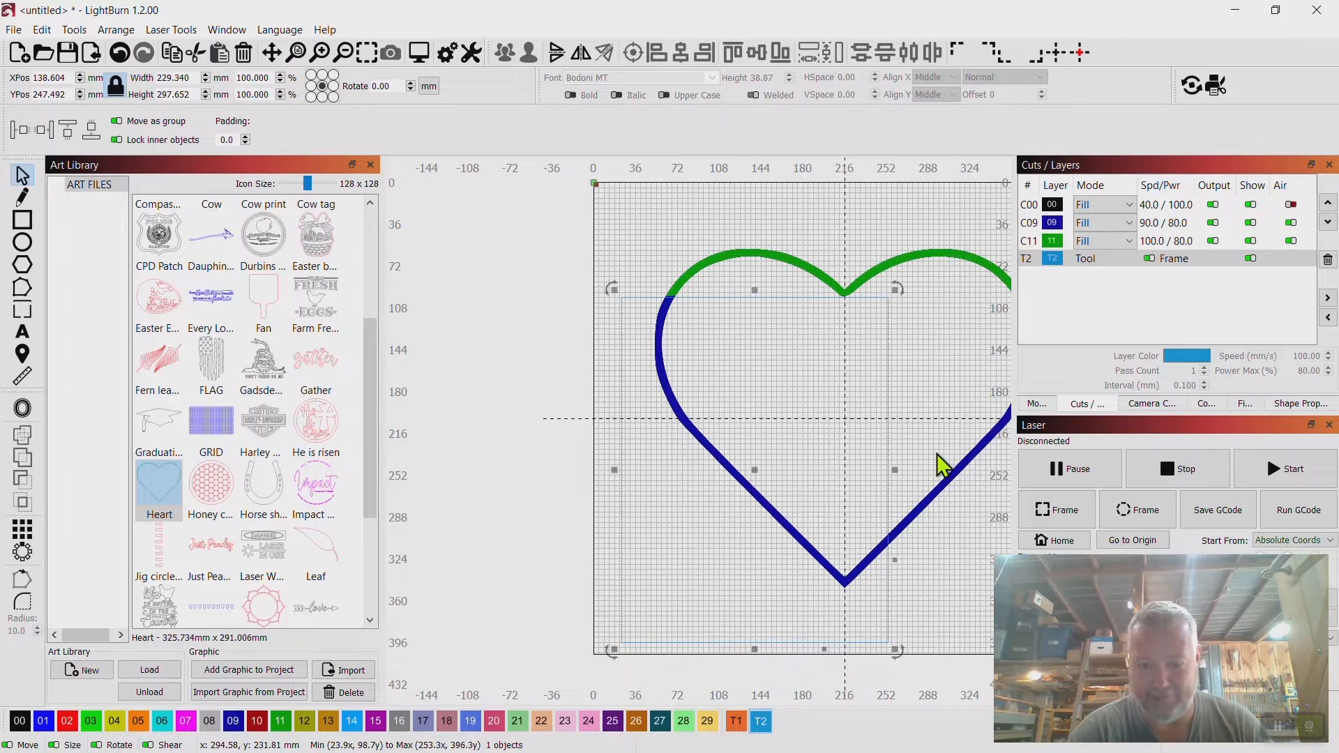
pyautogui.moveTo(936, 454); pyautogui.dragTo(959, 449)
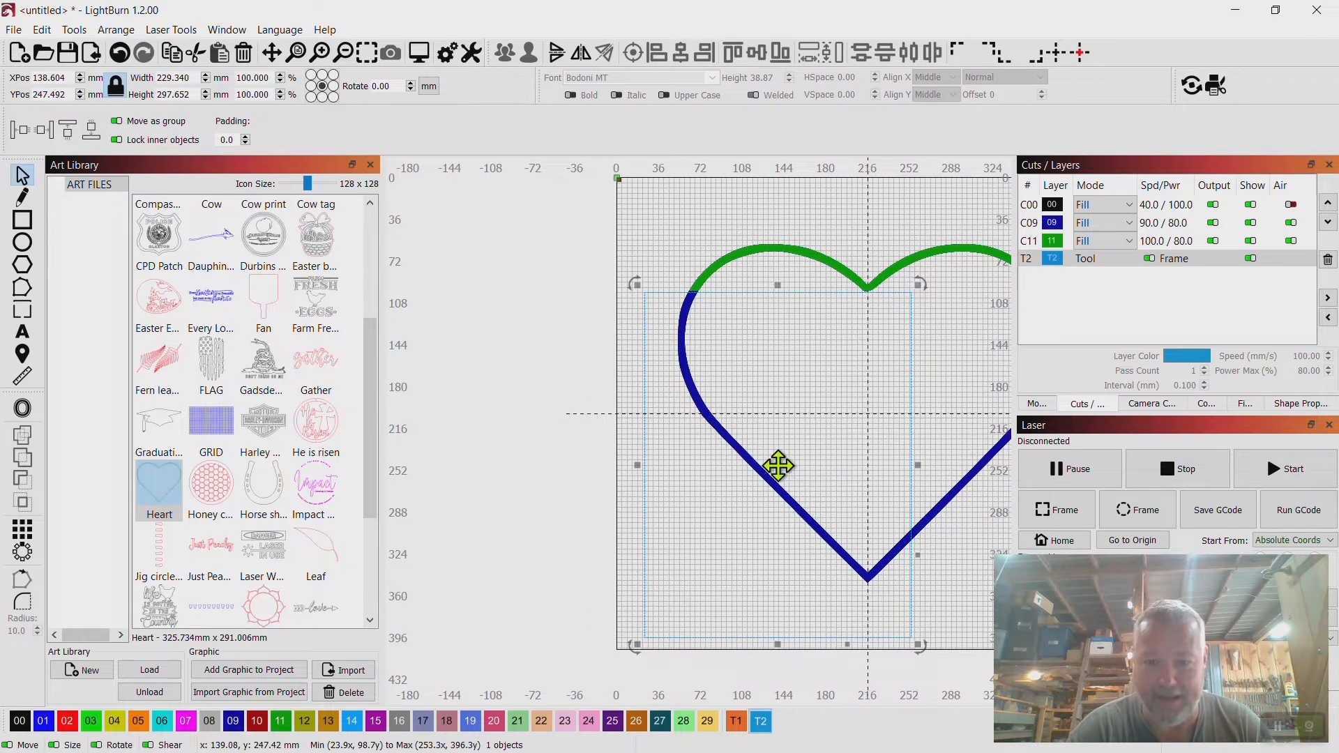
pyautogui.moveTo(777, 463); pyautogui.dragTo(734, 467)
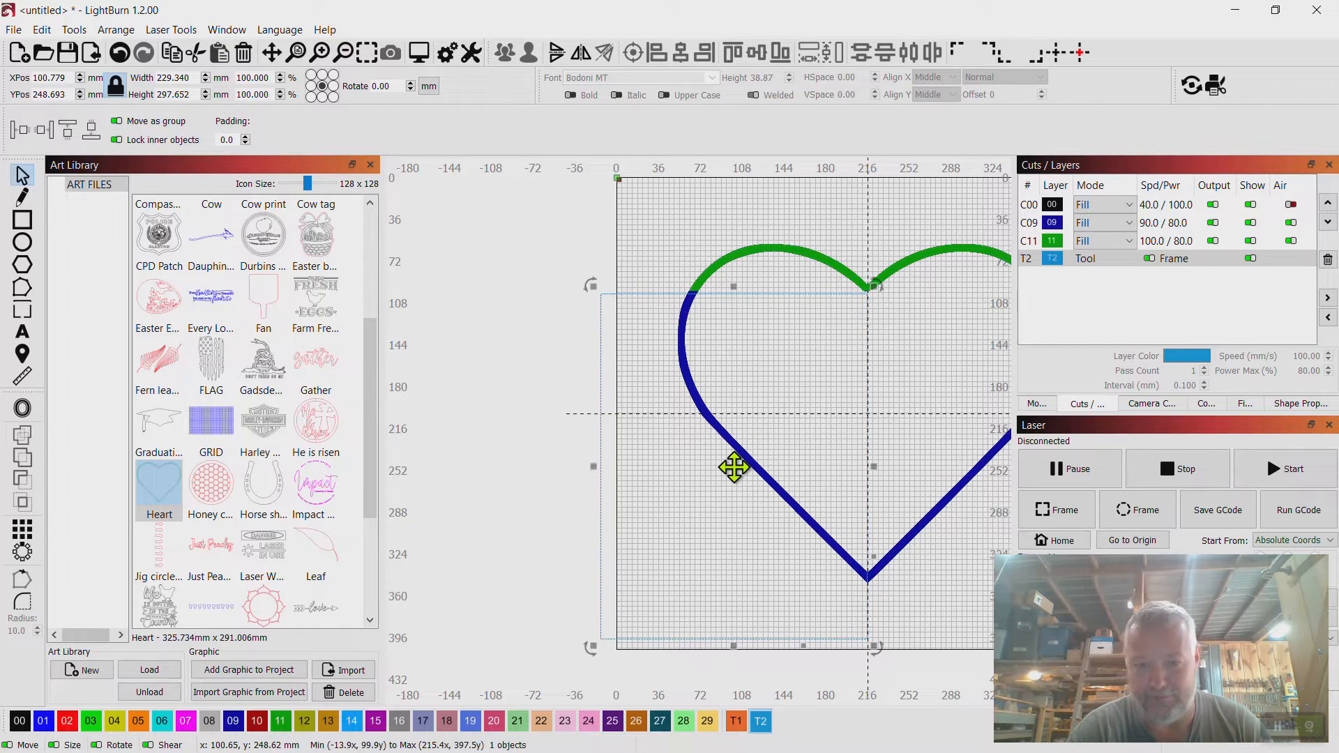
# Stretch the rectangle's top edge up to where the heart's green and blue sections meet.
pyautogui.scroll(2, 734, 467)
pyautogui.scroll(-2, 733, 556)
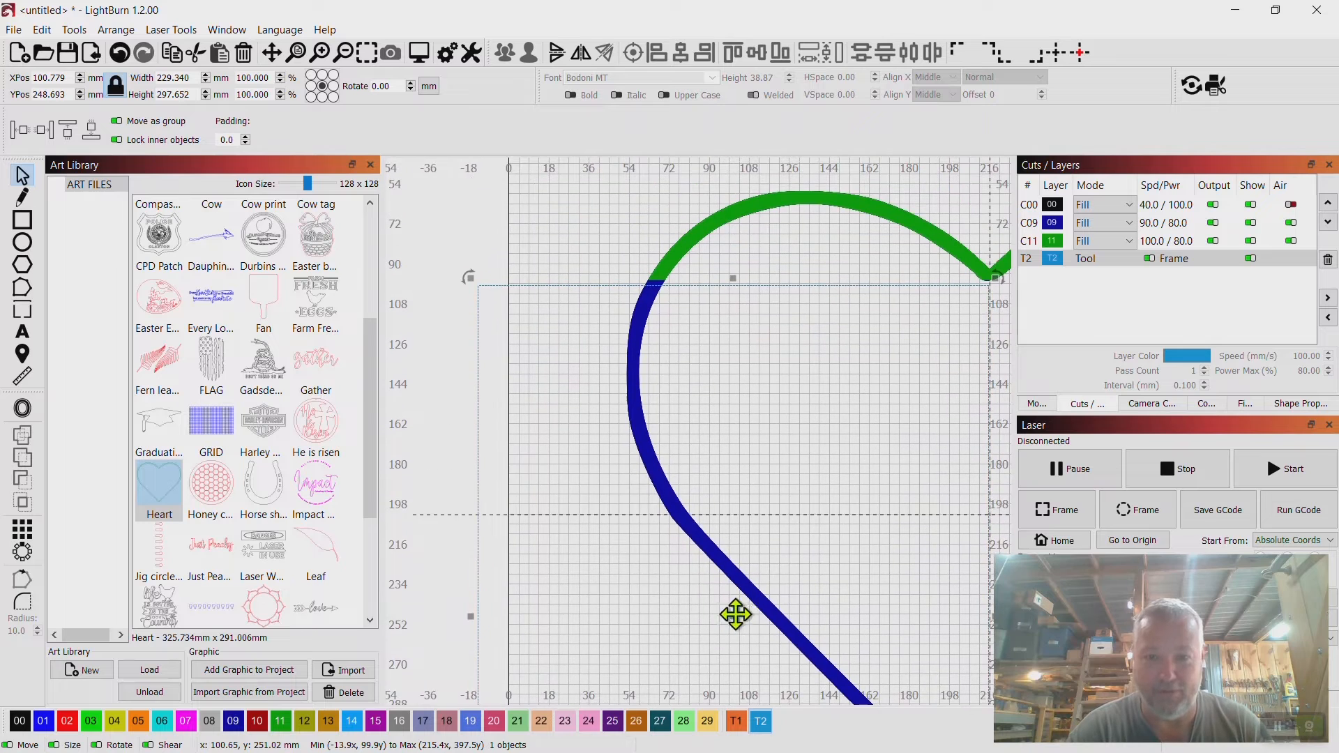
pyautogui.scroll(2, 773, 572)
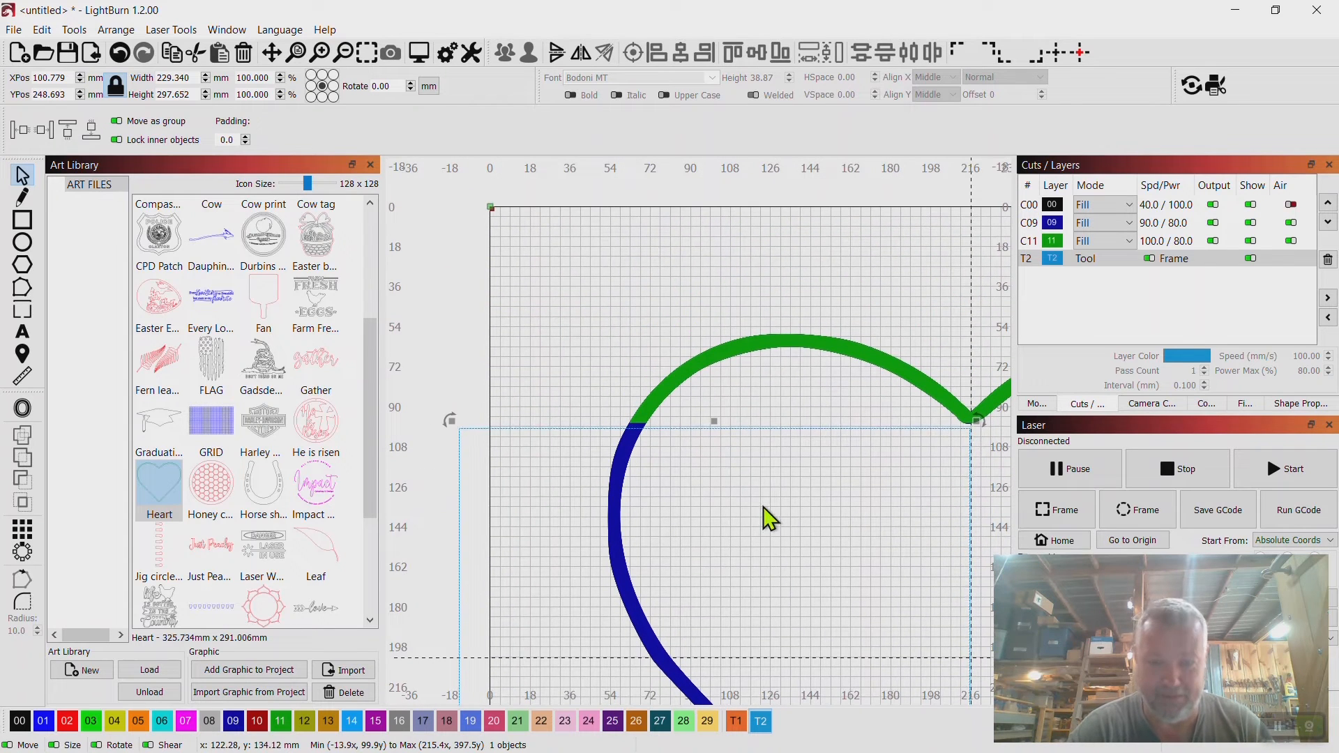
pyautogui.scroll(2, 759, 559)
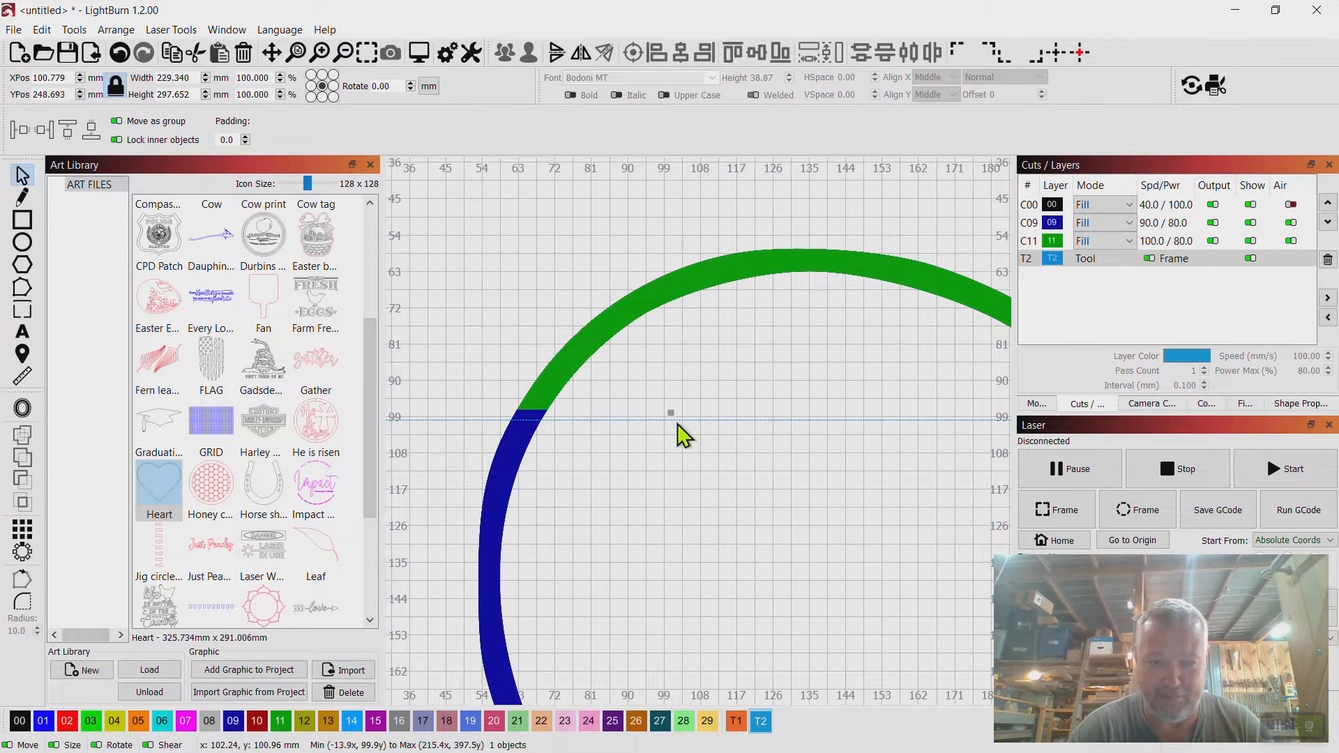
pyautogui.moveTo(672, 412); pyautogui.dragTo(966, 358)
pyautogui.scroll(7, 674, 409)
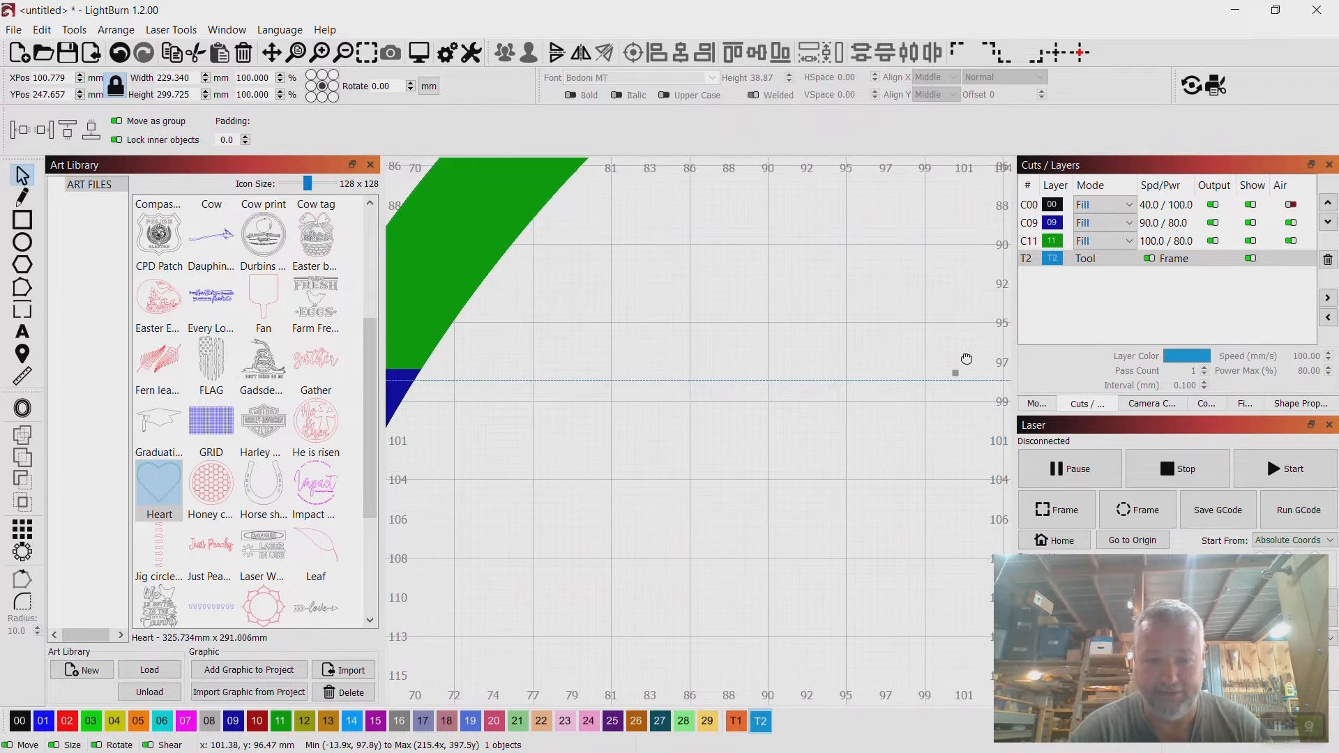
# Nudge the rectangle vertically to align its top edge with the heart's split line.
pyautogui.moveTo(600, 463); pyautogui.dragTo(807, 419)
pyautogui.scroll(-3, 810, 420)
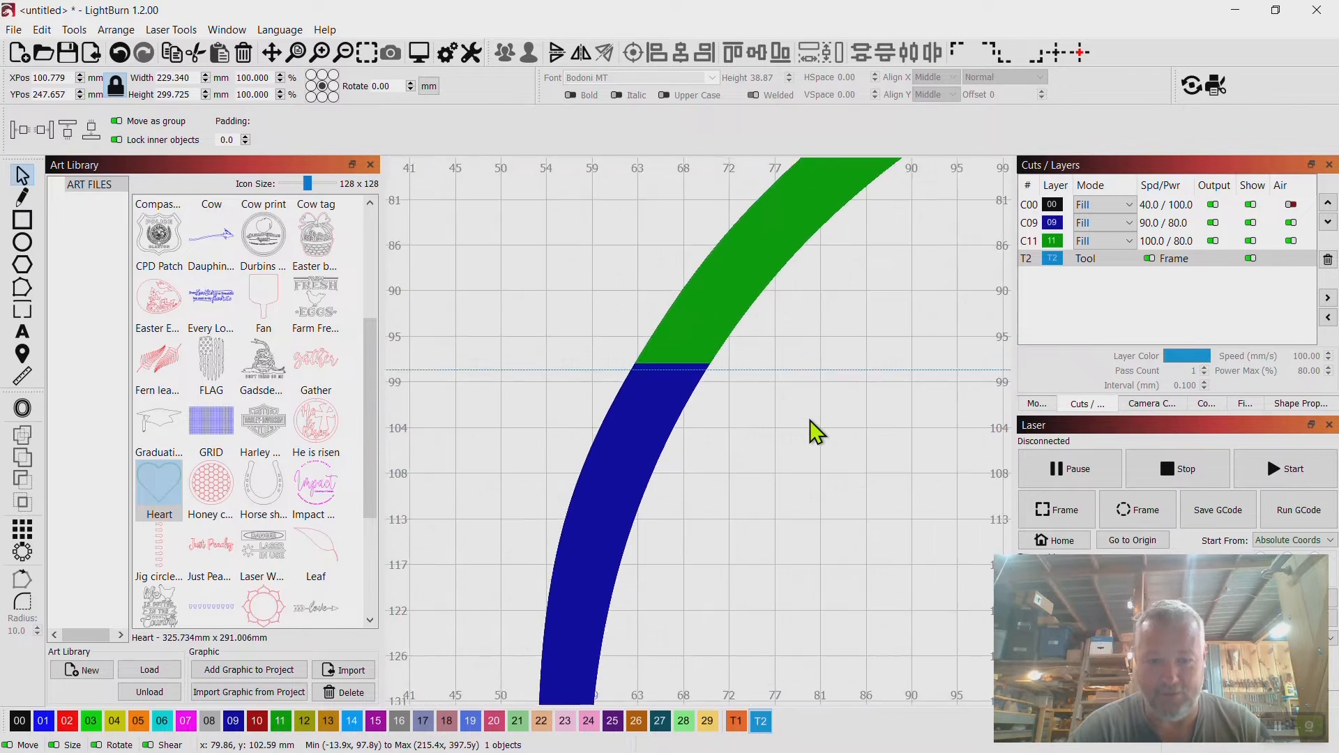
pyautogui.scroll(-3, 810, 420)
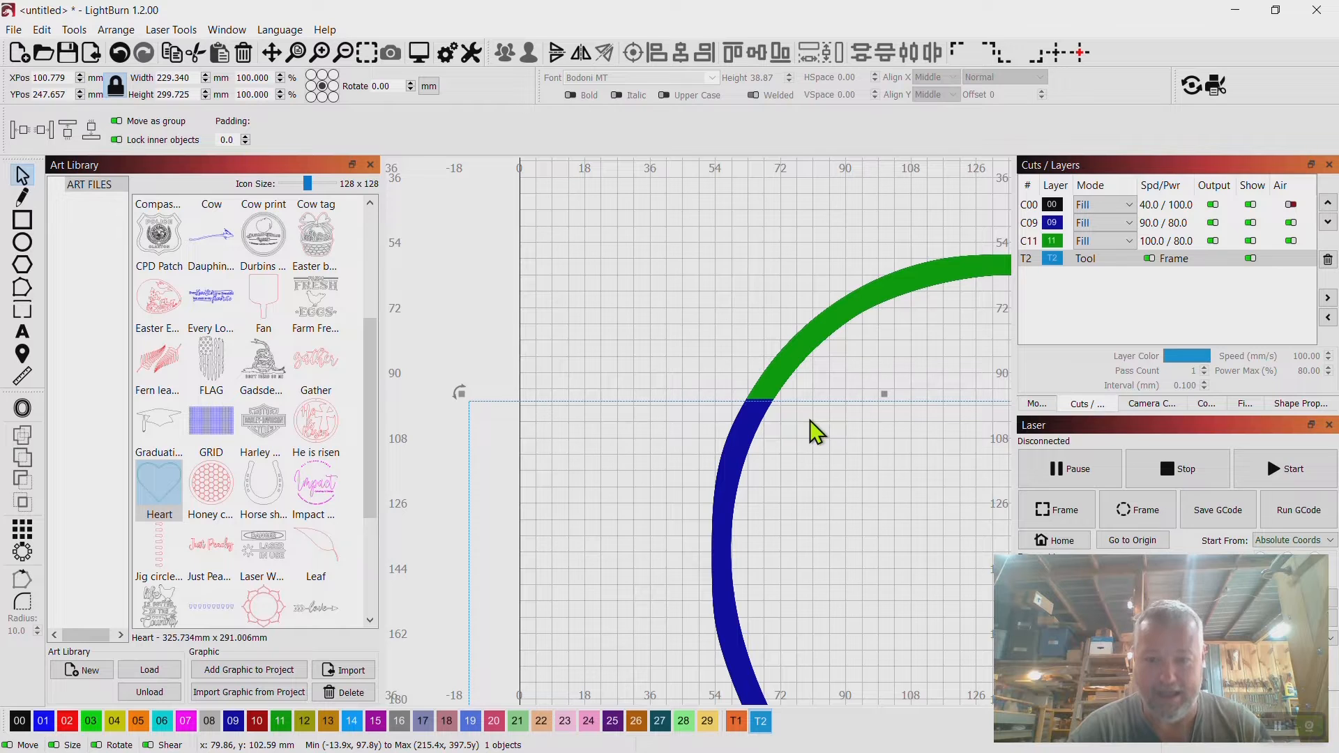
pyautogui.rightClick(660, 240)
pyautogui.click(882, 419)
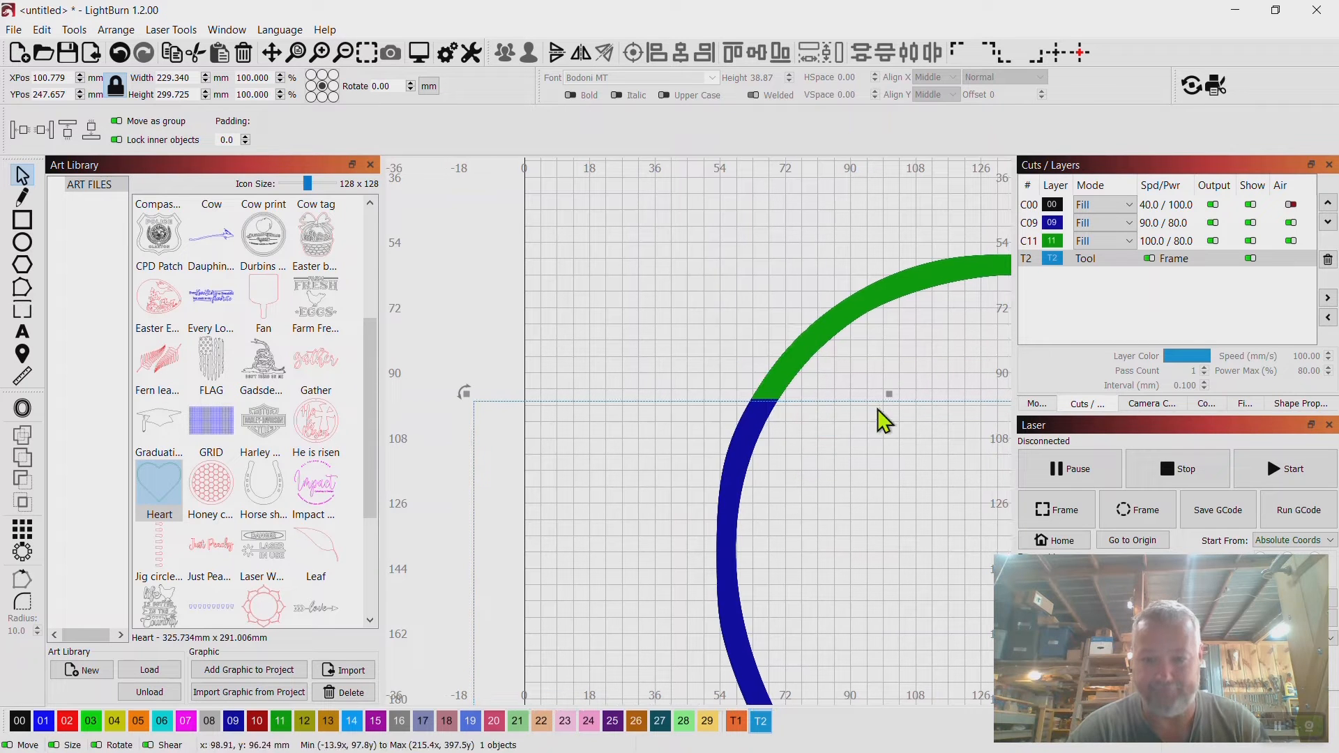
pyautogui.scroll(10, 769, 426)
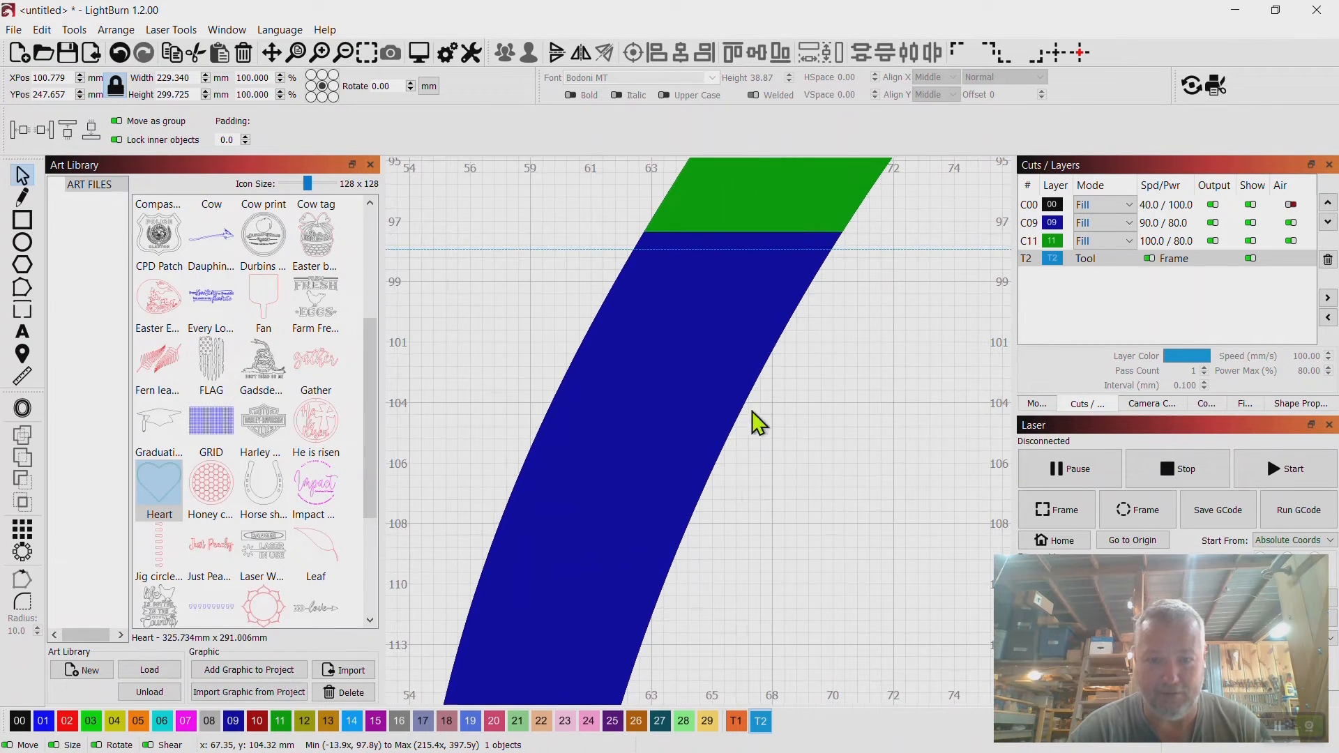
pyautogui.moveTo(733, 320); pyautogui.dragTo(763, 446)
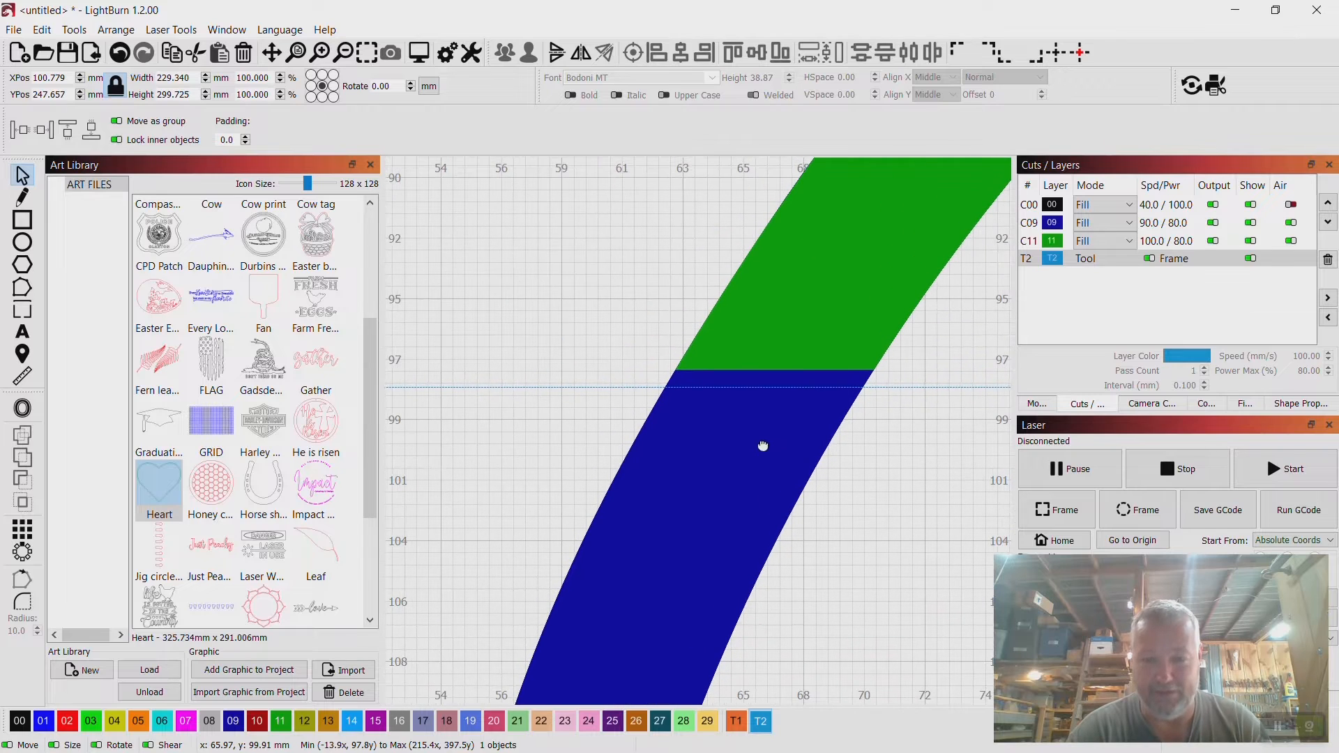
pyautogui.scroll(6, 730, 365)
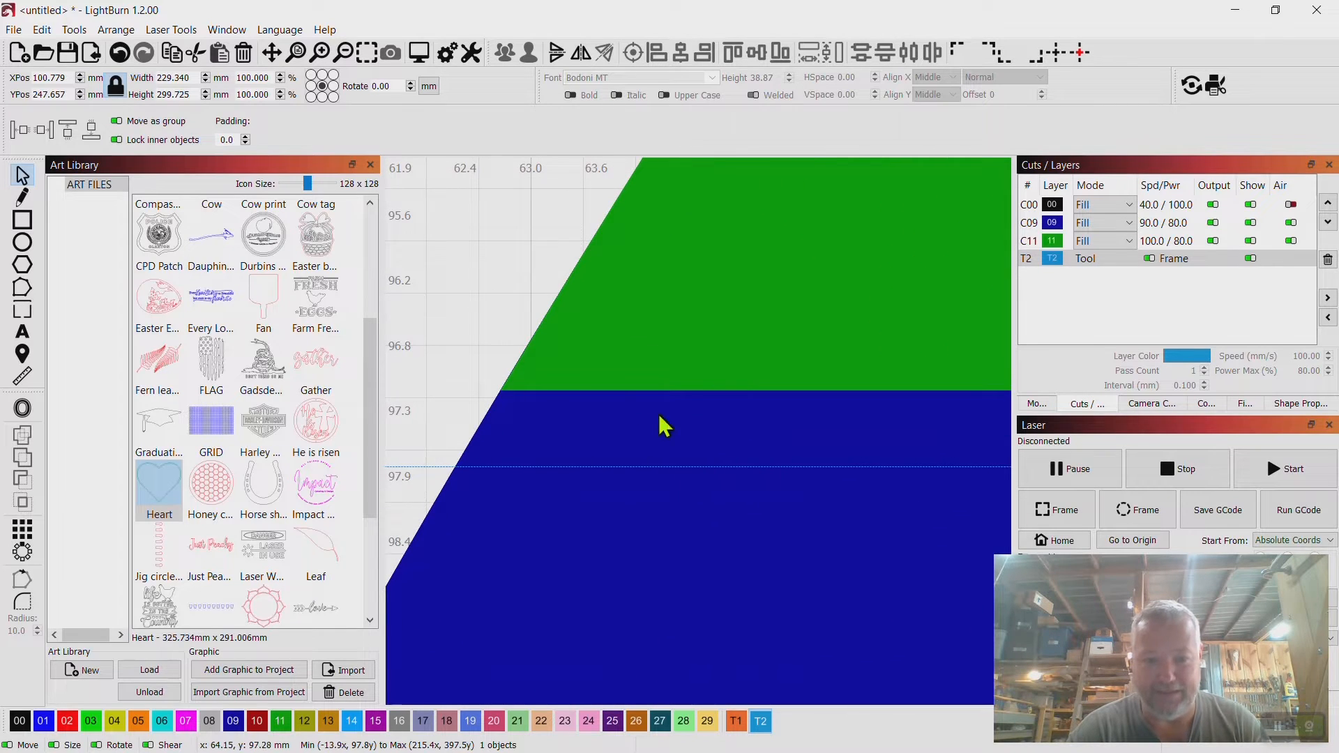
pyautogui.scroll(2, 661, 485)
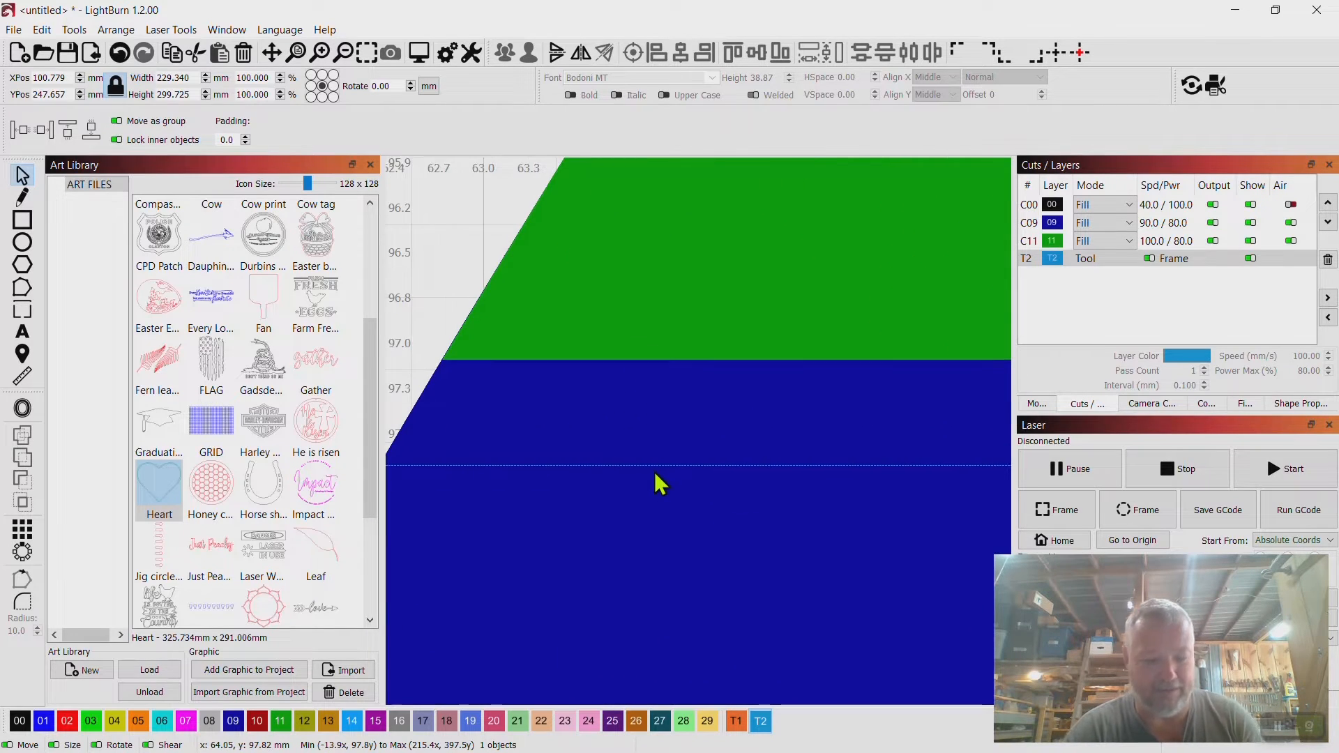
pyautogui.press('Up')
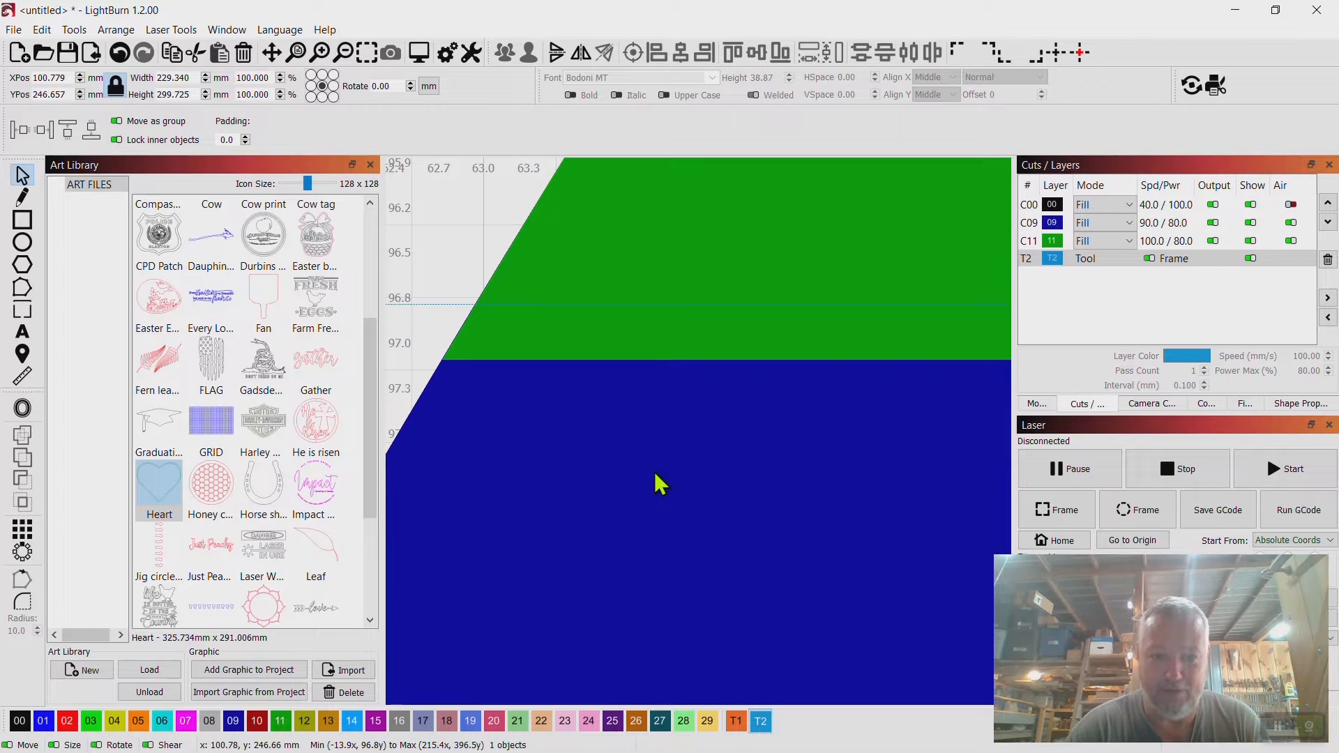
pyautogui.press('Down')
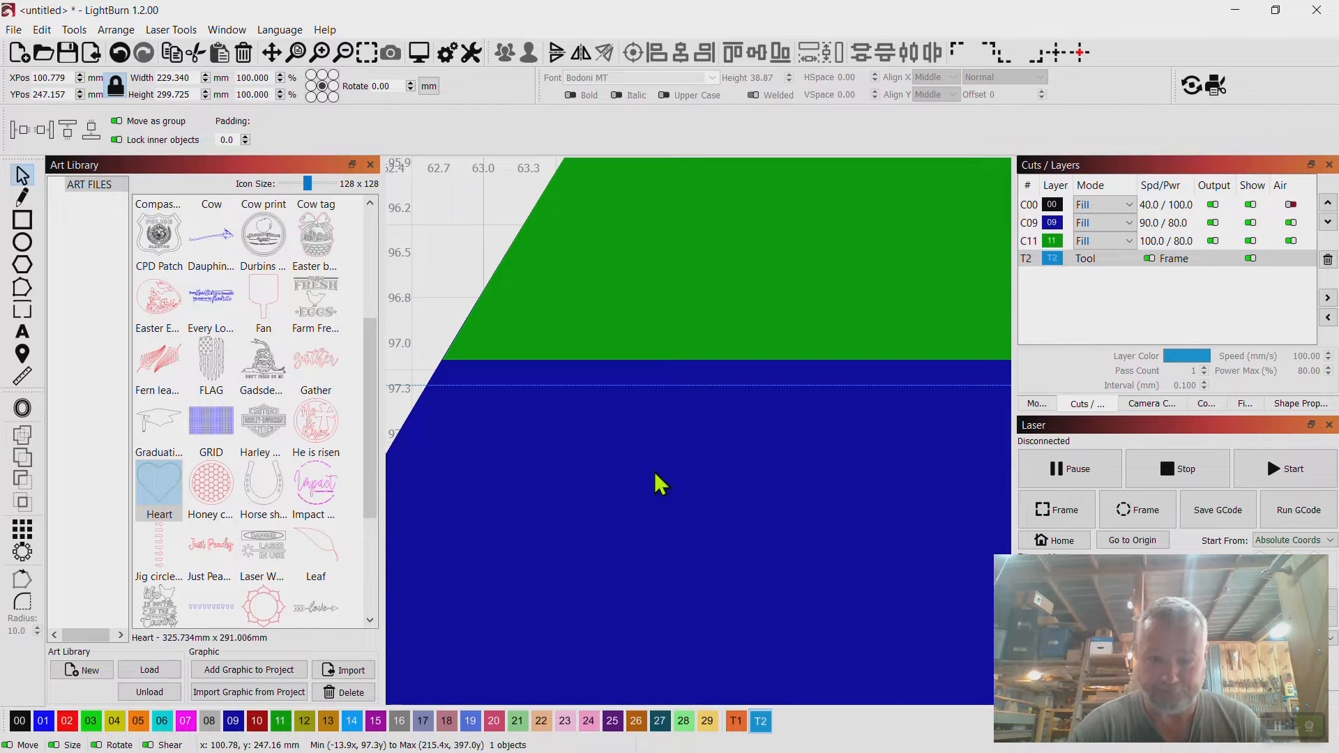
pyautogui.scroll(-3, 661, 485)
pyautogui.scroll(-2, 661, 484)
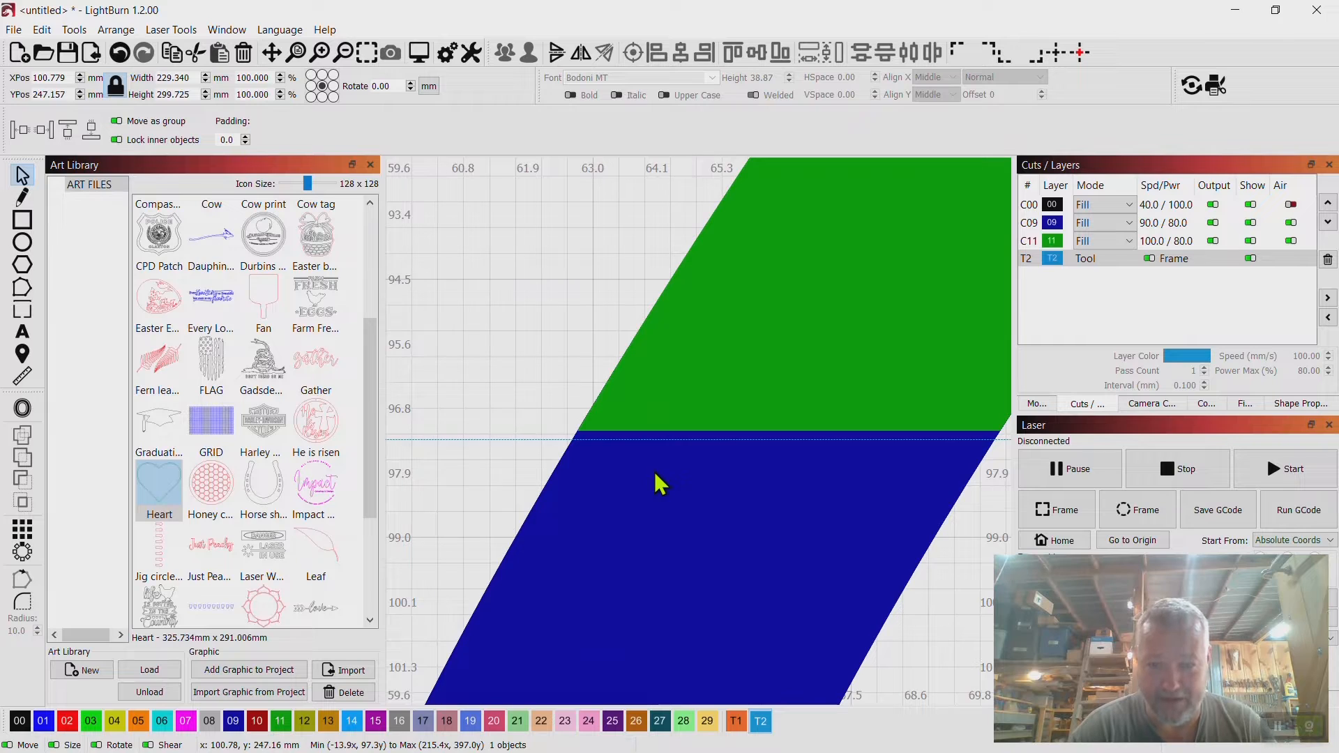
pyautogui.press('Up')
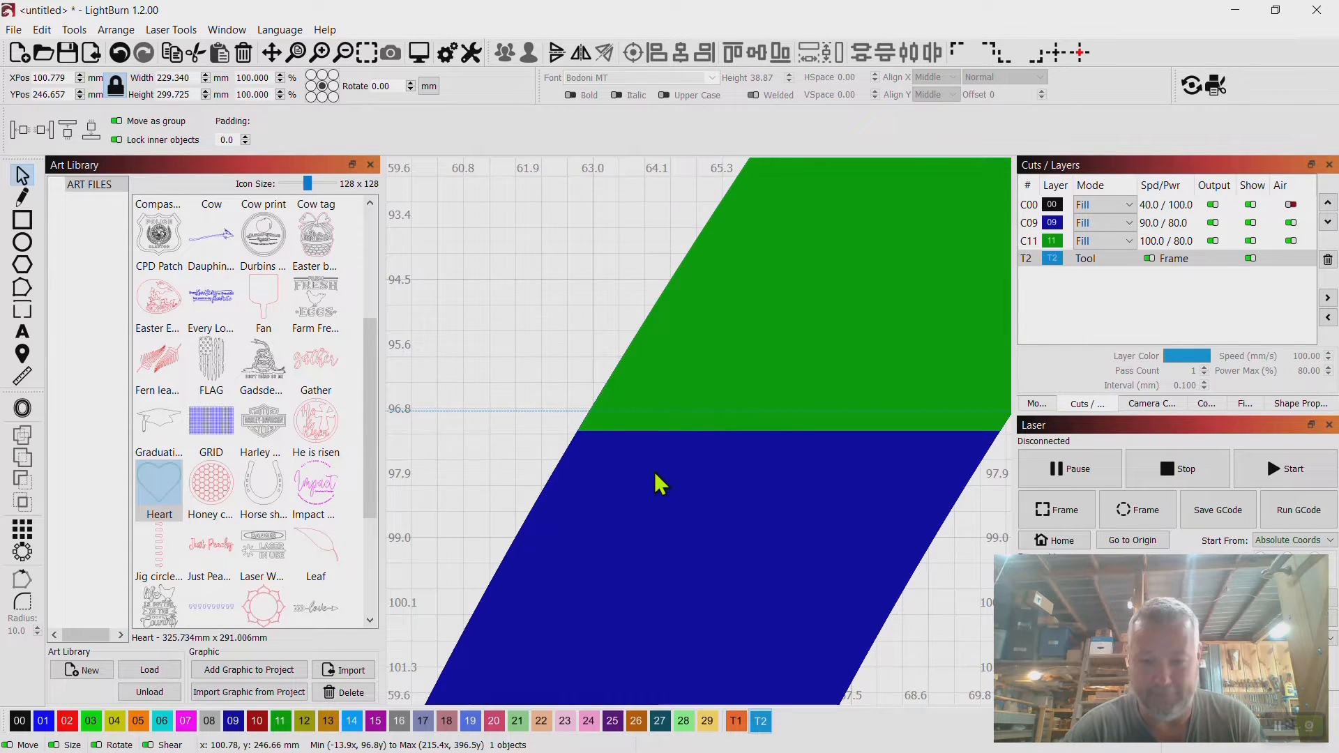
pyautogui.press('Down')
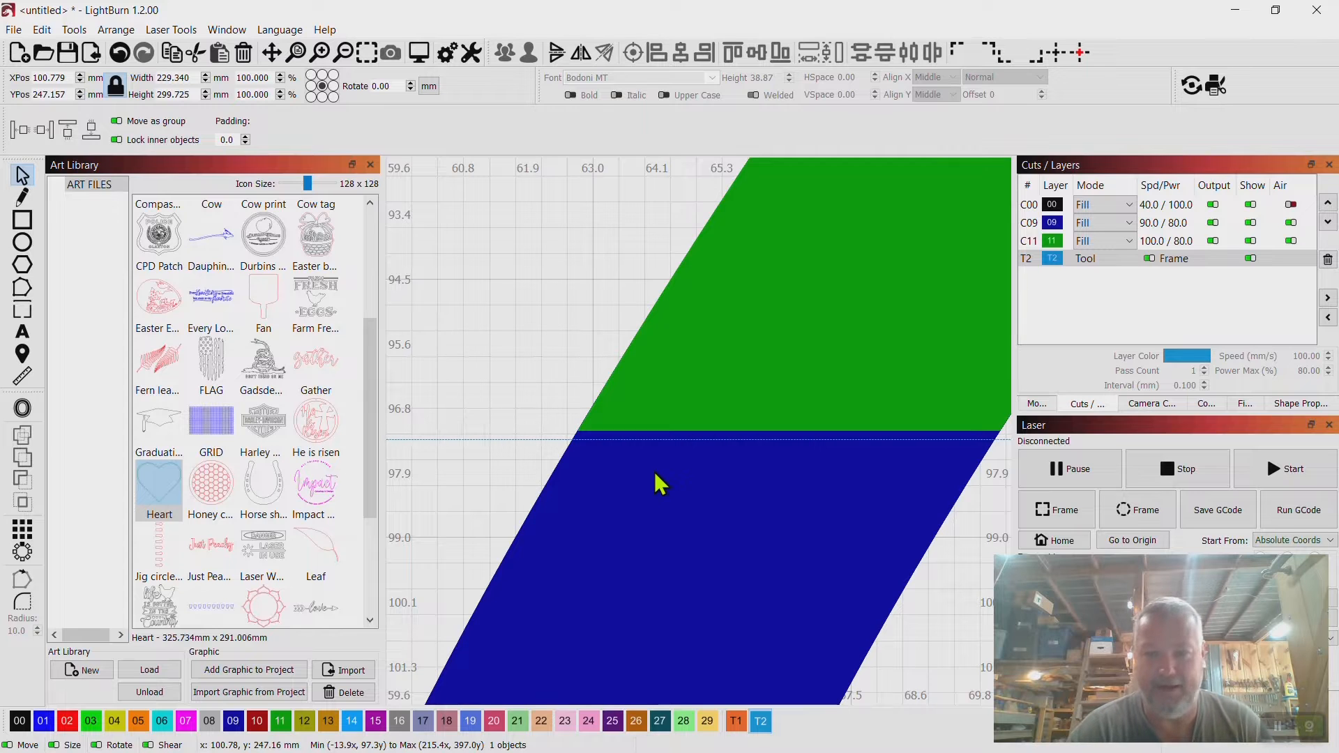
# Set the Ctrl-Arrow shape move increment to 0 in Settings.
pyautogui.click(42, 29)
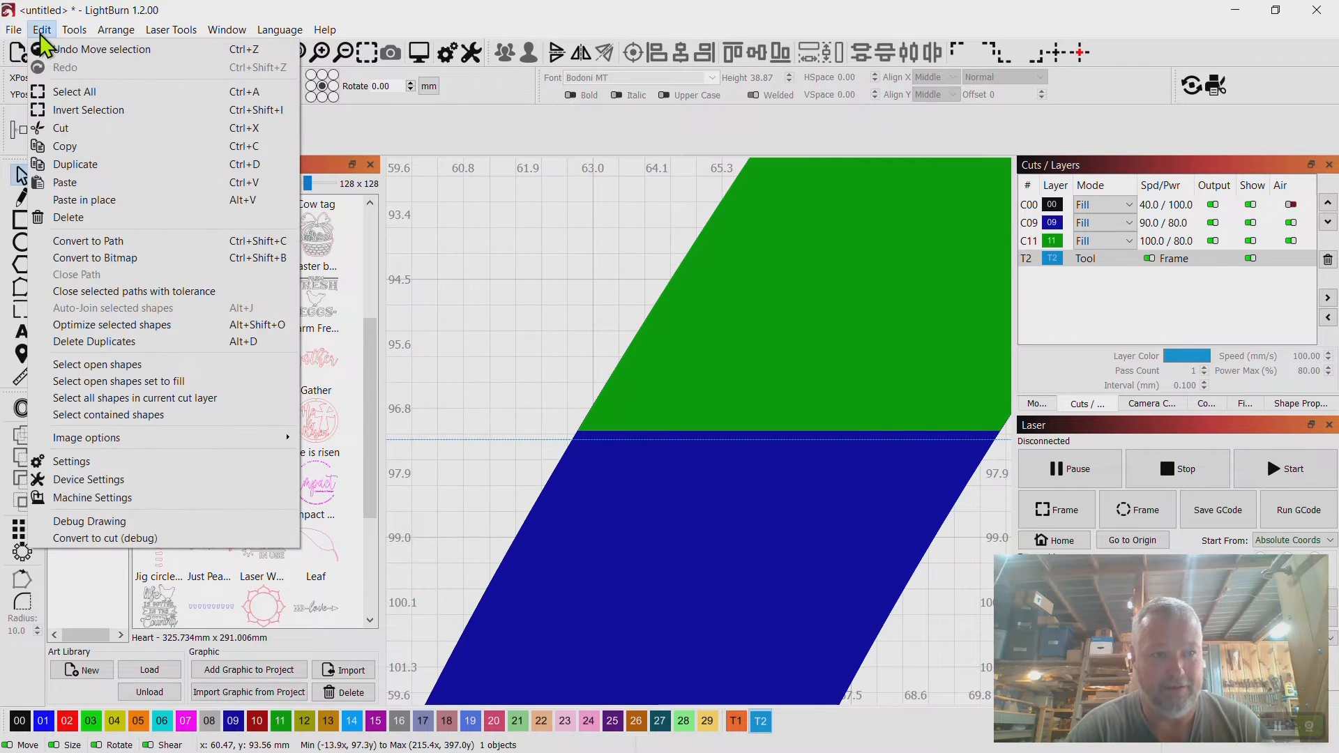
pyautogui.click(74, 462)
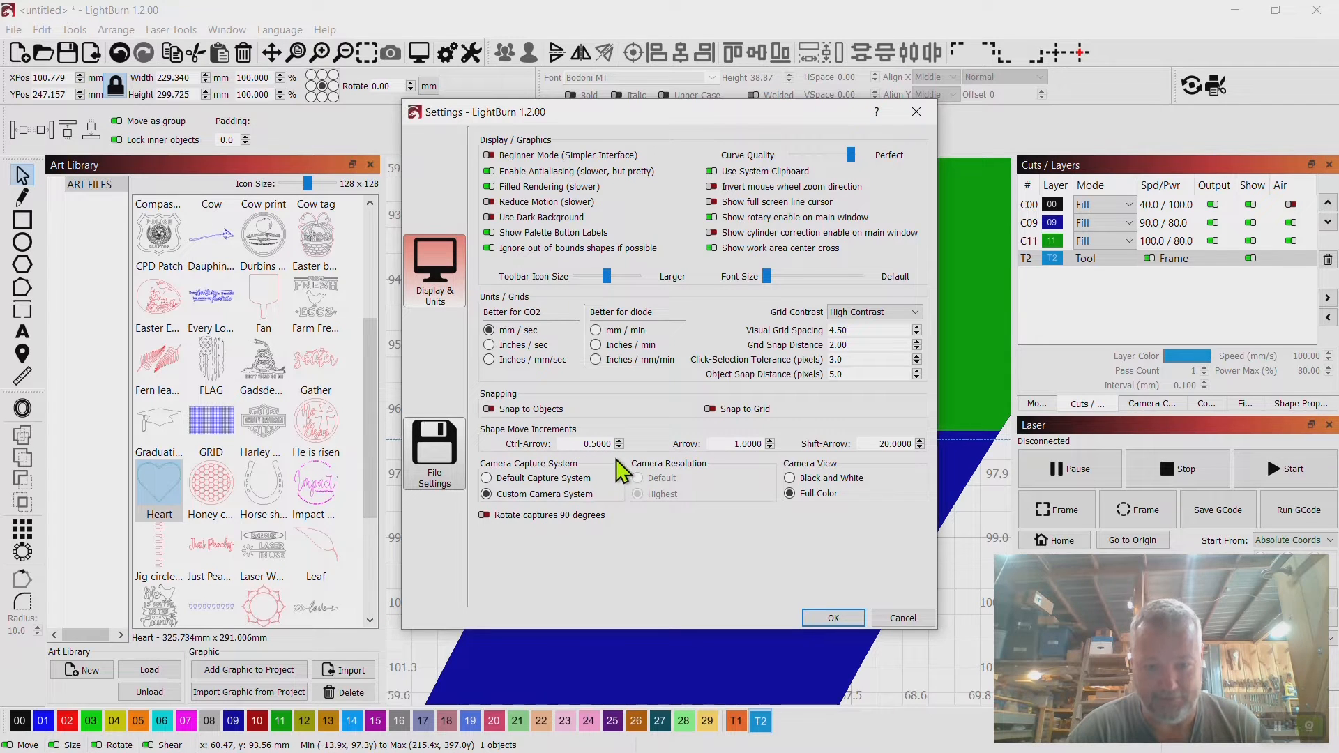
pyautogui.press('BackSpace')
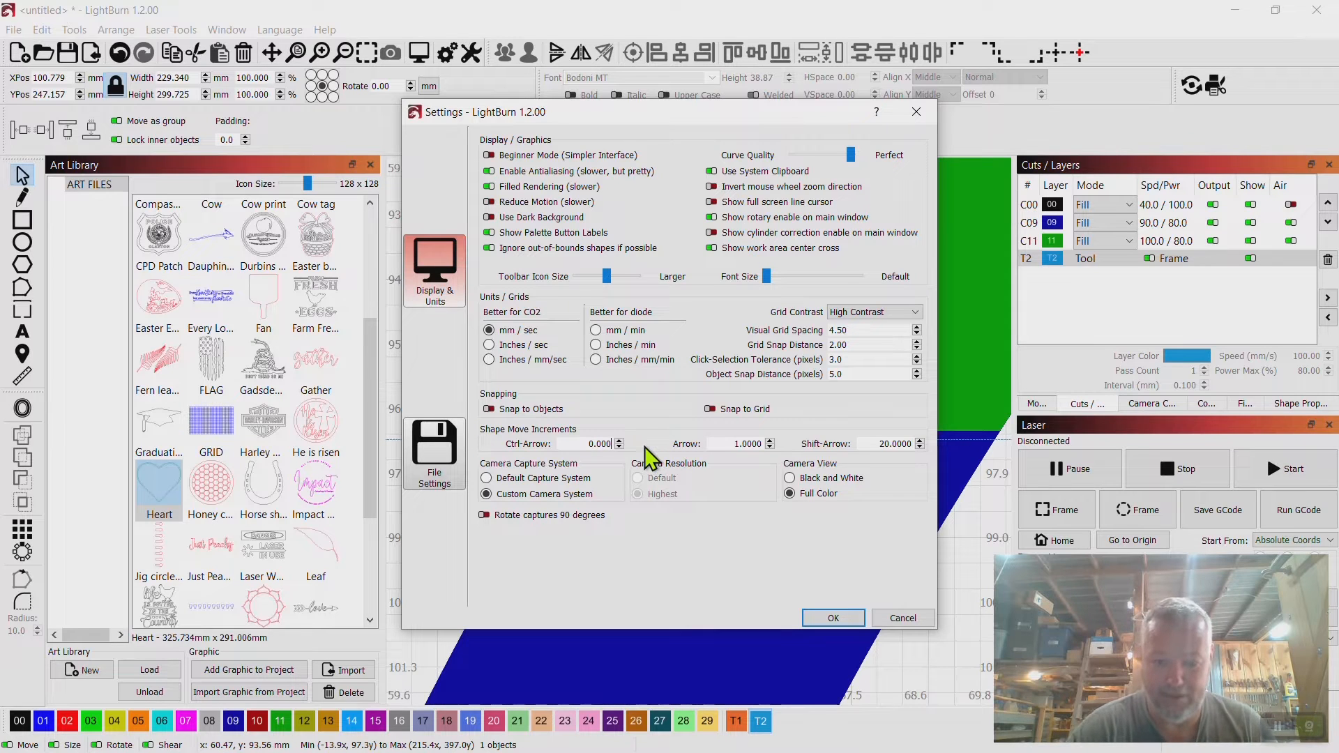
pyautogui.press('BackSpace')
pyautogui.press('BackSpace')
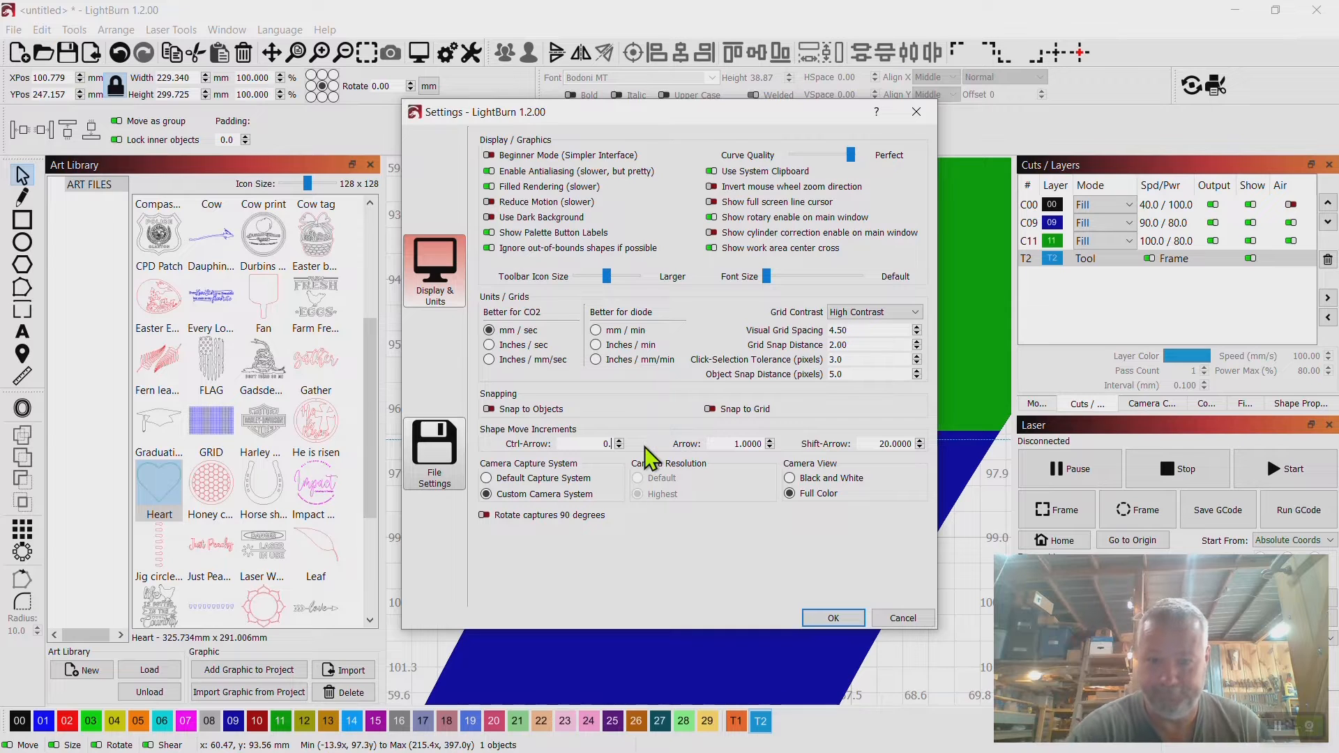
pyautogui.click(826, 617)
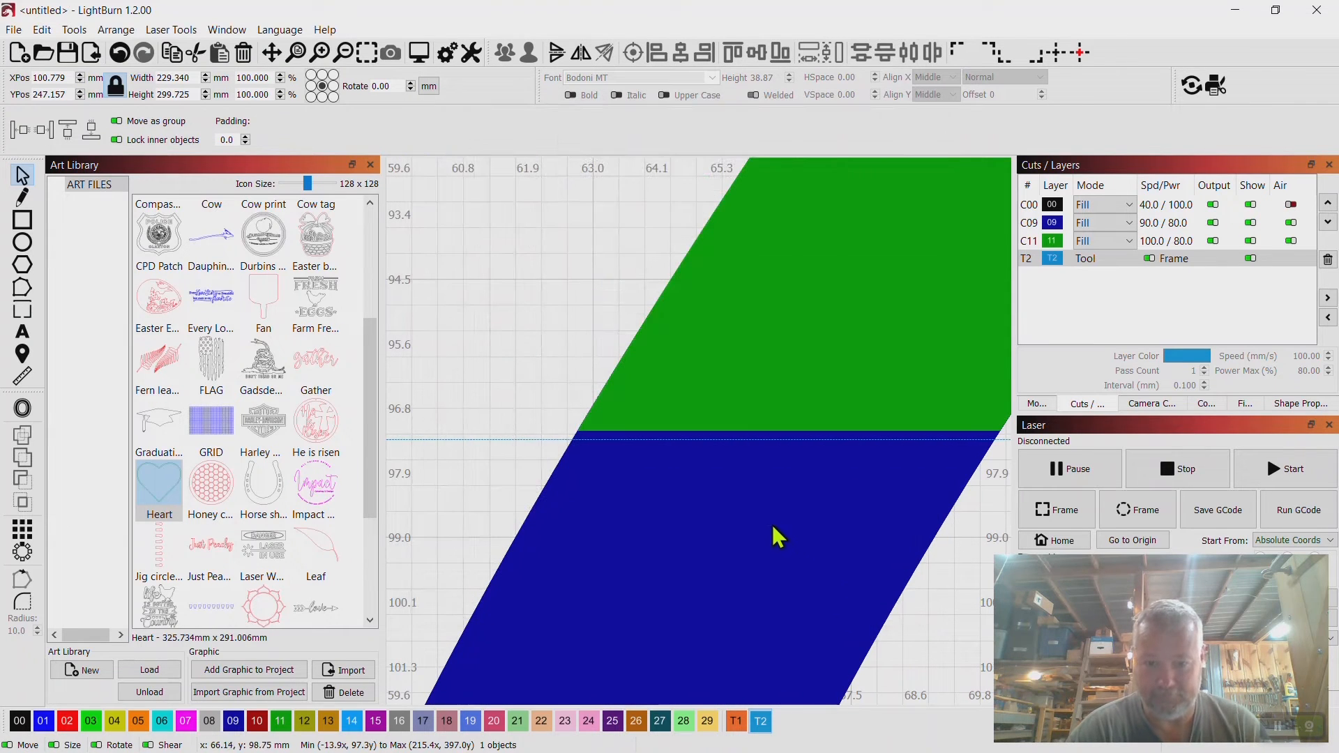
# Set the Ctrl-Arrow shape move increment to 0.1 in Settings.
pyautogui.scroll(3, 772, 526)
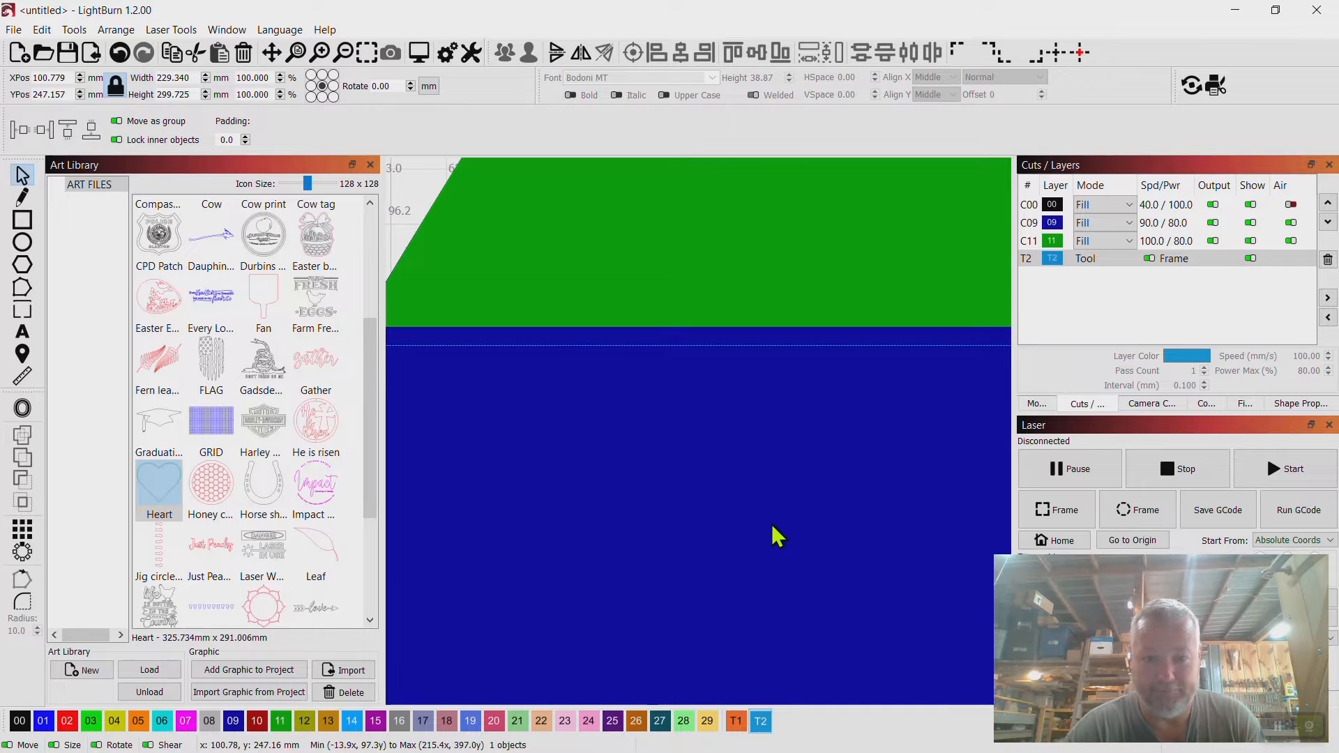
pyautogui.scroll(-3, 771, 524)
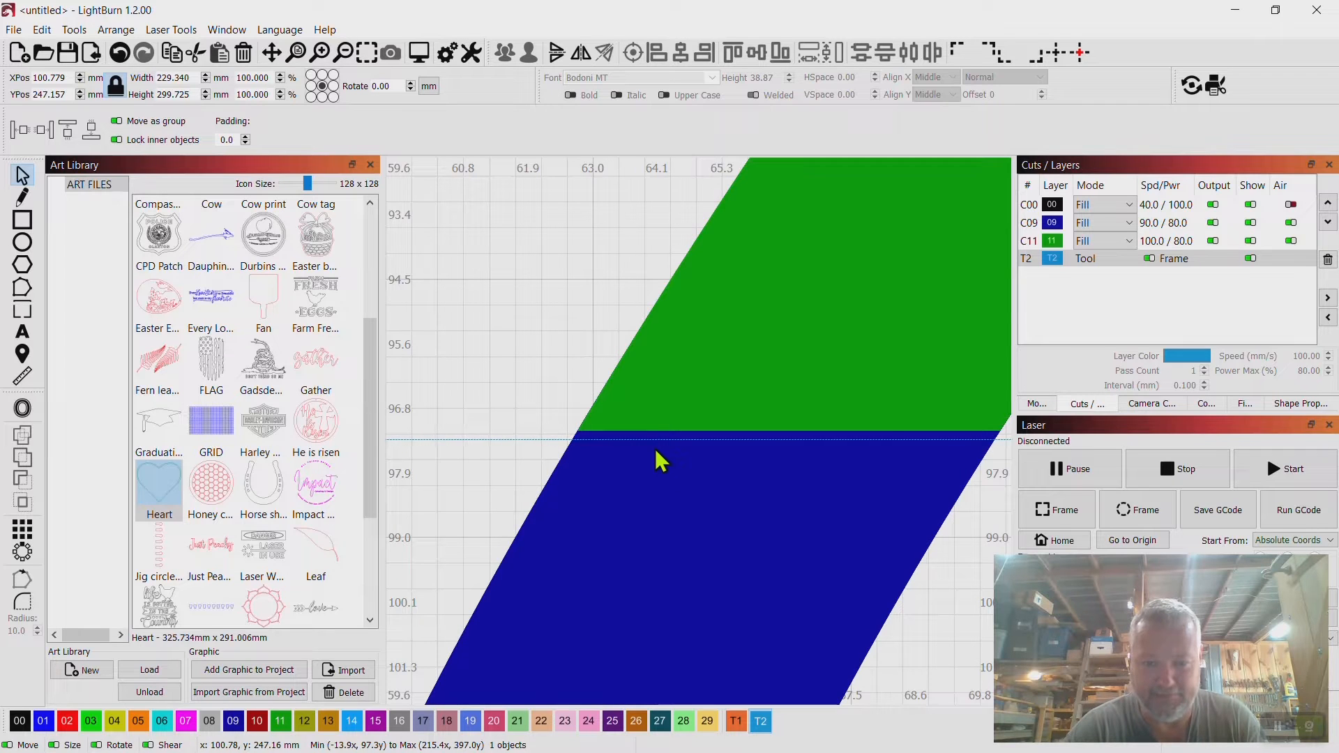
pyautogui.scroll(4, 661, 460)
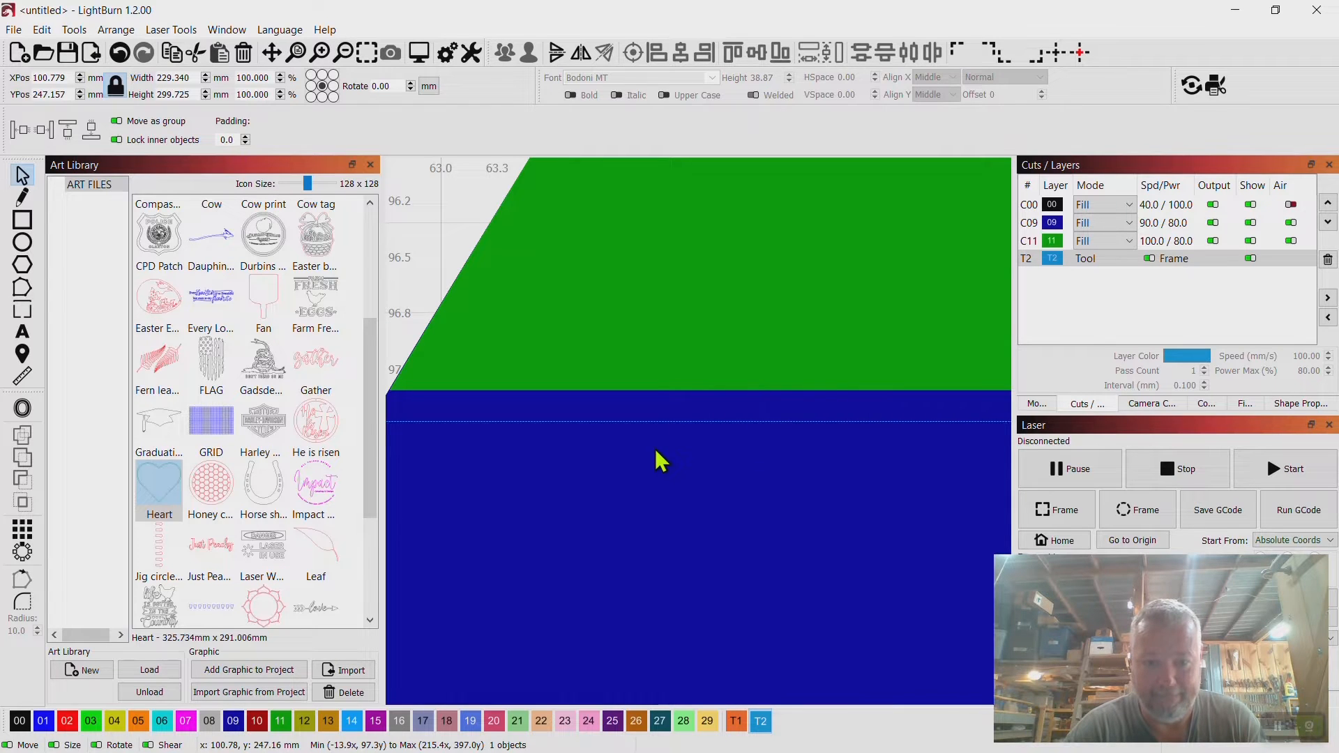
pyautogui.click(43, 28)
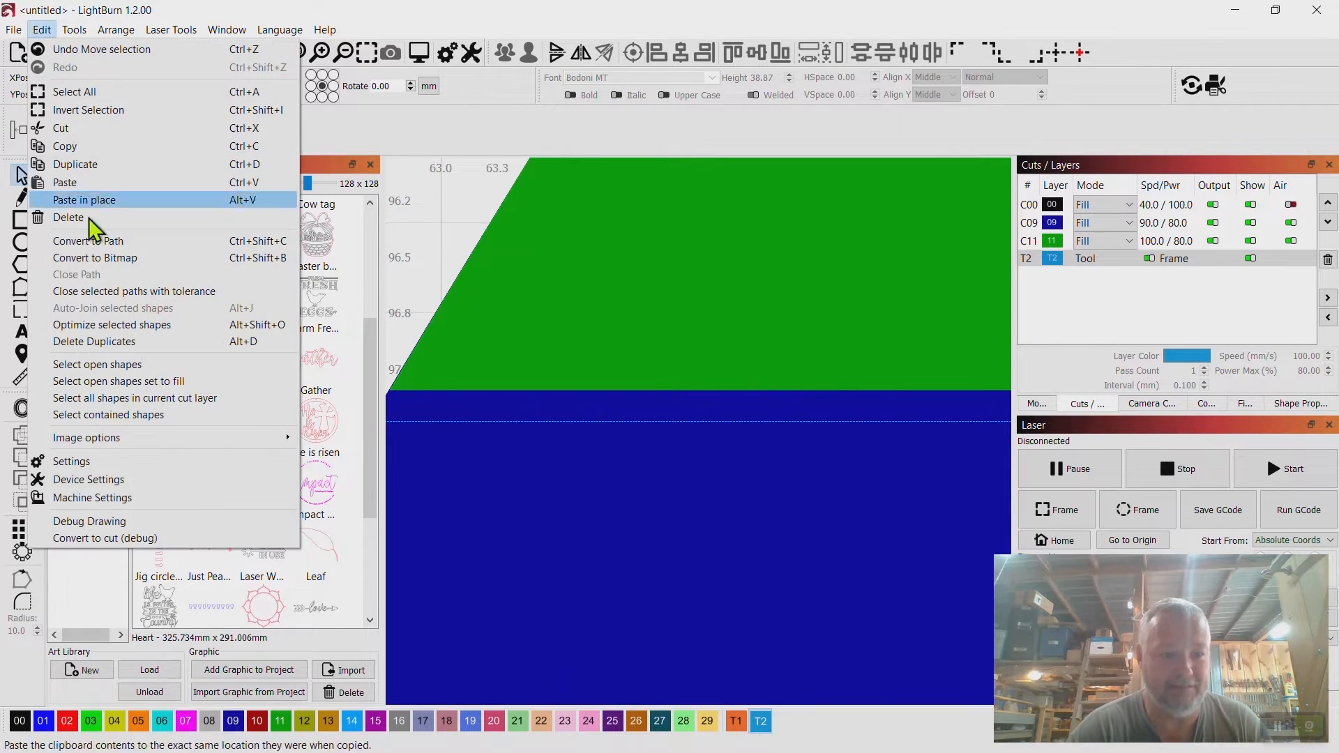
pyautogui.click(90, 459)
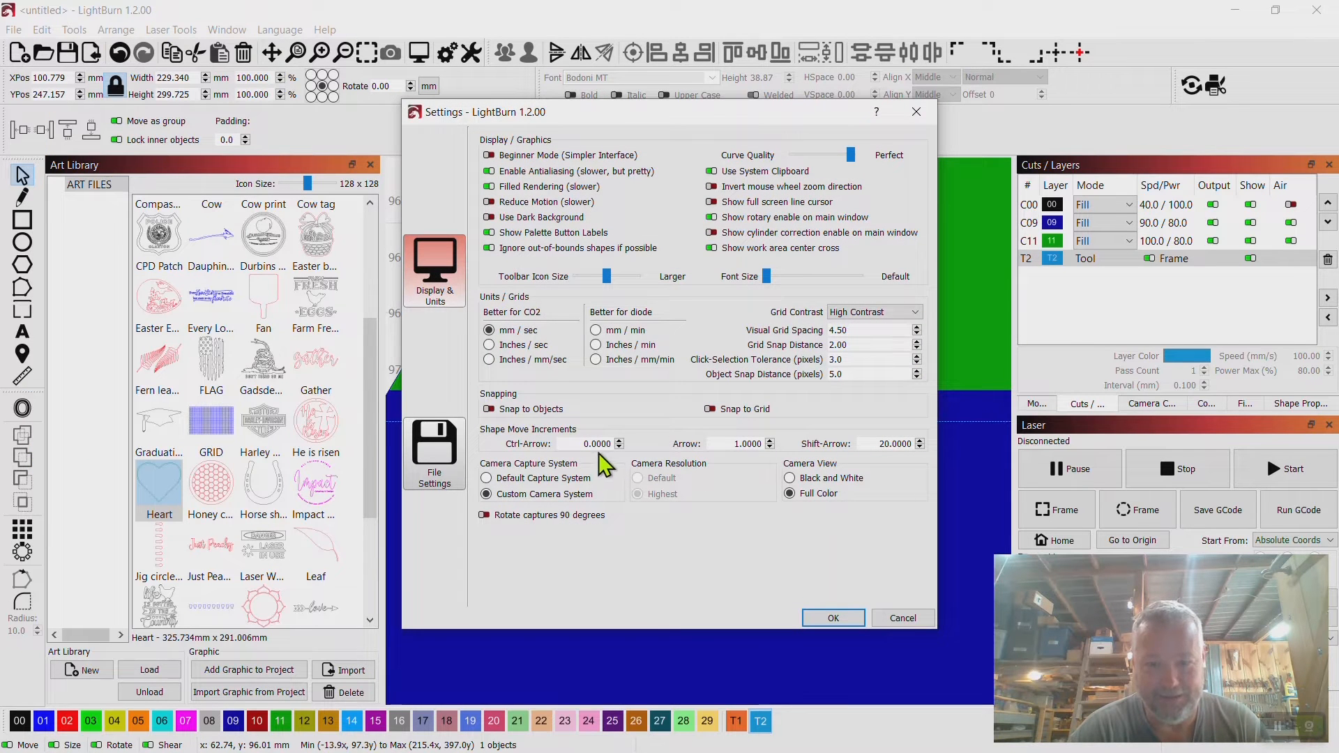
pyautogui.press('BackSpace')
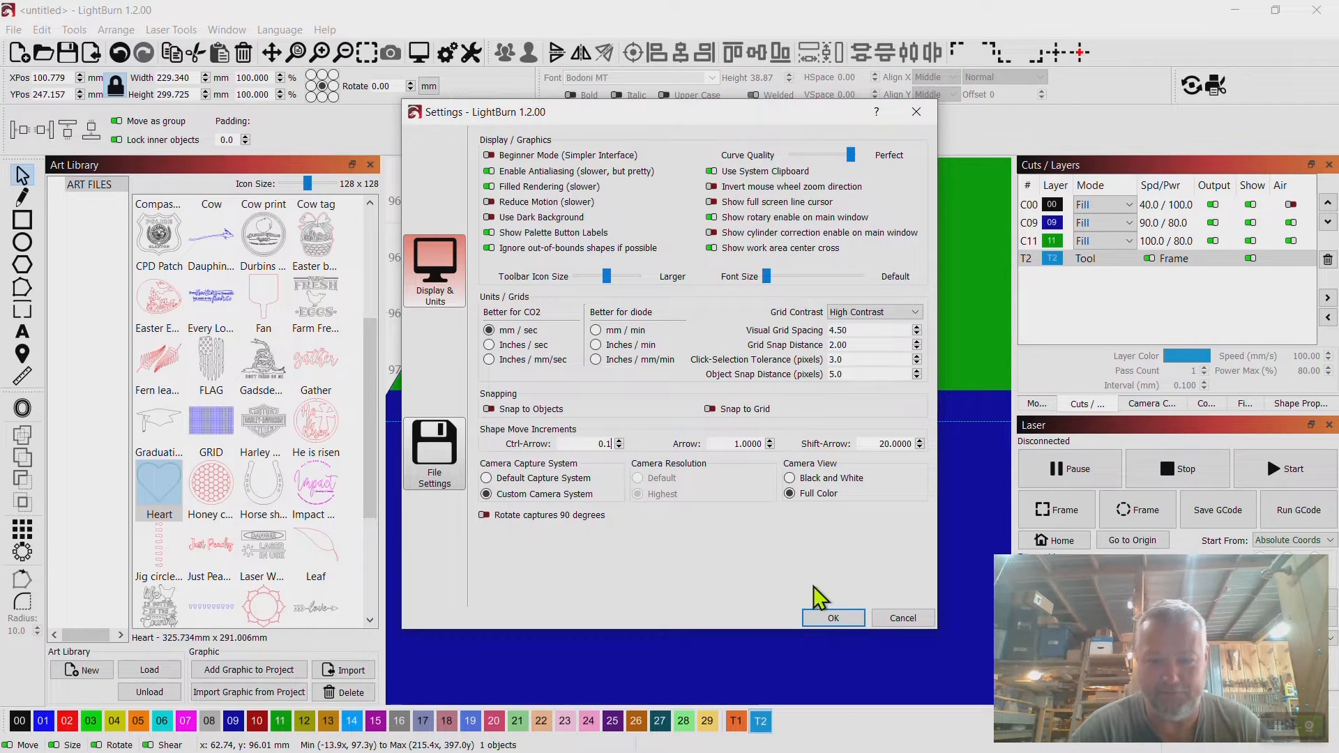
pyautogui.click(833, 618)
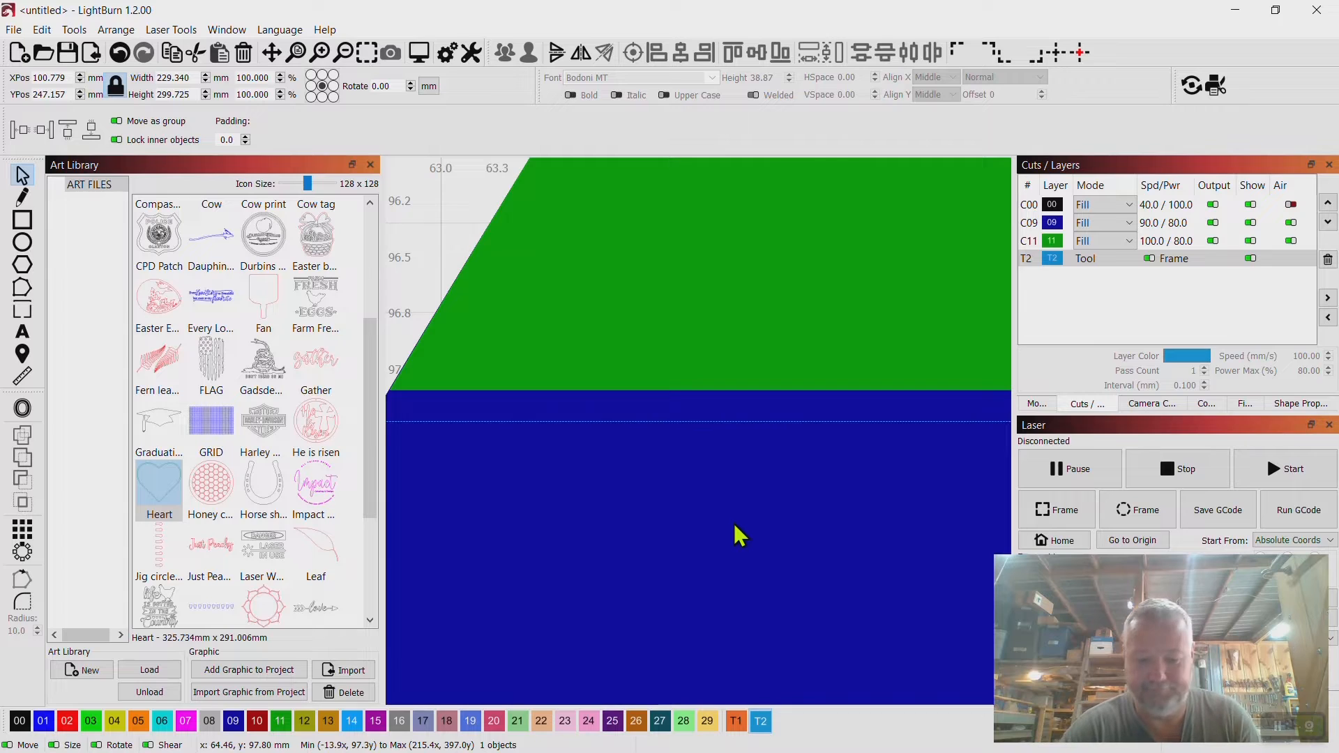
# Nudge the rectangle vertically in 0.1 mm steps toward the heart's green-blue split line.
pyautogui.hotkey('ctrl', 'Up')
pyautogui.hotkey('ctrl', 'Up')
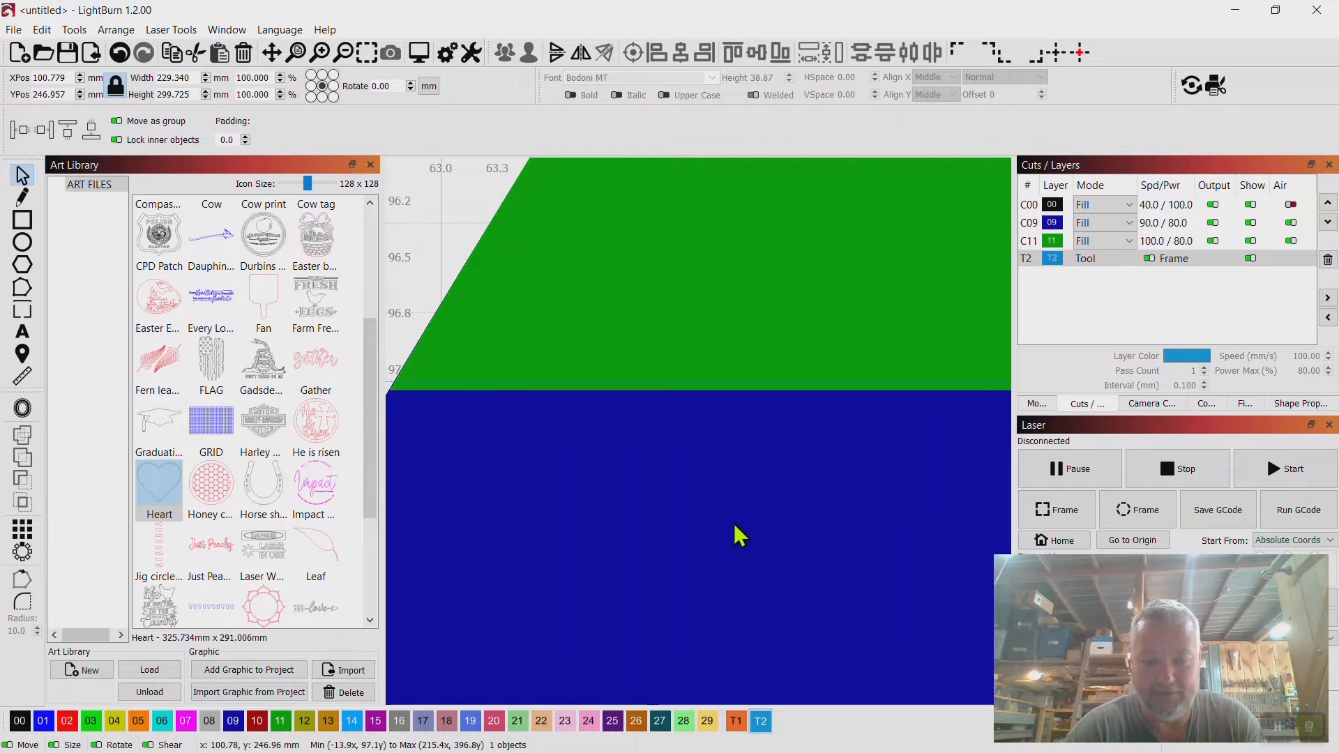
pyautogui.hotkey('ctrl', 'Down')
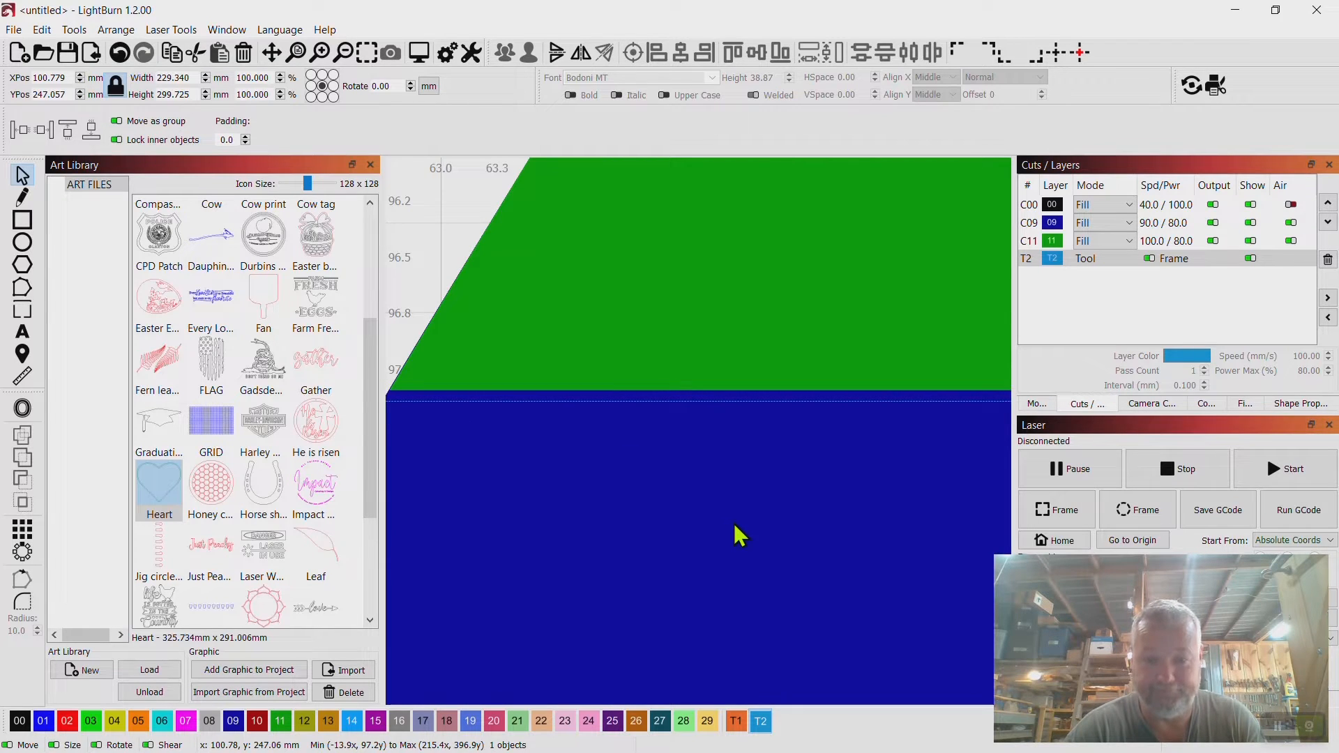
# Set the Ctrl-Arrow shape move increment to 0.01 in Settings.
pyautogui.click(42, 30)
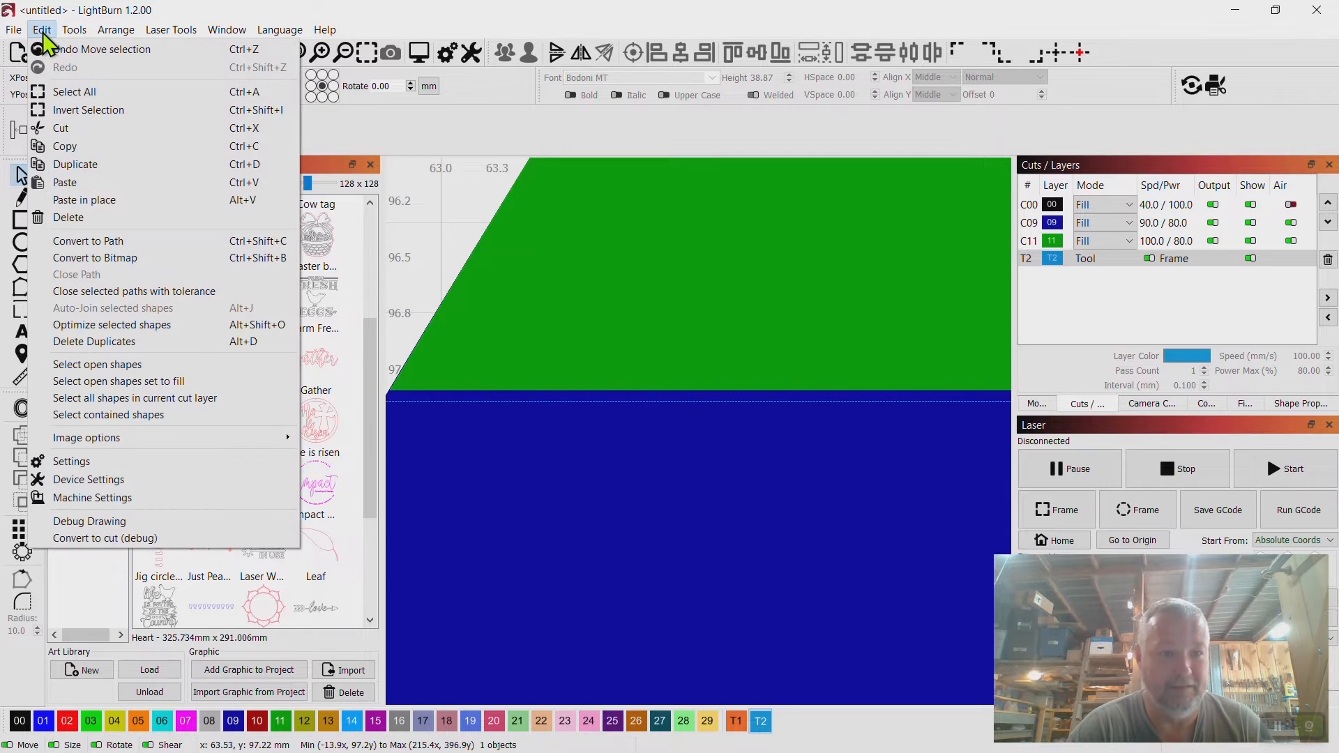
pyautogui.click(68, 466)
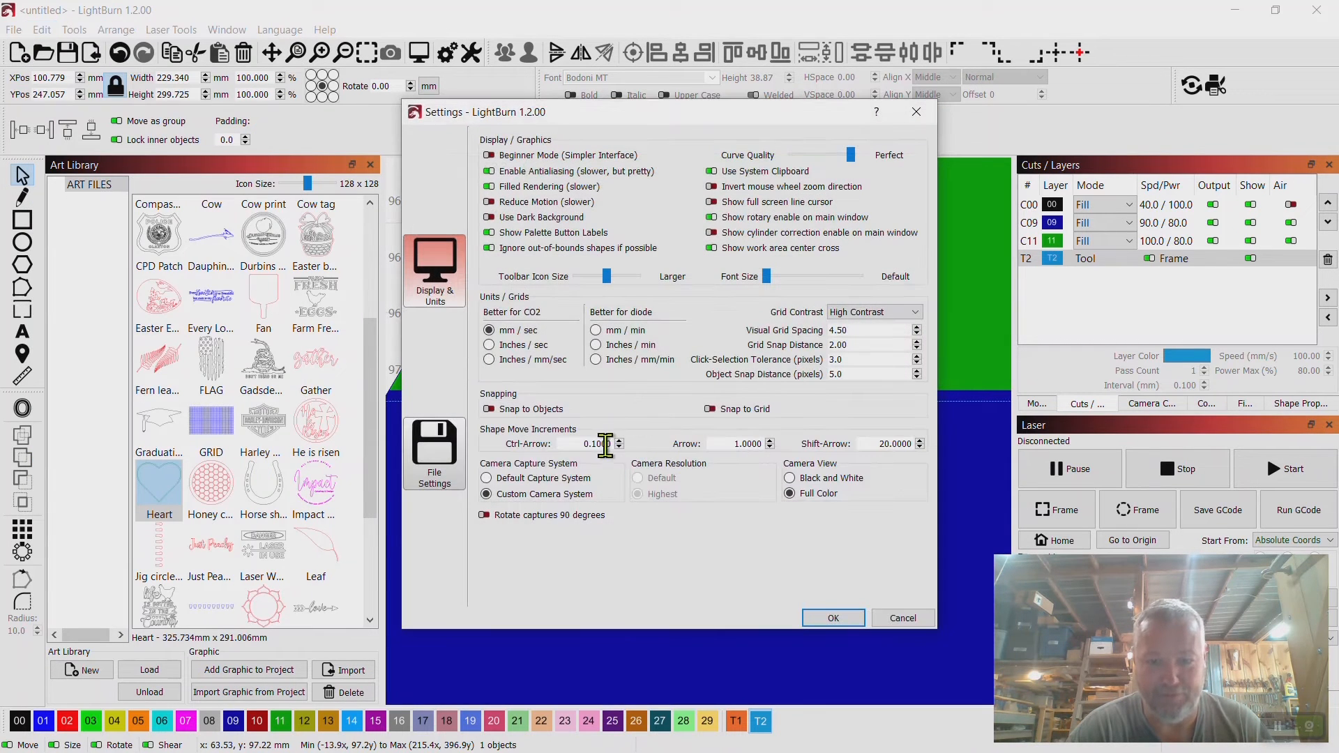
pyautogui.press('BackSpace')
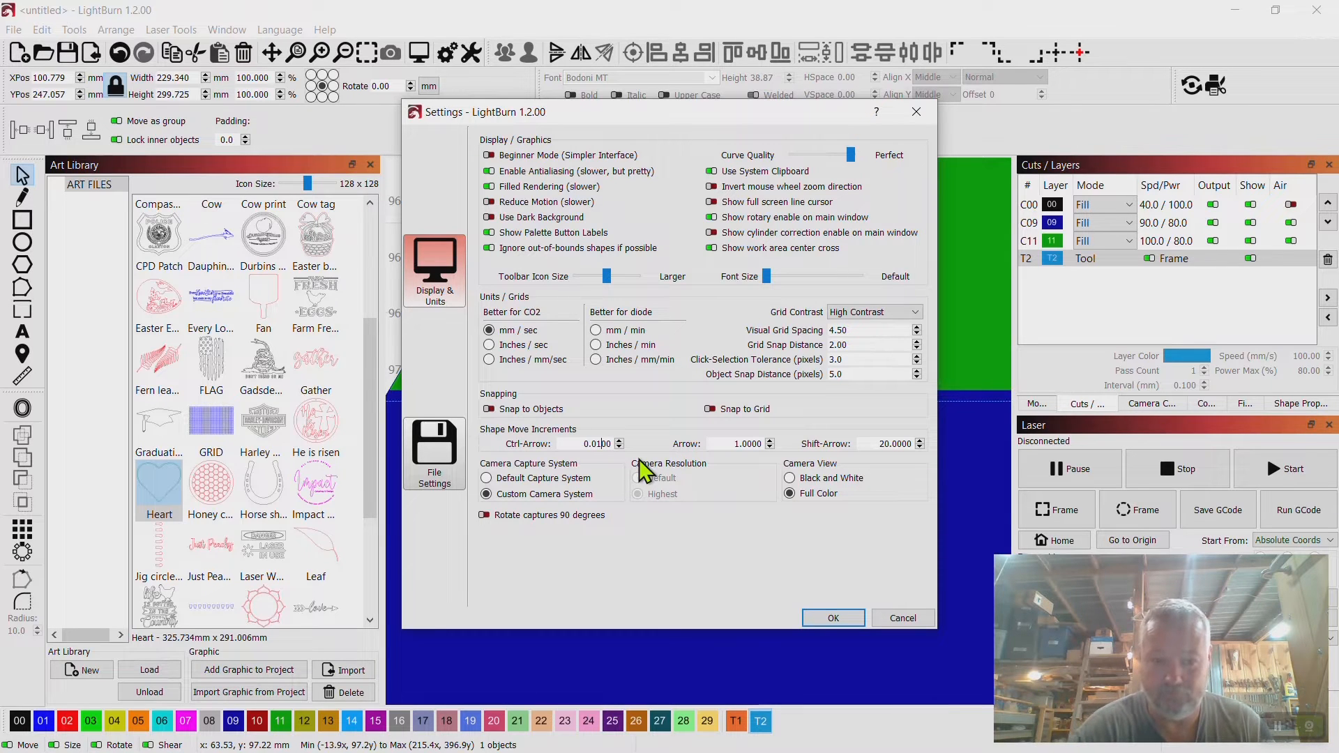
pyautogui.click(833, 618)
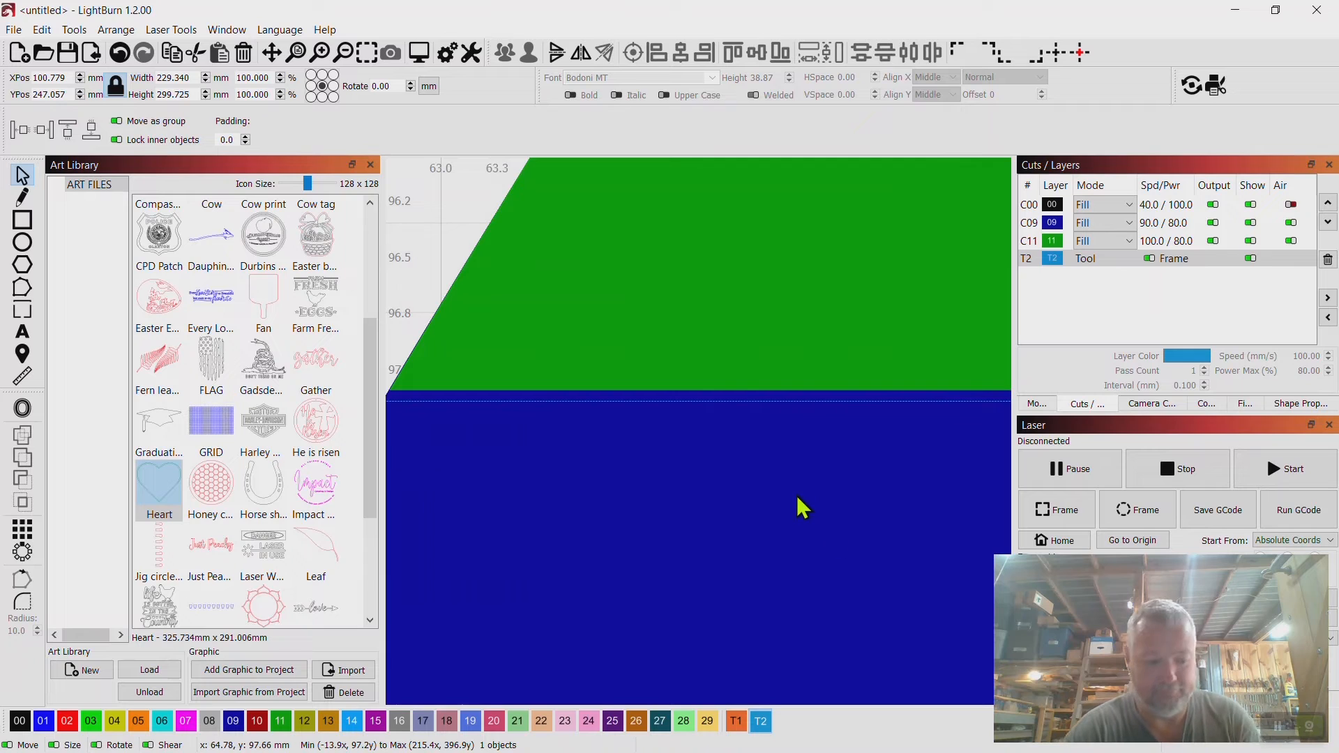
# Nudge the rectangle up in 0.01 mm steps to align its top edge with the split line.
pyautogui.press('Up')
pyautogui.press('Up')
pyautogui.press('Up')
pyautogui.press('Up')
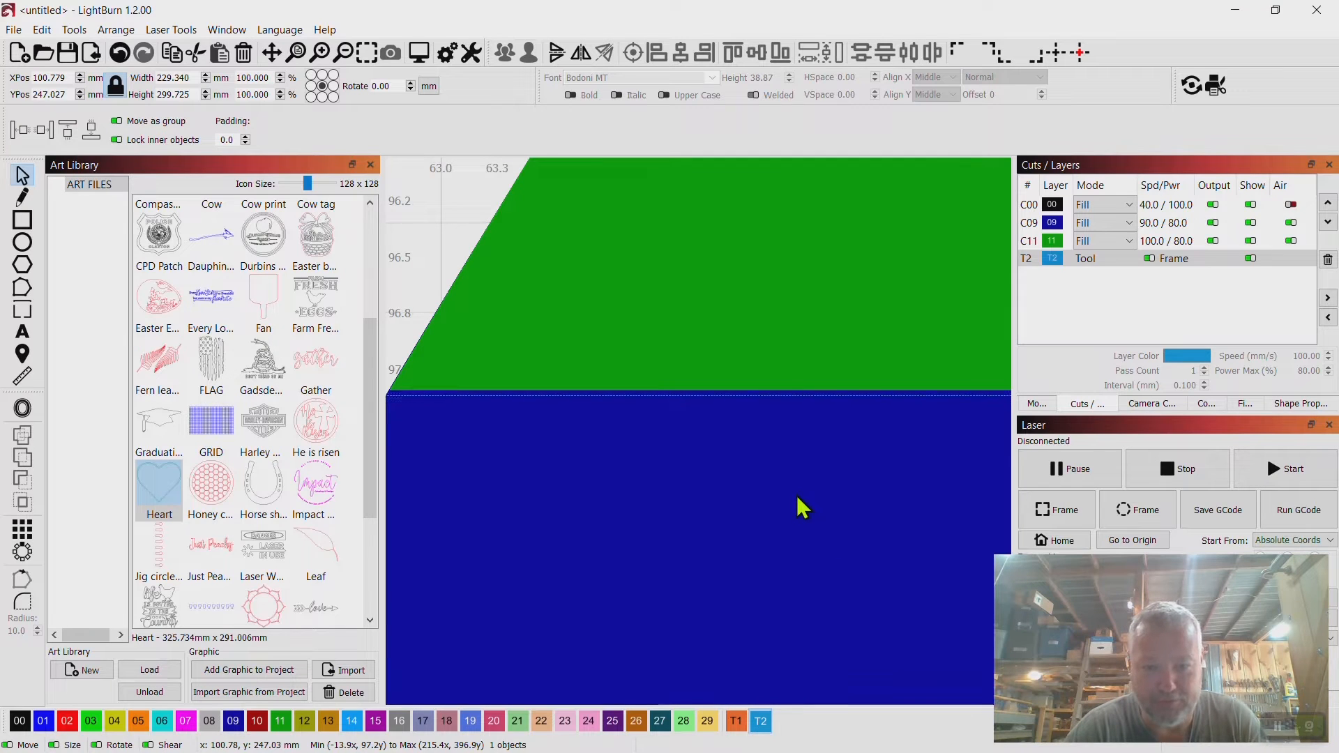
pyautogui.press('Up')
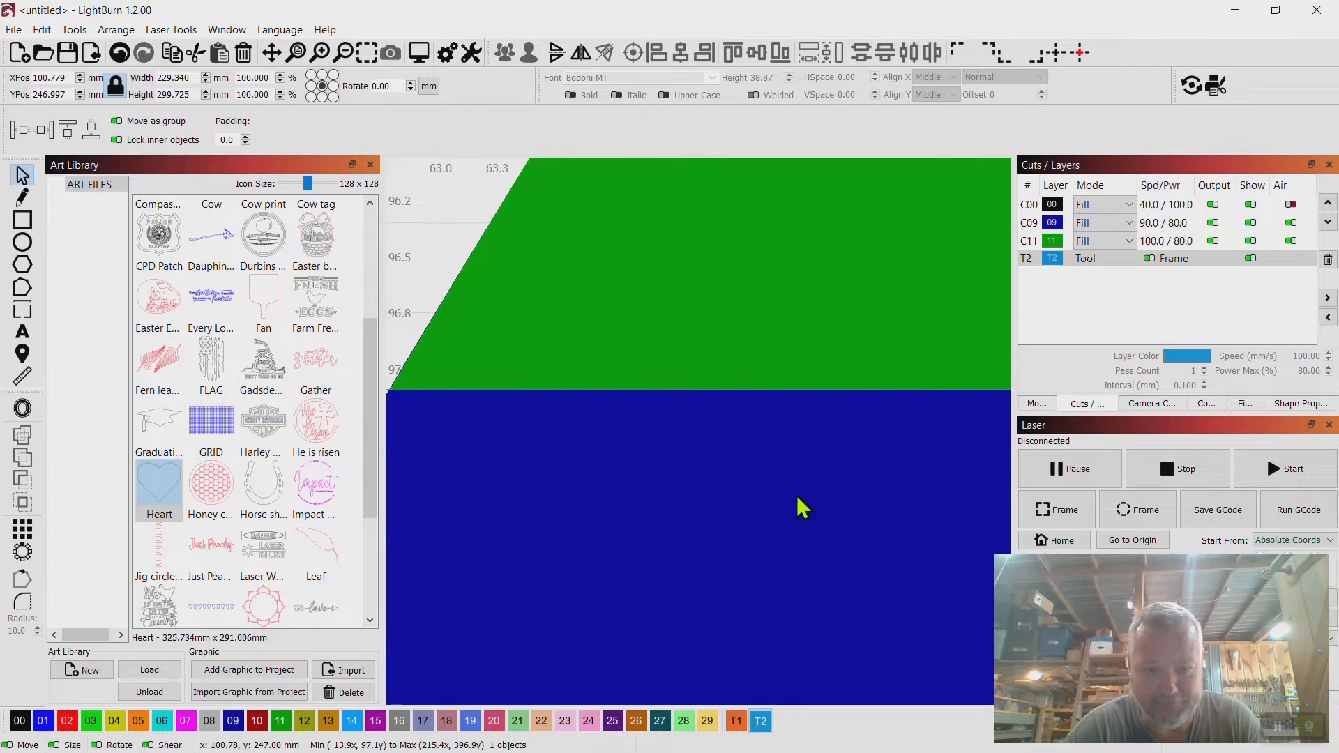
# Nudge the rectangle right in small steps so its right edge meets the heart's bottom point.
pyautogui.scroll(-3, 802, 507)
pyautogui.scroll(-3, 797, 497)
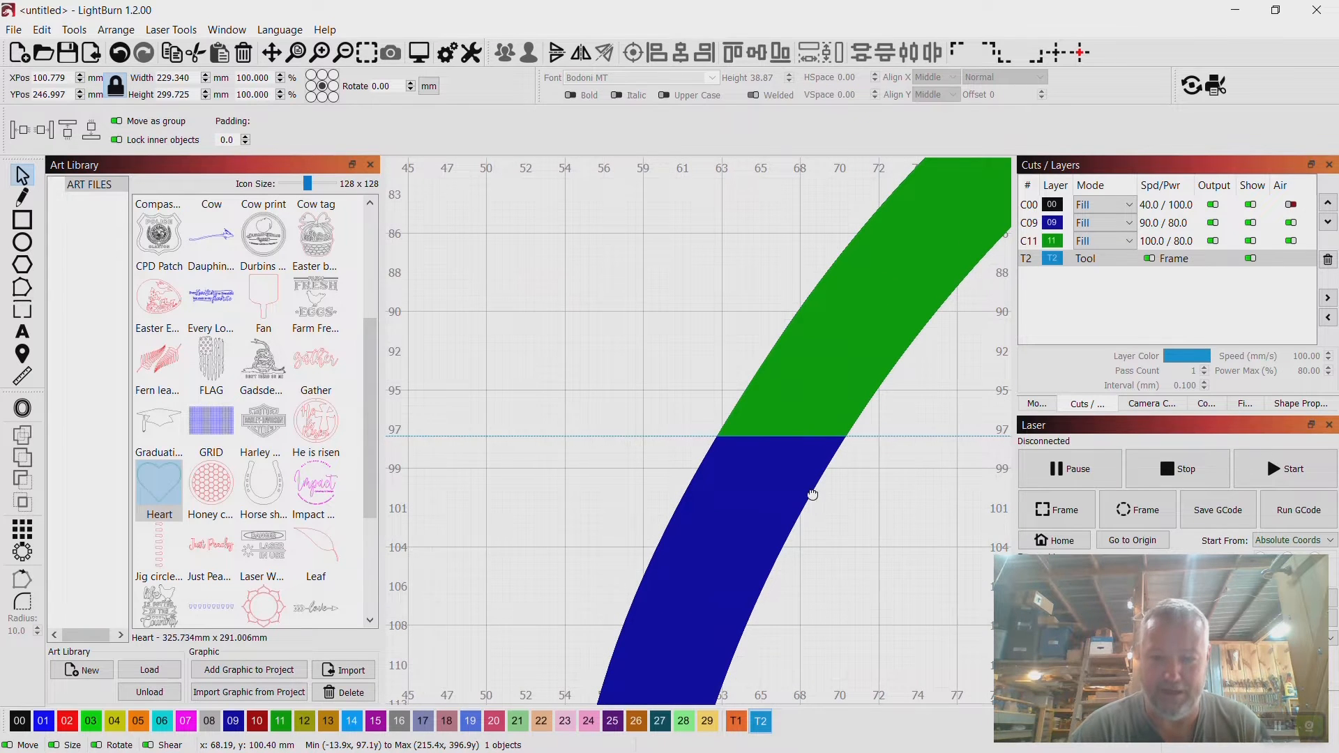
pyautogui.scroll(-4, 813, 495)
pyautogui.scroll(-2, 795, 488)
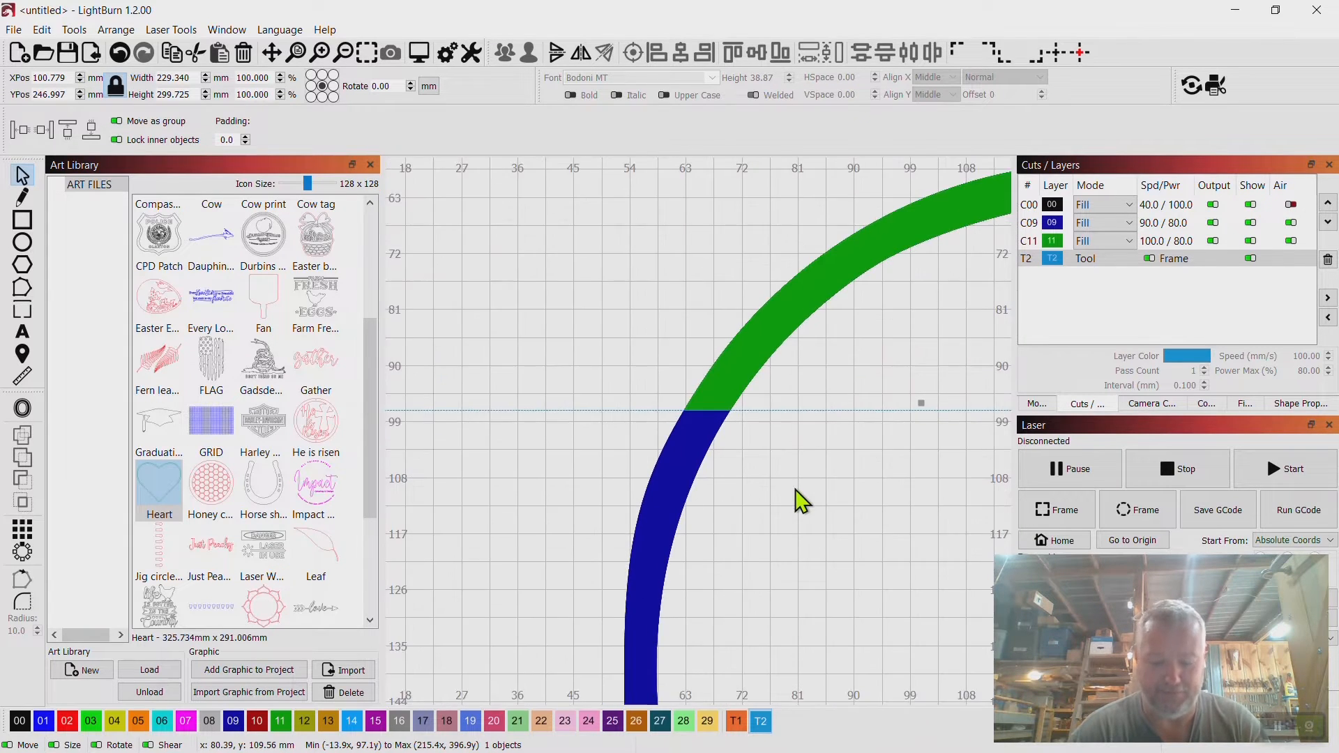
pyautogui.moveTo(873, 589); pyautogui.dragTo(653, 287)
pyautogui.scroll(-3, 652, 288)
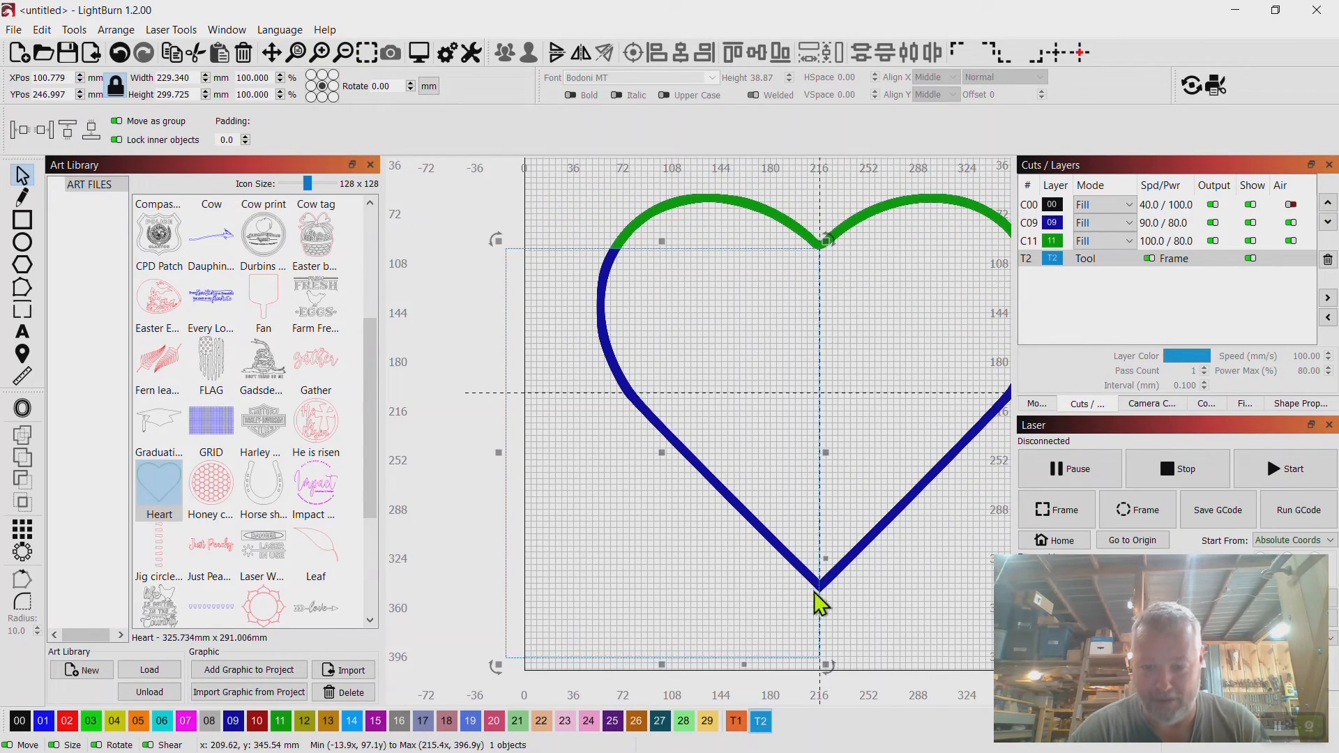
pyautogui.scroll(5, 819, 596)
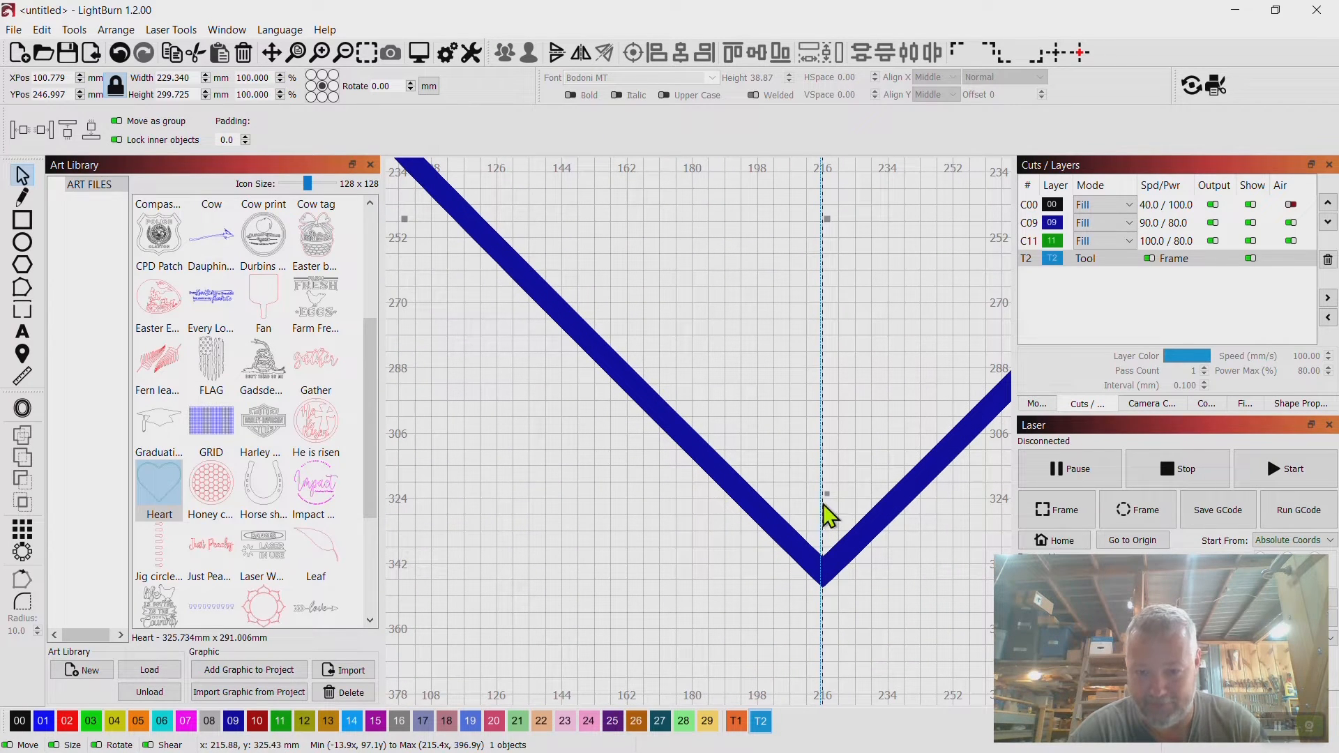
pyautogui.scroll(-5, 764, 499)
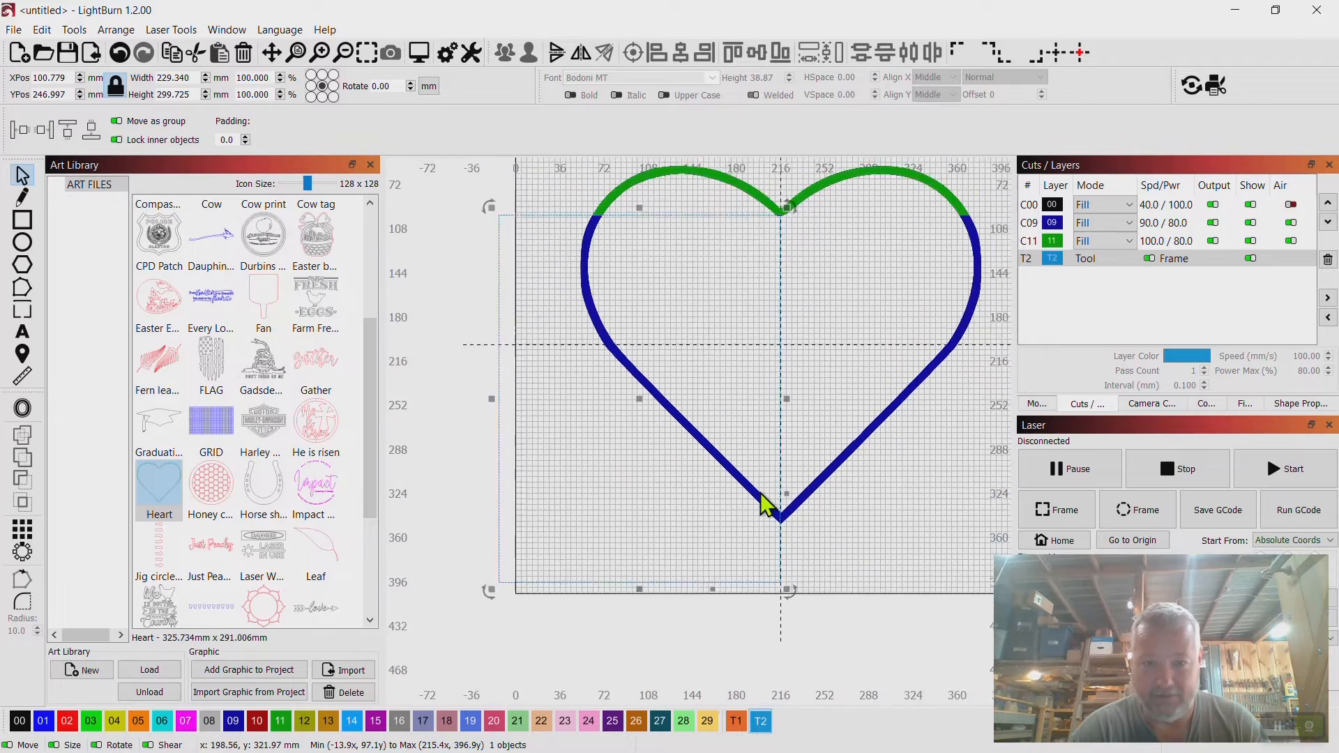
pyautogui.scroll(3, 760, 492)
pyautogui.scroll(4, 760, 492)
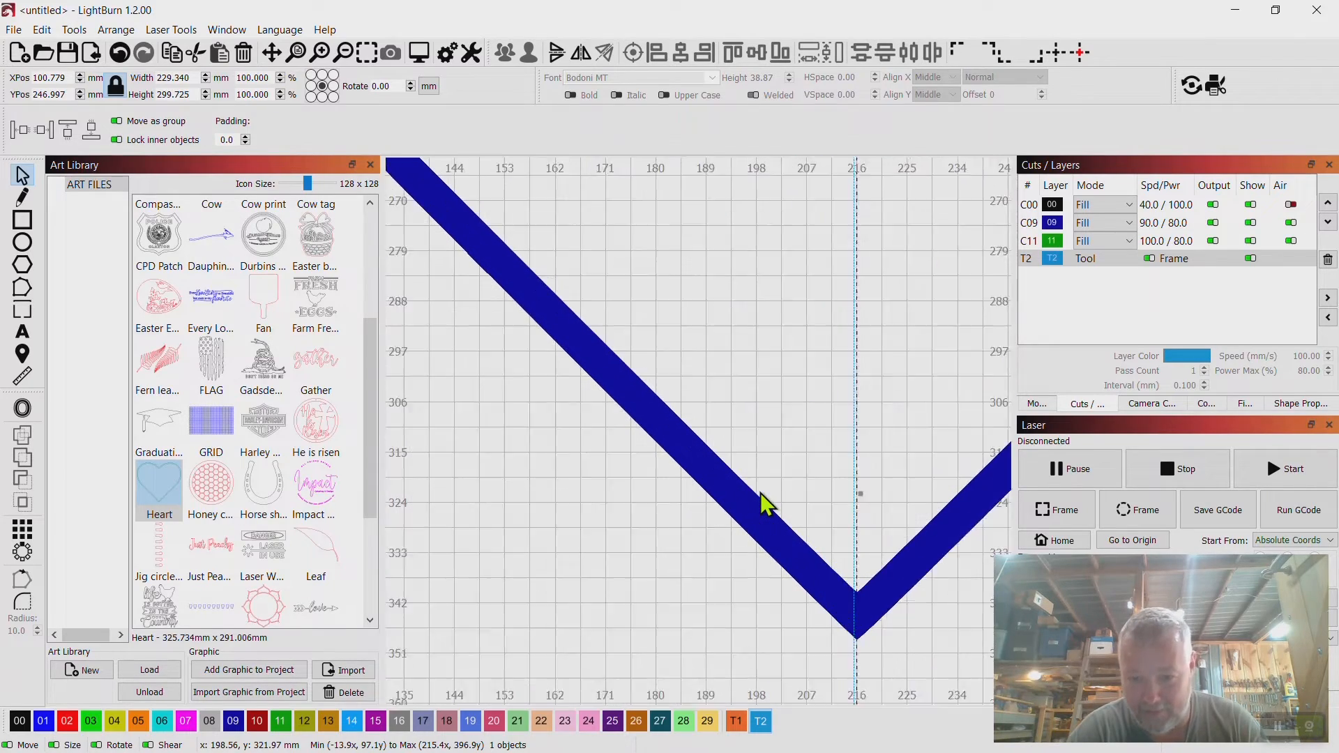
pyautogui.moveTo(756, 489); pyautogui.dragTo(547, 299)
pyautogui.scroll(3, 681, 439)
pyautogui.scroll(4, 600, 388)
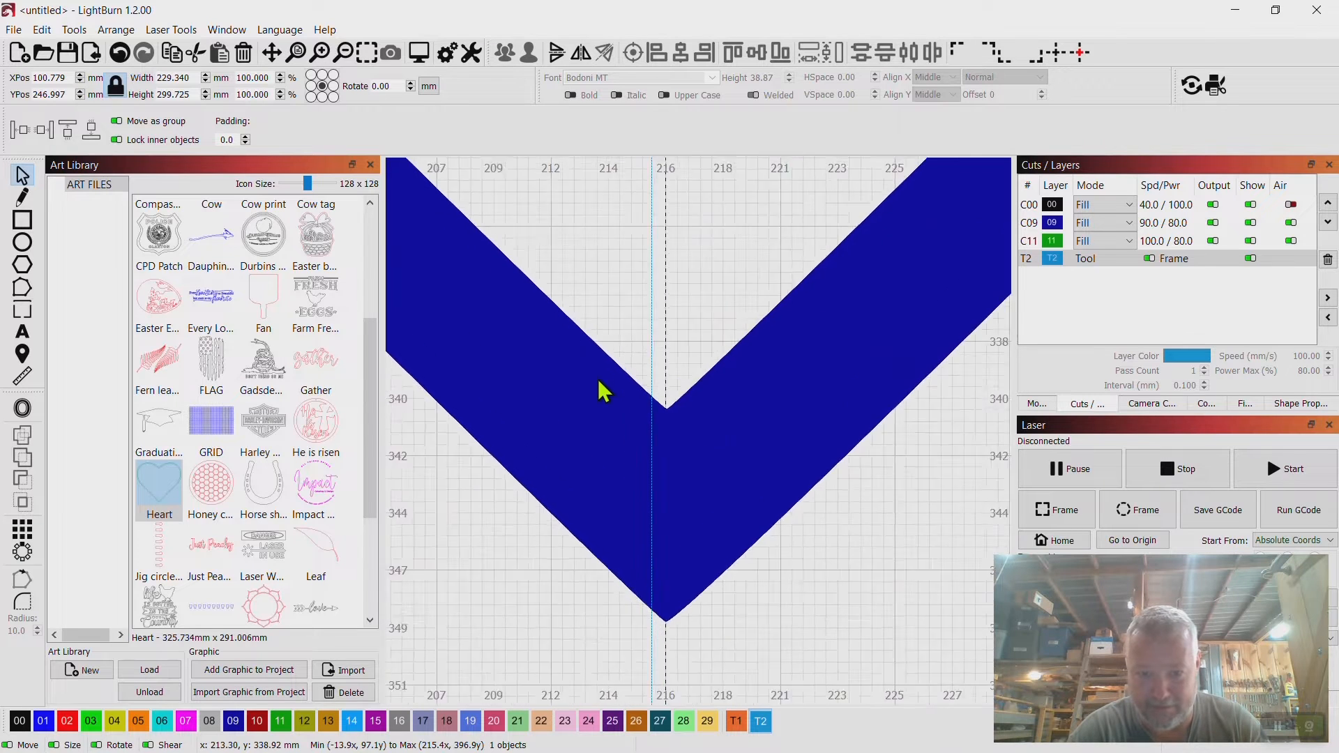
pyautogui.moveTo(595, 380); pyautogui.dragTo(507, 311)
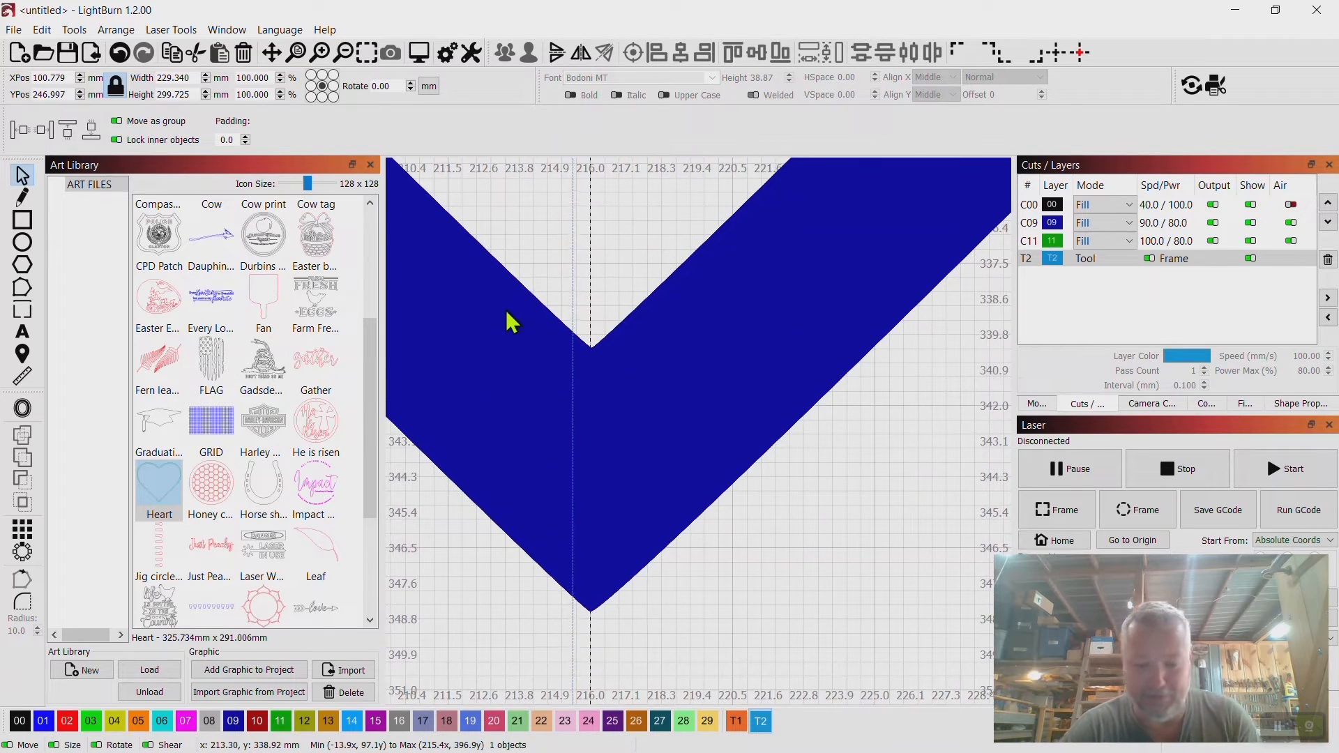
pyautogui.press('Right')
pyautogui.press('Right')
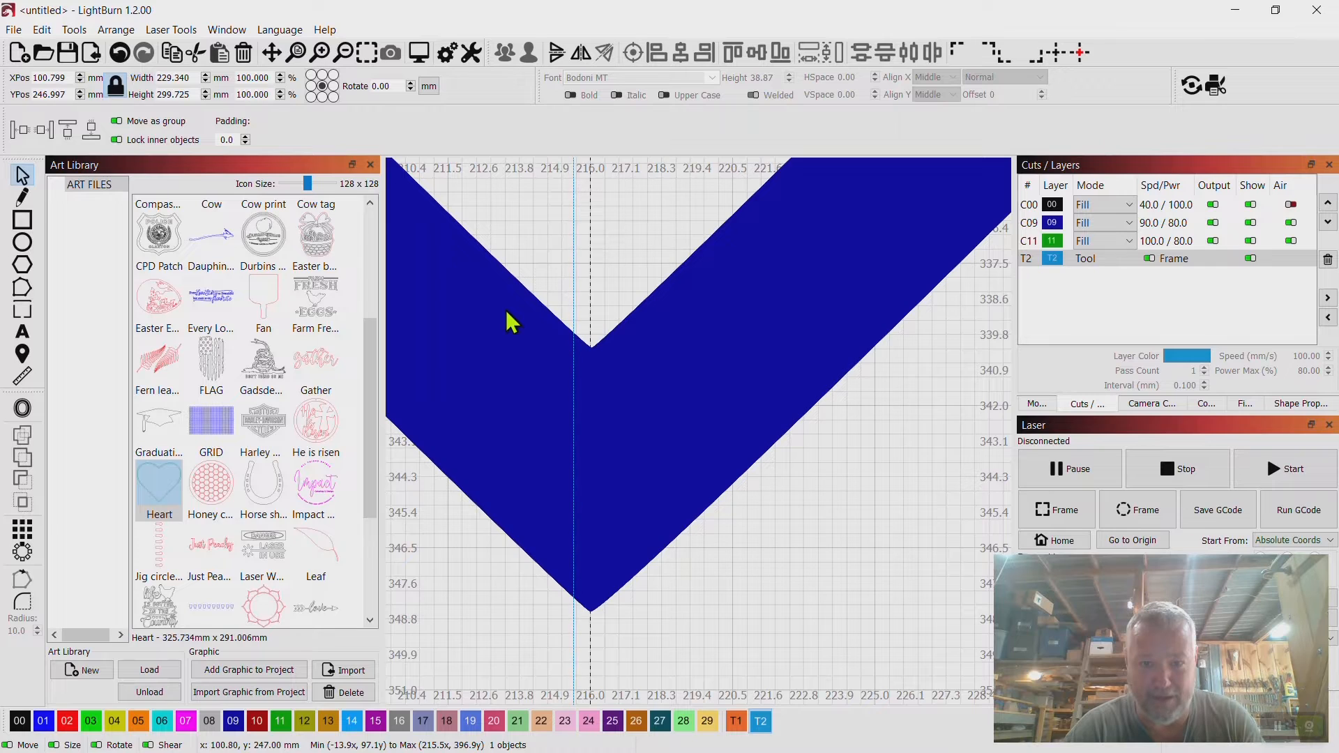
pyautogui.press('Right')
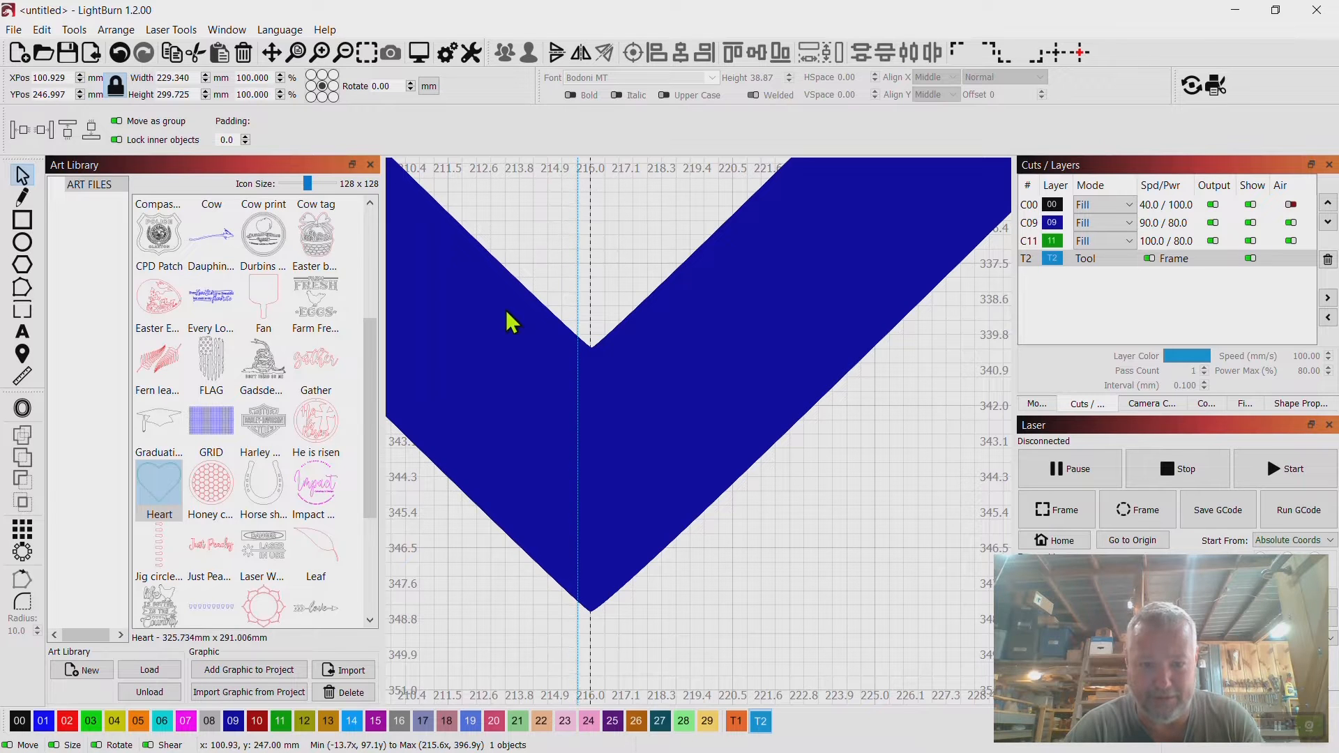
pyautogui.press('Right')
pyautogui.press('Right')
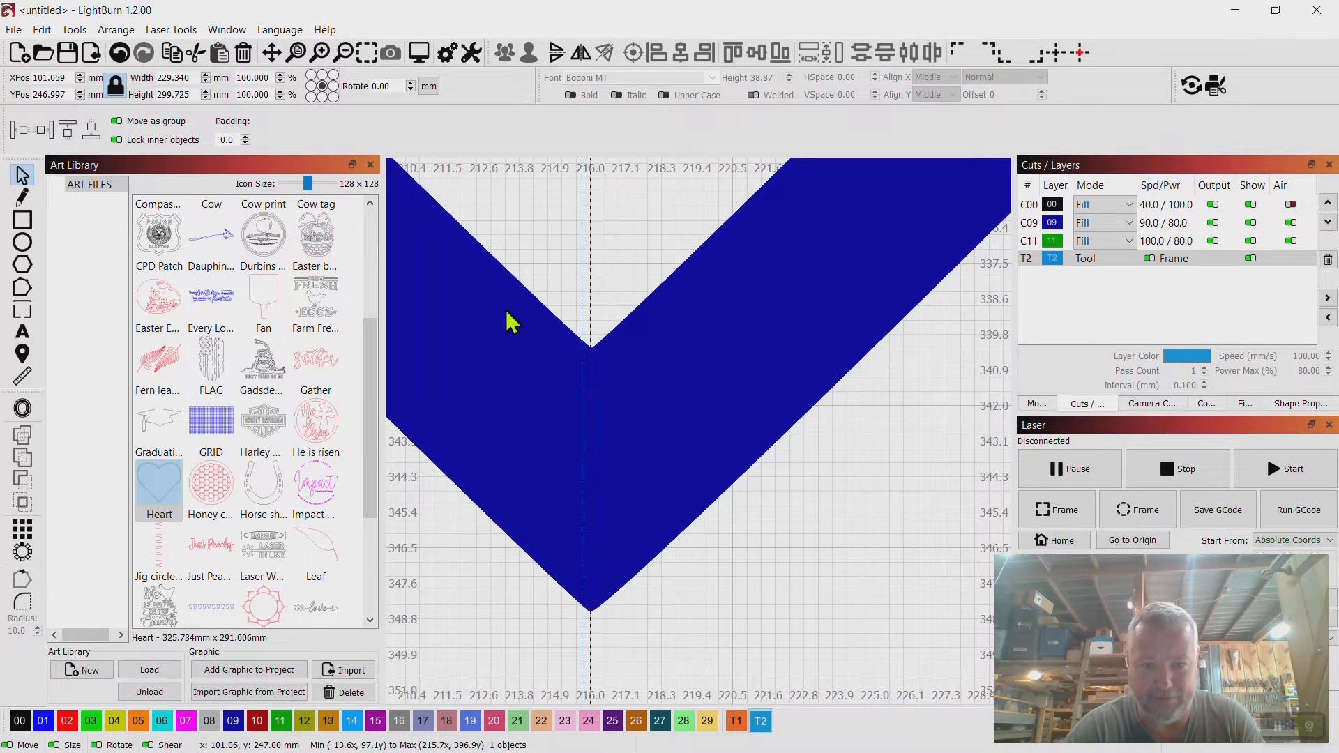
# Nudge the rectangle two more steps right so its right edge sits exactly on the heart's bottom point.
pyautogui.press('Right')
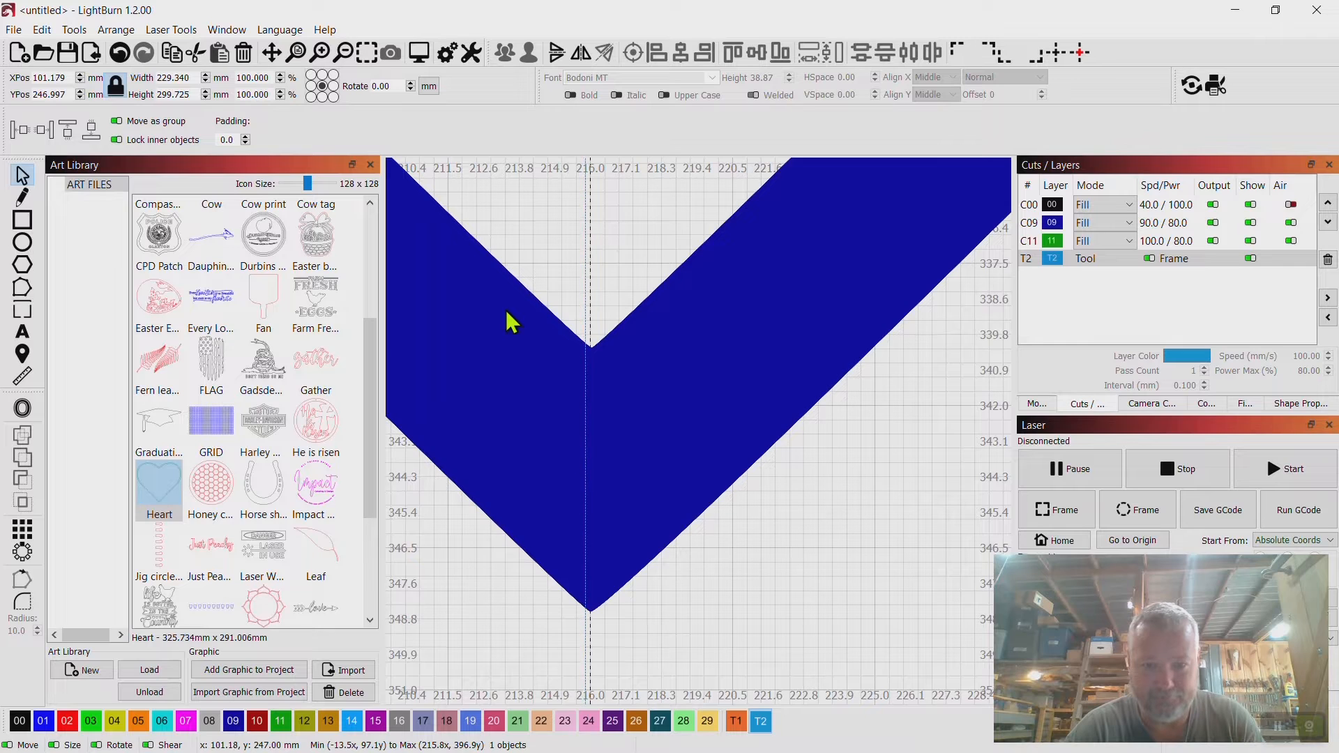
pyautogui.press('Right')
pyautogui.press('Right')
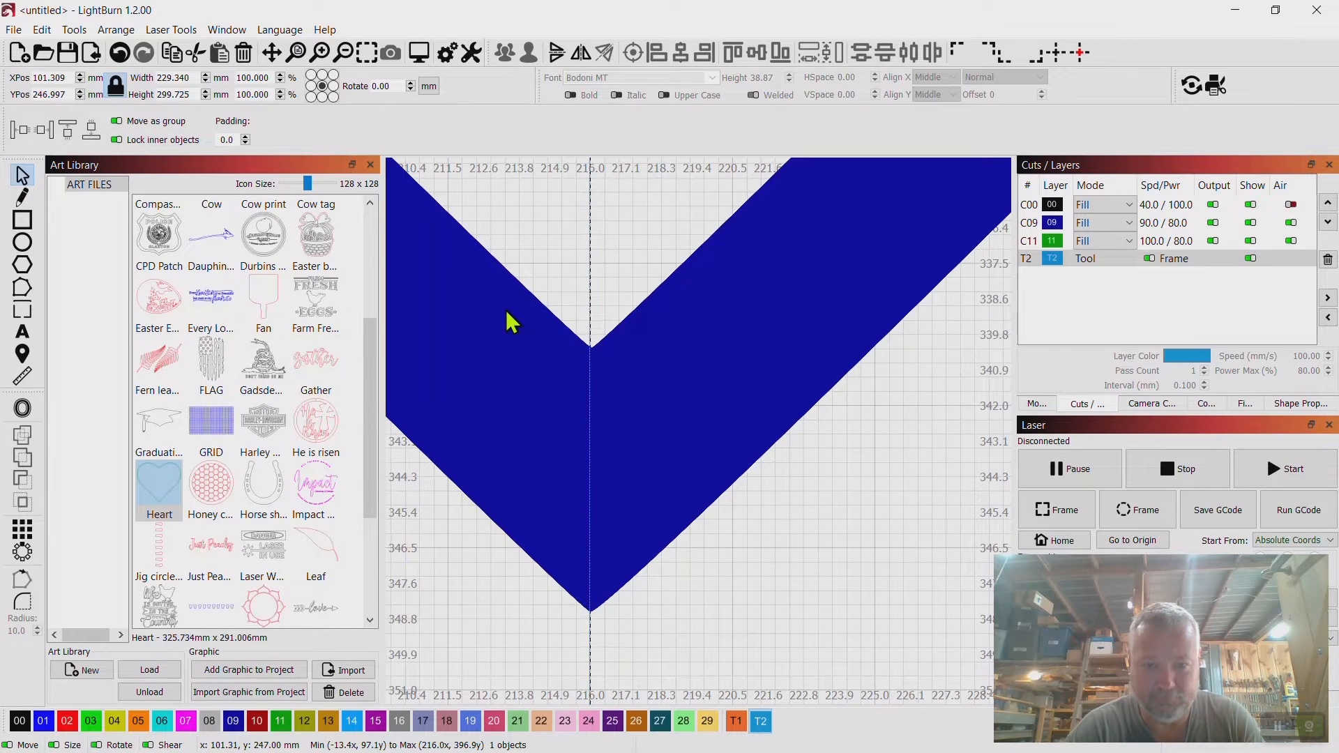
pyautogui.scroll(-5, 512, 322)
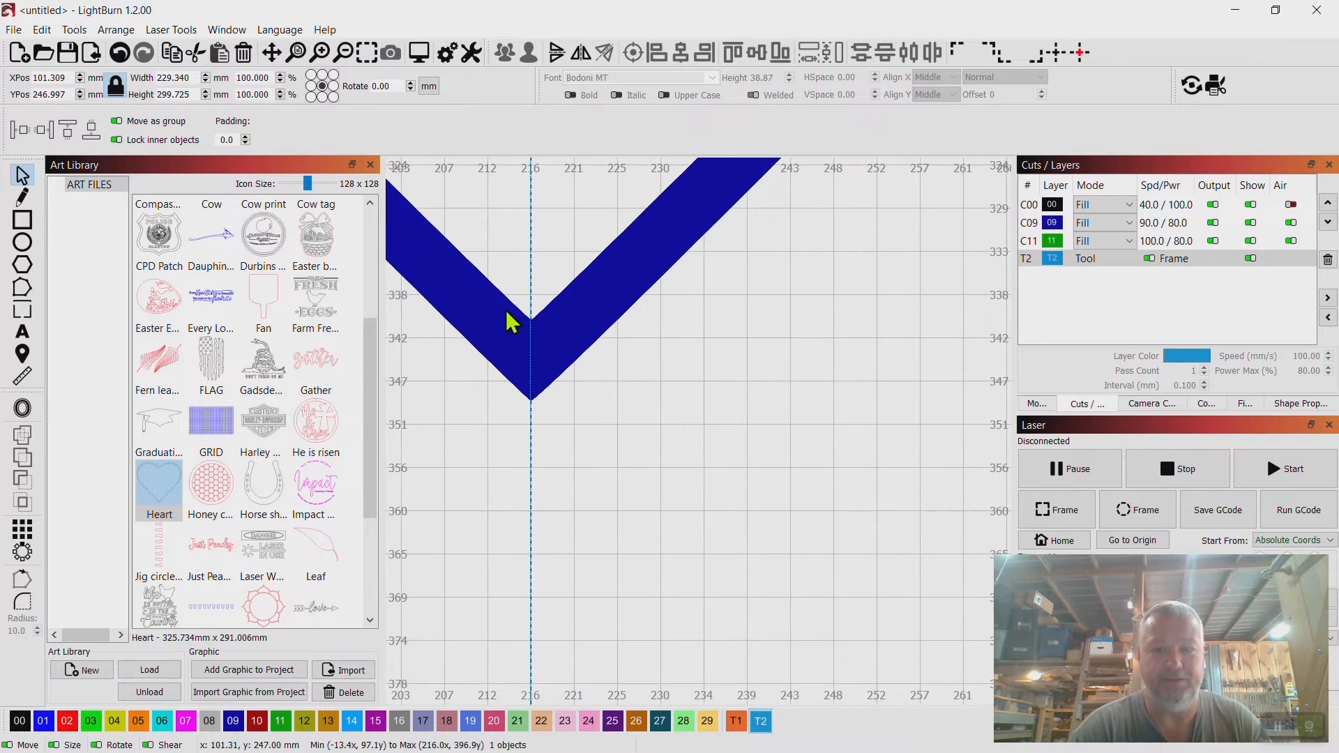
pyautogui.scroll(-7, 605, 460)
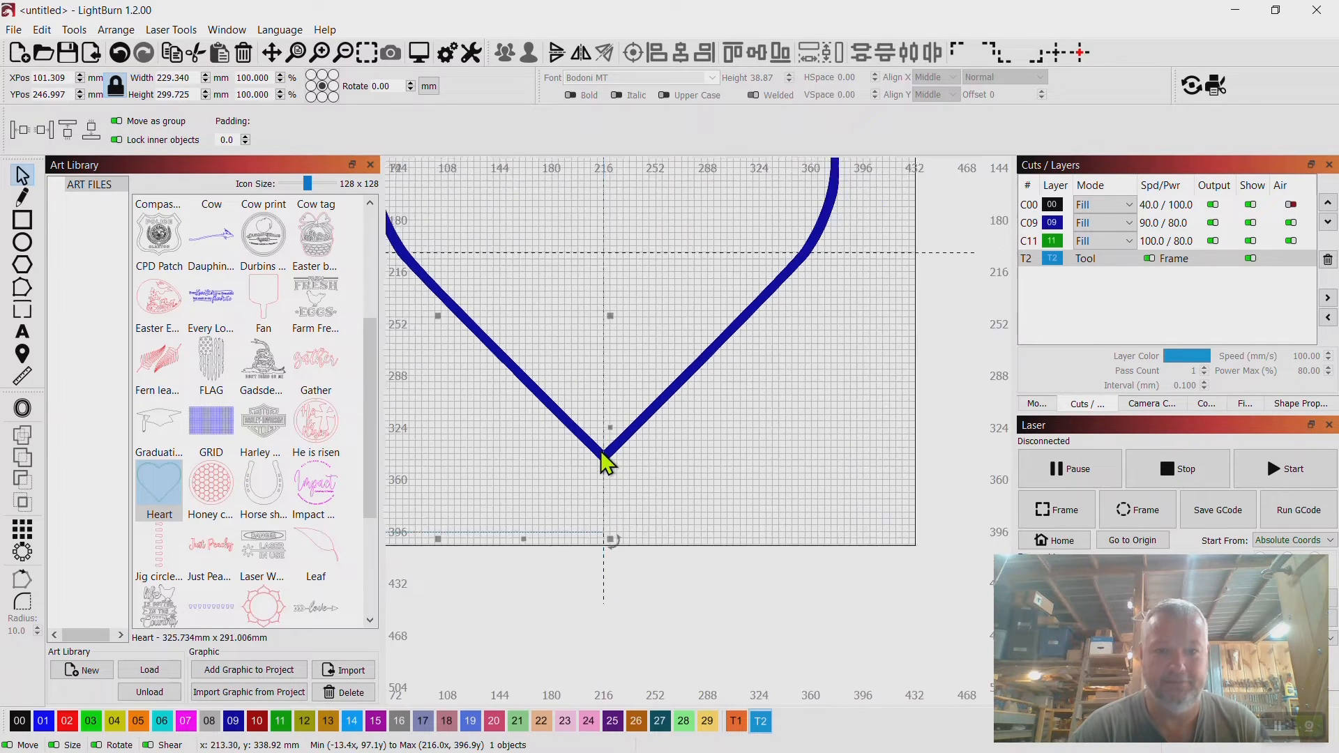
pyautogui.click(768, 429)
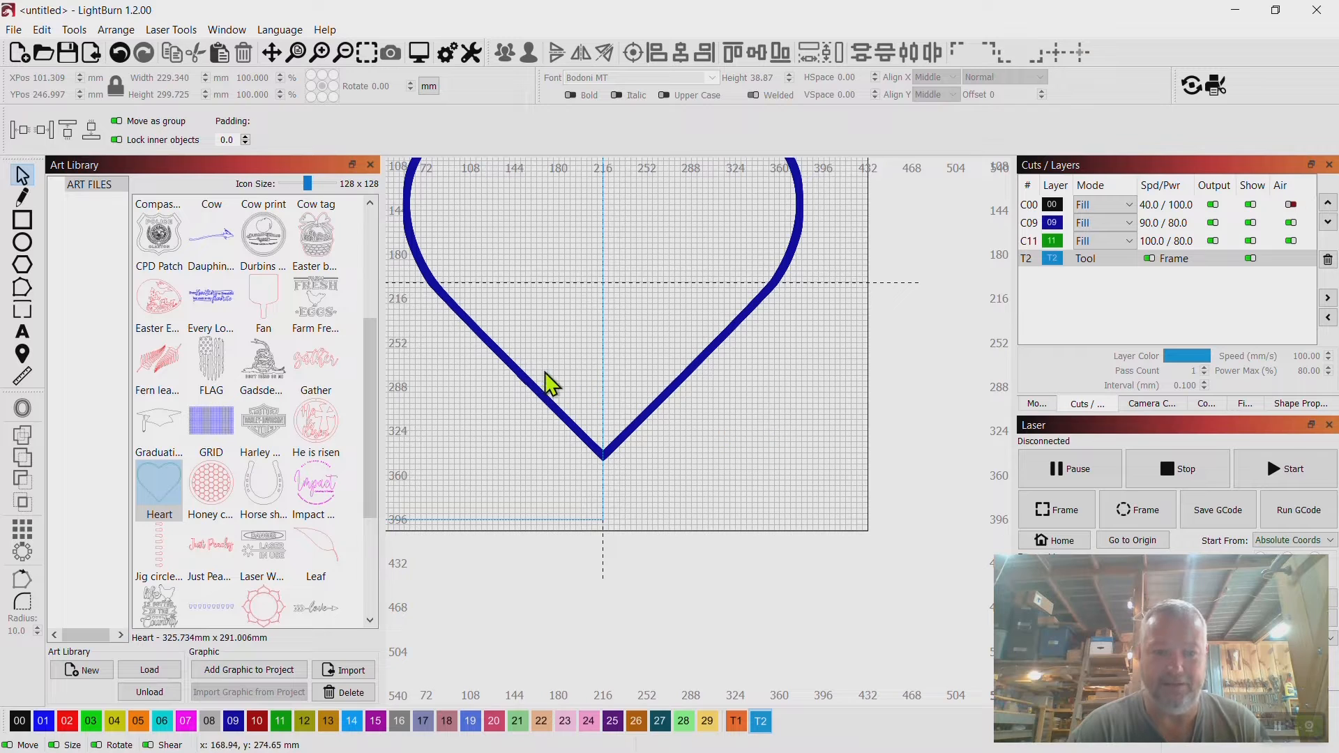
# Select both the heart and the rectangle and Intersect them to keep only their shared lower-left area.
pyautogui.click(535, 392)
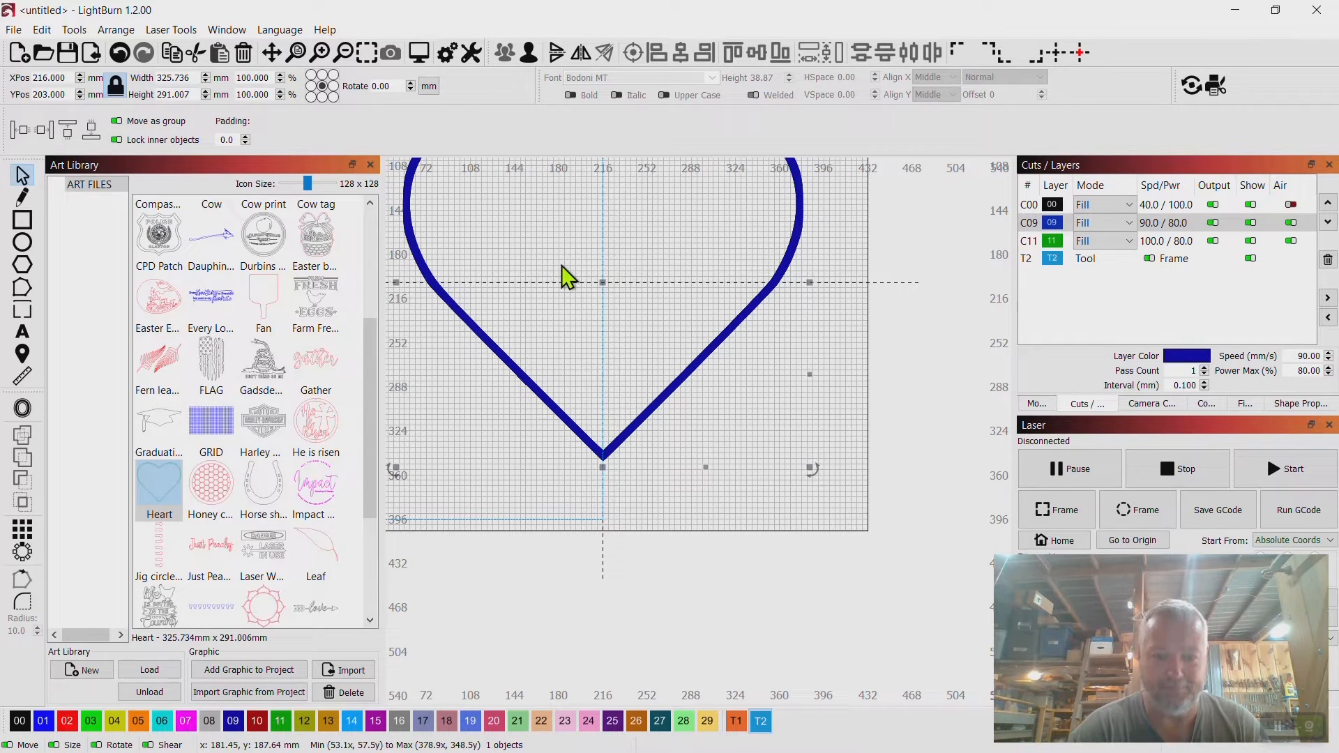
pyautogui.scroll(3, 466, 421)
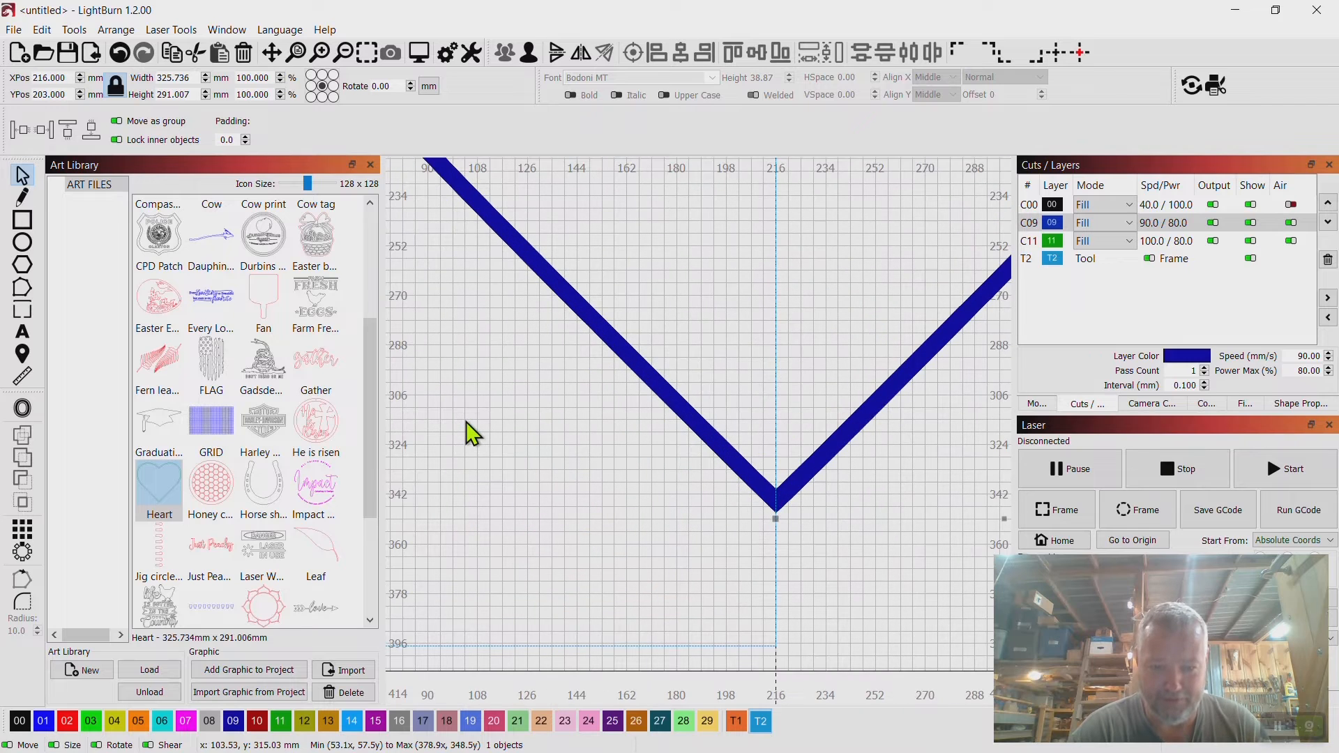
pyautogui.keyDown('shift'); pyautogui.click(571, 646); pyautogui.keyUp('shift')
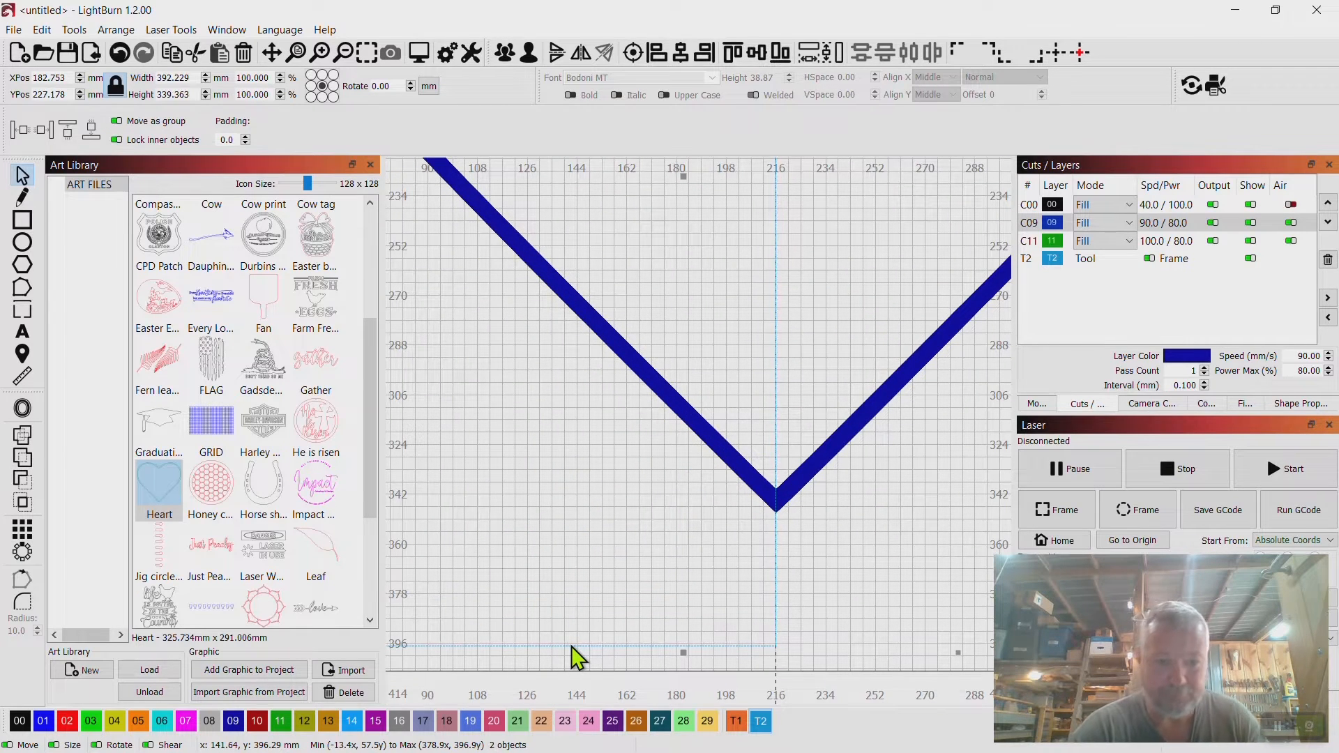
pyautogui.click(23, 502)
# Draw a new rectangle about 204 x 273 mm from the heart's top notch down over its right half.
pyautogui.scroll(-5, 775, 432)
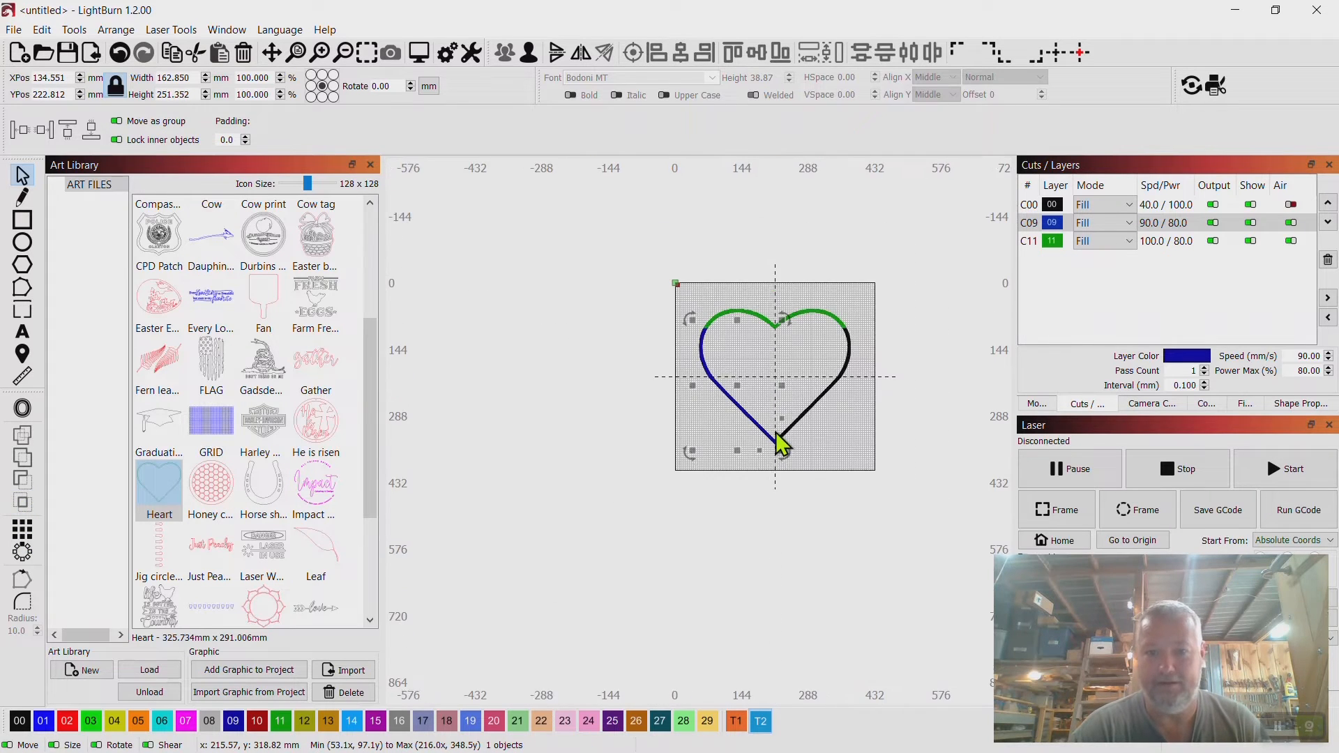
pyautogui.click(862, 457)
pyautogui.moveTo(865, 458); pyautogui.dragTo(648, 496)
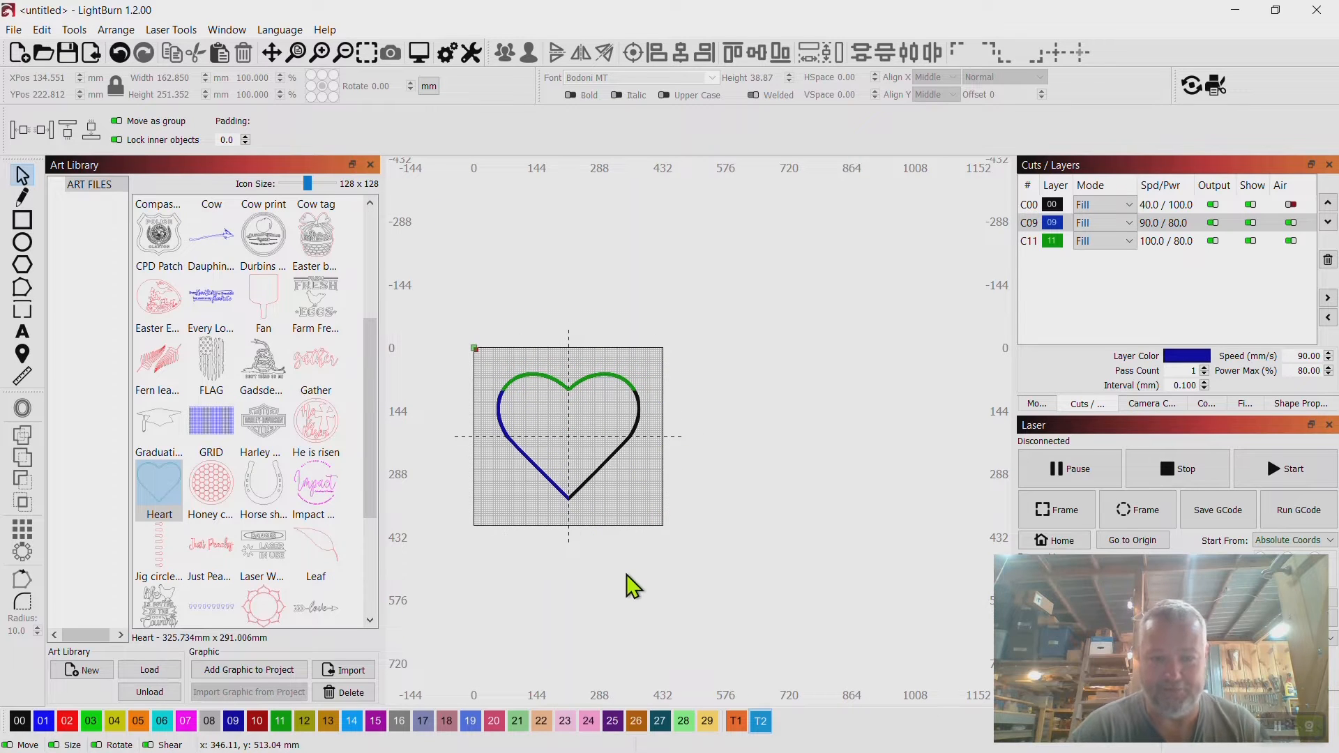
pyautogui.scroll(3, 626, 575)
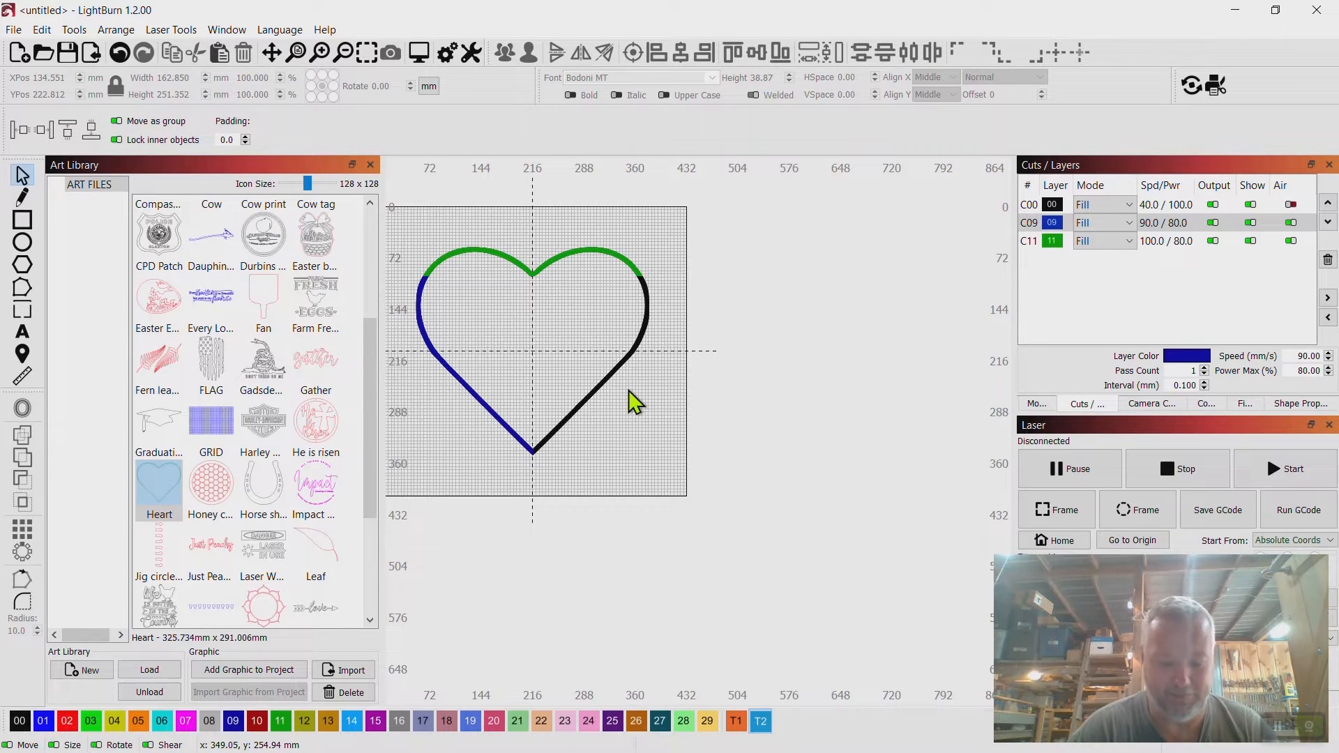
pyautogui.scroll(3, 629, 391)
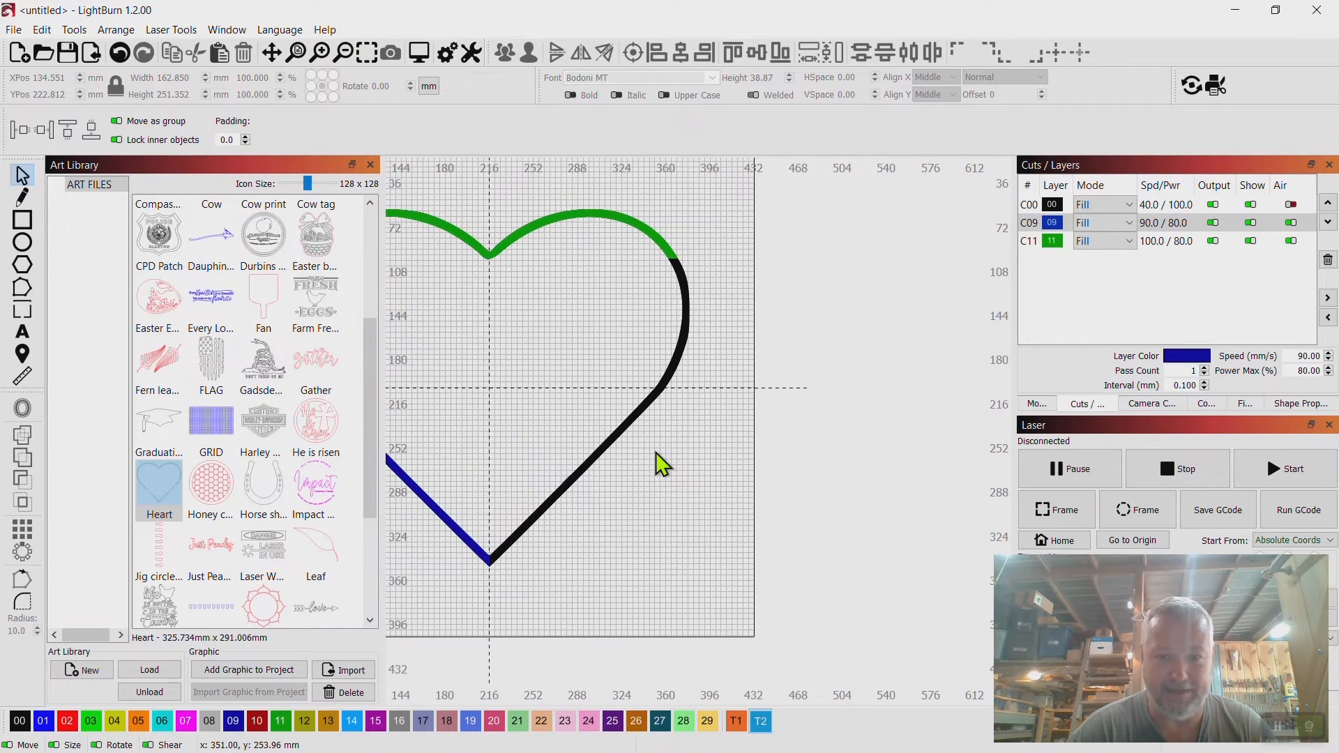
pyautogui.moveTo(656, 452); pyautogui.dragTo(751, 452)
pyautogui.scroll(2, 692, 388)
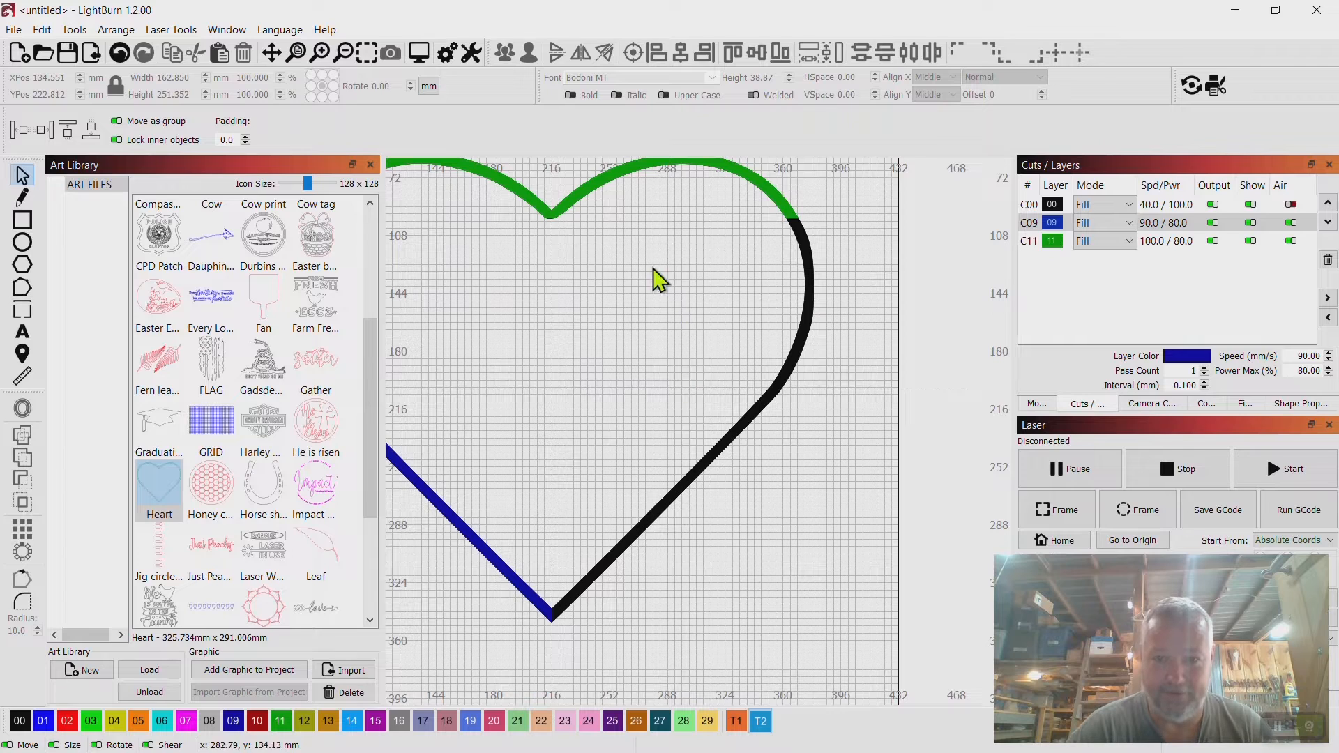
pyautogui.click(23, 219)
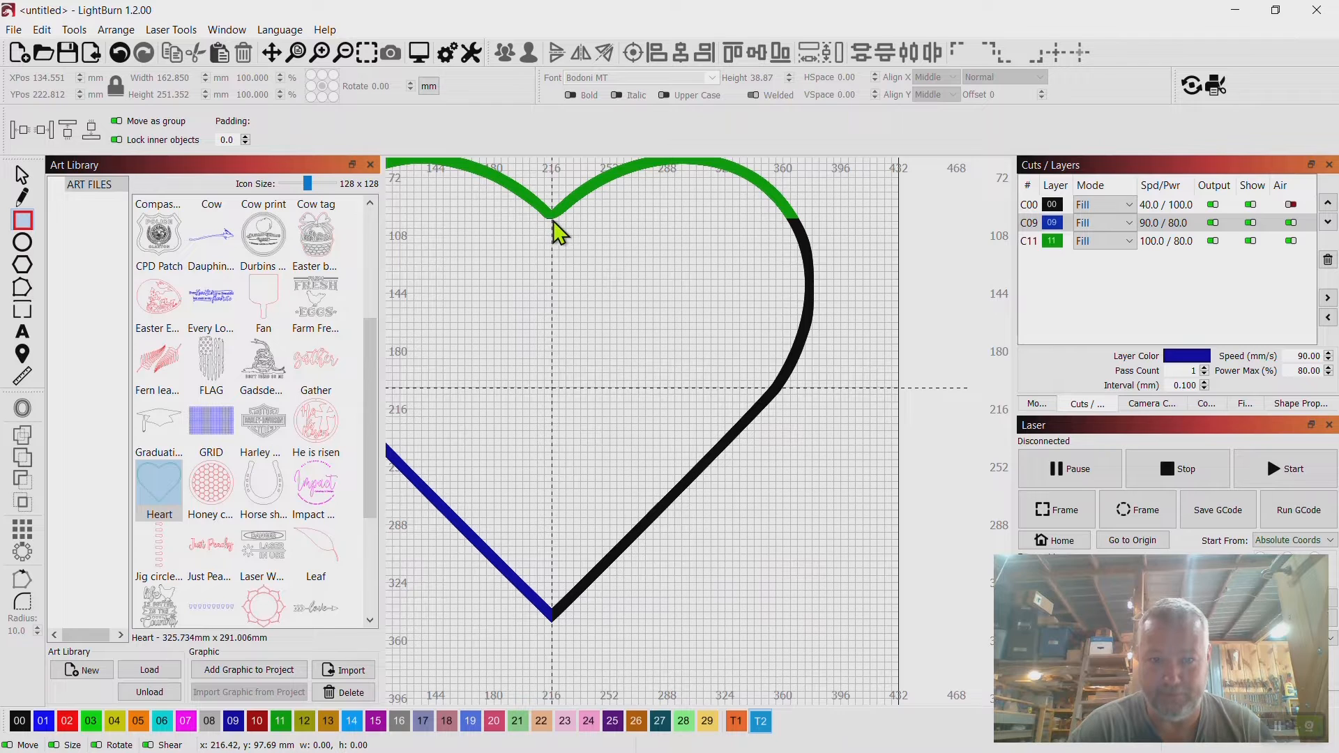
pyautogui.moveTo(548, 220)
pyautogui.mouseDown()
pyautogui.moveTo(891, 337)
pyautogui.moveTo(861, 509)
pyautogui.moveTo(877, 661)
pyautogui.mouseUp()
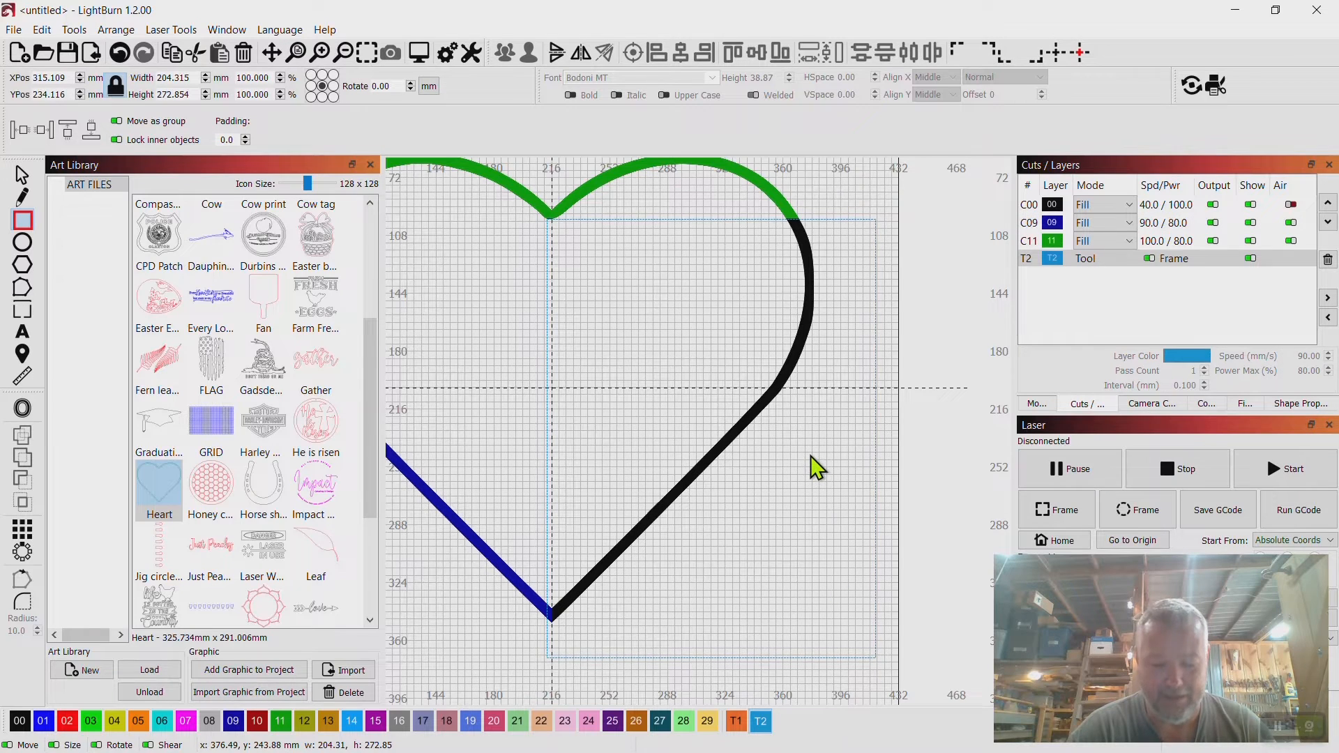
# Nudge the new rectangle up in 0.01 mm steps so its top edge meets the heart's green-black split line.
pyautogui.scroll(5, 811, 456)
pyautogui.moveTo(799, 251); pyautogui.dragTo(760, 537)
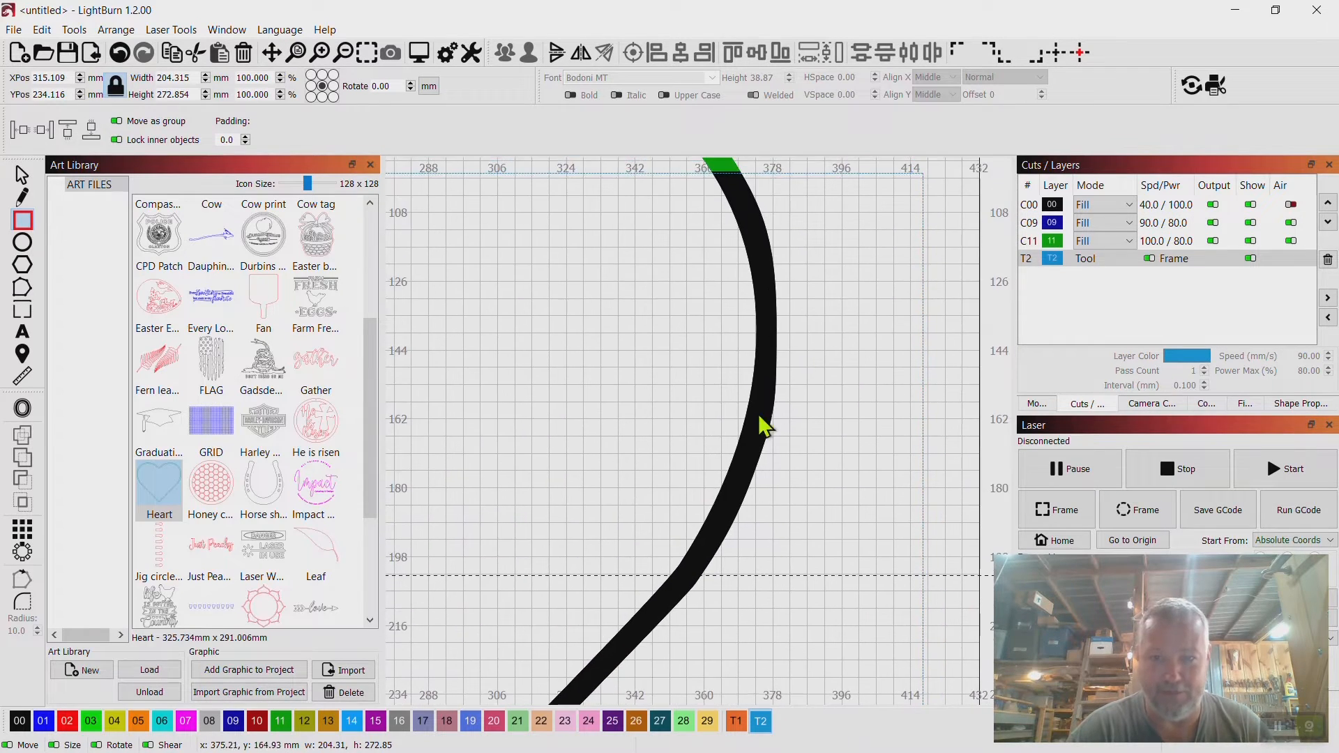
pyautogui.moveTo(750, 361); pyautogui.dragTo(762, 523)
pyautogui.scroll(5, 762, 523)
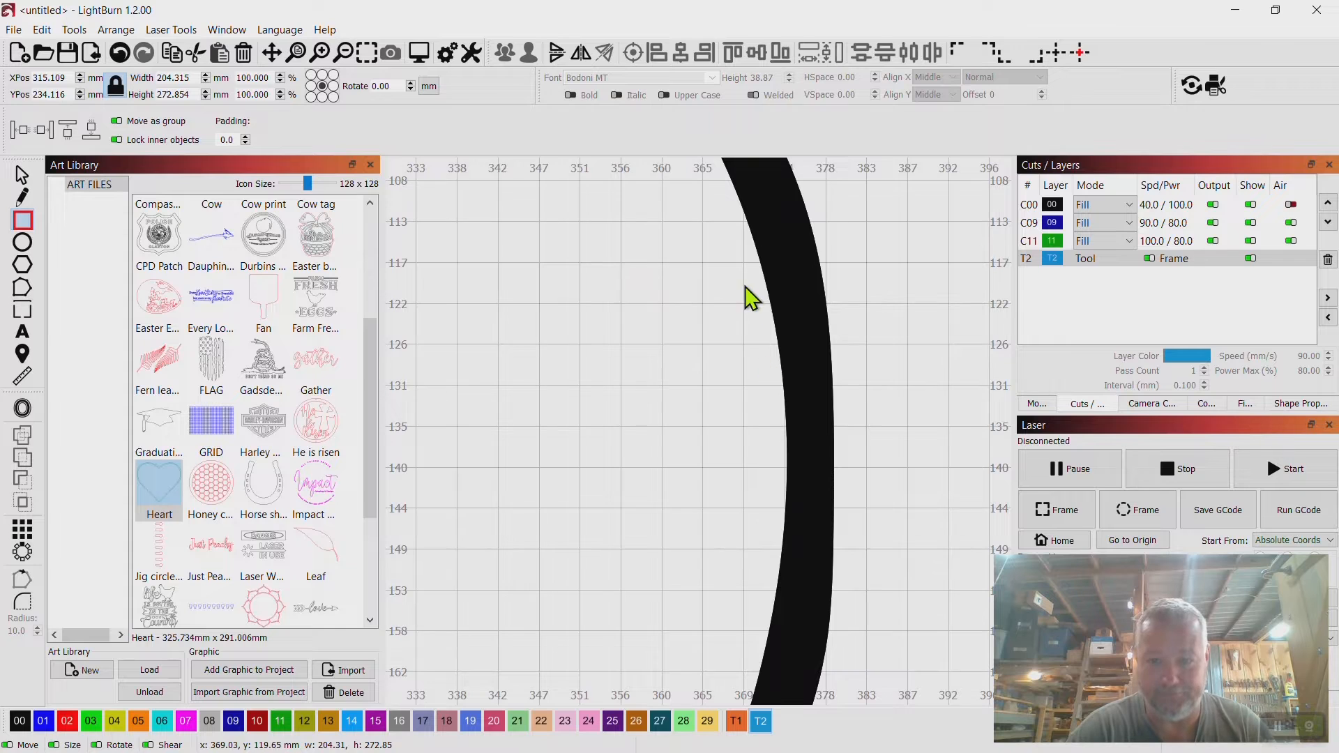
pyautogui.moveTo(747, 293); pyautogui.dragTo(747, 479)
pyautogui.scroll(5, 768, 448)
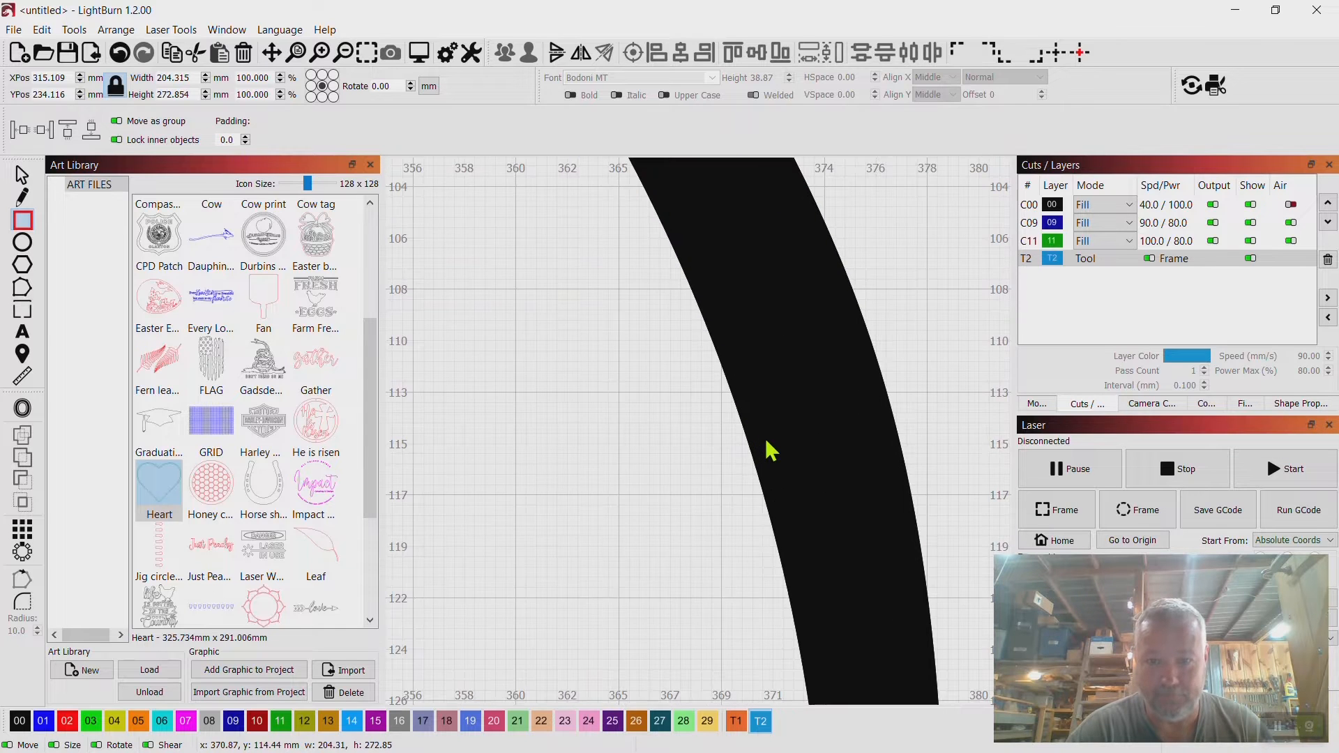
pyautogui.moveTo(754, 273); pyautogui.dragTo(781, 505)
pyautogui.scroll(3, 793, 523)
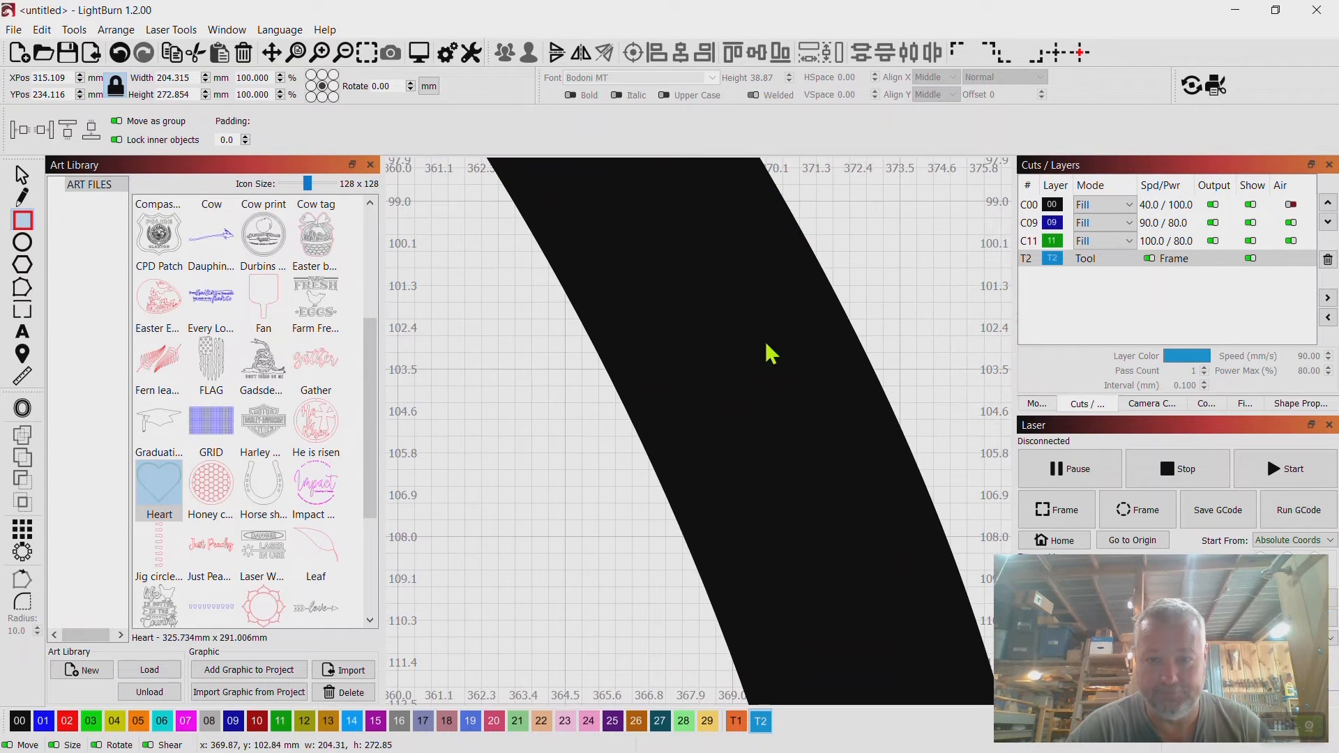
pyautogui.moveTo(768, 353); pyautogui.dragTo(816, 526)
pyautogui.scroll(2, 822, 538)
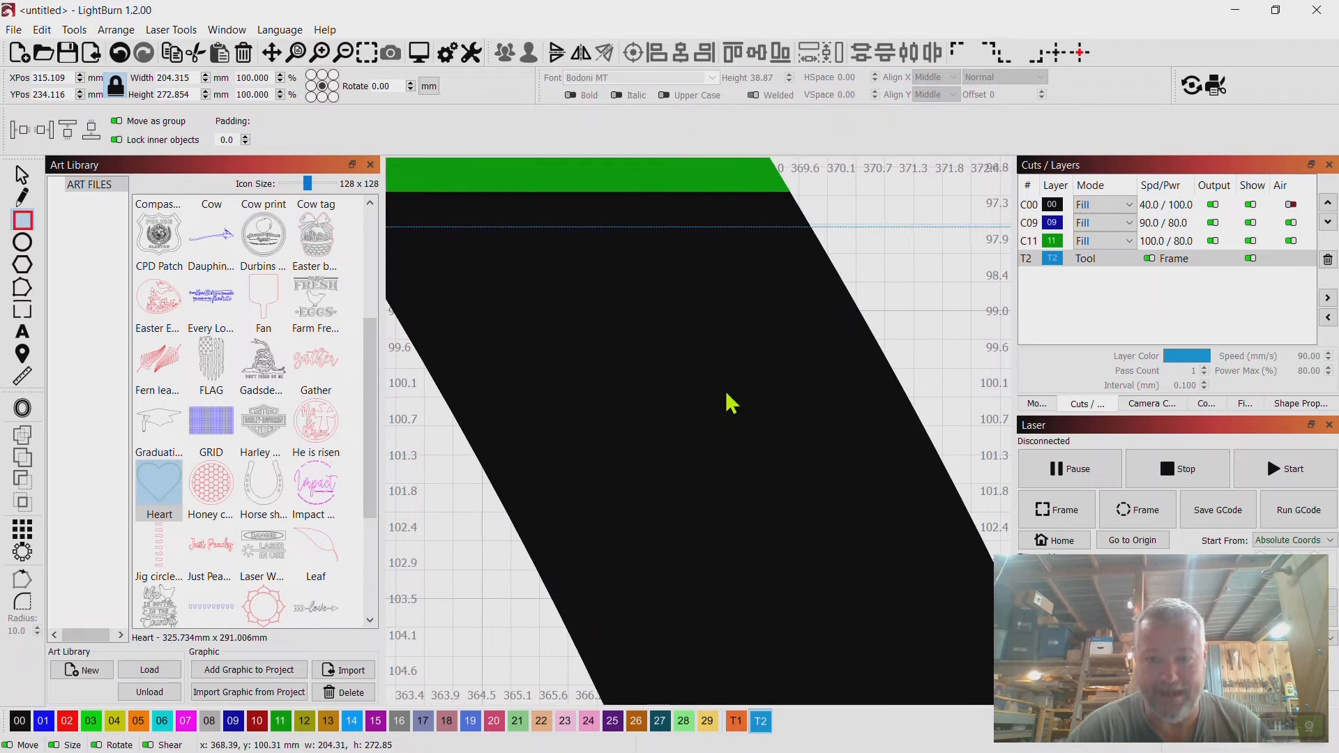
pyautogui.moveTo(726, 404); pyautogui.dragTo(857, 598)
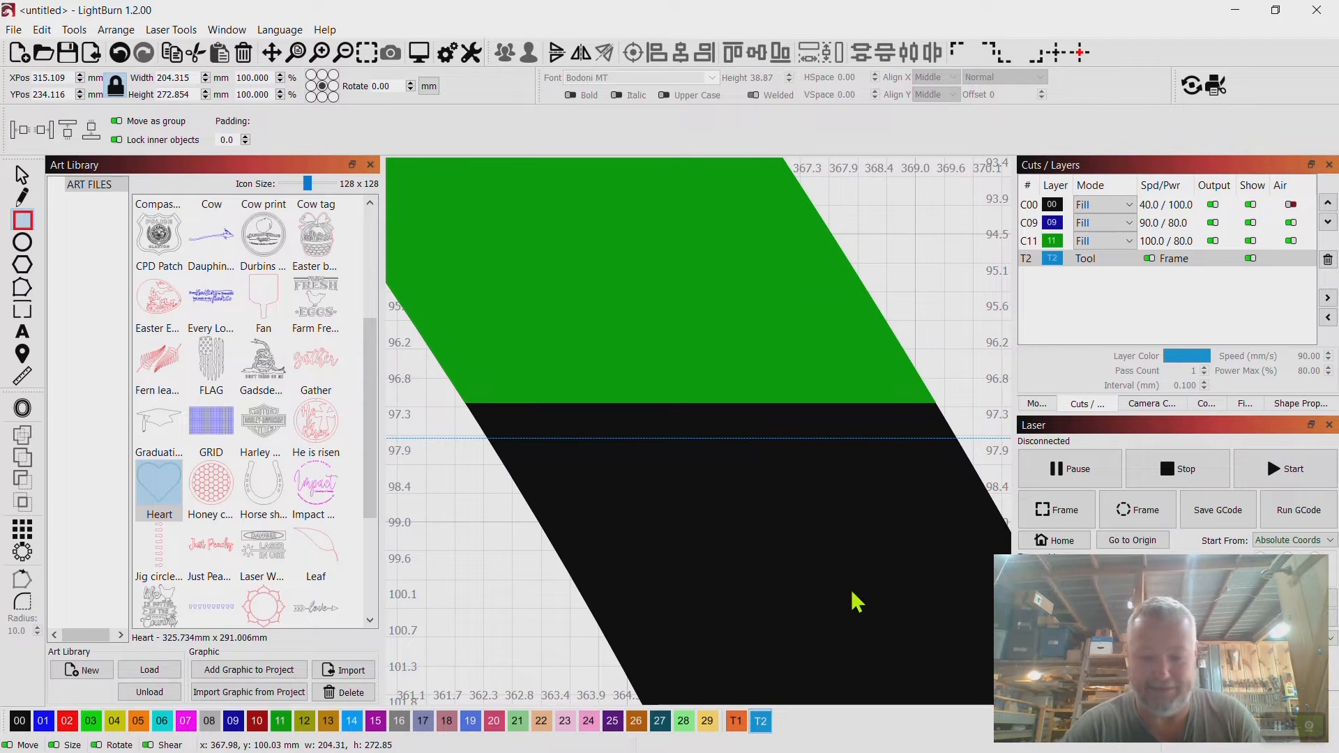
pyautogui.hotkey('ctrl', 'Up')
pyautogui.hotkey('ctrl', 'Up')
pyautogui.hotkey('ctrl', 'Up')
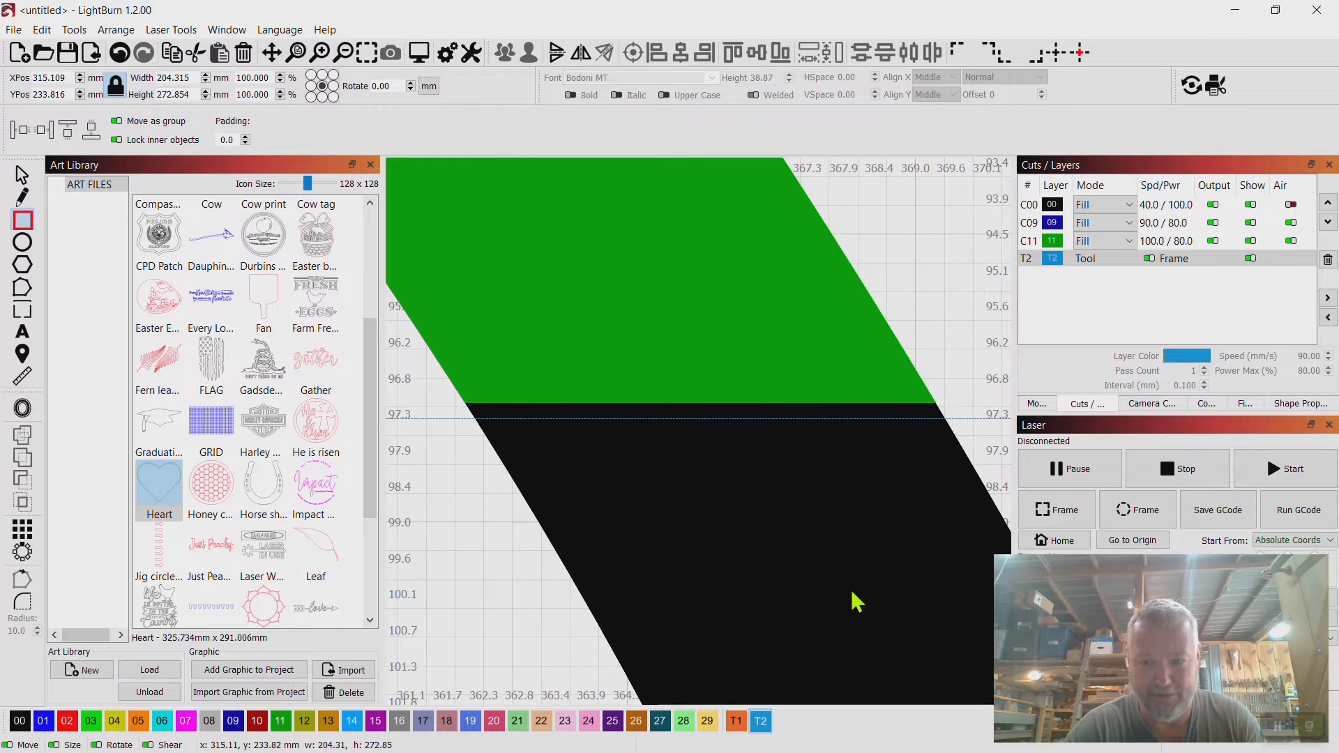
pyautogui.hotkey('ctrl', 'Up')
pyautogui.hotkey('ctrl', 'Up')
pyautogui.hotkey('ctrl', 'Up')
pyautogui.hotkey('ctrl', 'Up')
pyautogui.hotkey('ctrl', 'Up')
pyautogui.hotkey('ctrl', 'Up')
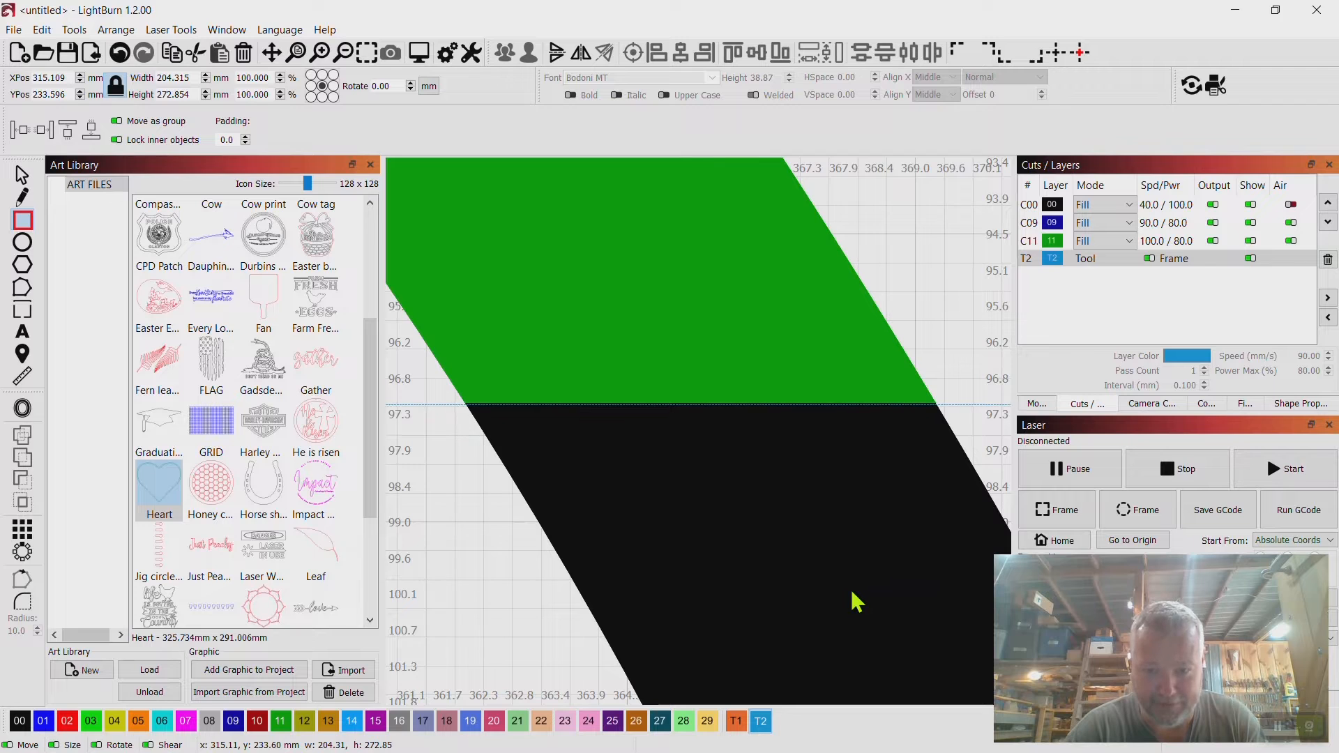
pyautogui.hotkey('ctrl', 'Up')
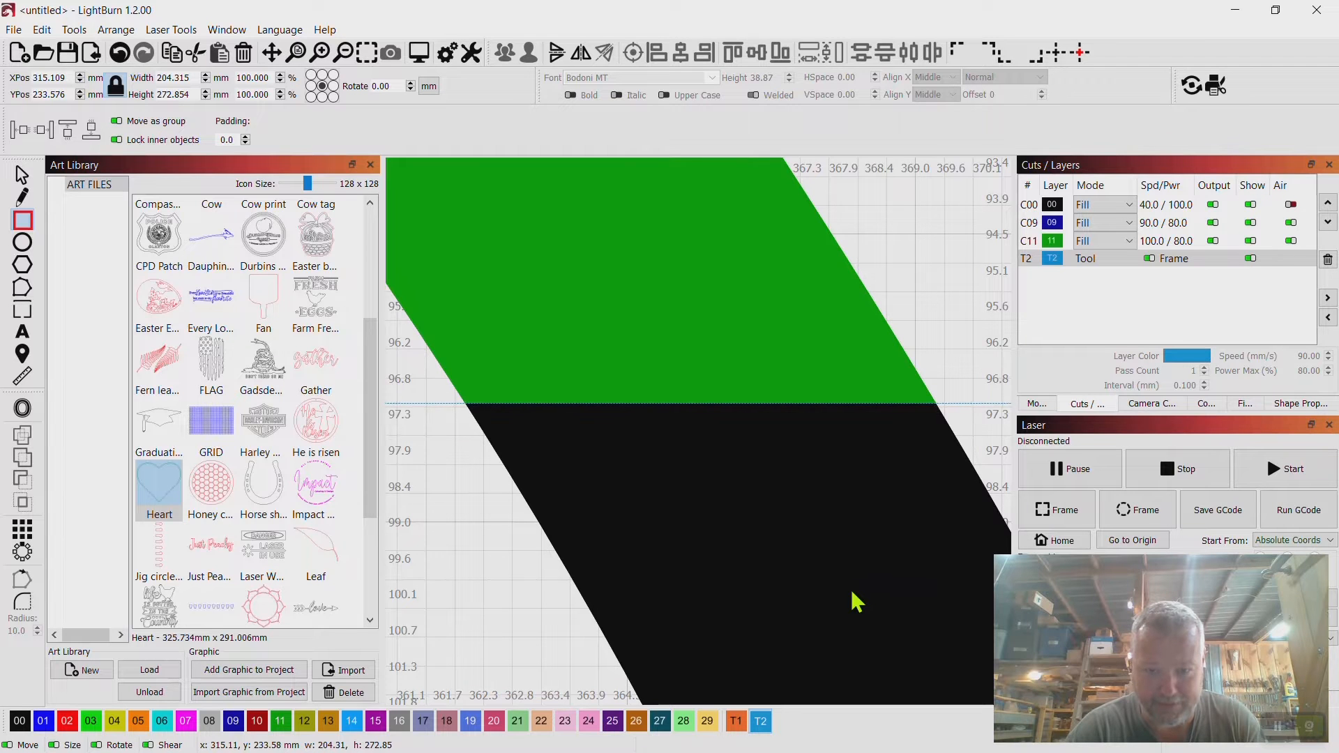
# Nudge the new rectangle right in small steps so its left edge lines up with the heart's bottom point.
pyautogui.scroll(-5, 857, 601)
pyautogui.moveTo(857, 602); pyautogui.dragTo(687, 350)
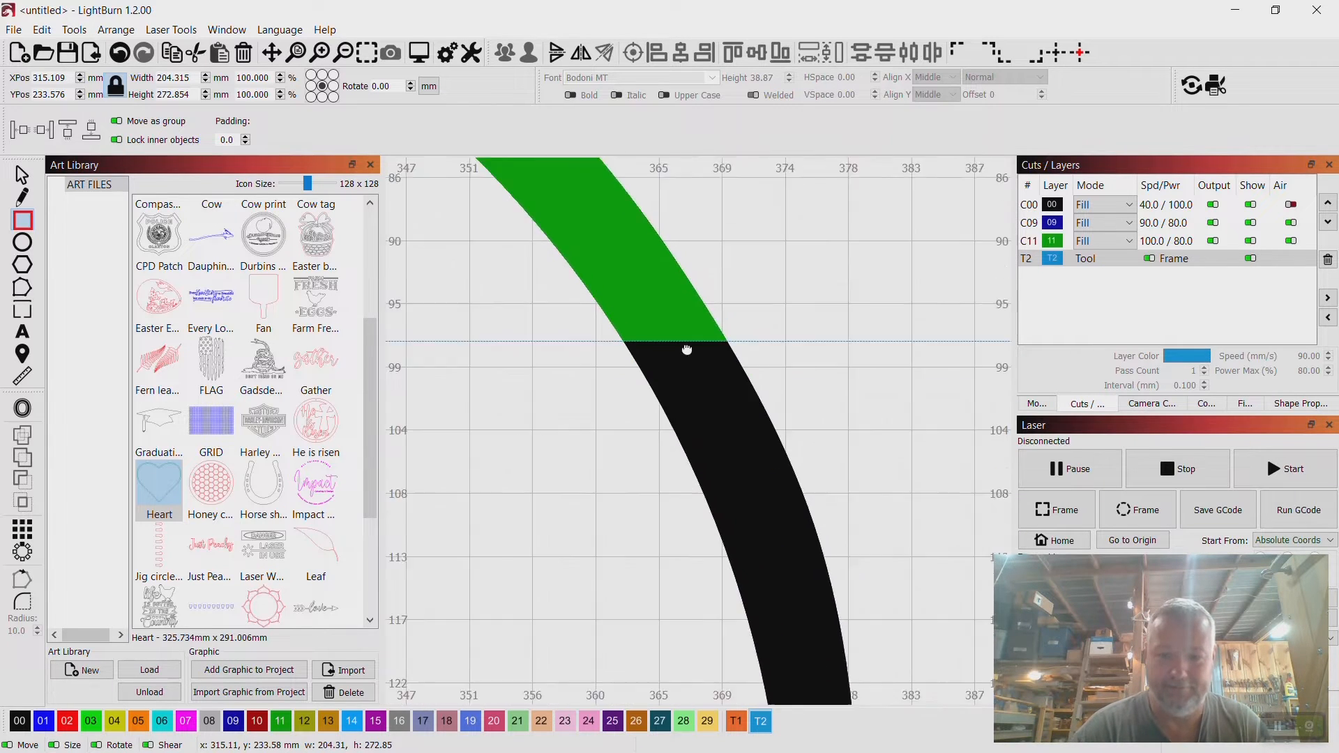
pyautogui.scroll(-8, 652, 278)
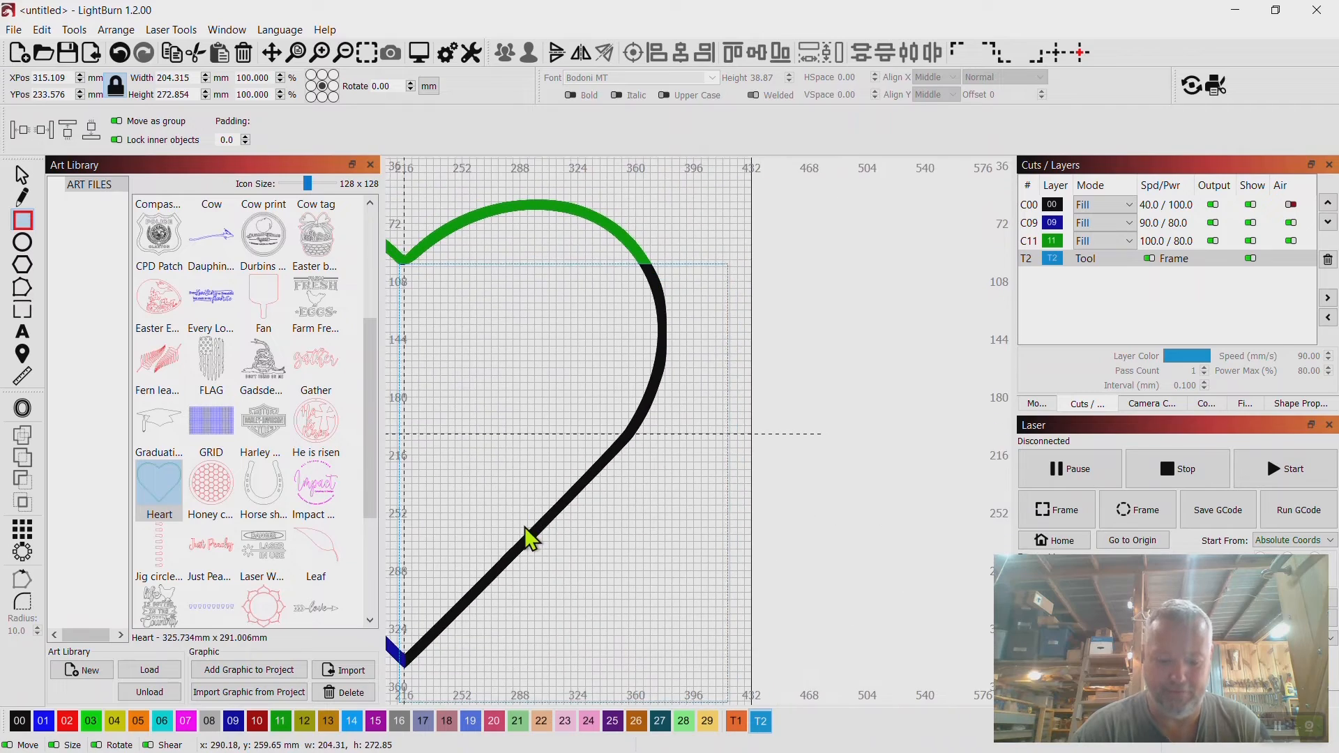
pyautogui.moveTo(526, 527); pyautogui.dragTo(790, 261)
pyautogui.scroll(5, 726, 359)
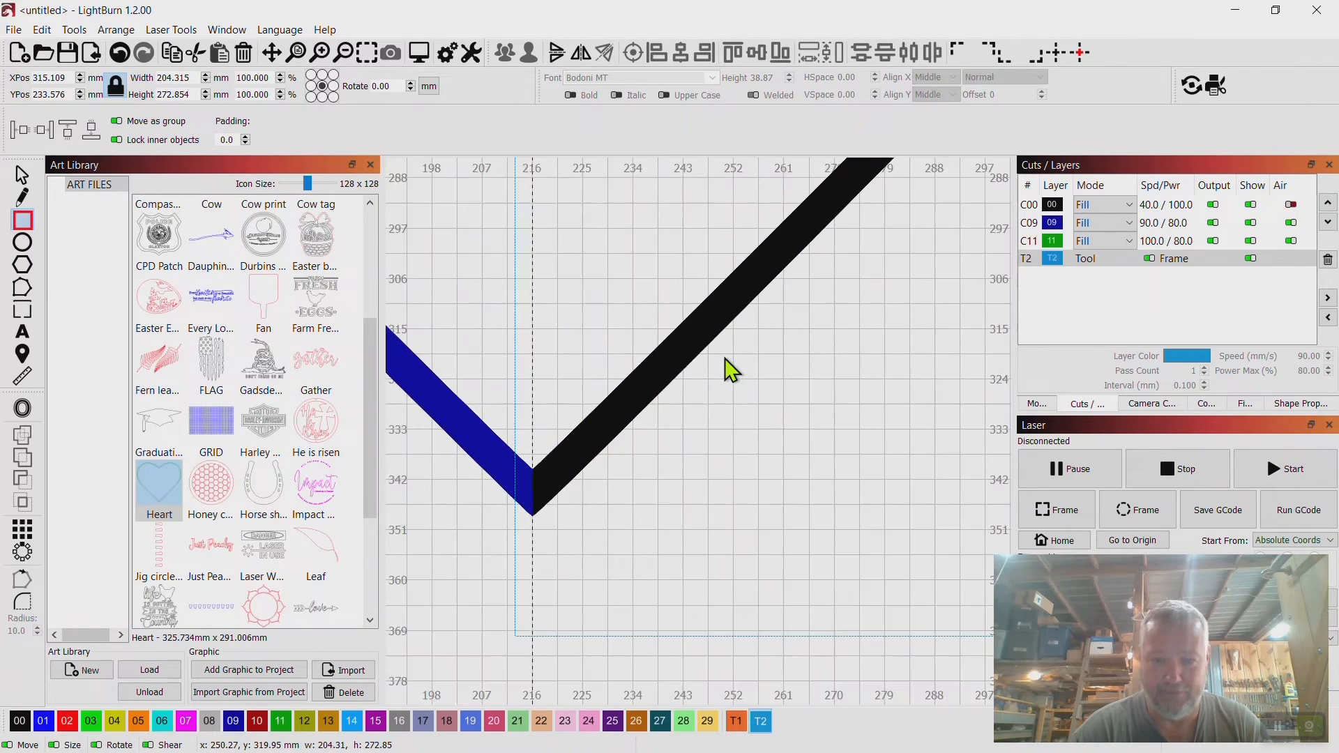
pyautogui.scroll(4, 726, 359)
pyautogui.moveTo(725, 358); pyautogui.dragTo(973, 229)
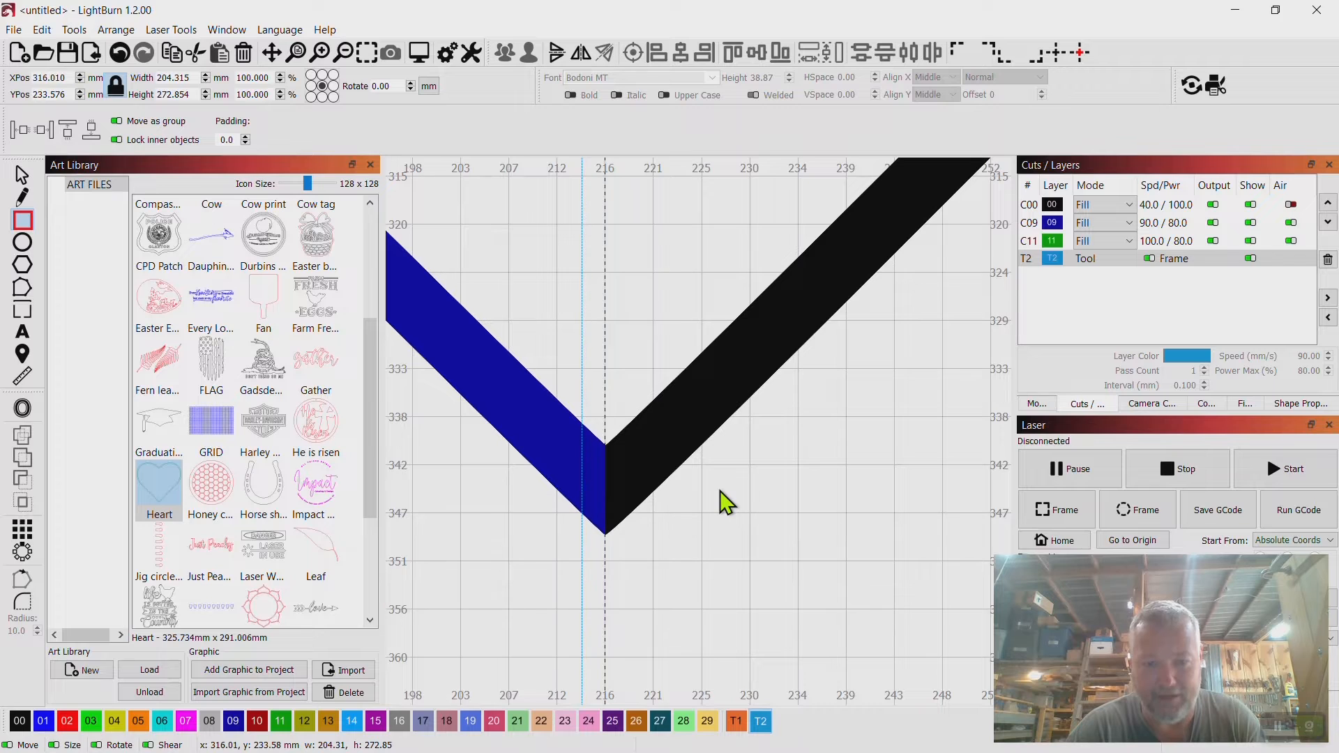
pyautogui.press('Right')
pyautogui.press('Right')
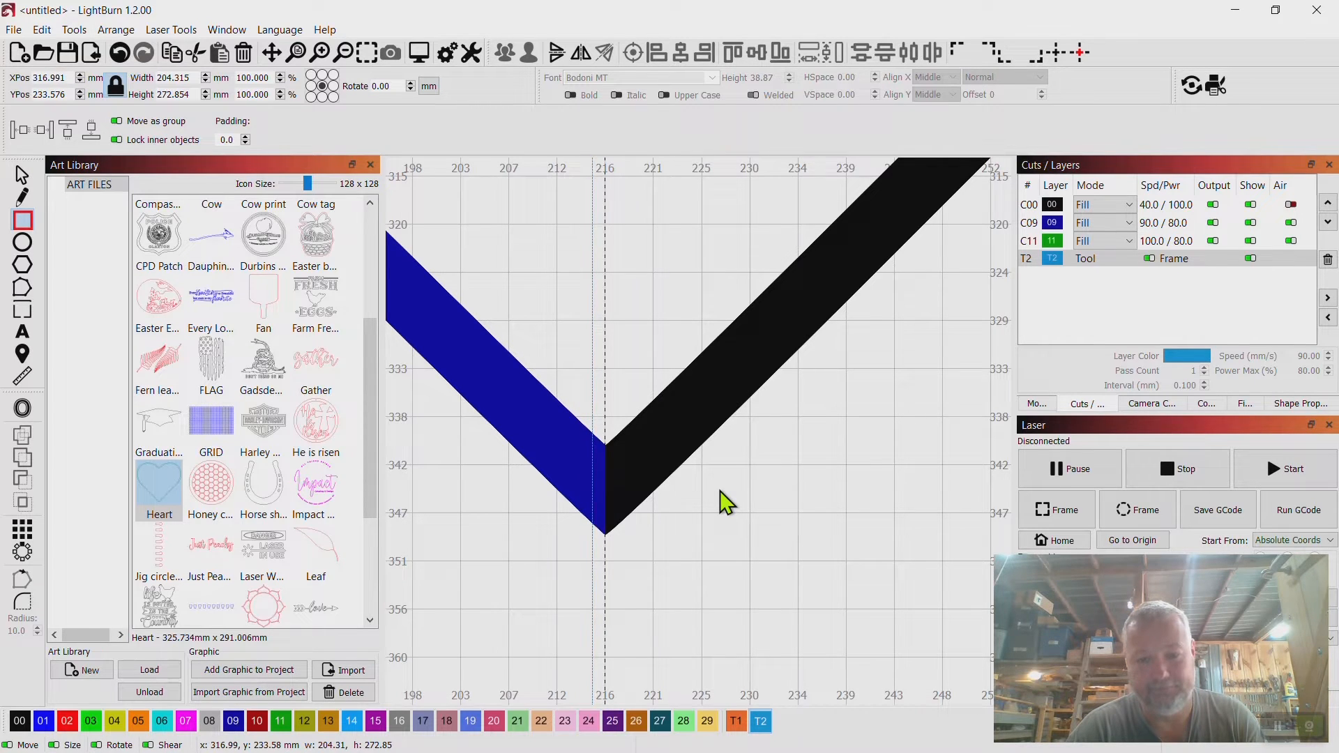
pyautogui.press('Right')
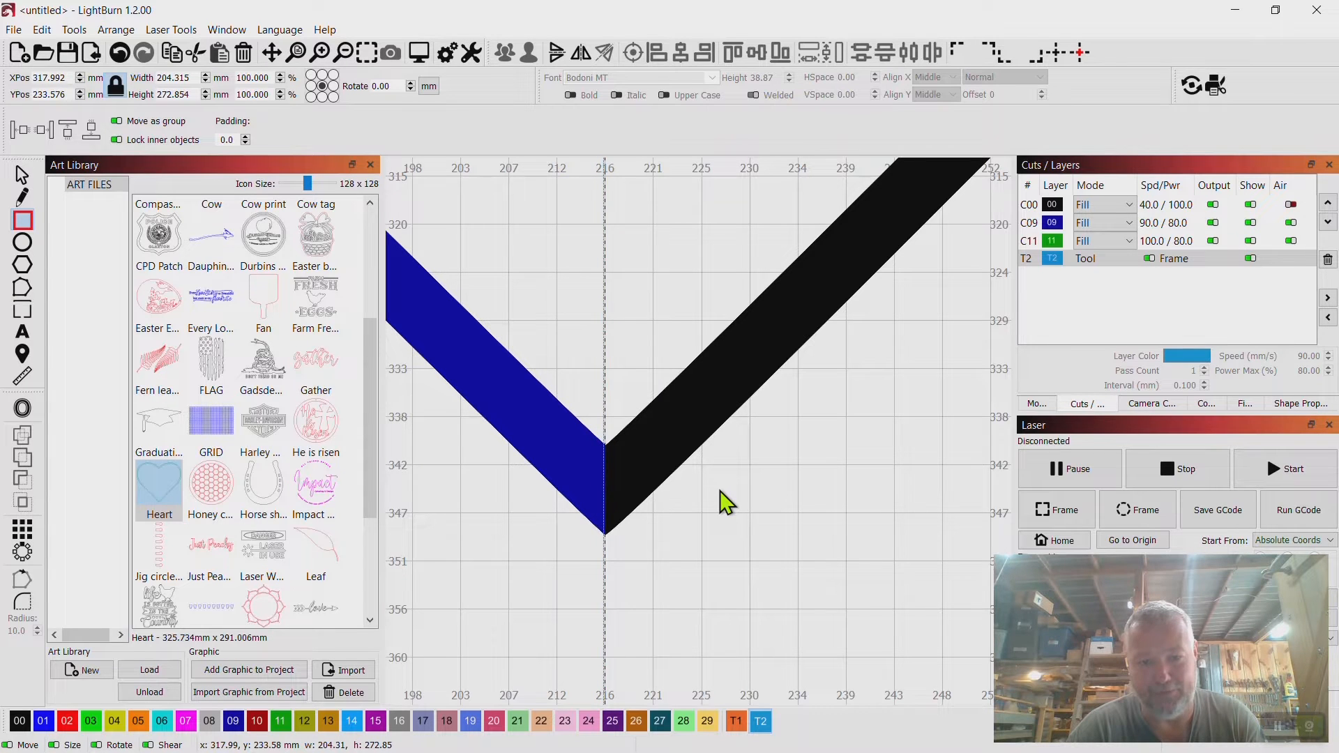
pyautogui.scroll(5, 621, 509)
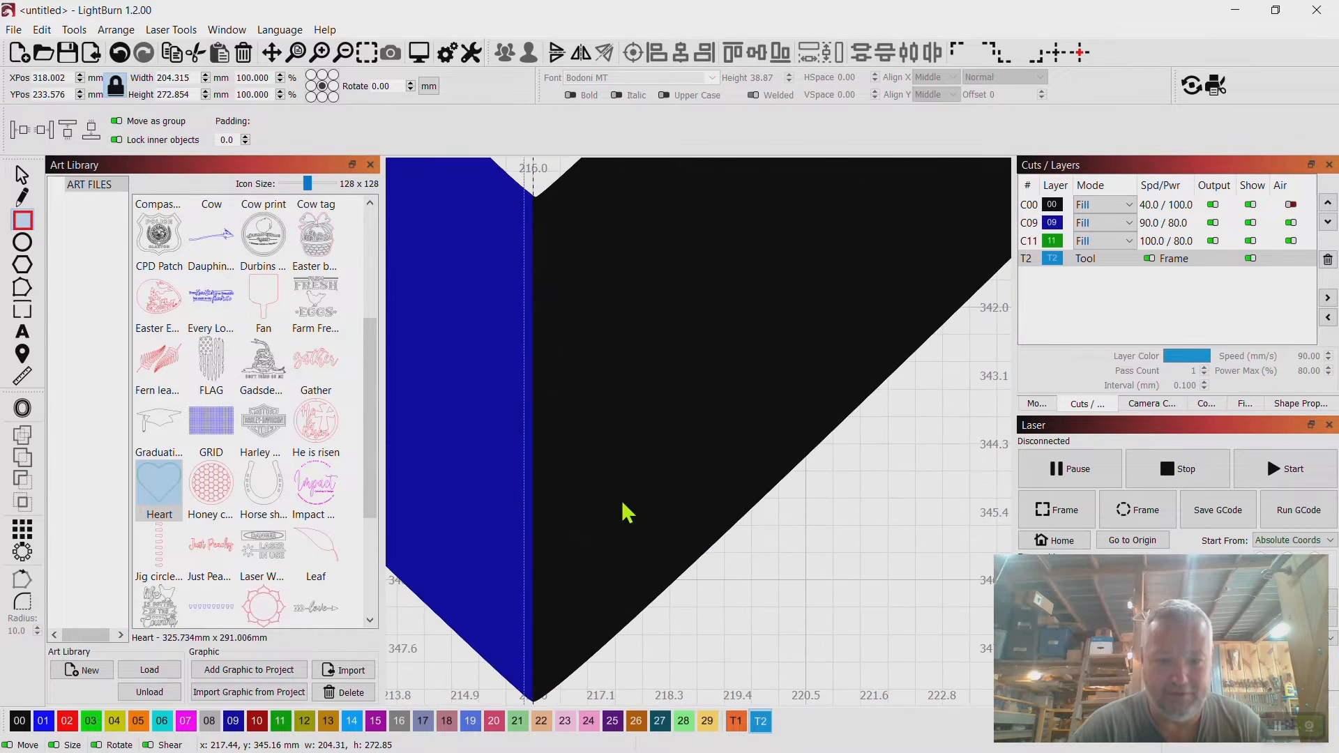
pyautogui.press('Right')
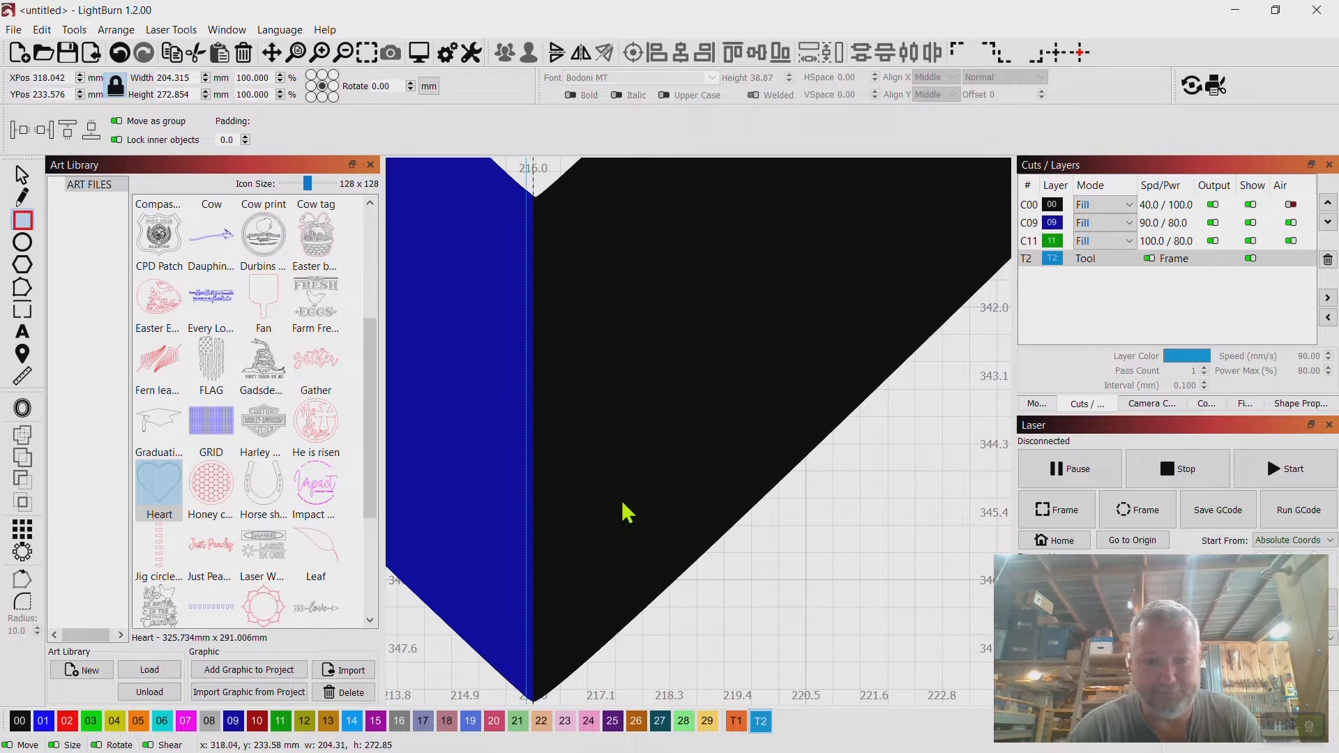
pyautogui.press('Right')
pyautogui.press('Right')
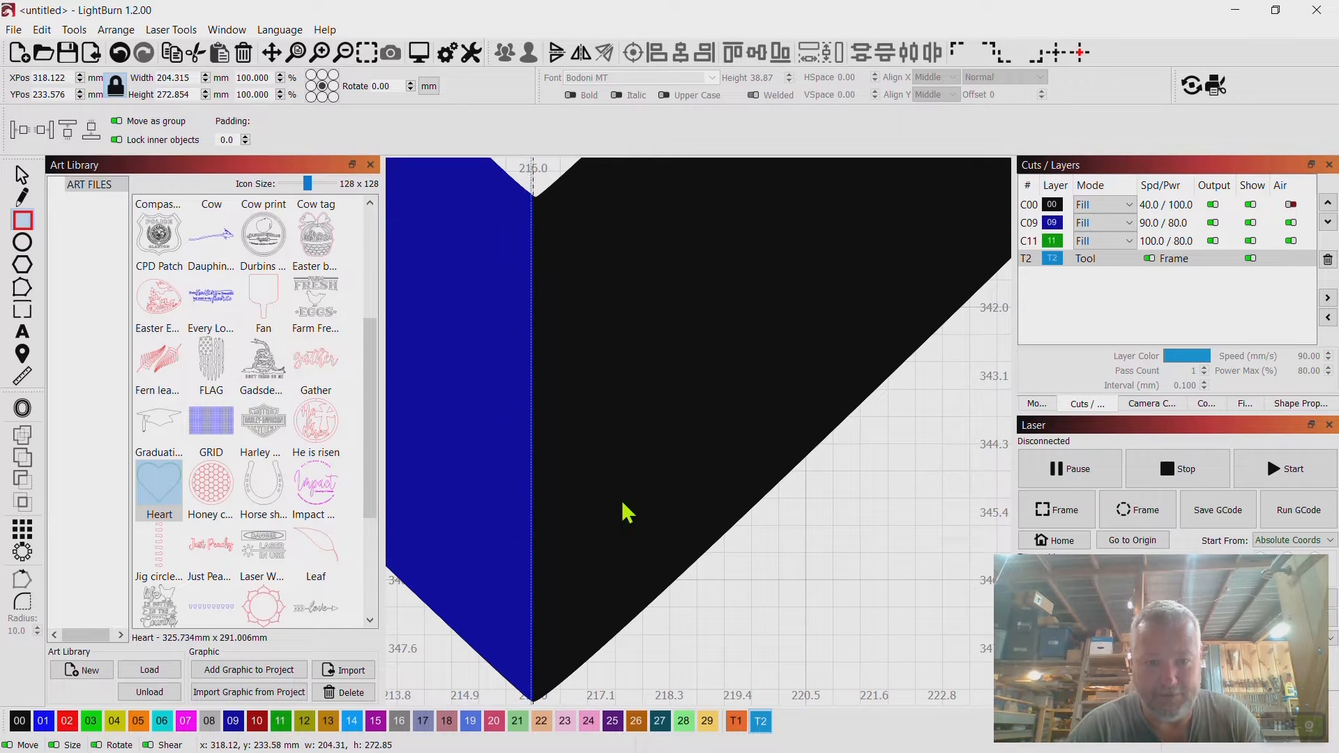
pyautogui.press('Right')
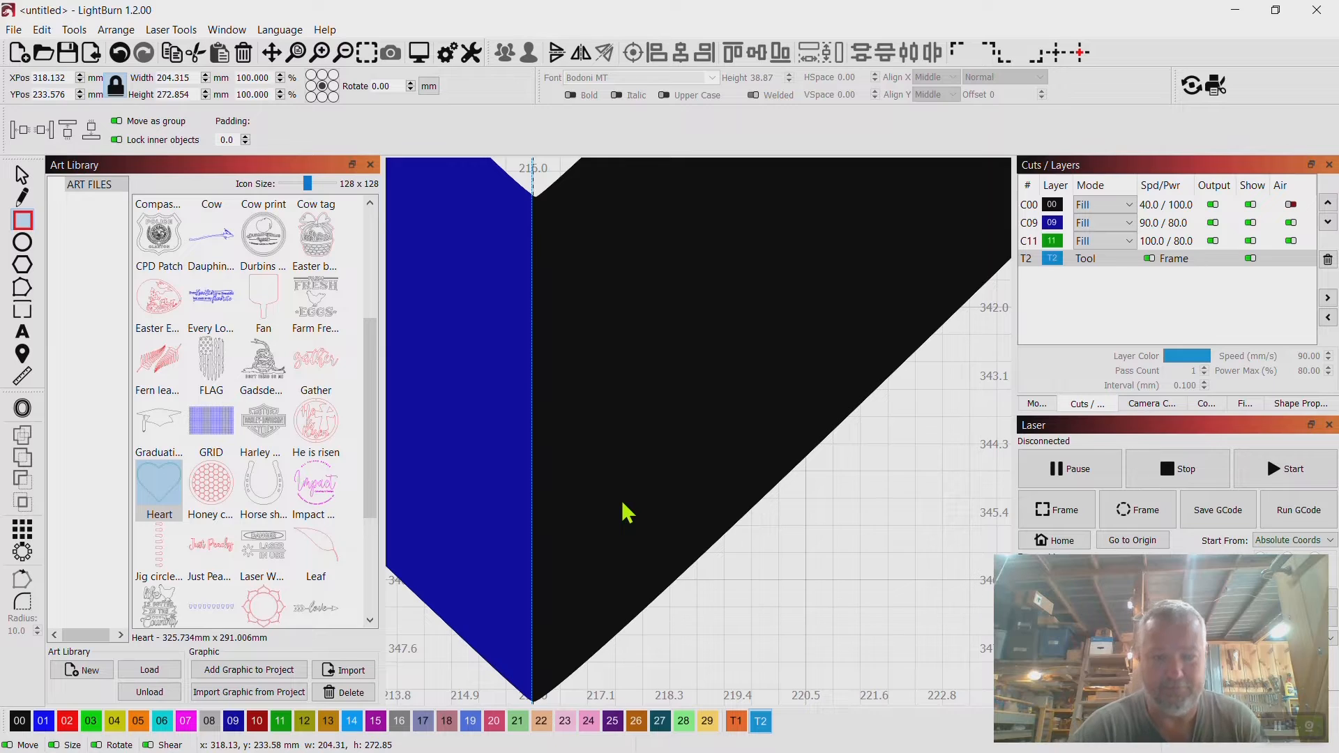
pyautogui.scroll(-8, 625, 512)
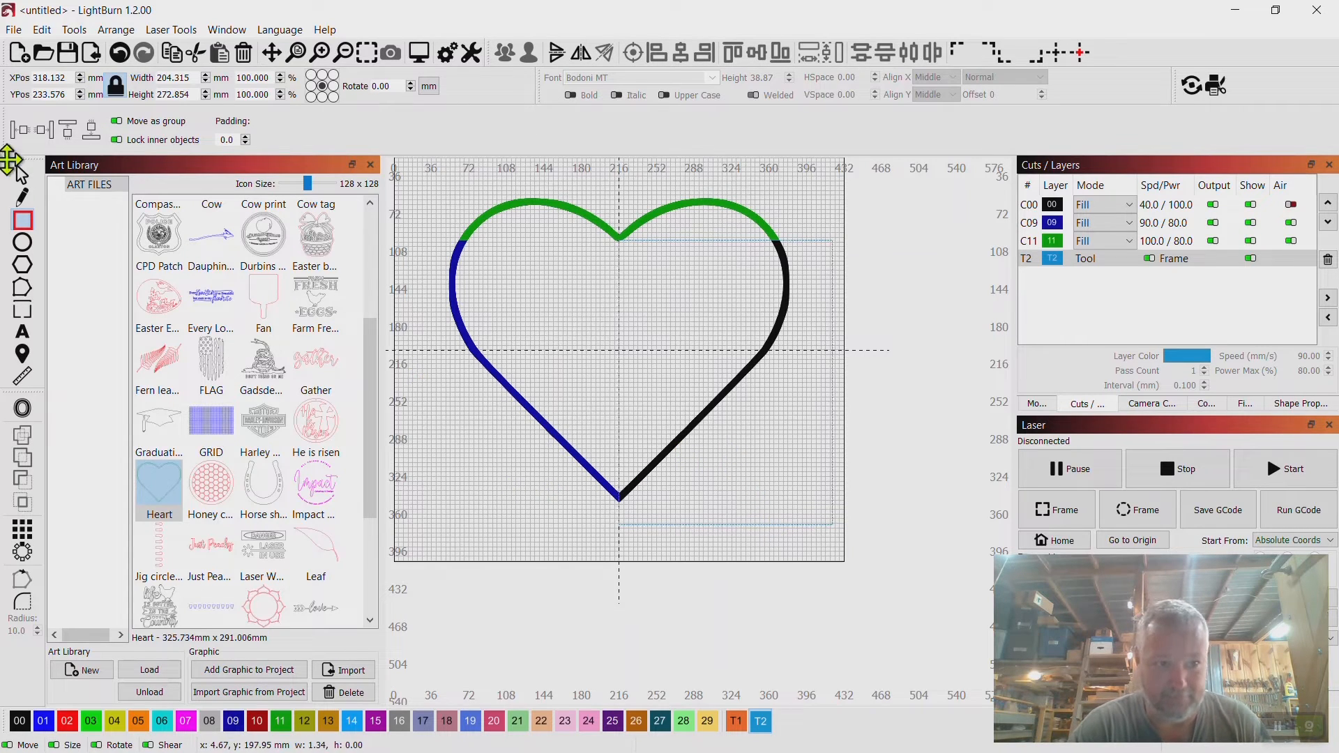
pyautogui.click(23, 174)
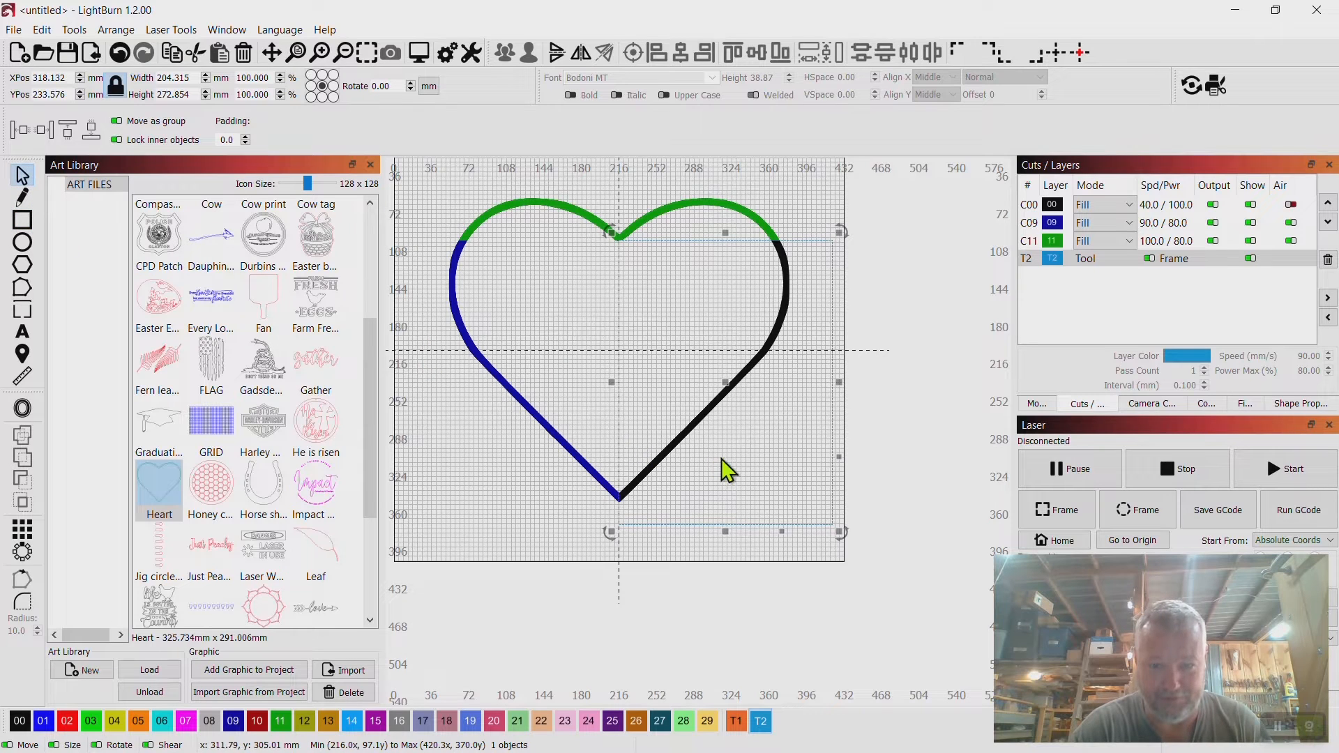
# Select both the heart and the new rectangle and Intersect them to keep only their shared lower-right area.
pyautogui.click(682, 500)
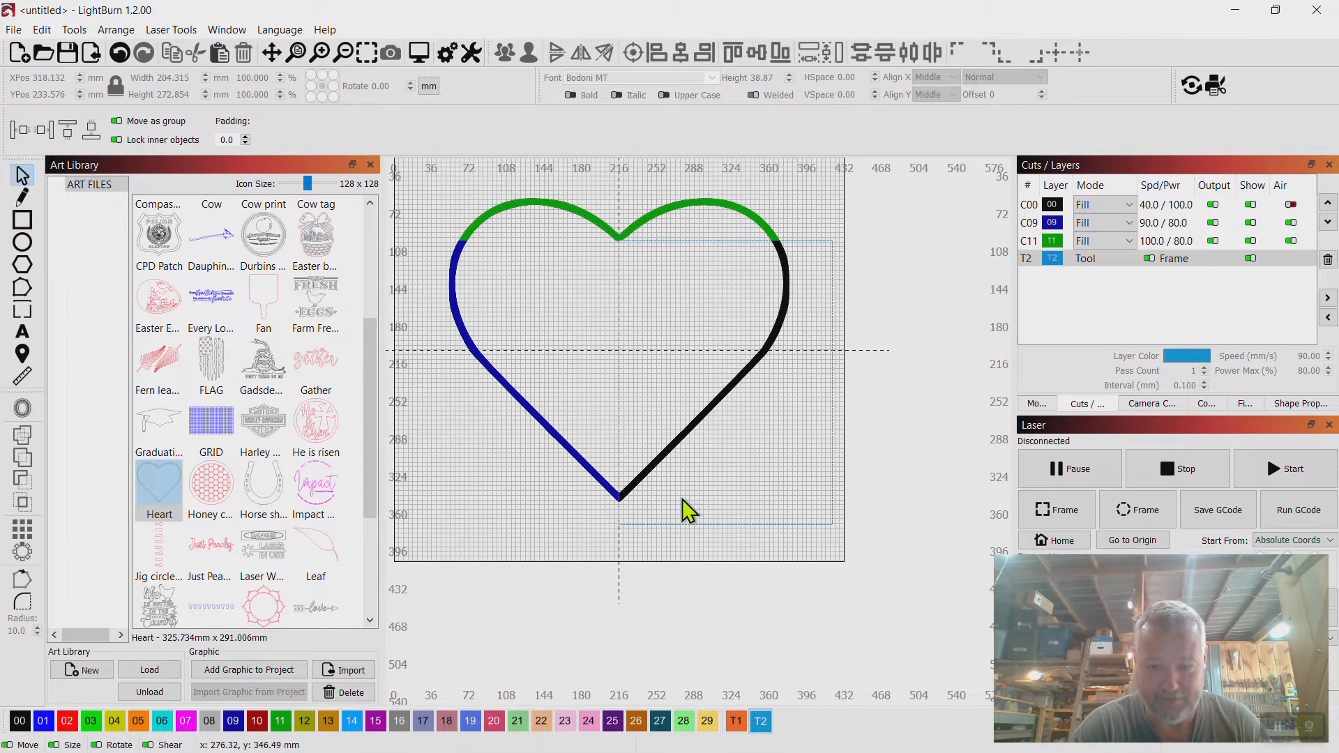
pyautogui.click(671, 447)
pyautogui.scroll(1, 665, 543)
pyautogui.scroll(1, 666, 543)
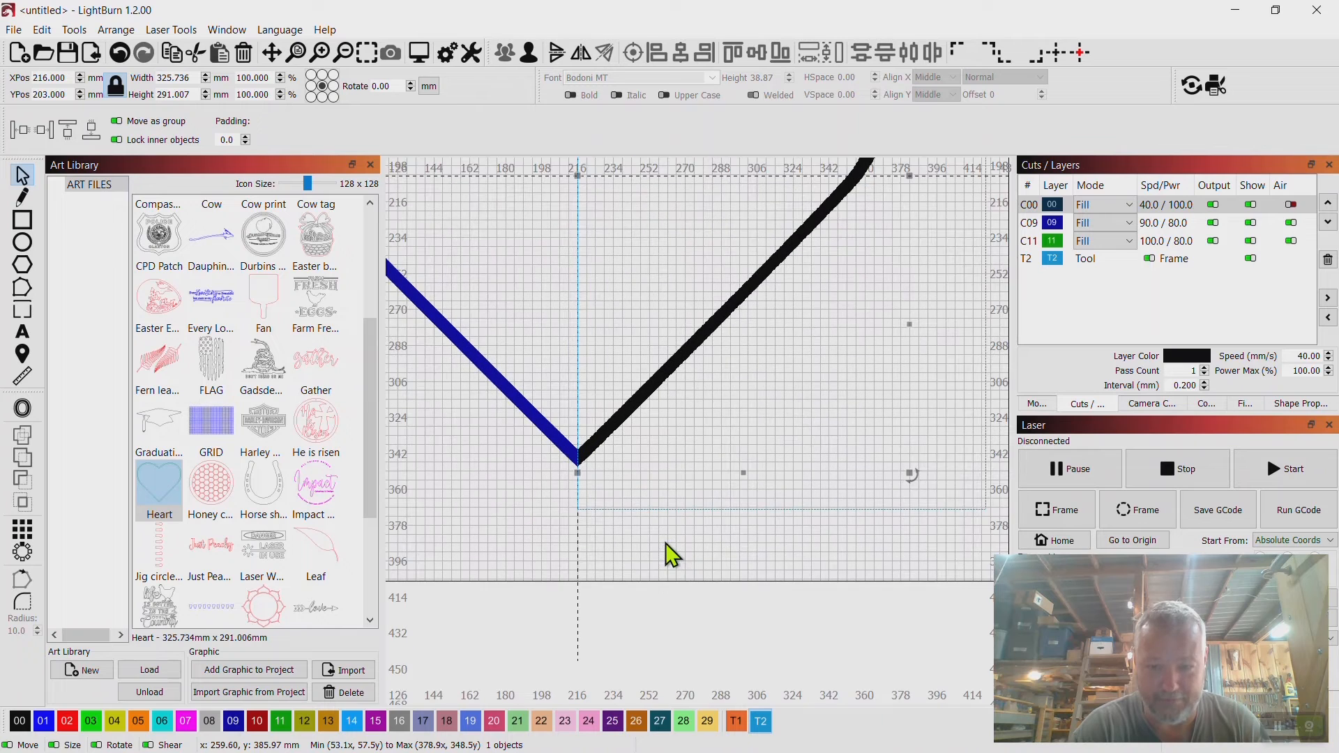
pyautogui.keyDown('shift'); pyautogui.click(681, 510); pyautogui.keyUp('shift')
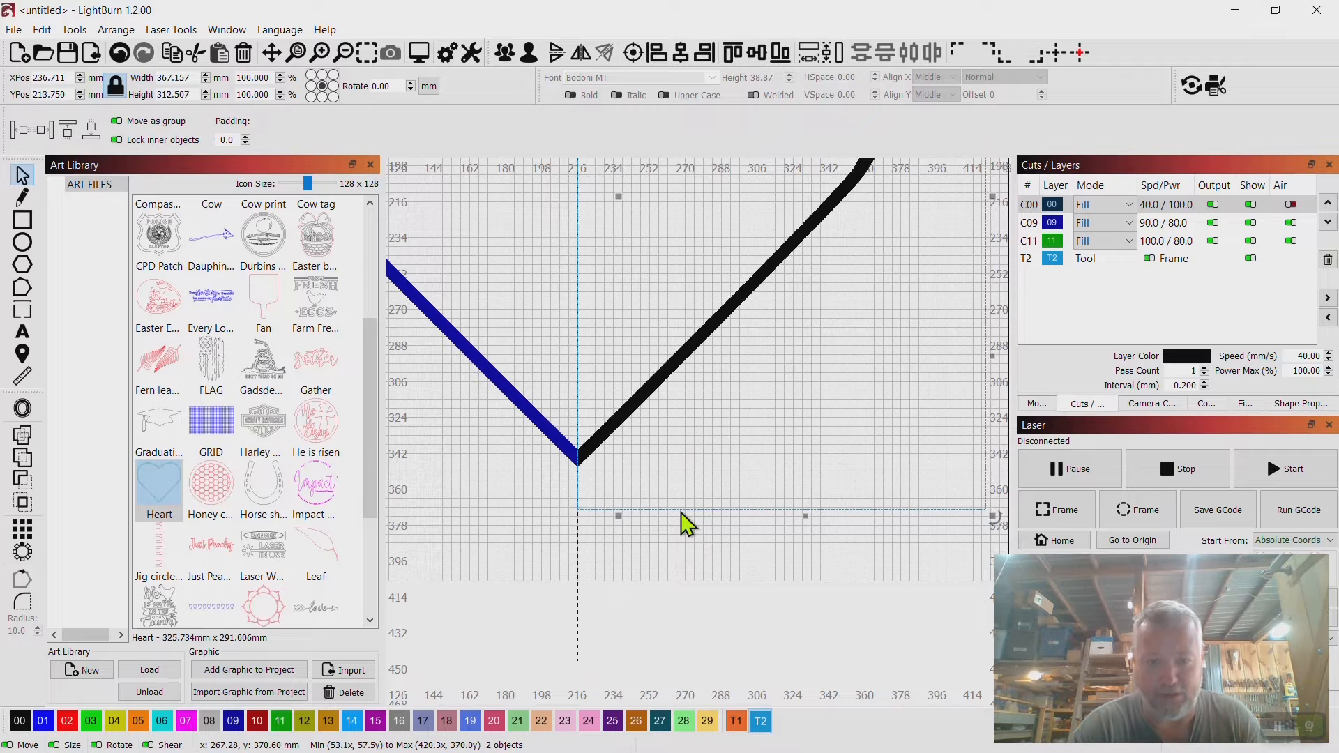
pyautogui.click(24, 503)
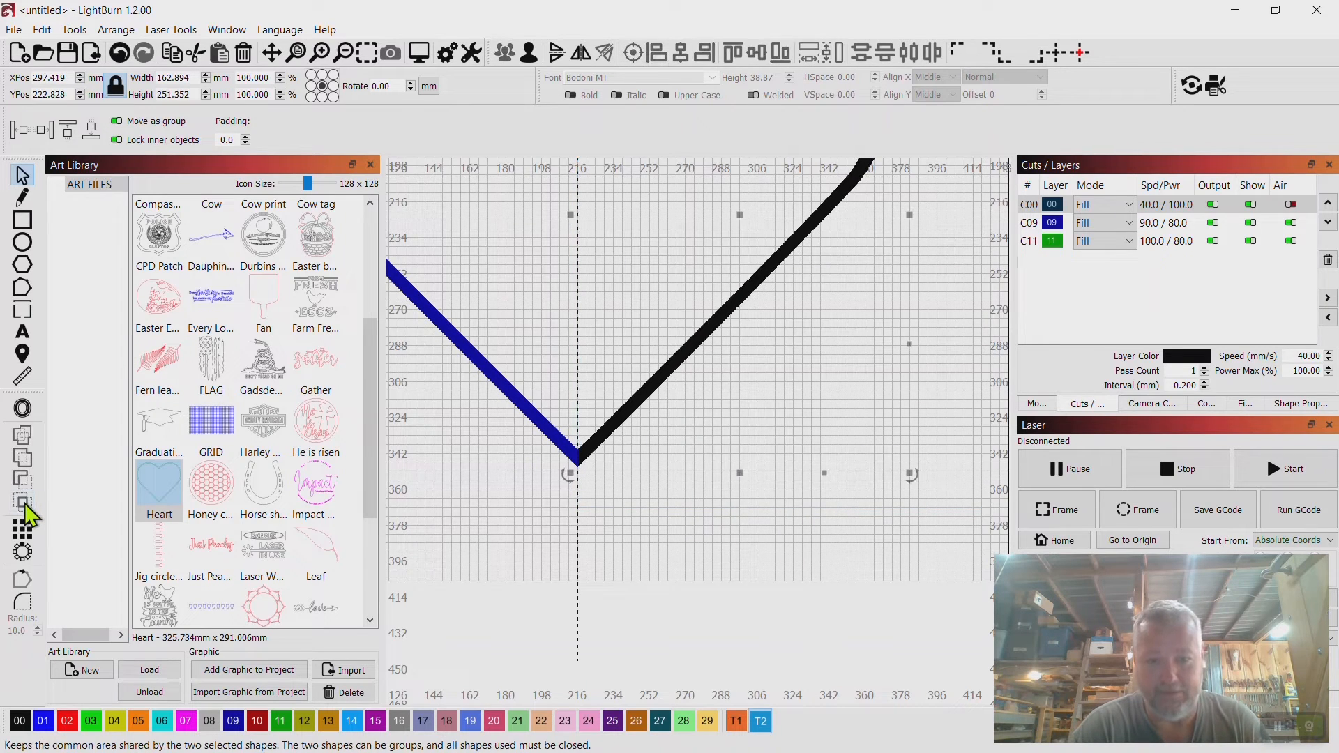
# Hide and reshow each section layer in turn to check the heart's three parts.
pyautogui.scroll(-5, 715, 394)
pyautogui.click(943, 254)
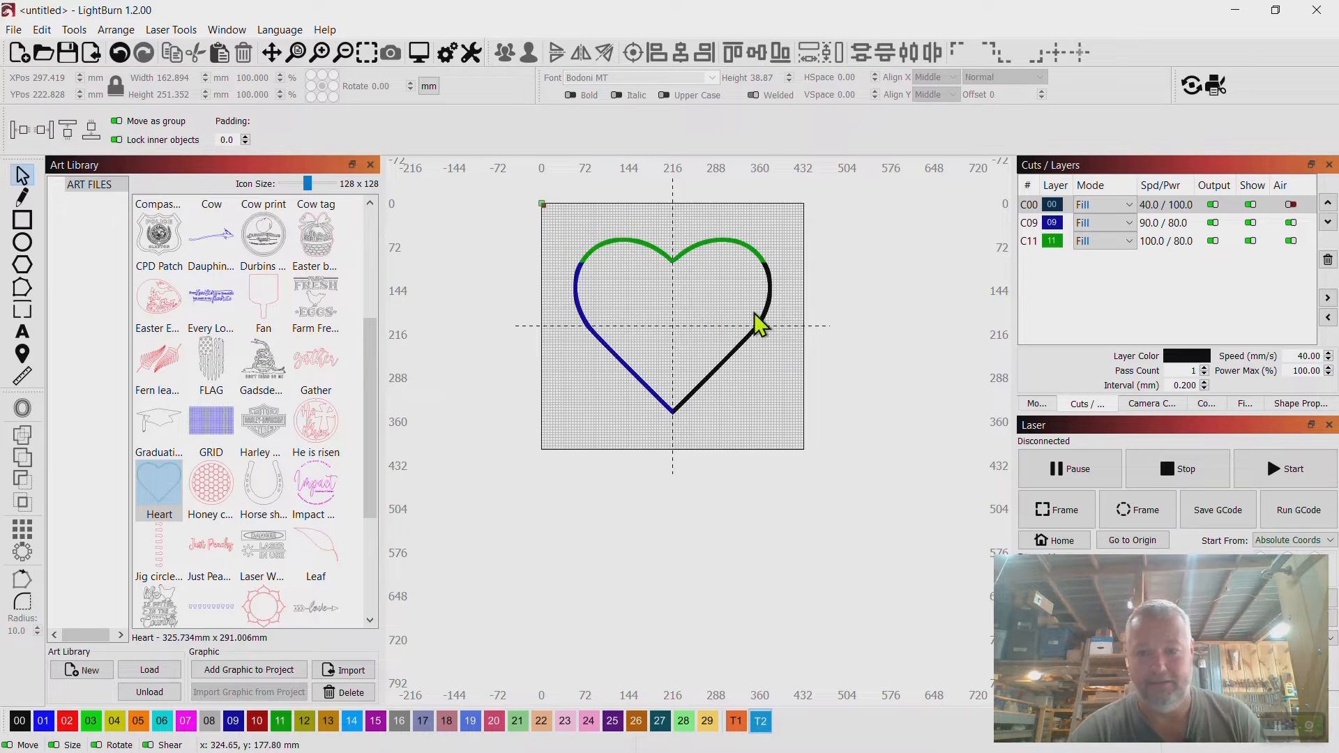
pyautogui.click(1250, 242)
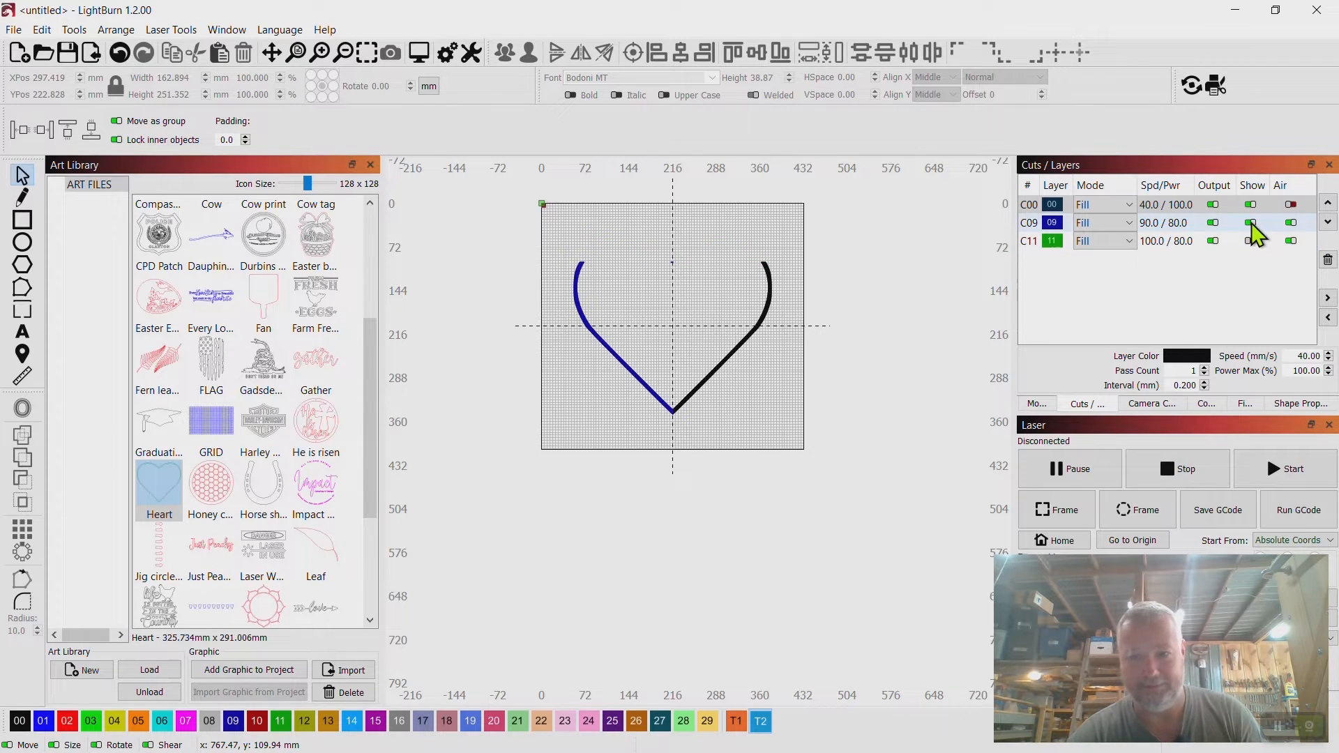
pyautogui.click(1251, 222)
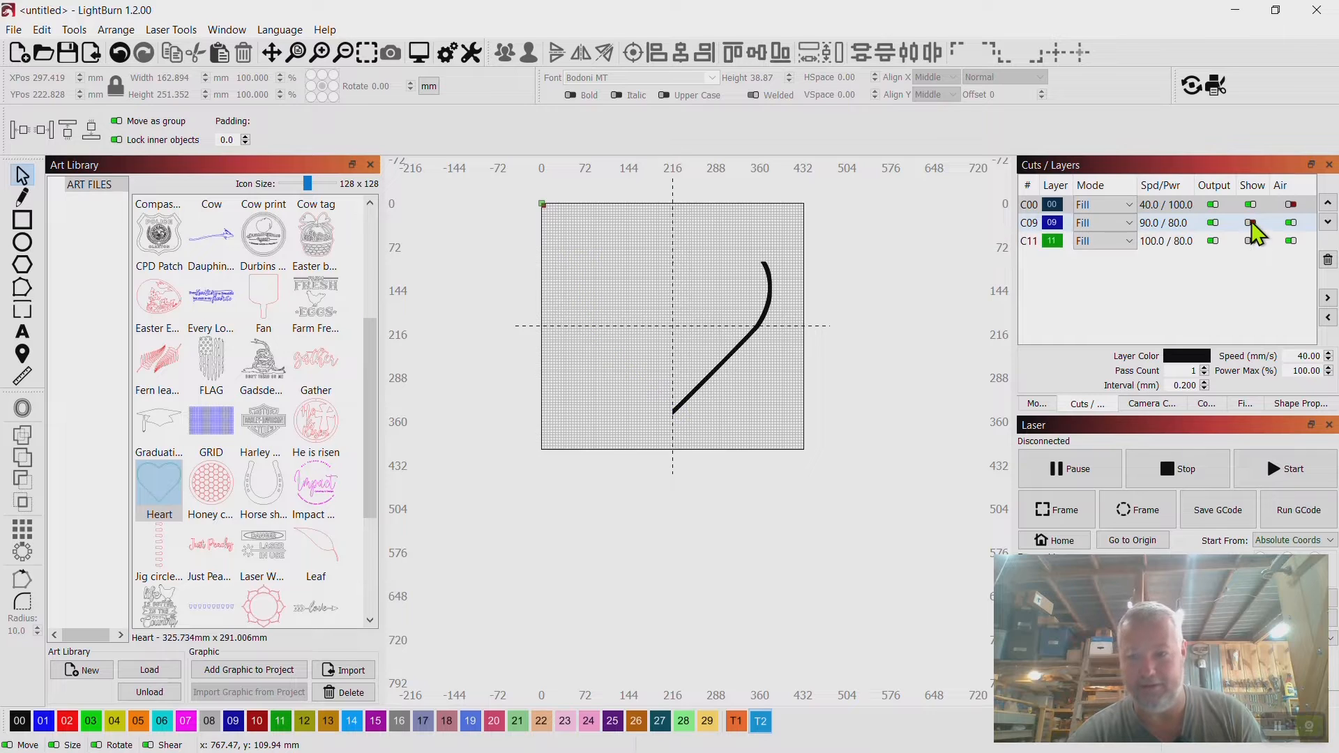
pyautogui.click(1251, 205)
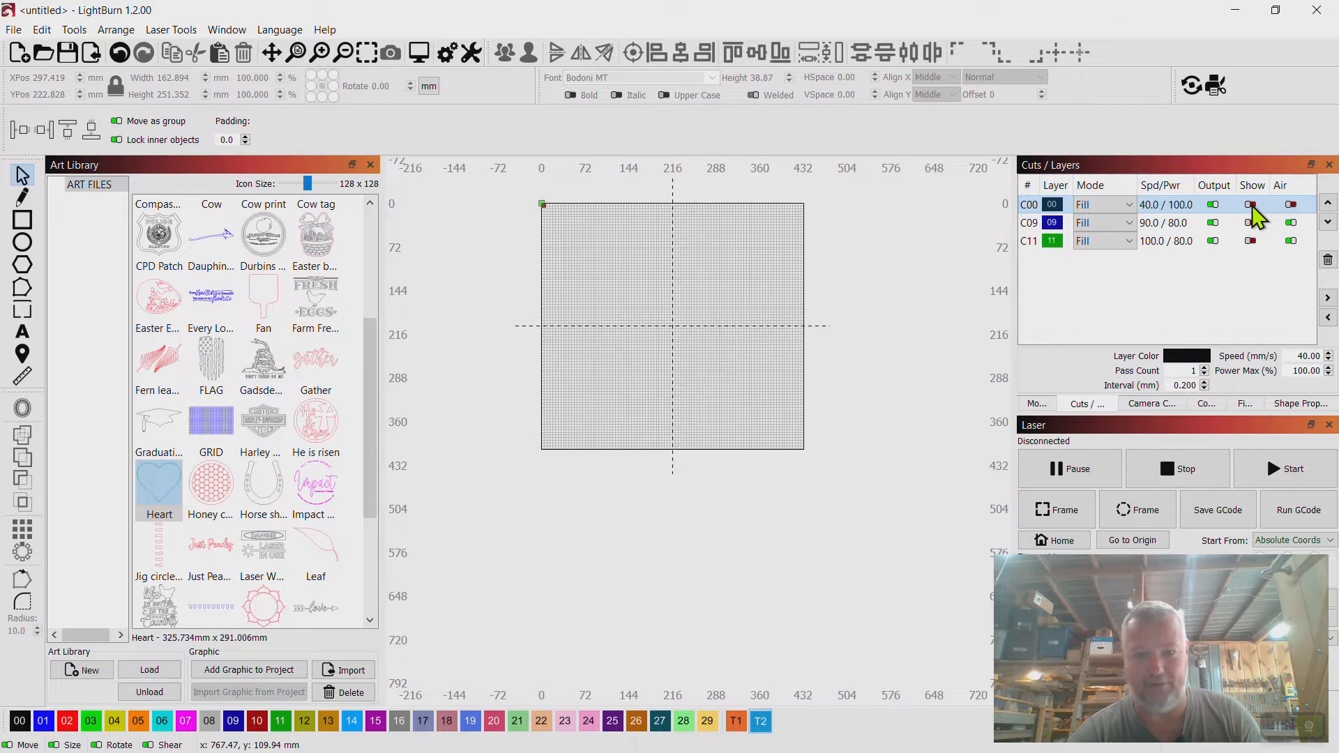
pyautogui.click(1250, 204)
pyautogui.click(1251, 222)
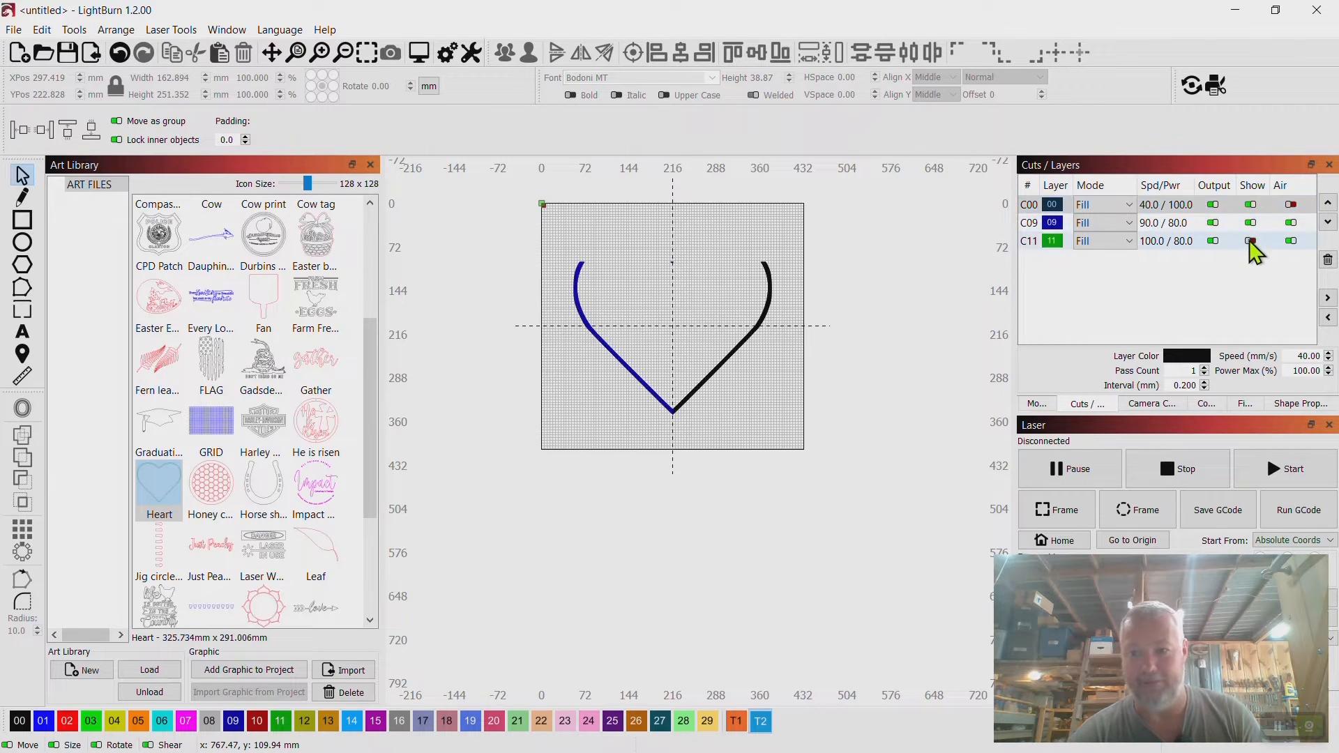
pyautogui.click(1251, 240)
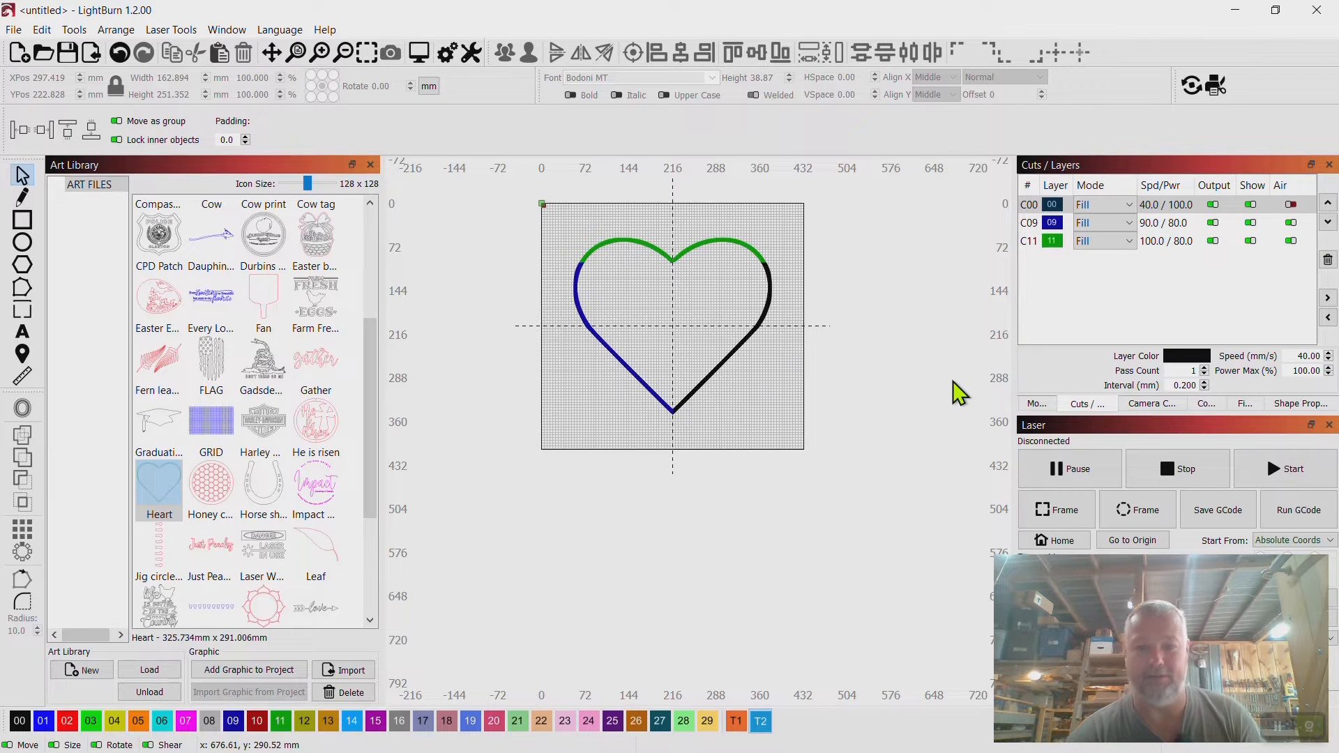
# Preview the job output.
pyautogui.rightClick(673, 329)
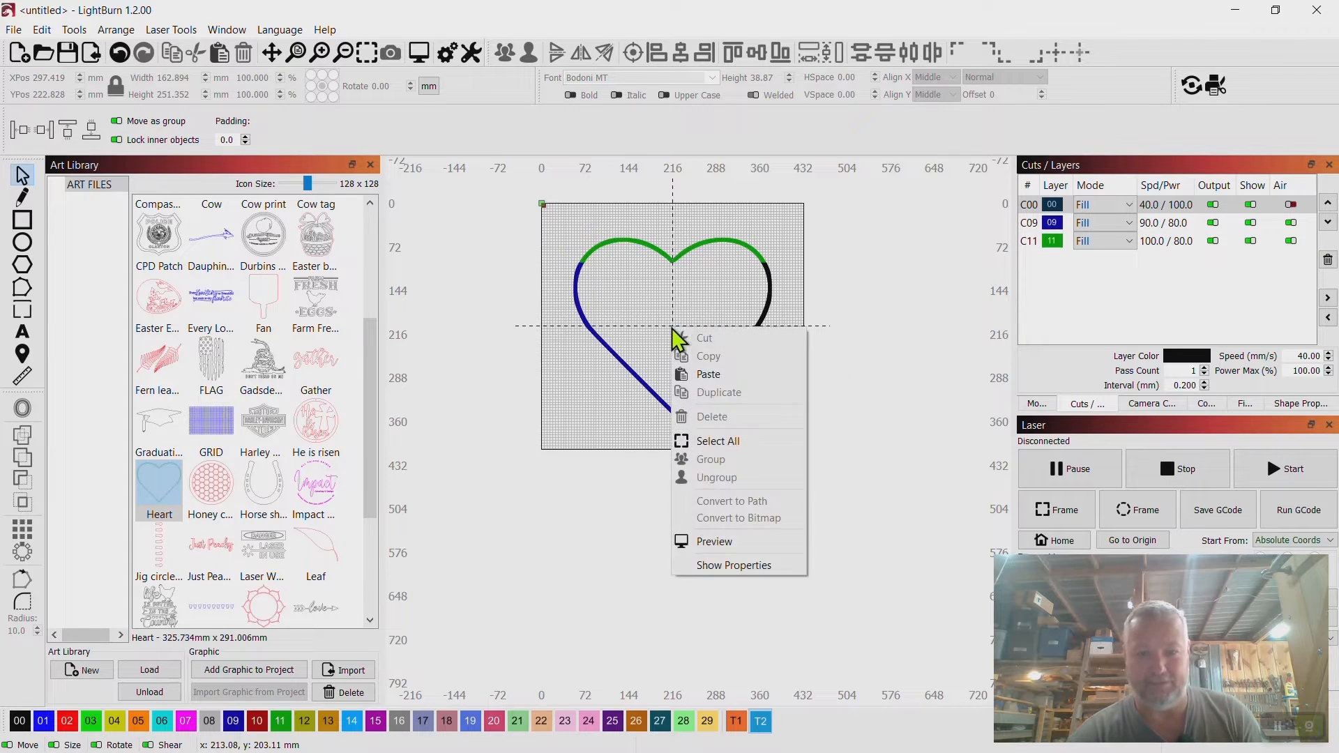
pyautogui.click(725, 543)
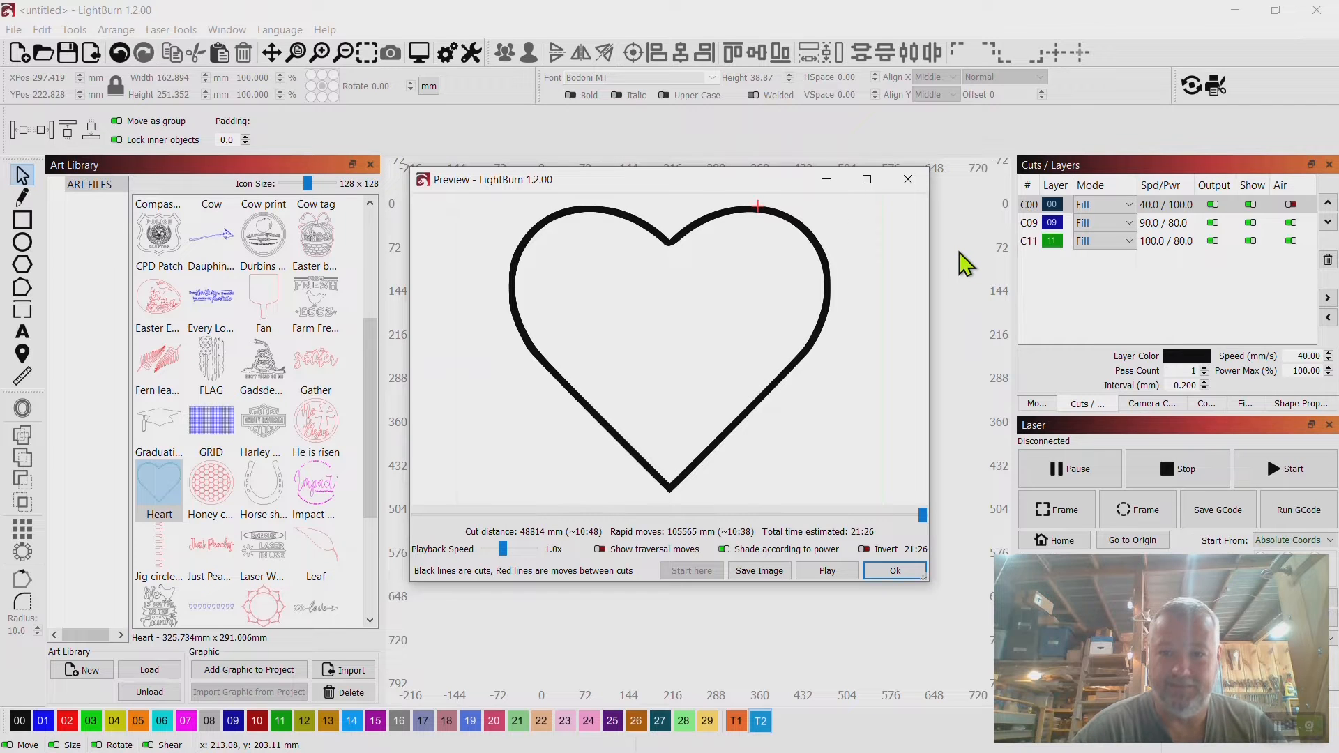
pyautogui.click(909, 181)
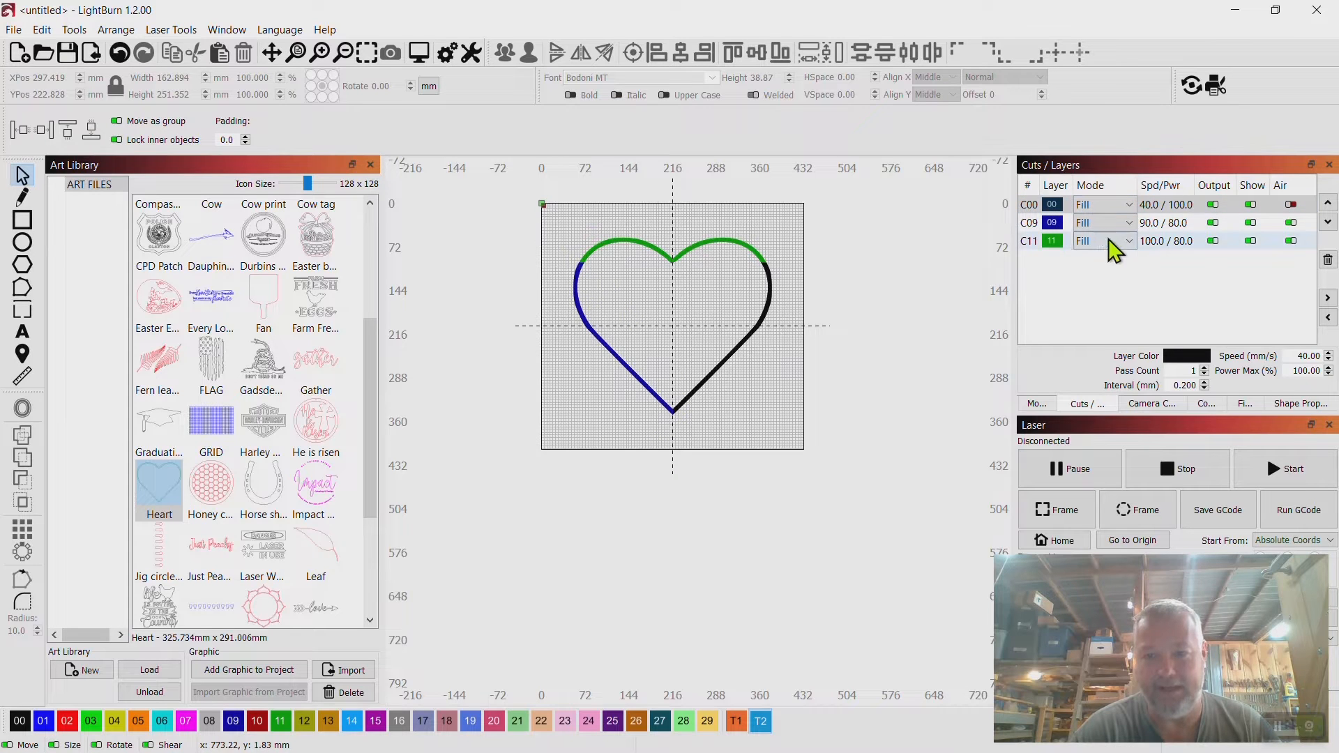
# Move the green C11 layer to the top of the layer list.
pyautogui.click(1149, 241)
pyautogui.moveTo(1148, 241); pyautogui.dragTo(1120, 198)
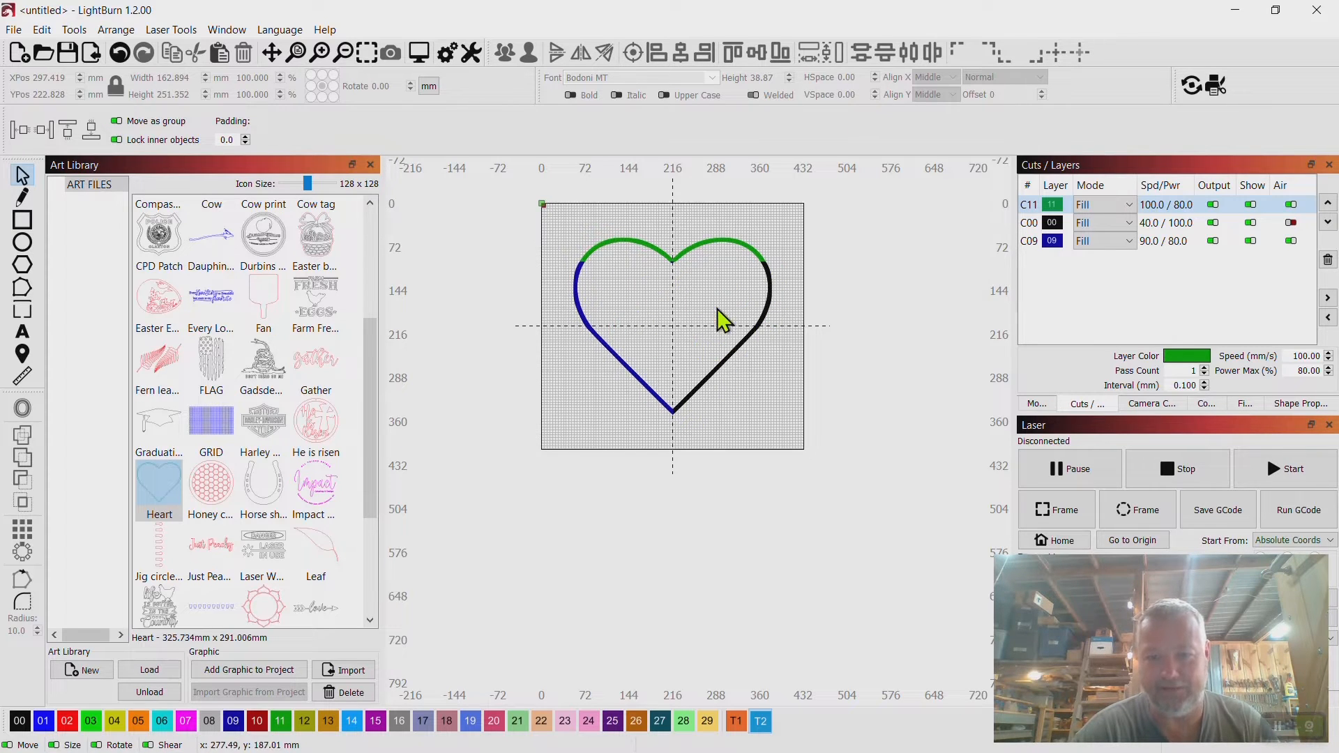
# Hide the green C11, black C00 and blue C09 section layers.
pyautogui.rightClick(678, 313)
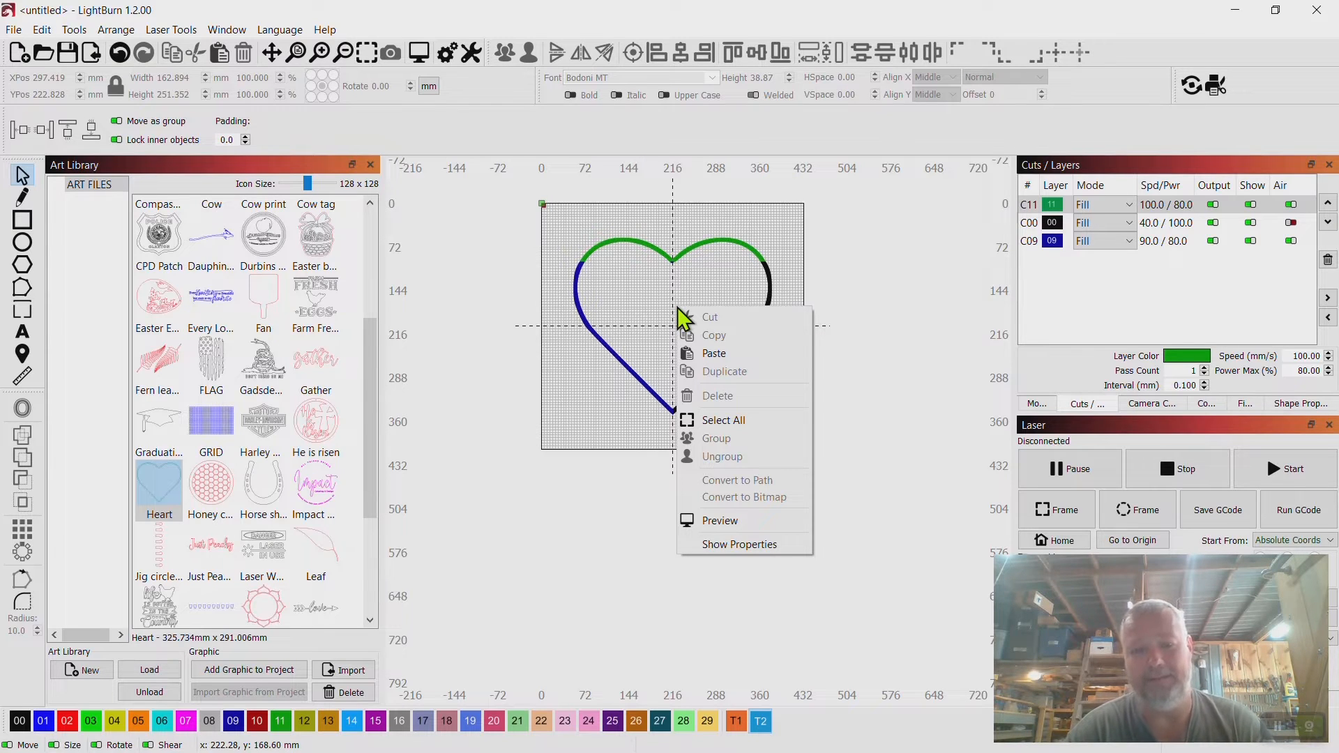
pyautogui.click(886, 270)
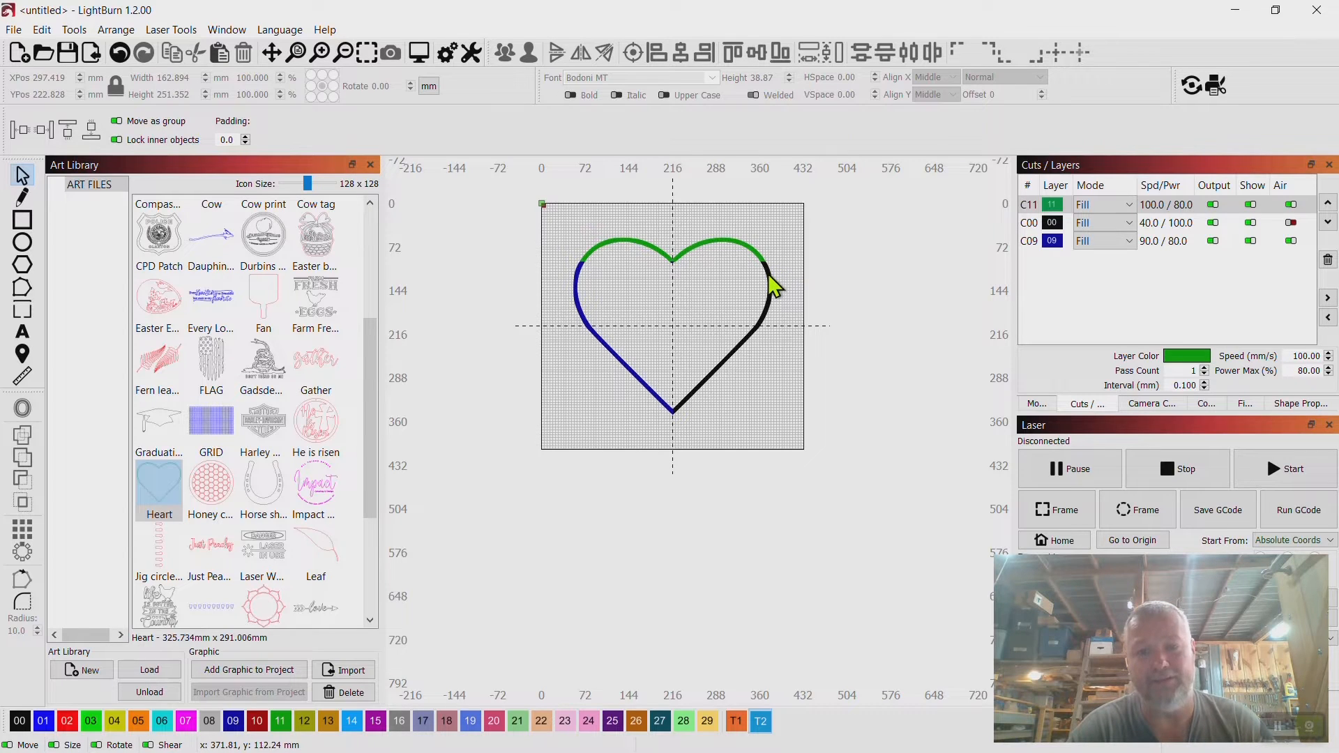
pyautogui.click(768, 274)
pyautogui.click(881, 302)
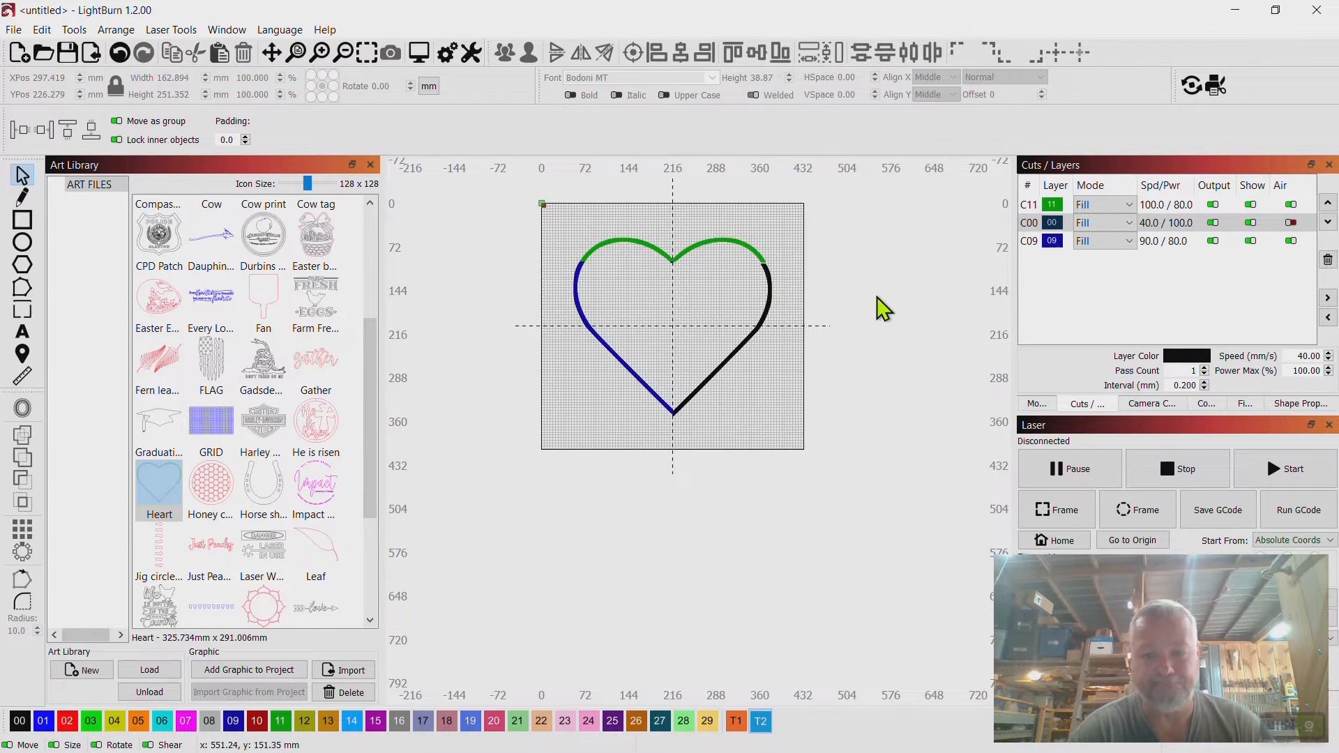
pyautogui.click(1251, 204)
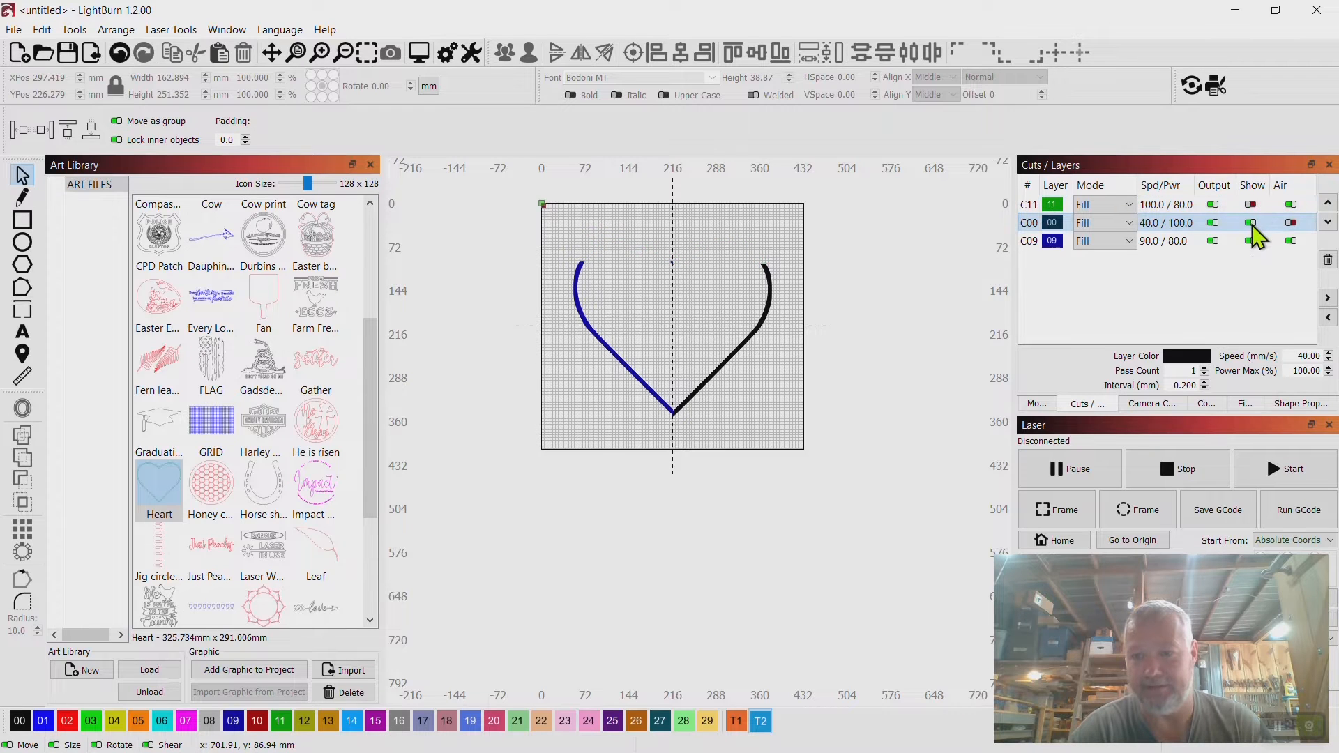
pyautogui.click(1252, 225)
pyautogui.click(1252, 241)
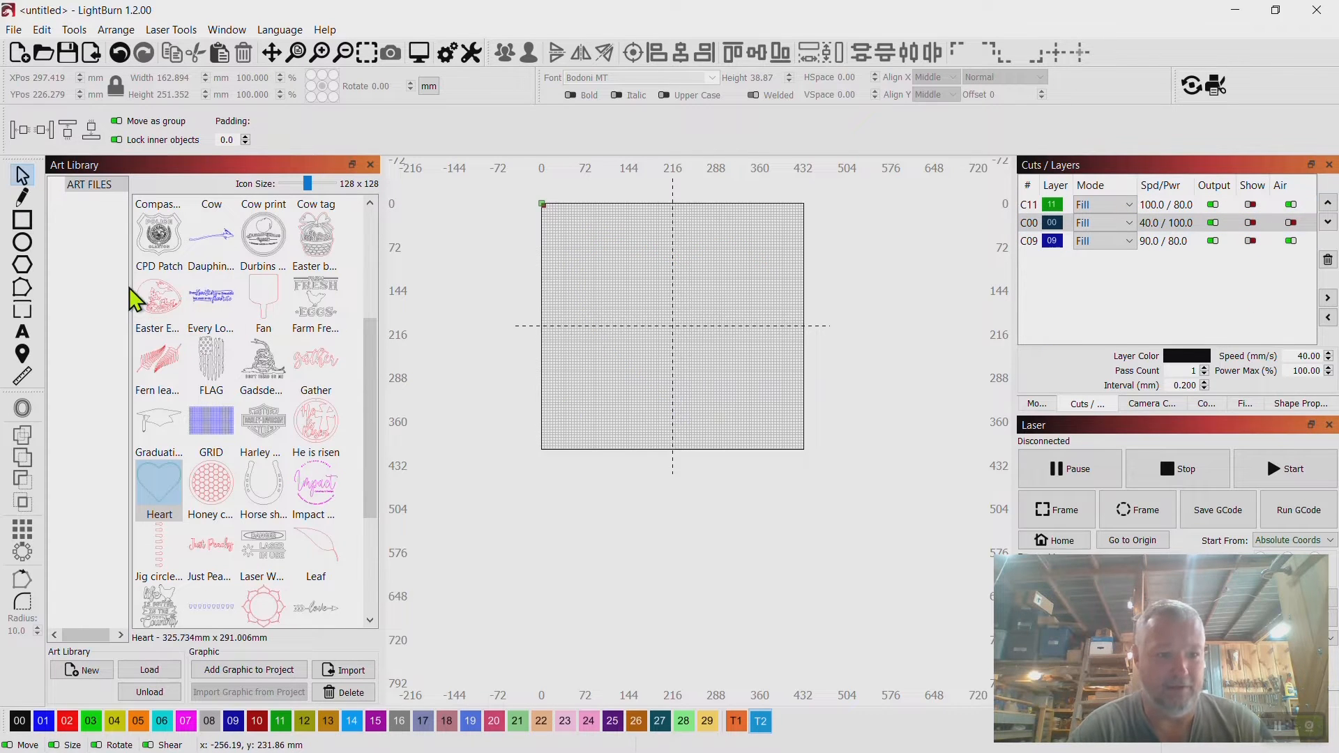
# Place the Heart from the art library onto the canvas and assign it to layer 10.
pyautogui.moveTo(370, 371)
pyautogui.mouseDown()
pyautogui.moveTo(373, 493)
pyautogui.moveTo(365, 325)
pyautogui.moveTo(366, 383)
pyautogui.mouseUp()
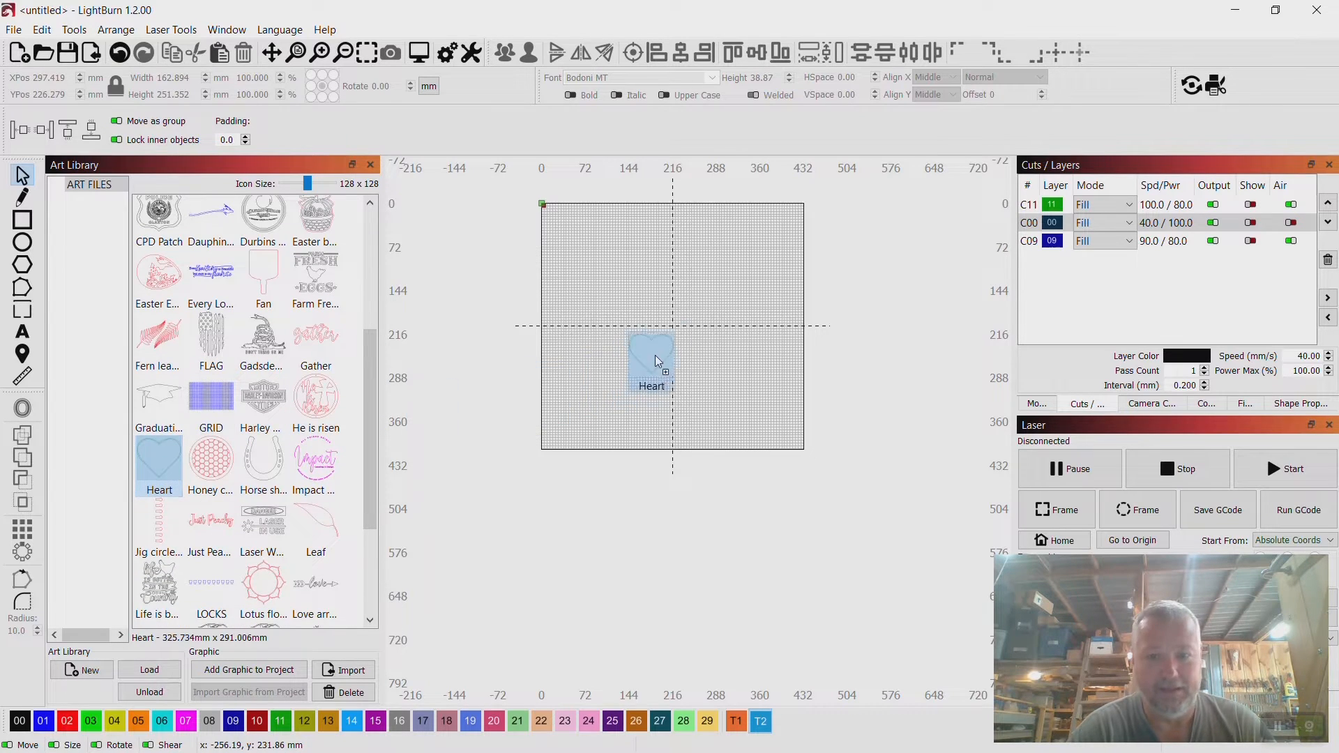
pyautogui.moveTo(655, 354); pyautogui.dragTo(660, 353)
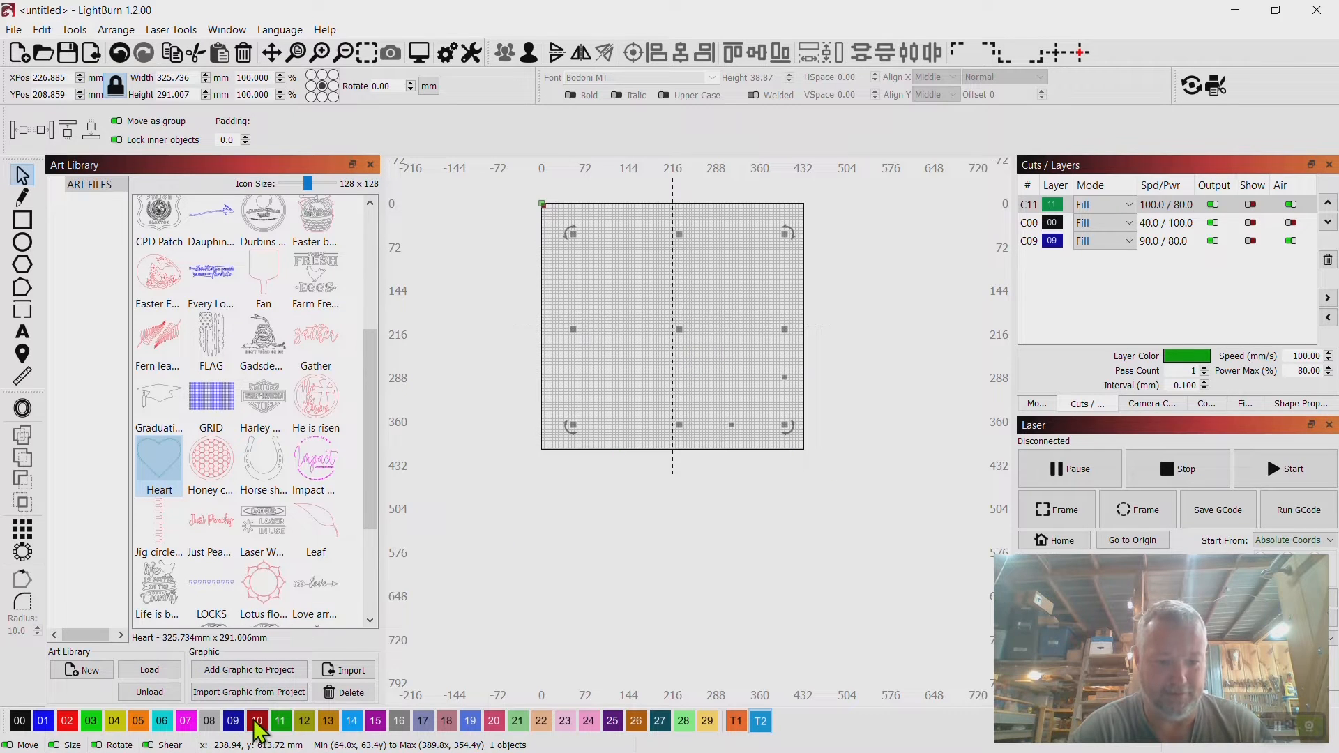
pyautogui.click(255, 723)
# Set layer C10's mode to Fill.
pyautogui.click(1127, 259)
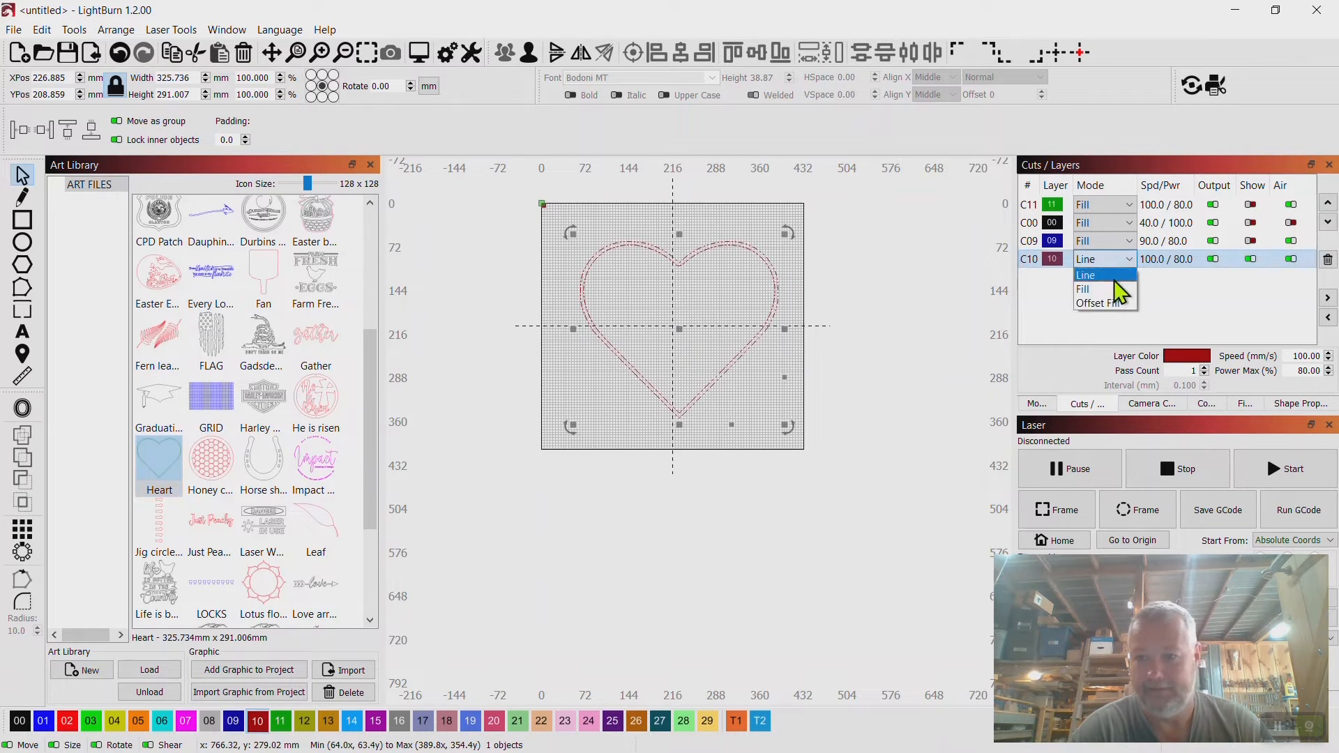
pyautogui.click(1099, 289)
pyautogui.click(909, 328)
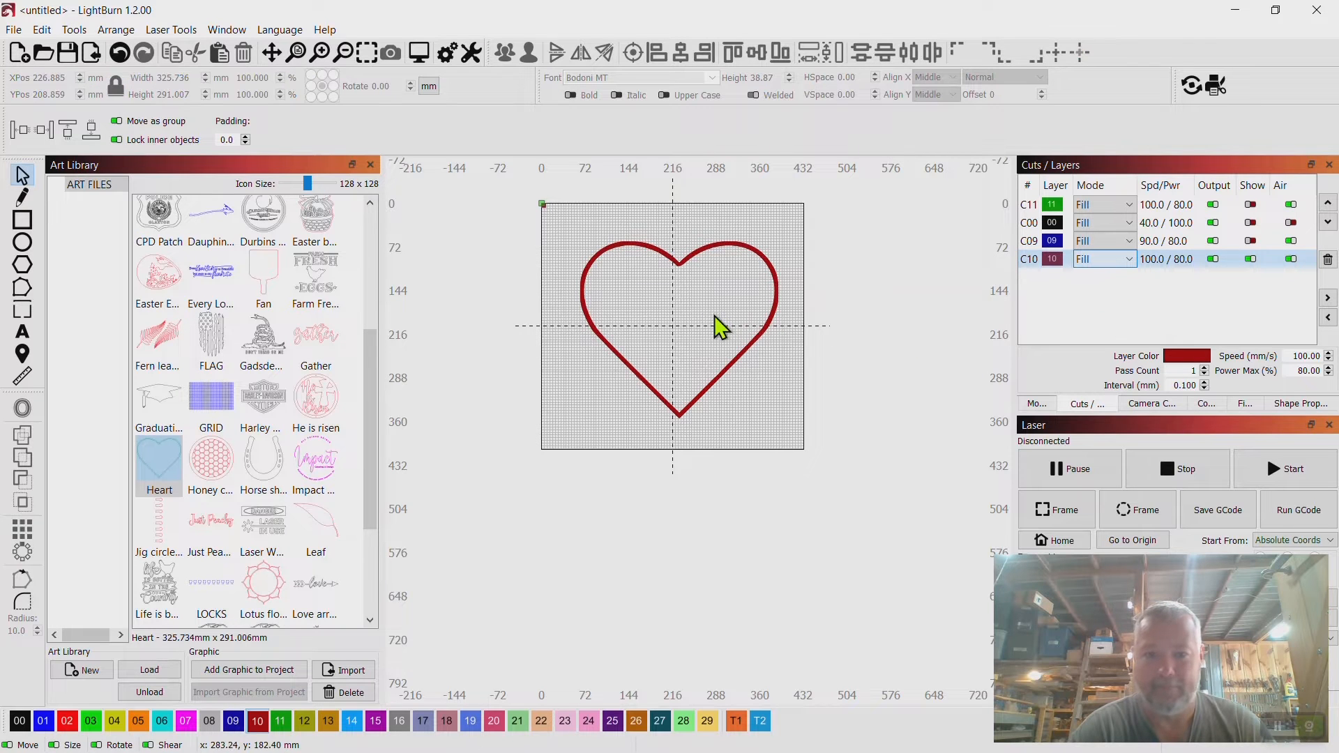
# Preview the job with the new heart.
pyautogui.rightClick(689, 325)
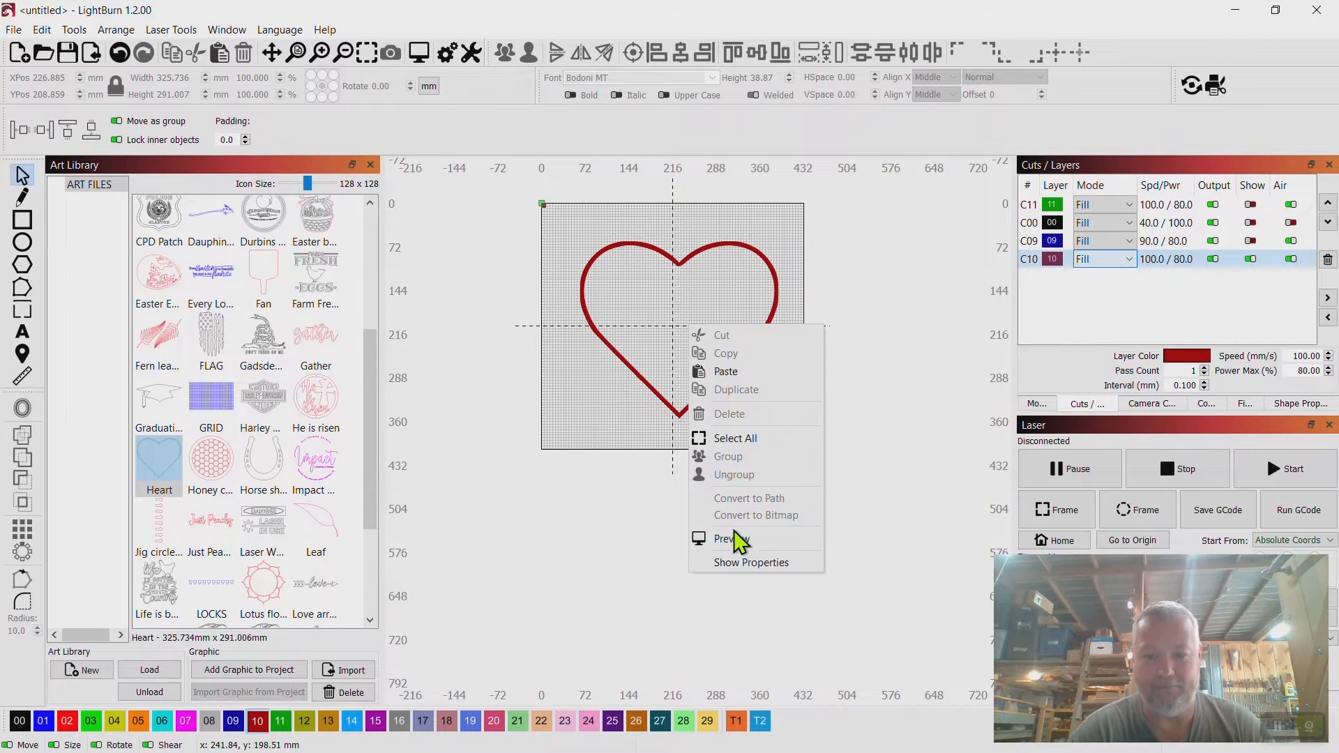
pyautogui.click(729, 540)
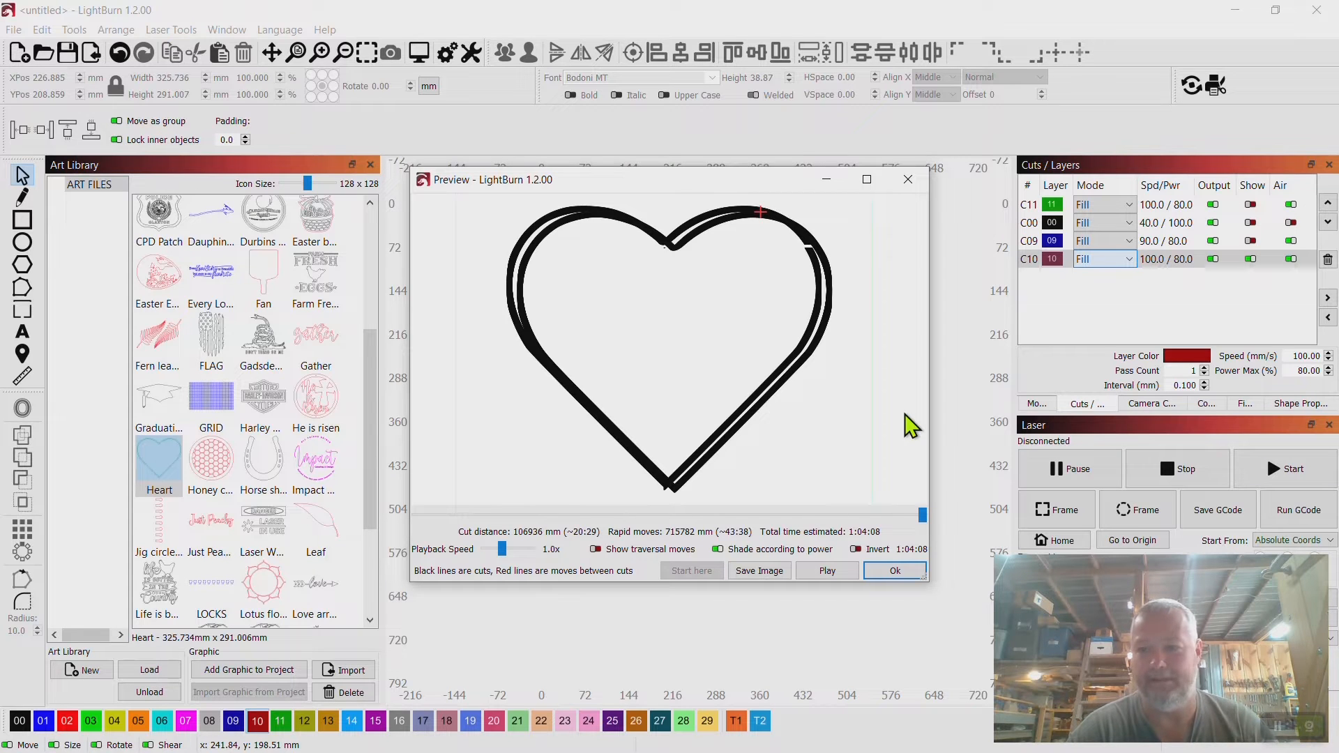
pyautogui.click(914, 187)
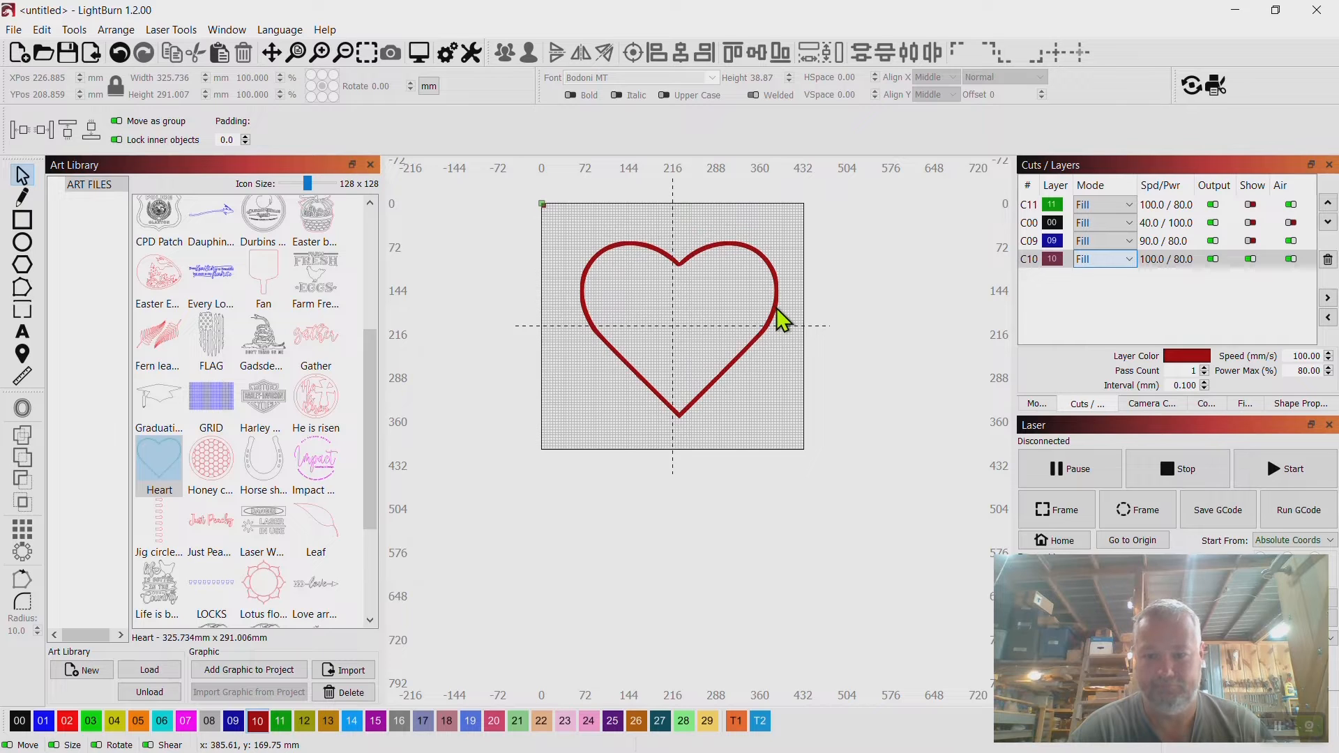
# Turn off output for the C11, C00 and C09 layers.
pyautogui.moveTo(776, 307)
pyautogui.mouseDown()
pyautogui.moveTo(768, 396)
pyautogui.moveTo(774, 307)
pyautogui.mouseUp()
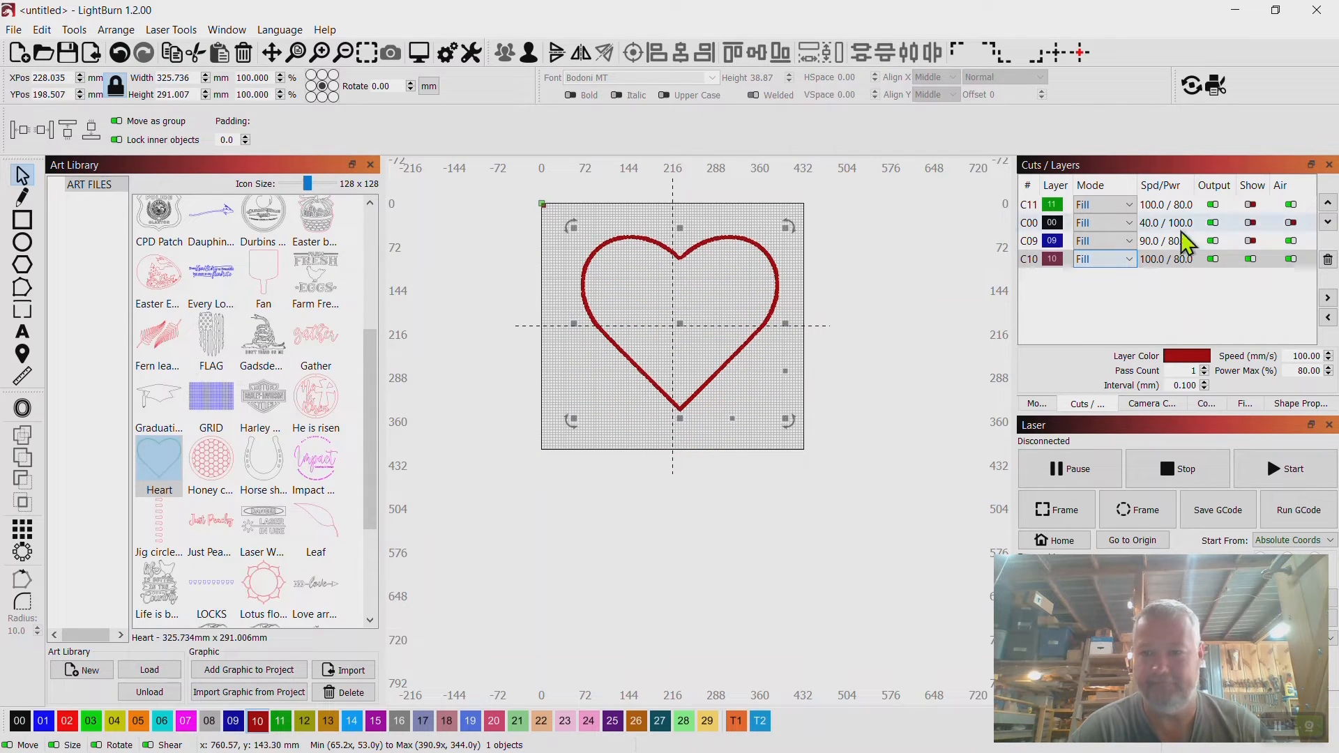
pyautogui.click(1213, 204)
pyautogui.click(1213, 223)
pyautogui.click(1213, 240)
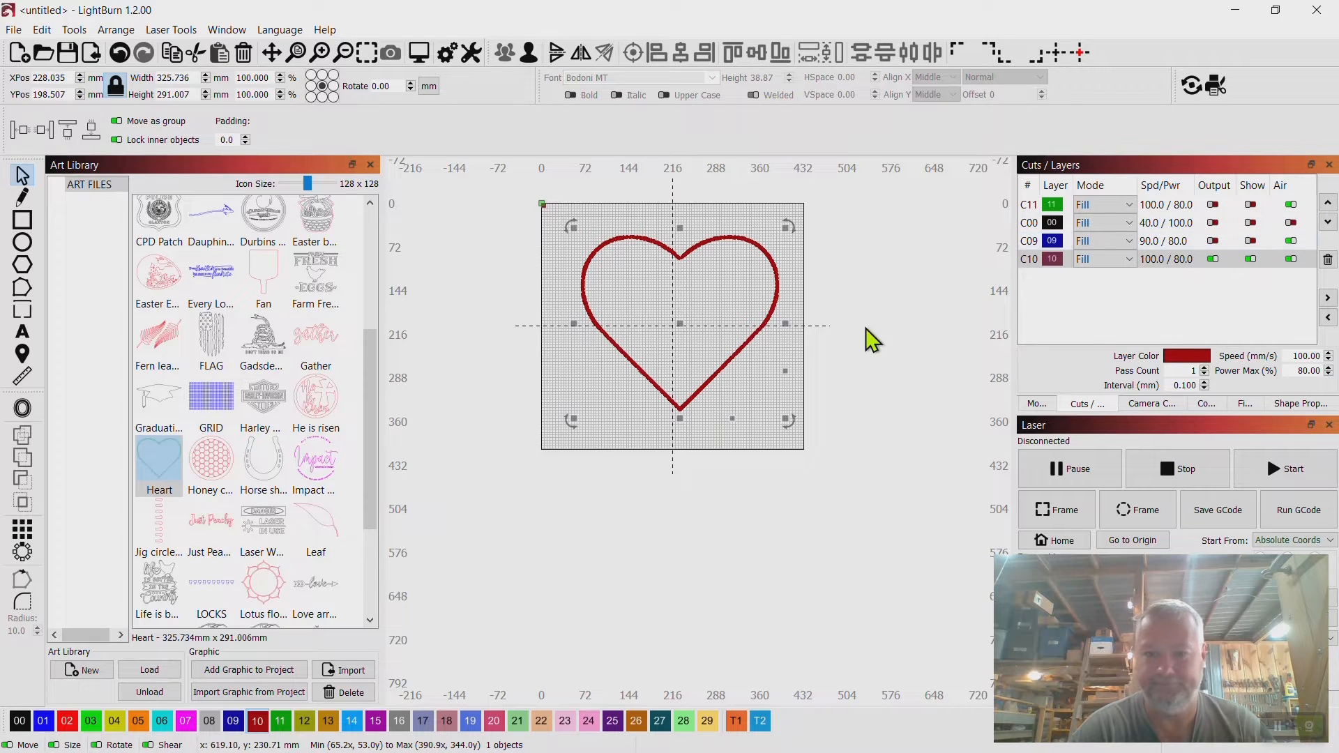
# Preview the job with only the new heart layer output.
pyautogui.rightClick(727, 354)
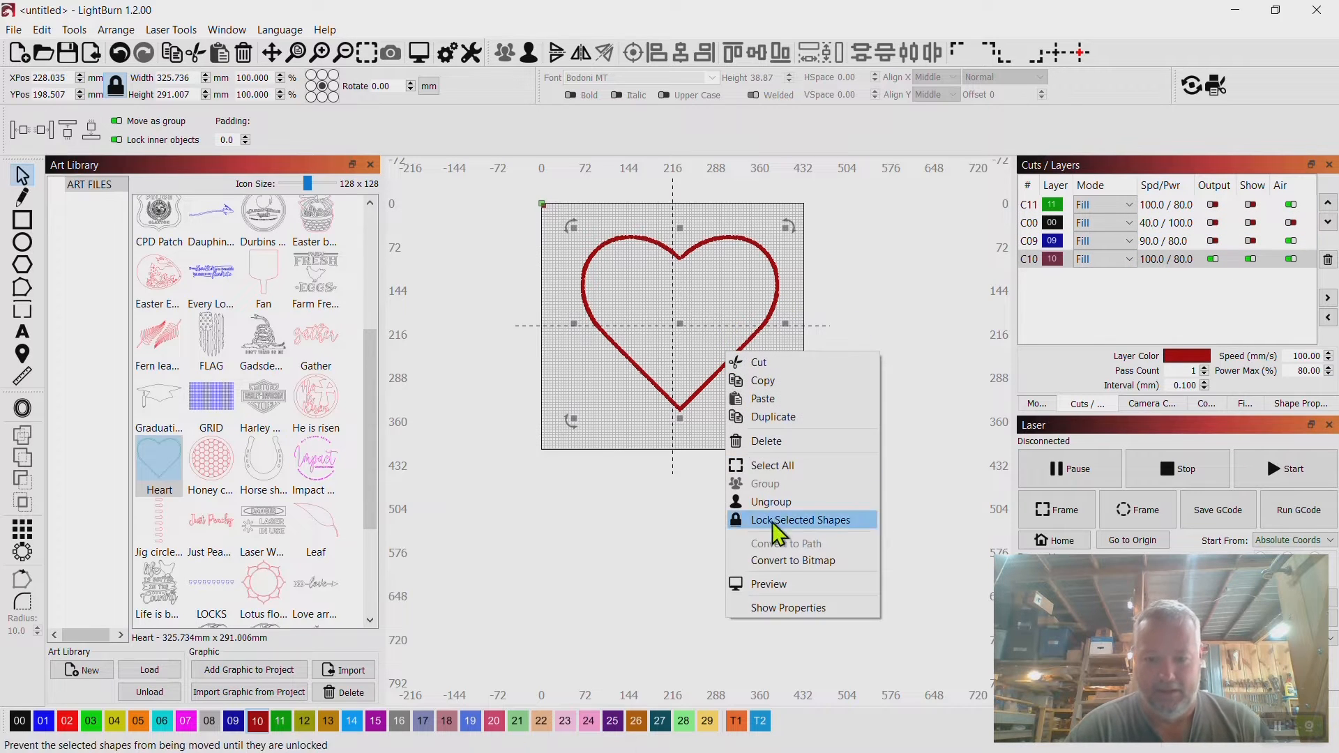
pyautogui.click(770, 586)
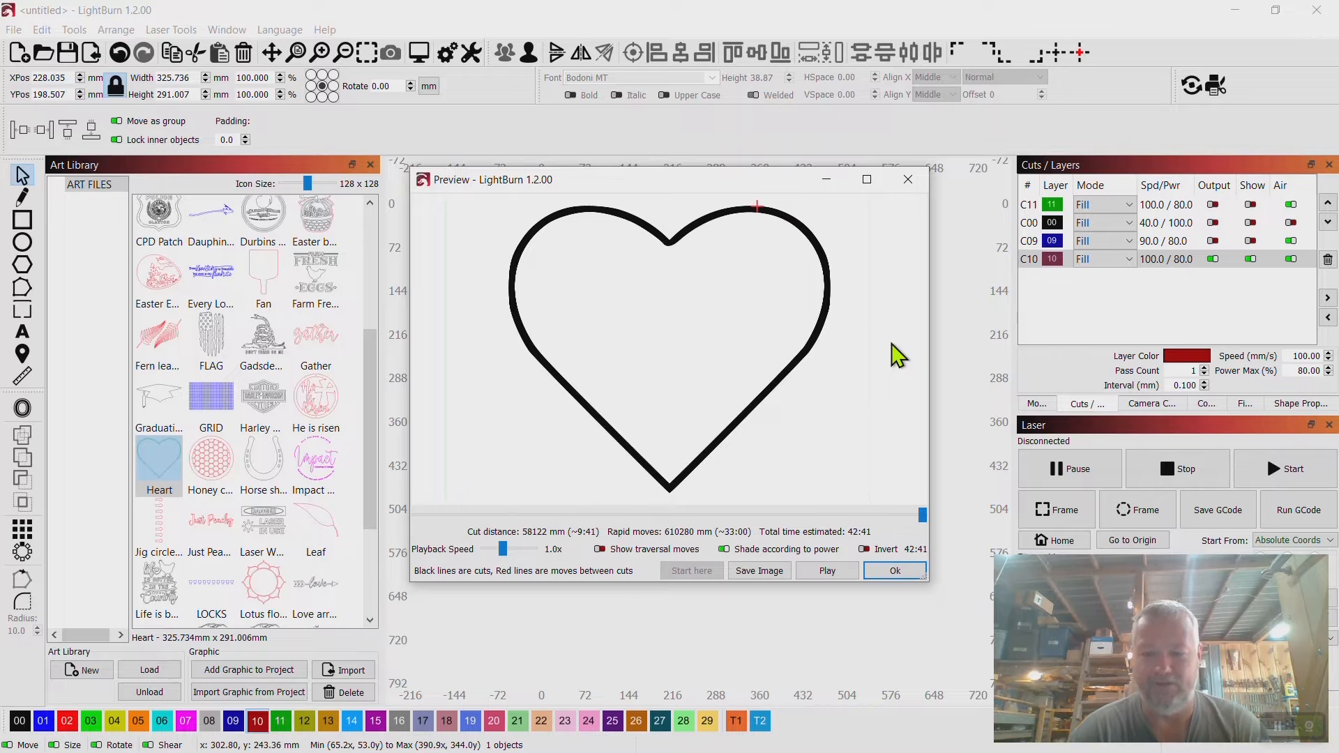
pyautogui.click(913, 178)
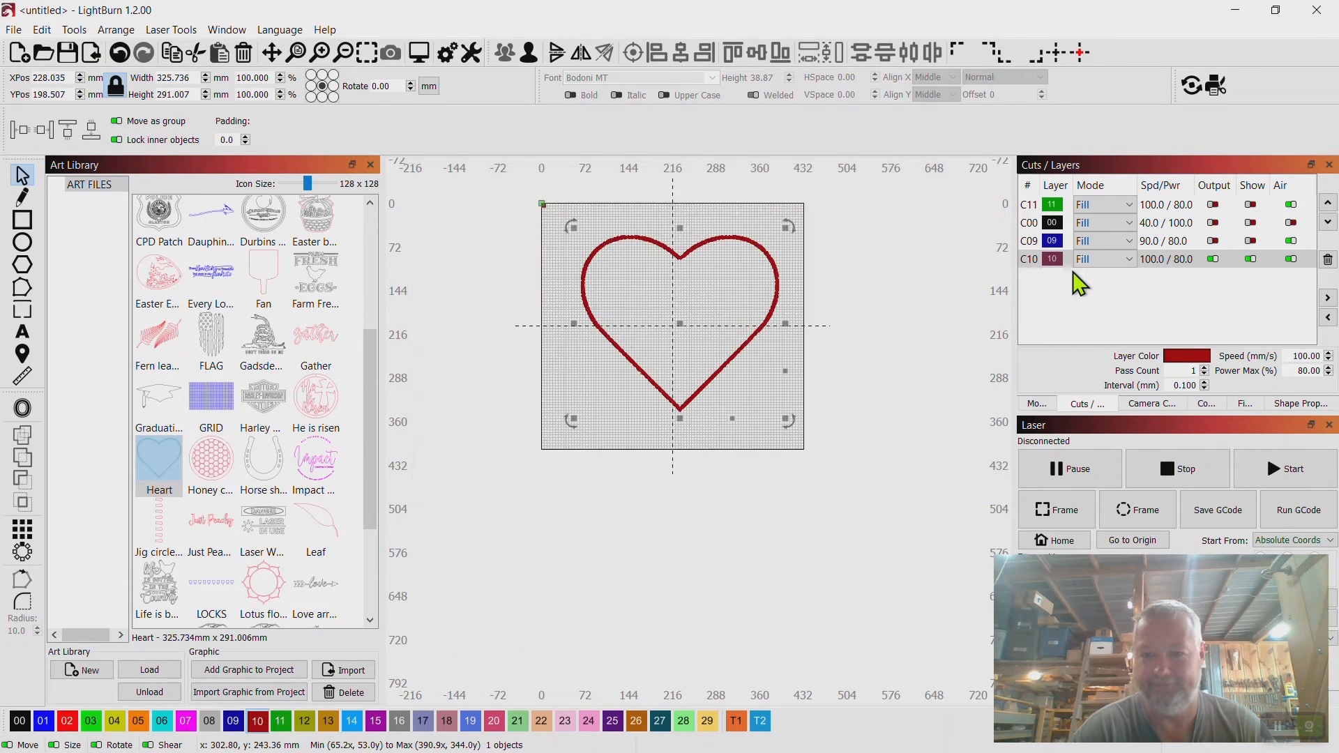
# Turn off layer C10's output and visibility and restore output for the C11, C00 and C09 layers.
pyautogui.click(1212, 259)
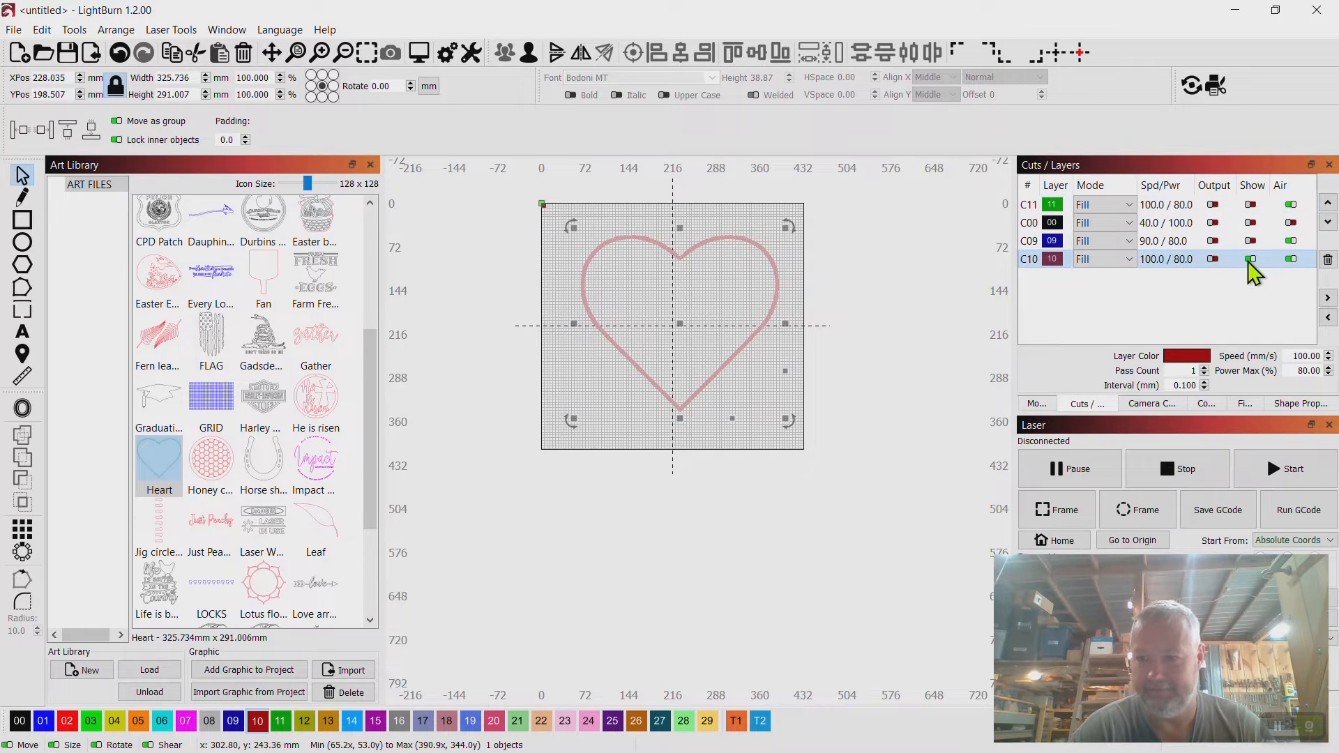
pyautogui.click(1250, 259)
pyautogui.click(1212, 204)
pyautogui.click(1212, 223)
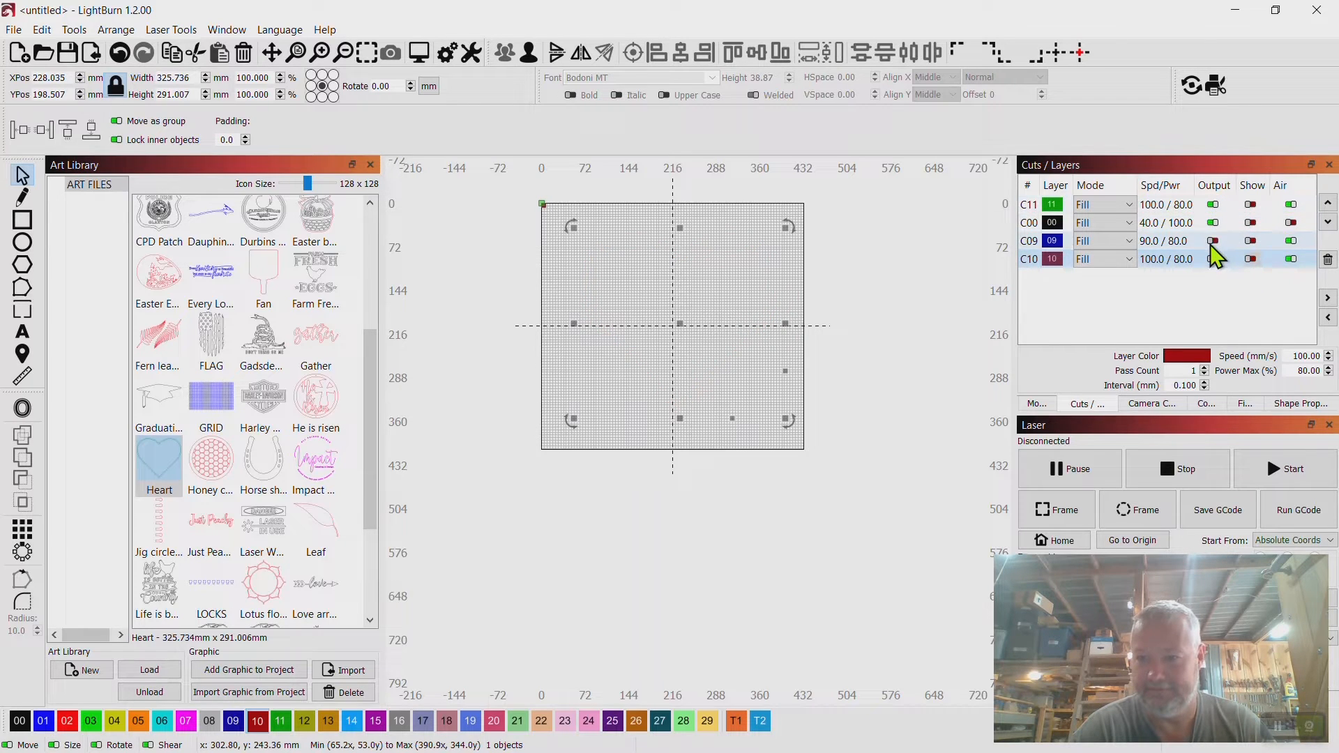
pyautogui.click(1212, 240)
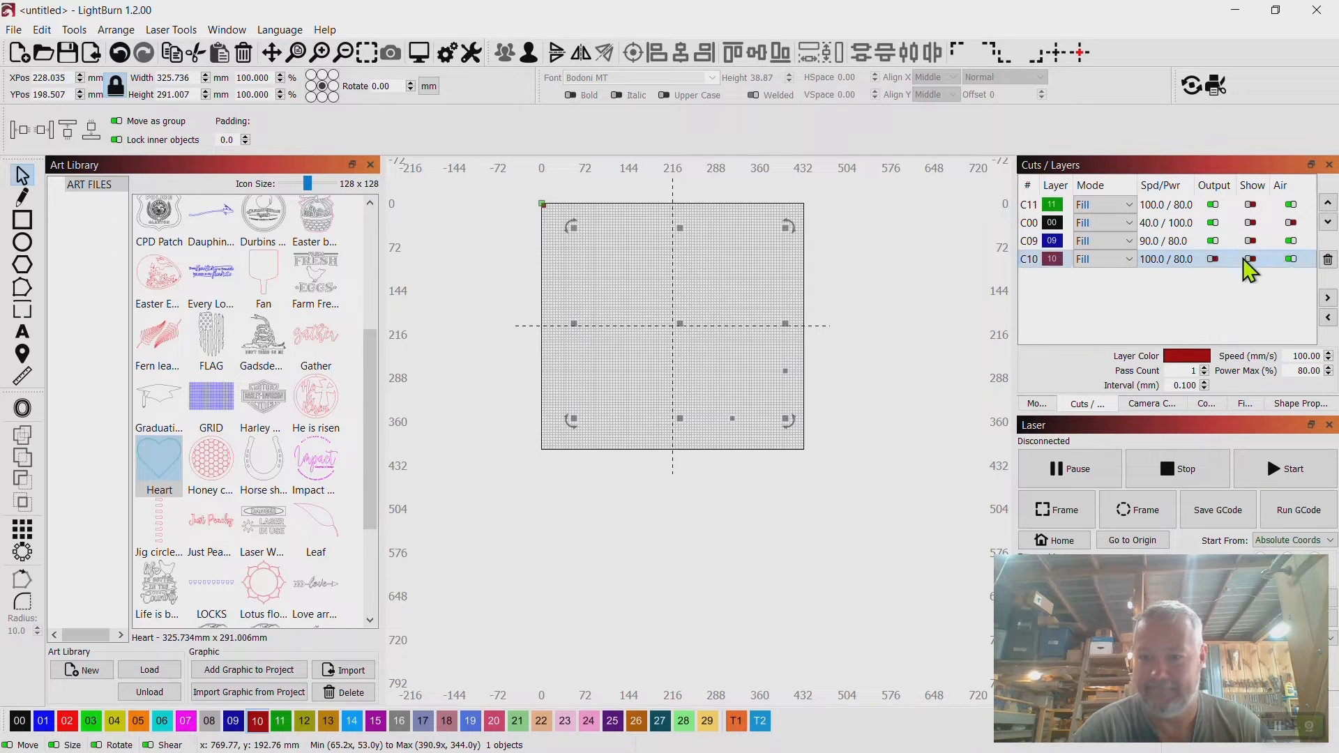
# Show the C11, C00 and C09 layers again.
pyautogui.click(1250, 205)
pyautogui.click(1250, 223)
pyautogui.click(1250, 241)
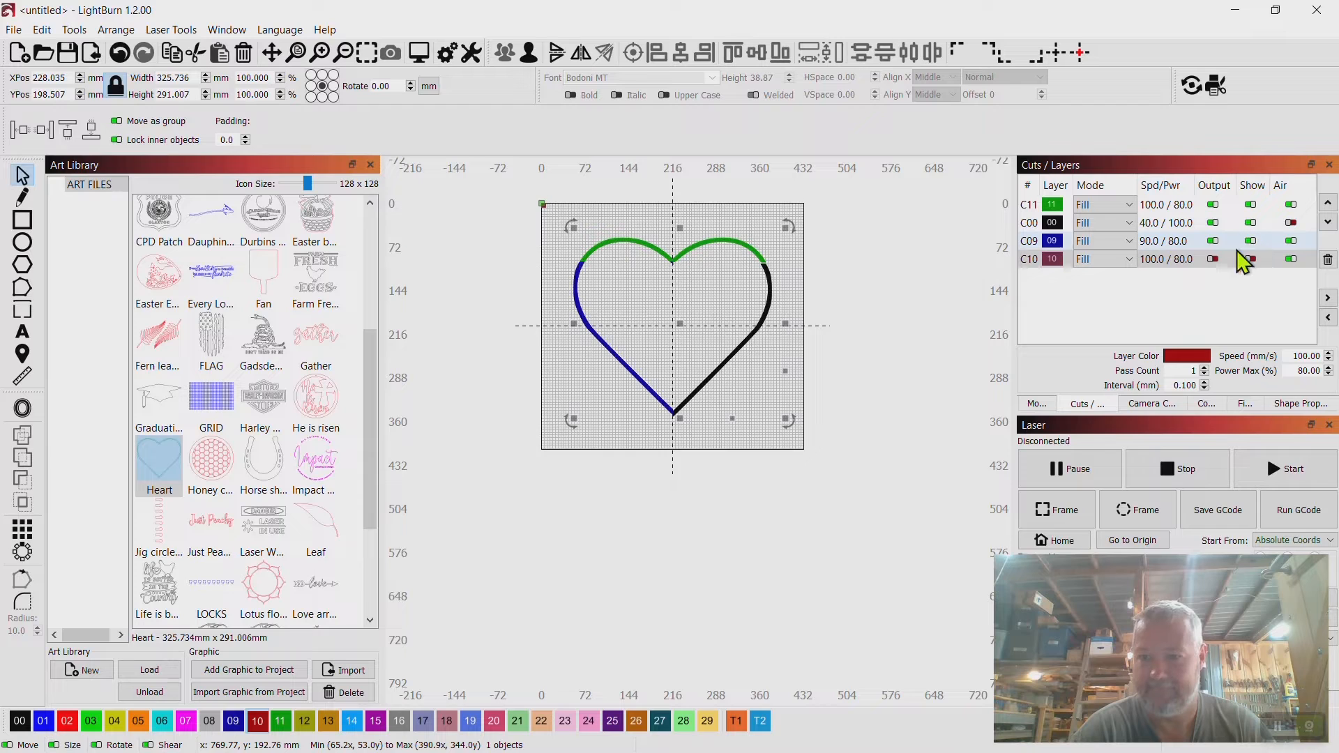
# Preview the heart design and inspect its outline up close before closing the preview.
pyautogui.rightClick(698, 296)
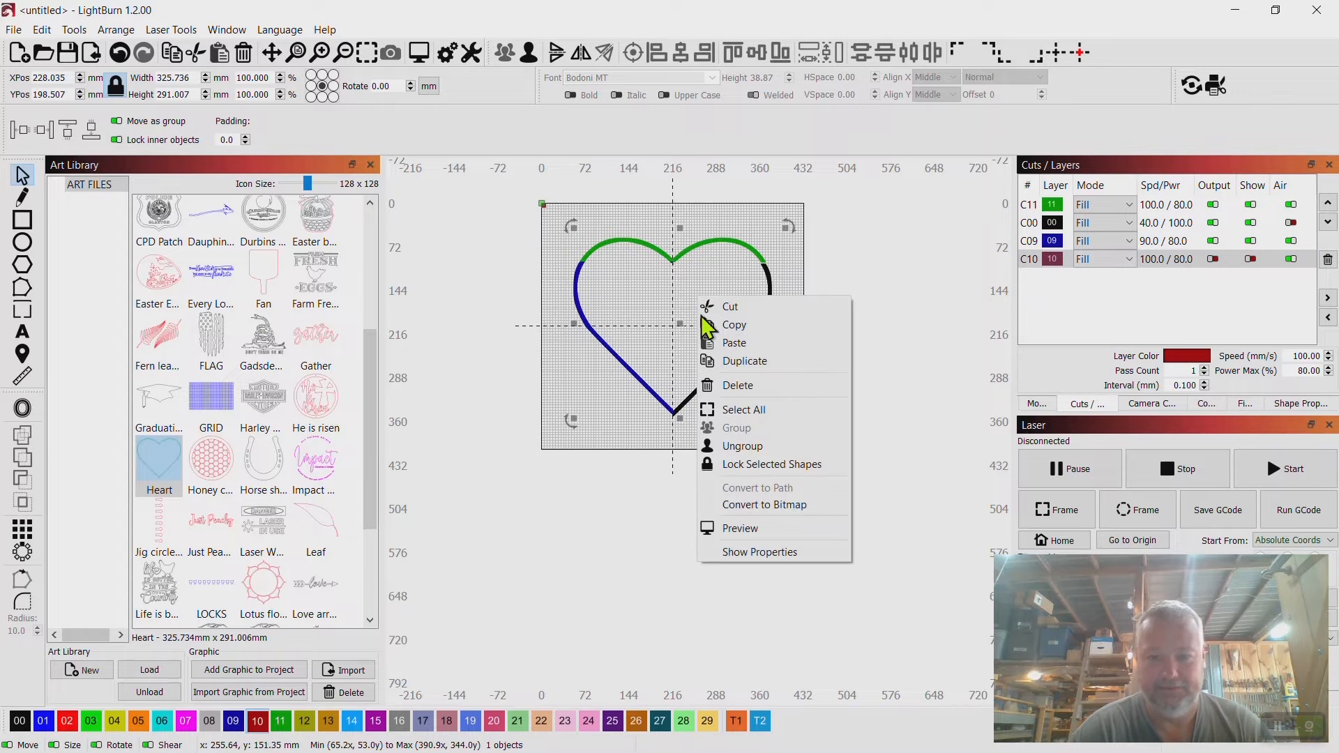
pyautogui.click(738, 529)
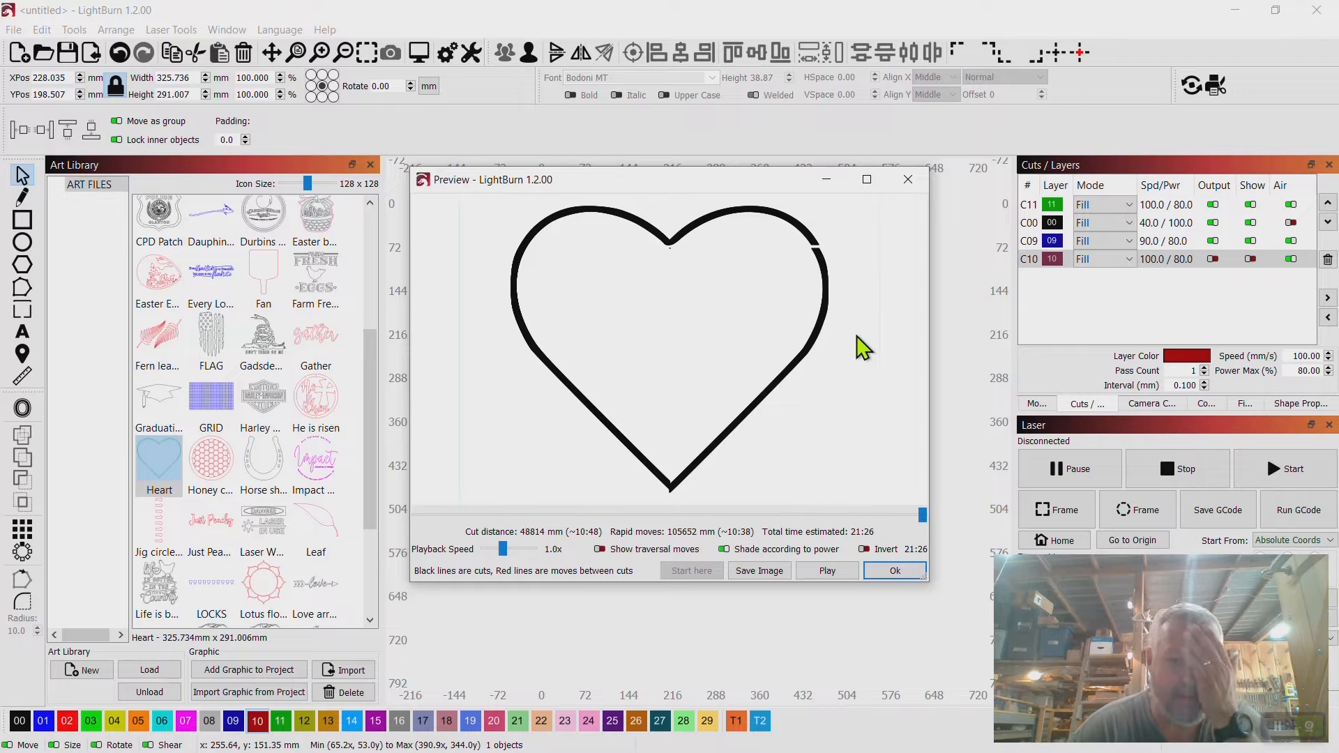
pyautogui.scroll(3, 830, 313)
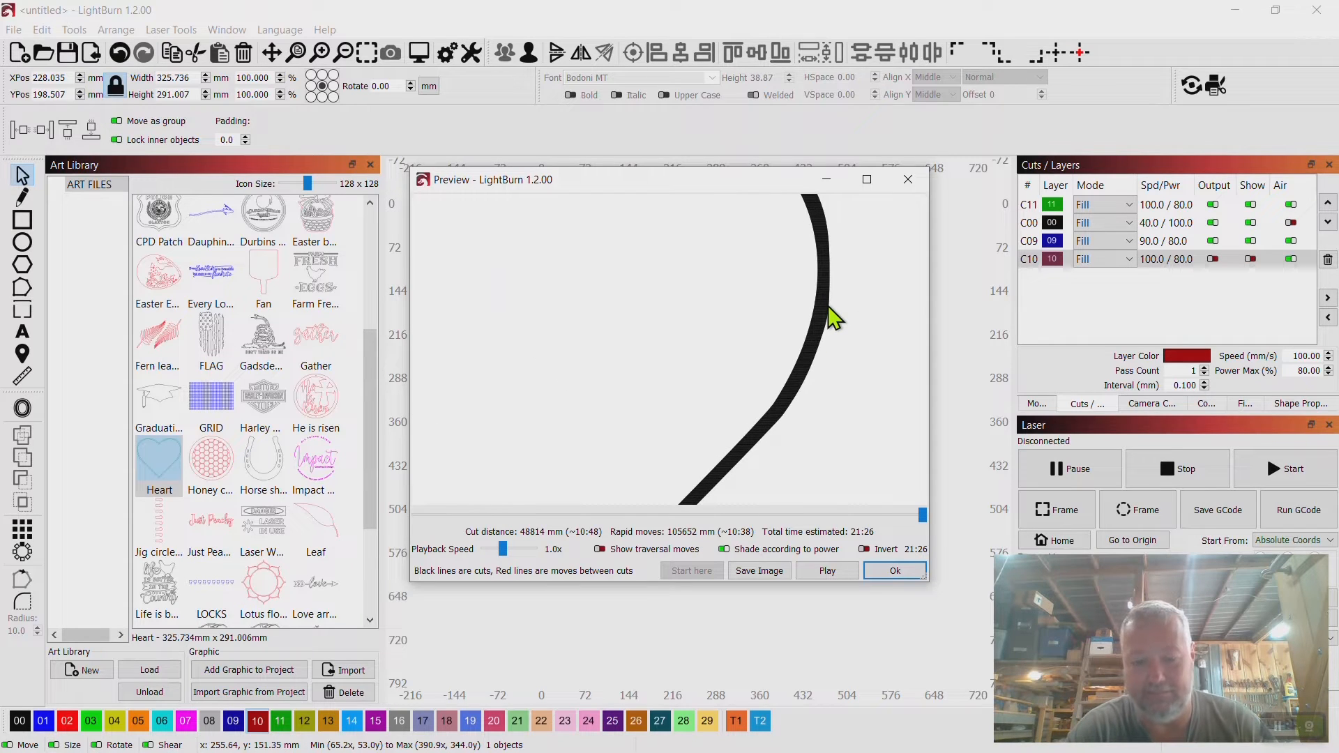
pyautogui.scroll(-3, 827, 307)
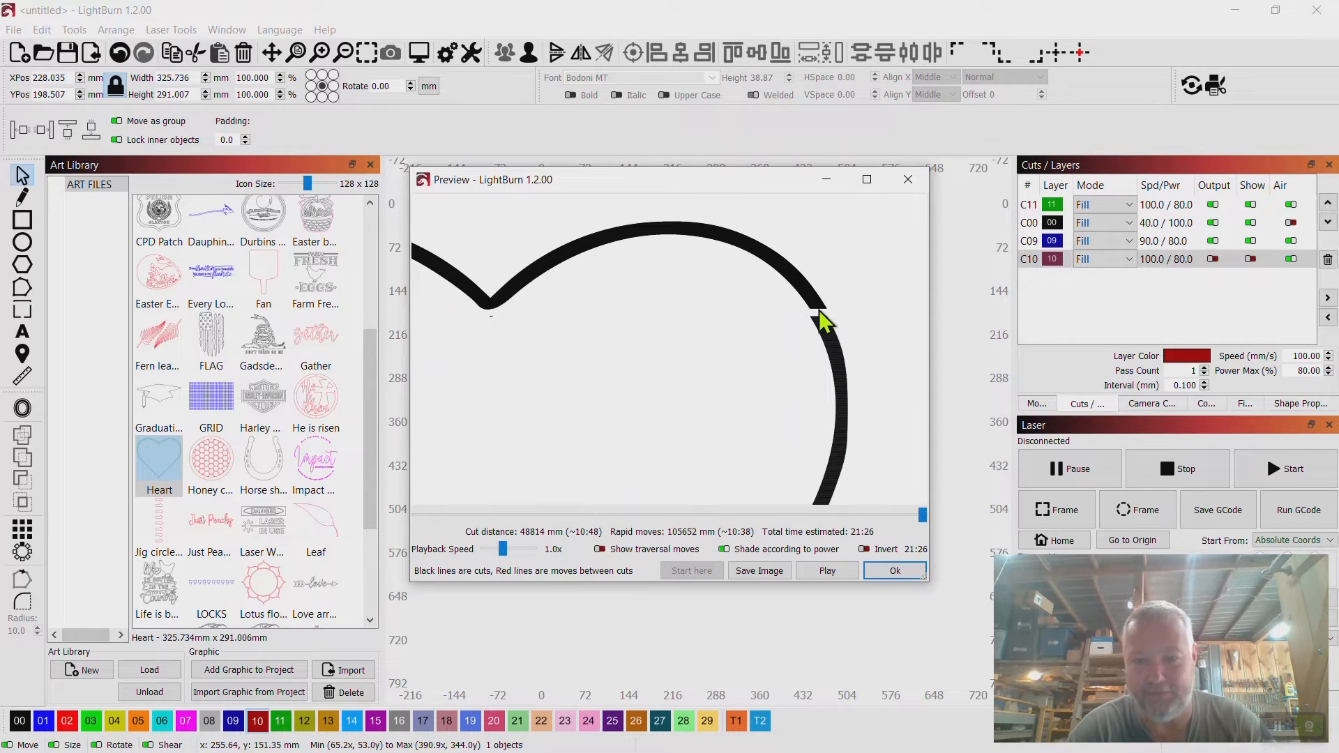
pyautogui.click(908, 179)
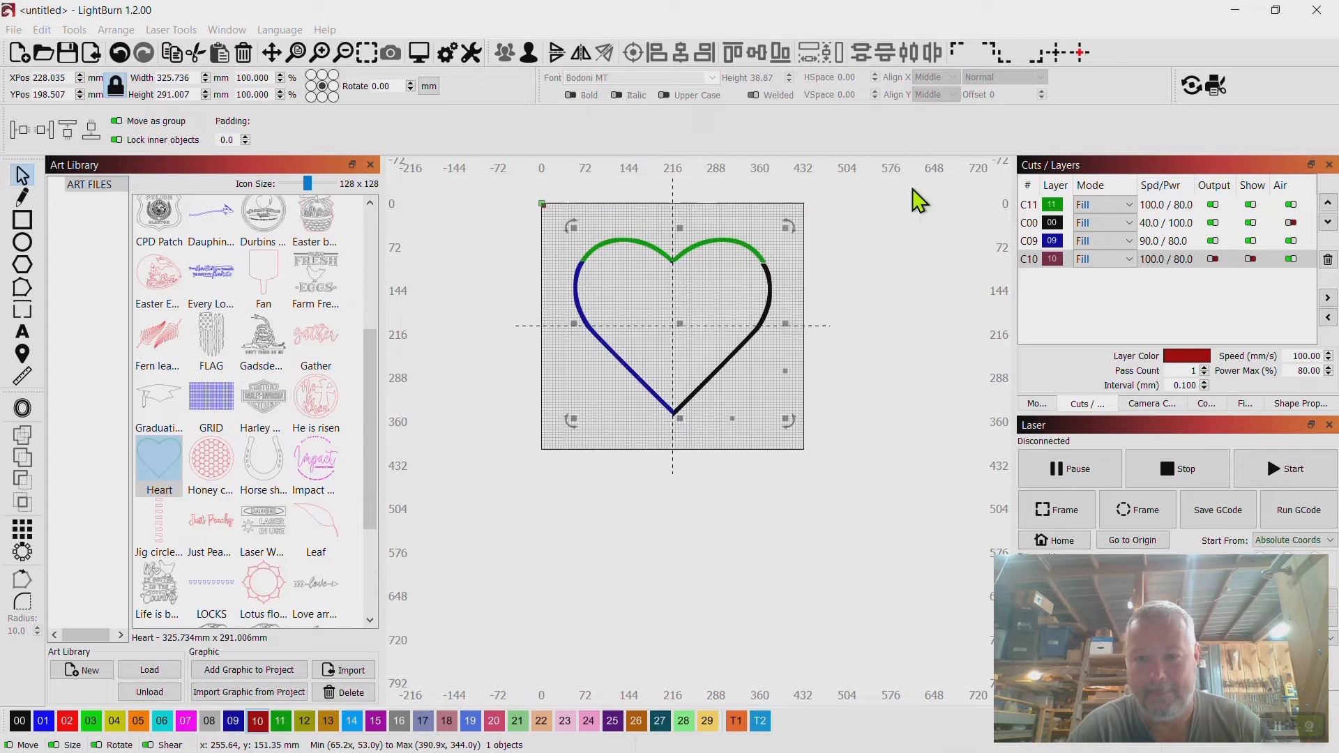
# Undo repeatedly to step back through the edits to before the layer C10 heart copy was added.
pyautogui.scroll(2, 783, 308)
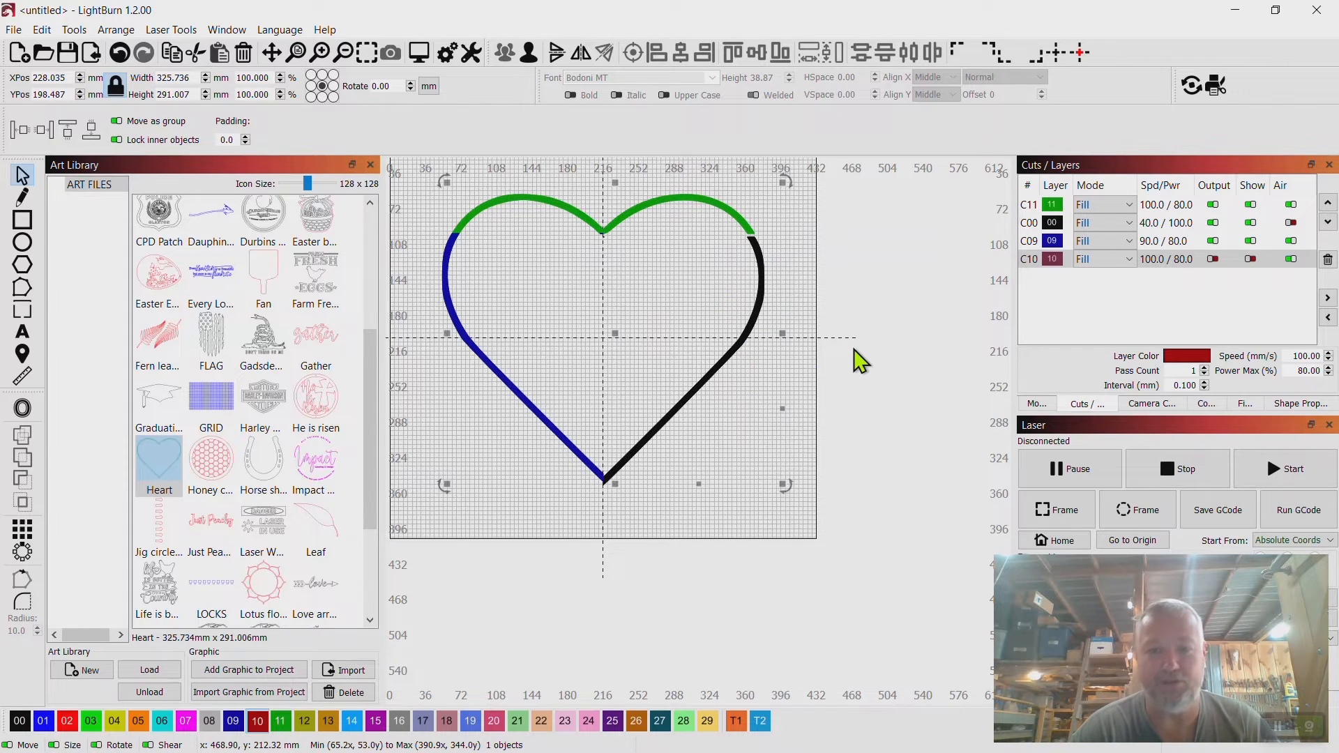
pyautogui.scroll(-3, 855, 353)
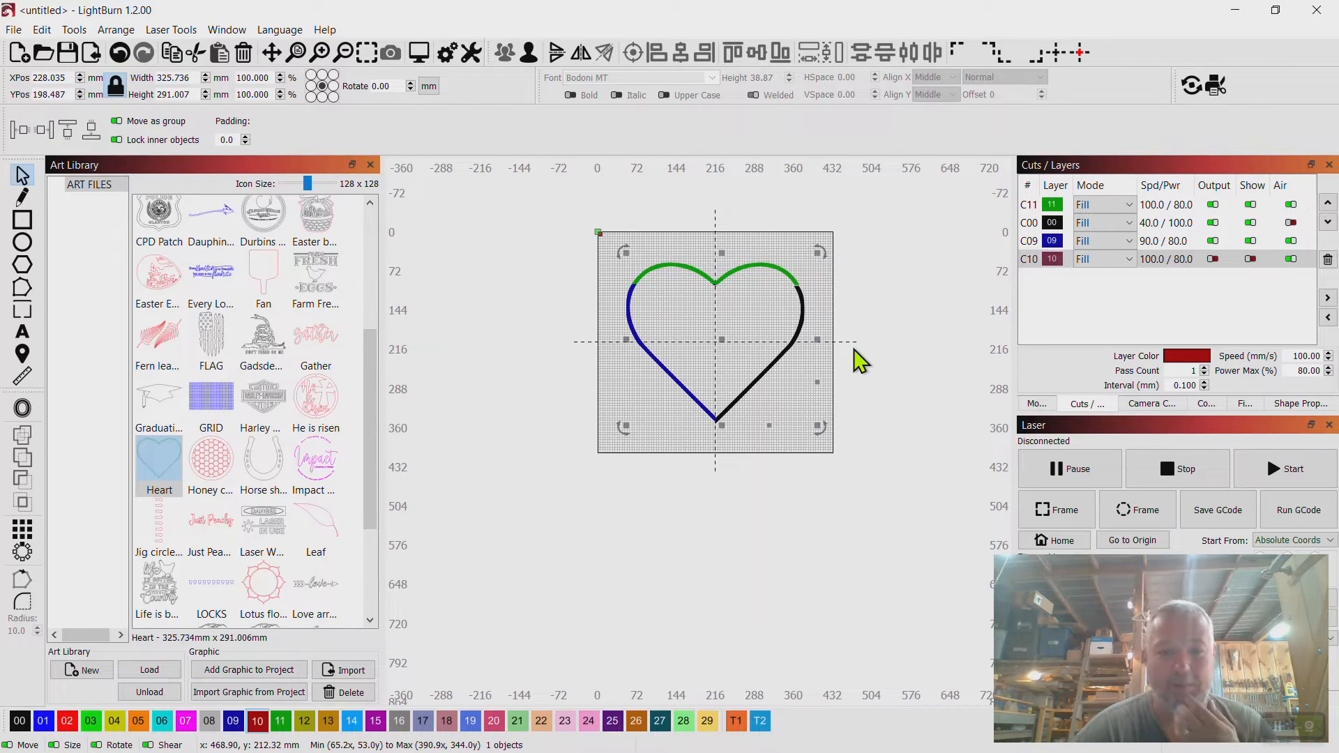
pyautogui.scroll(4, 732, 345)
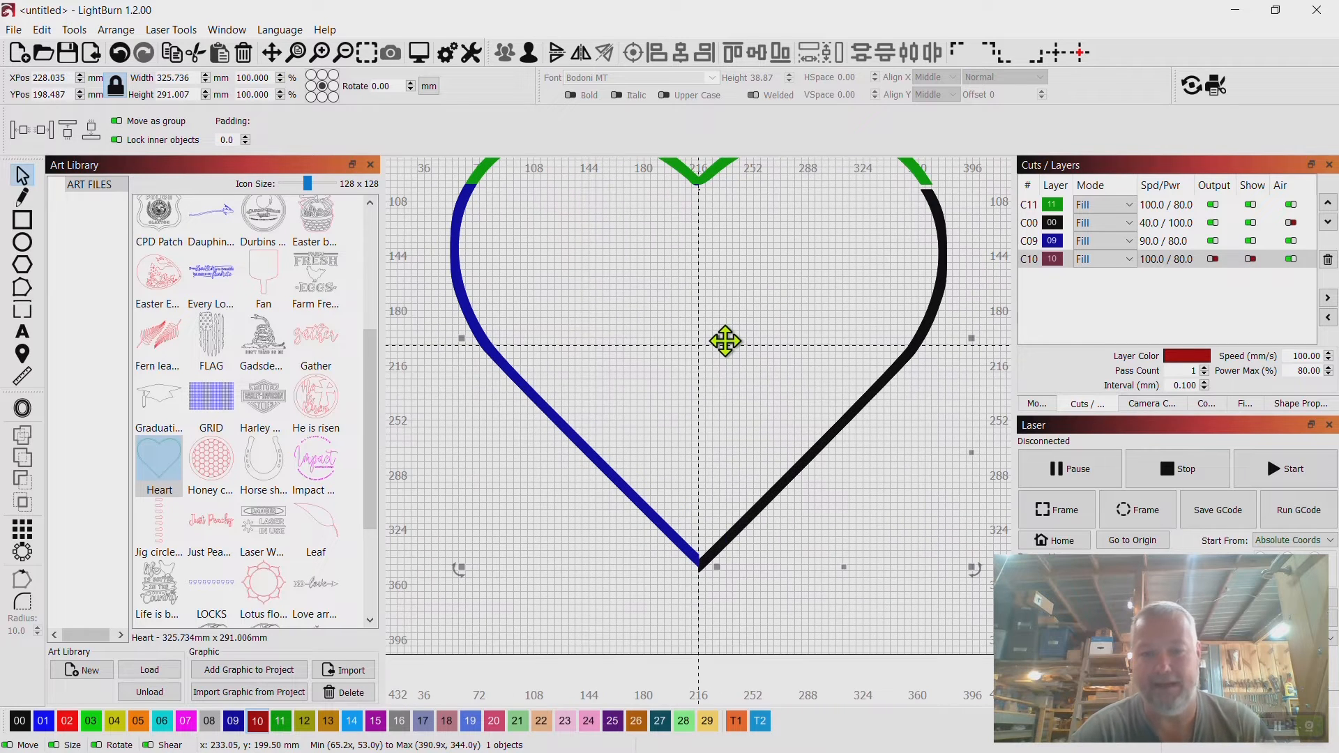
pyautogui.click(899, 453)
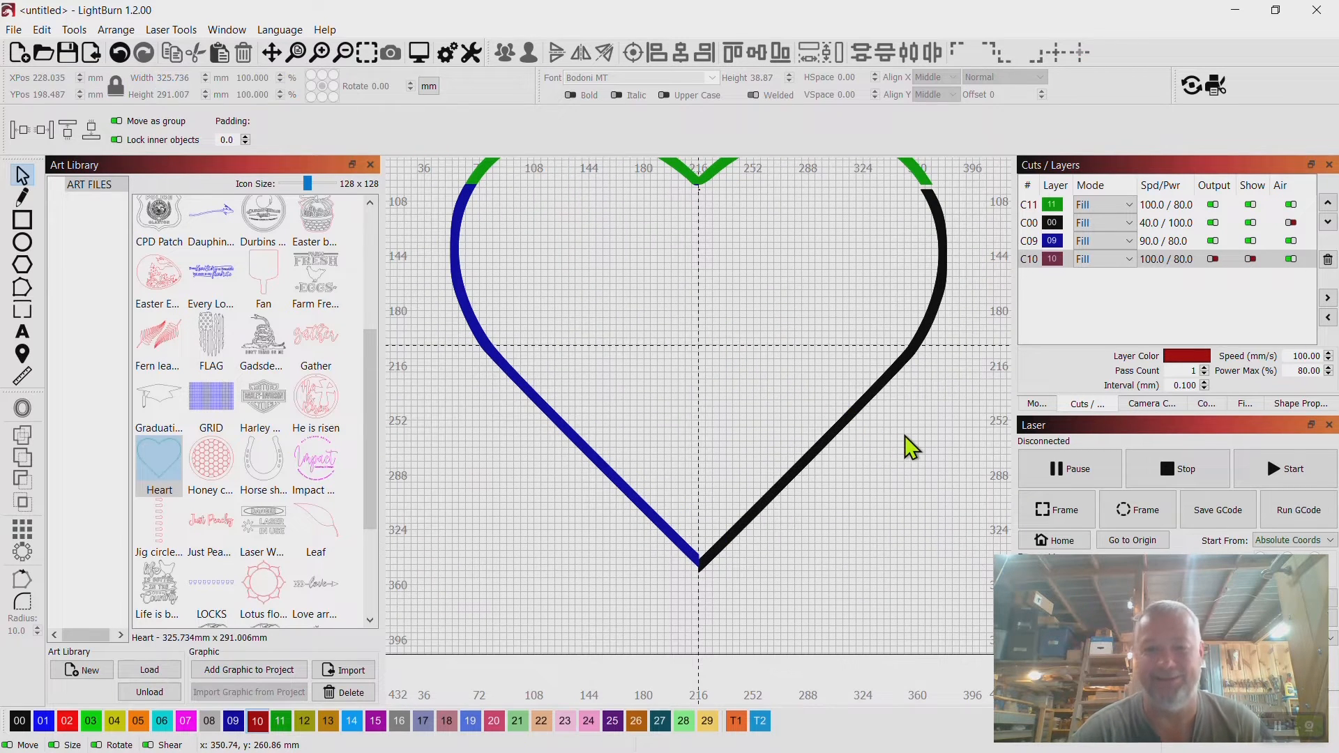
pyautogui.scroll(-2, 905, 435)
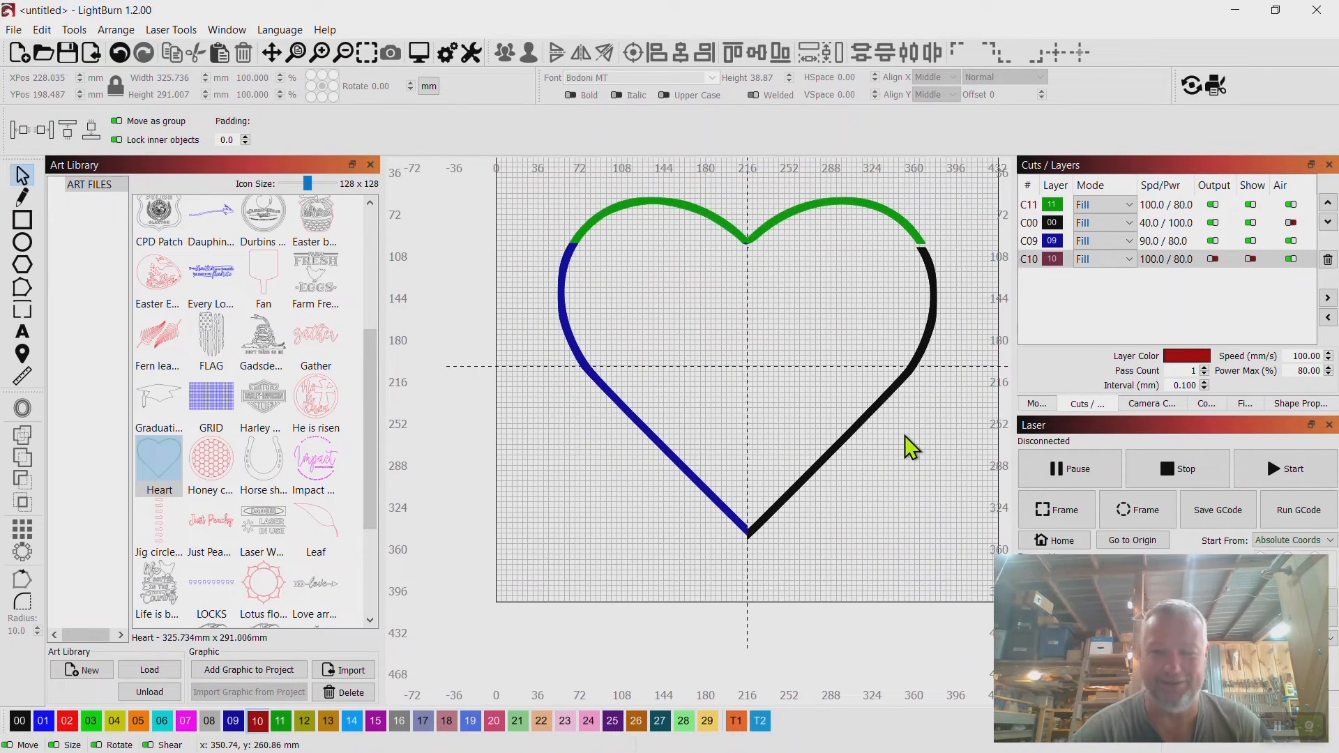
pyautogui.click(121, 55)
pyautogui.click(120, 55)
pyautogui.click(121, 55)
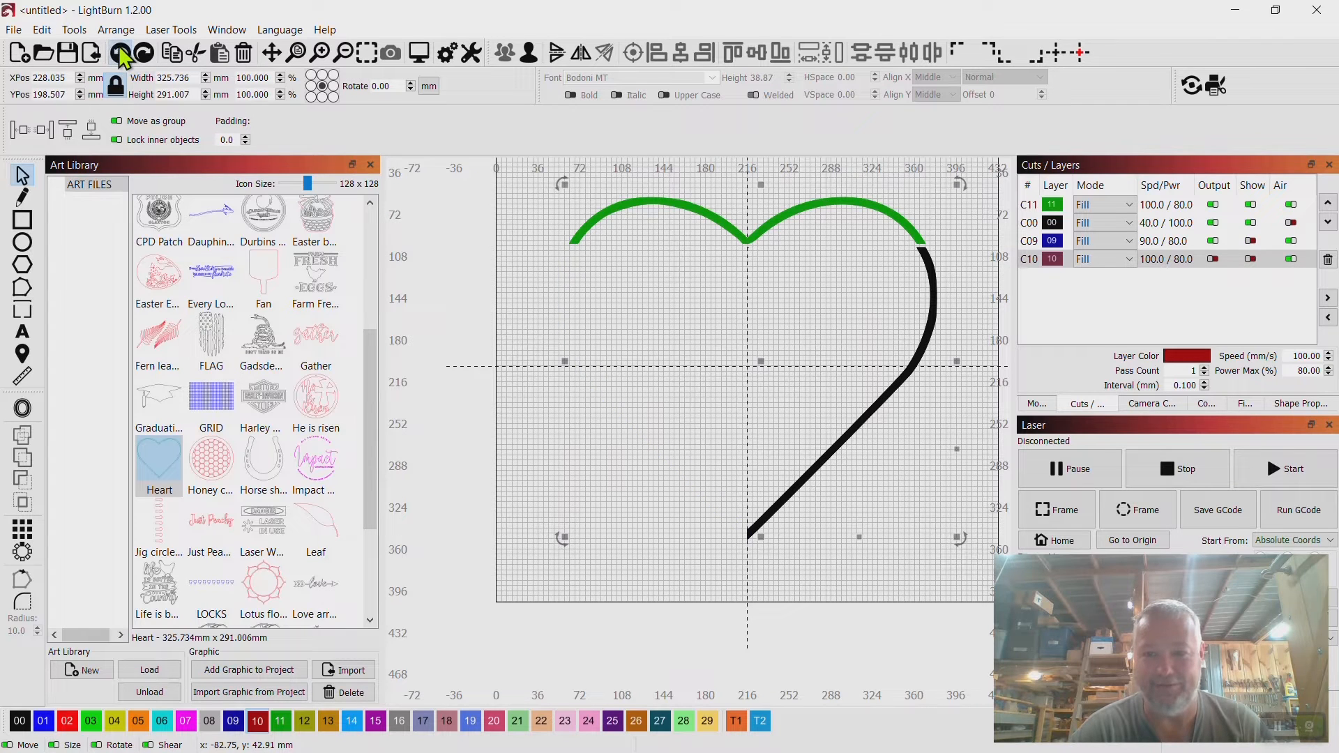
pyautogui.click(121, 55)
pyautogui.click(121, 55)
pyautogui.click(121, 55)
pyautogui.click(120, 55)
pyautogui.click(120, 55)
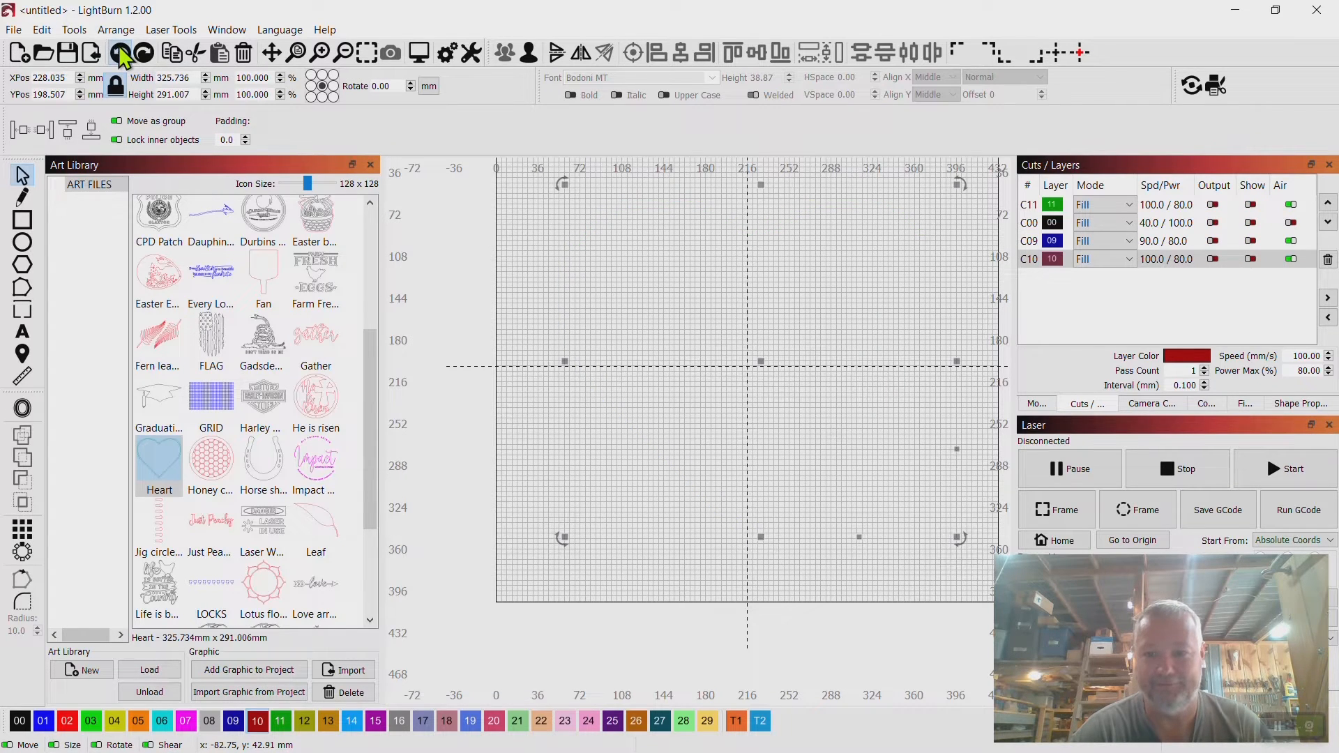
pyautogui.click(121, 55)
pyautogui.click(121, 56)
pyautogui.click(121, 55)
pyautogui.click(121, 55)
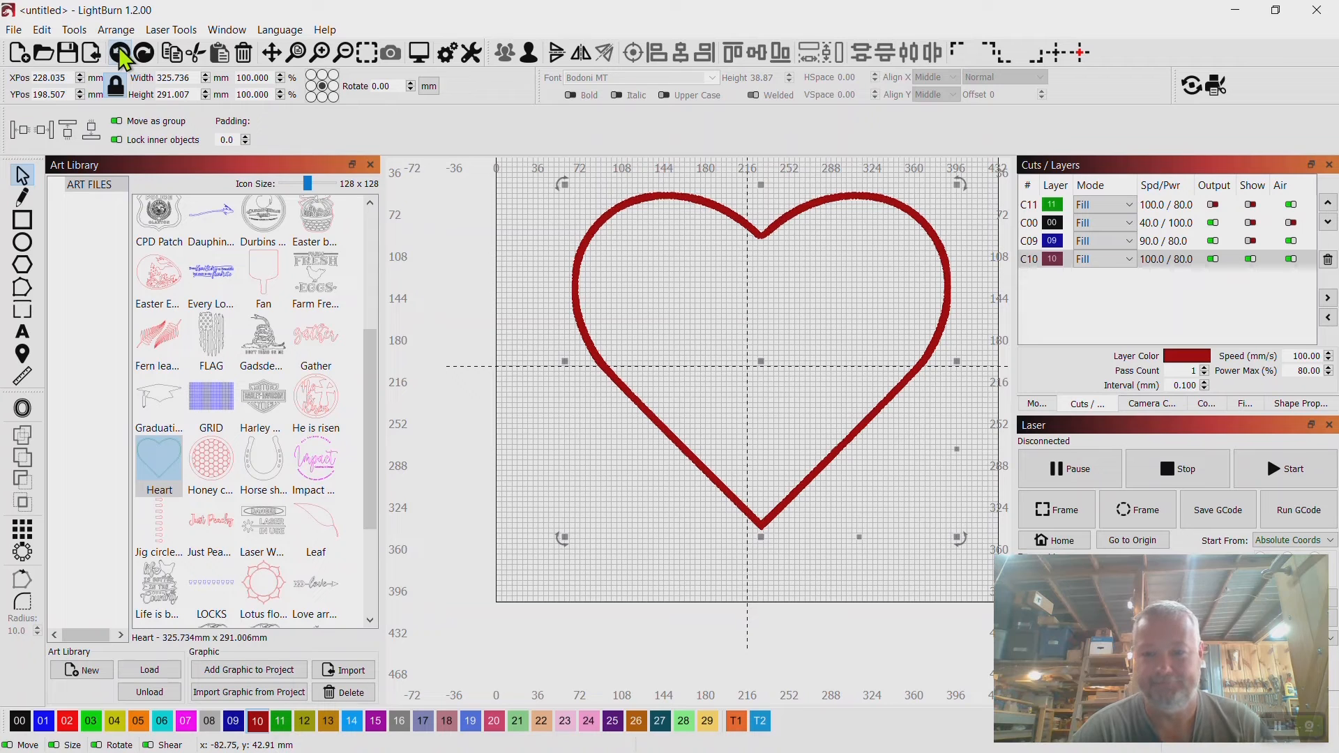
pyautogui.click(121, 55)
pyautogui.click(121, 55)
pyautogui.click(121, 55)
pyautogui.click(121, 55)
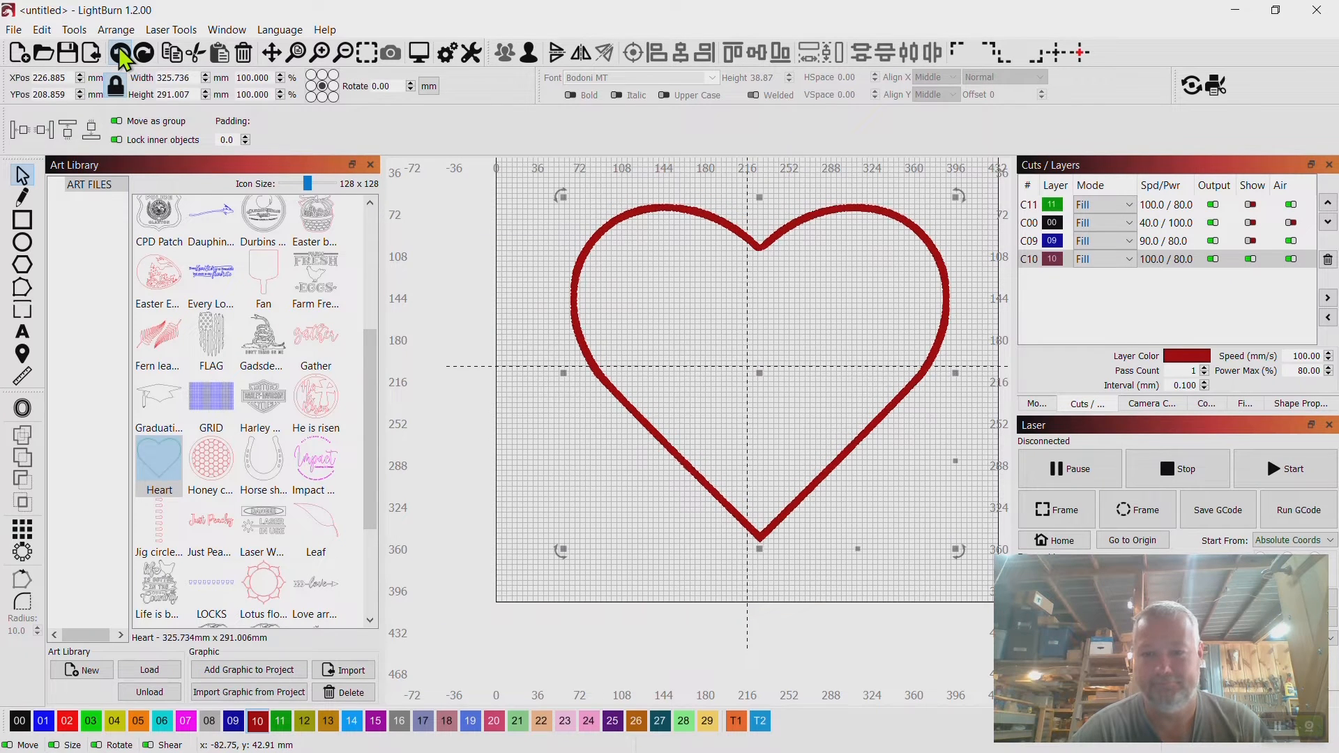
pyautogui.click(121, 55)
pyautogui.click(120, 55)
pyautogui.click(121, 55)
pyautogui.click(121, 55)
pyautogui.click(121, 55)
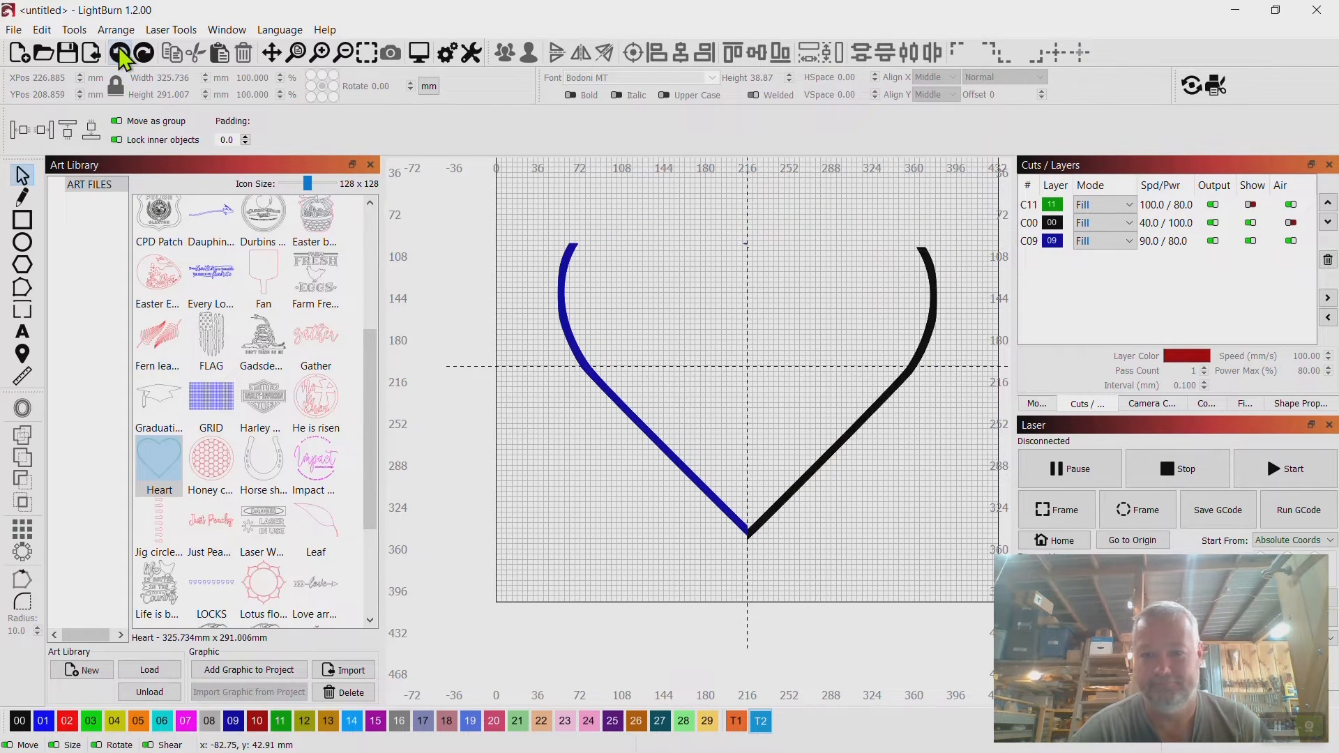
pyautogui.click(120, 55)
pyautogui.click(121, 56)
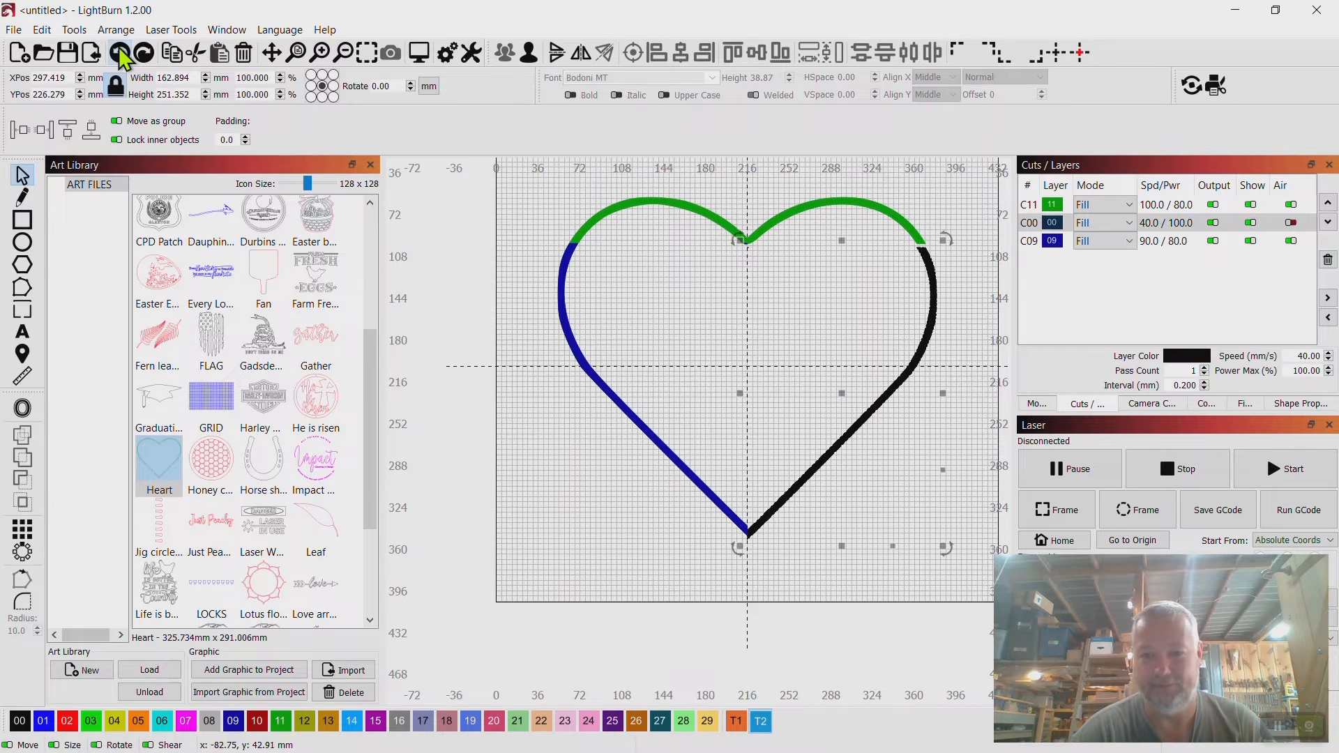
pyautogui.click(120, 55)
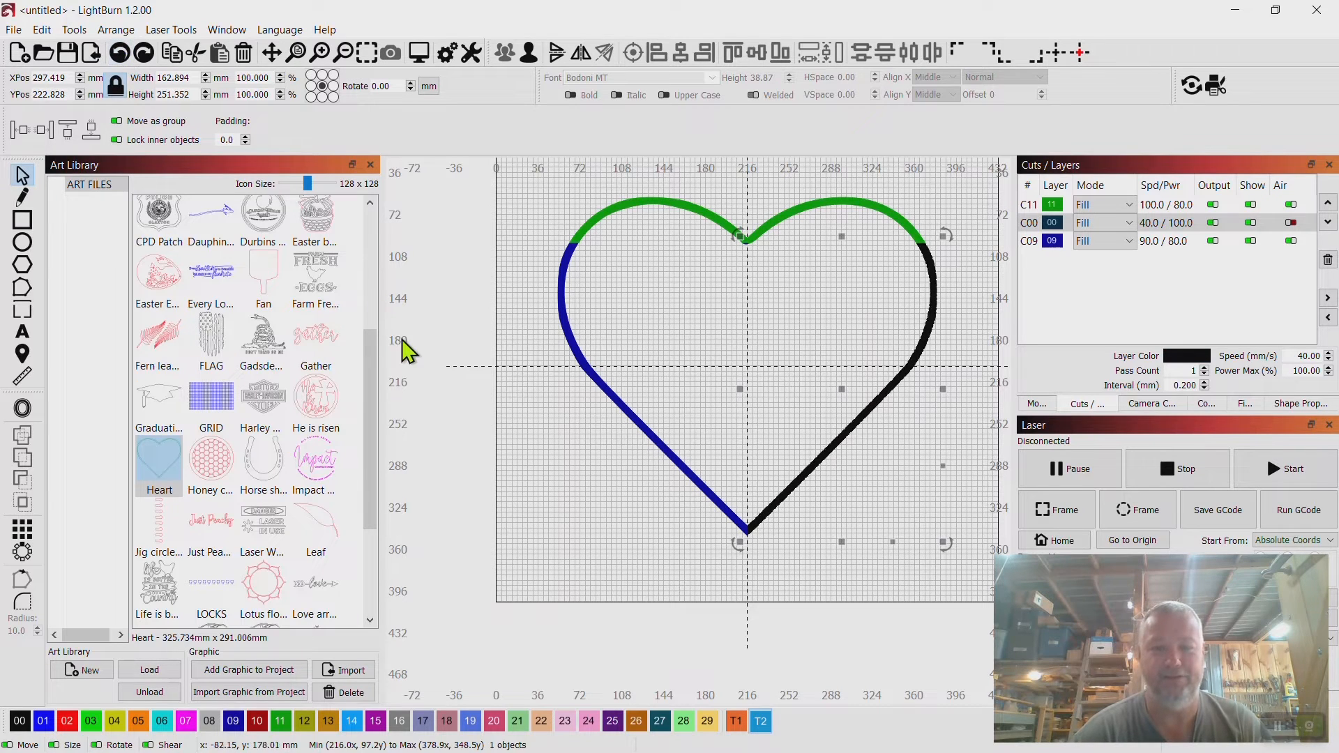
pyautogui.click(529, 433)
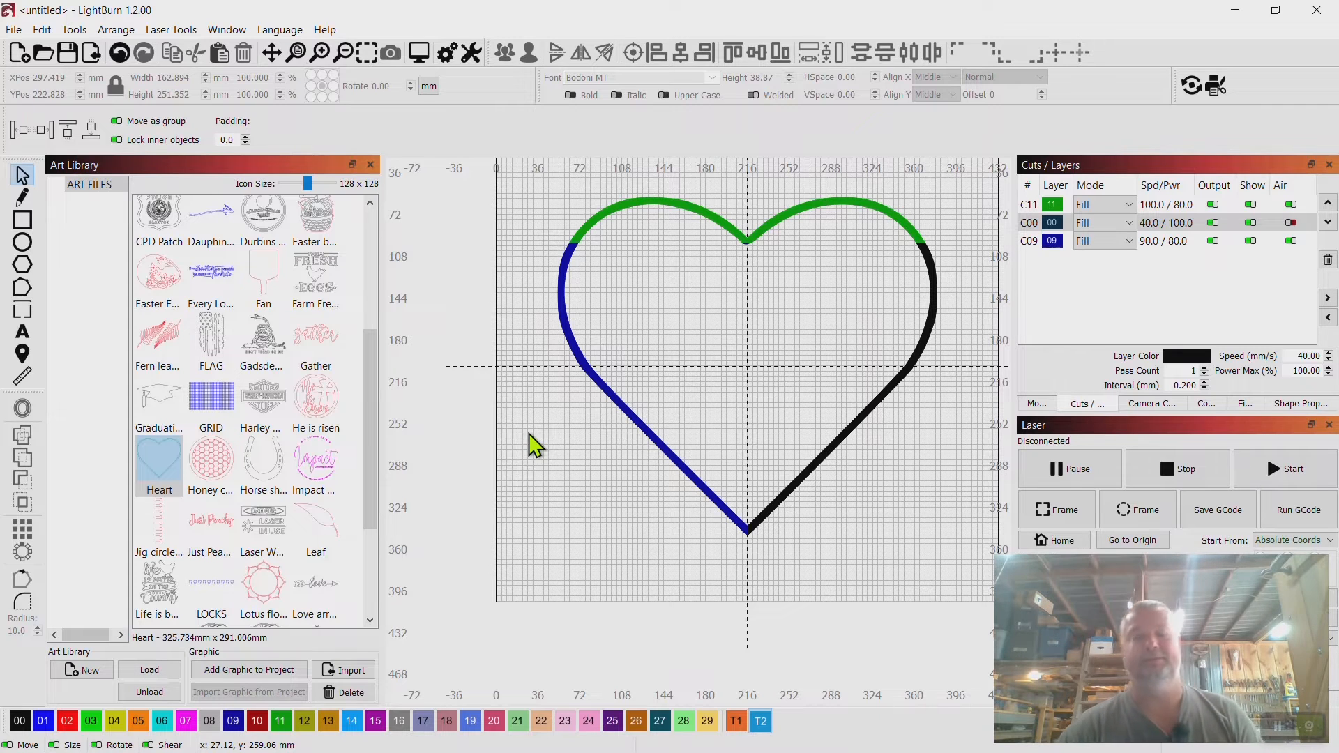
# Save the project as Heart in the Burn template designs folder.
pyautogui.click(13, 29)
pyautogui.click(53, 170)
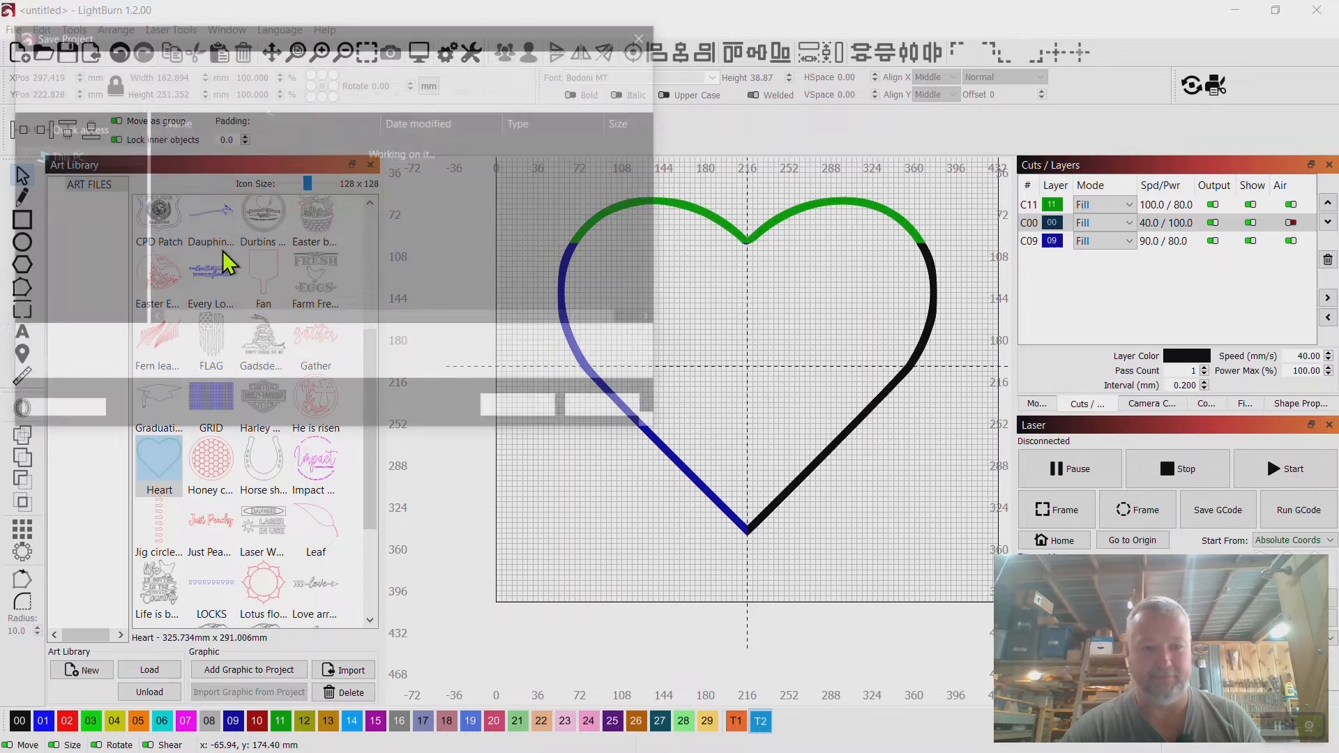
pyautogui.click(168, 65)
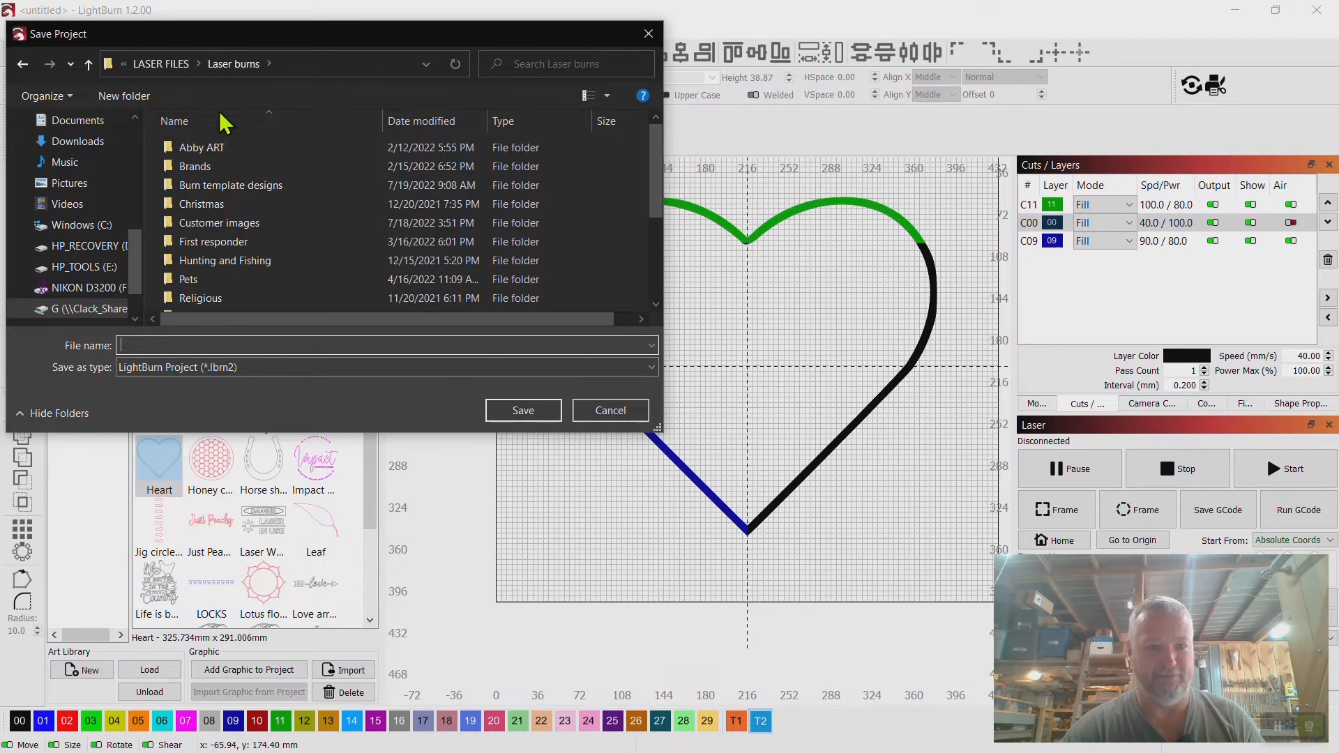
pyautogui.doubleClick(238, 187)
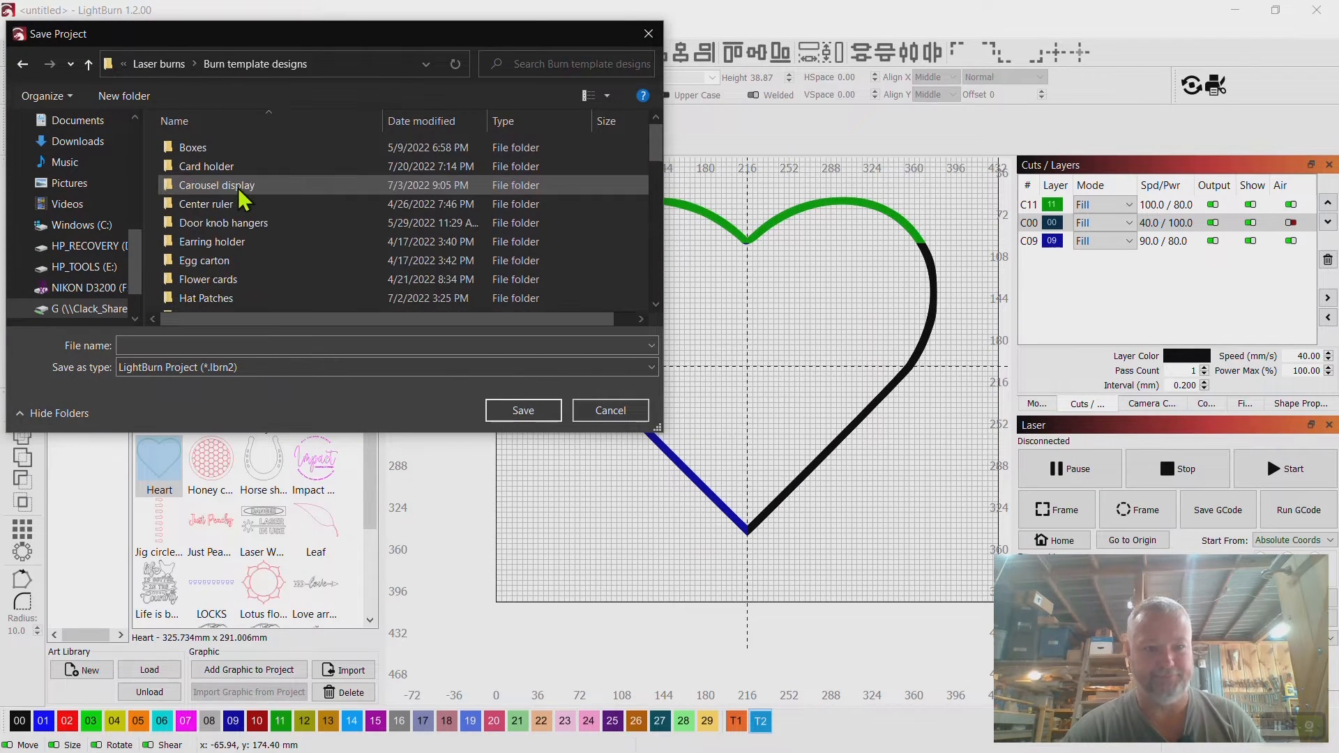
pyautogui.click(232, 346)
pyautogui.write('hEART')
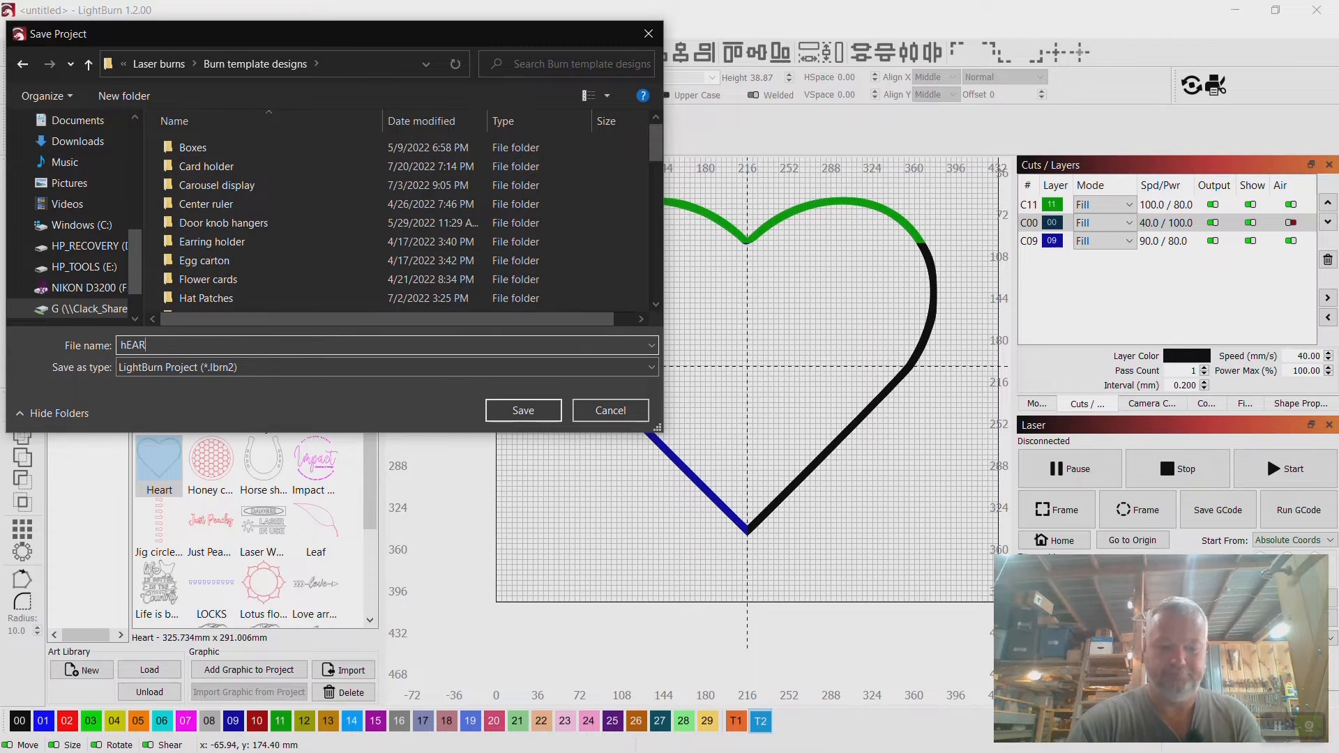
pyautogui.press('BackSpace')
pyautogui.press('BackSpace')
pyautogui.press('BackSpace')
pyautogui.press('BackSpace')
pyautogui.write('He')
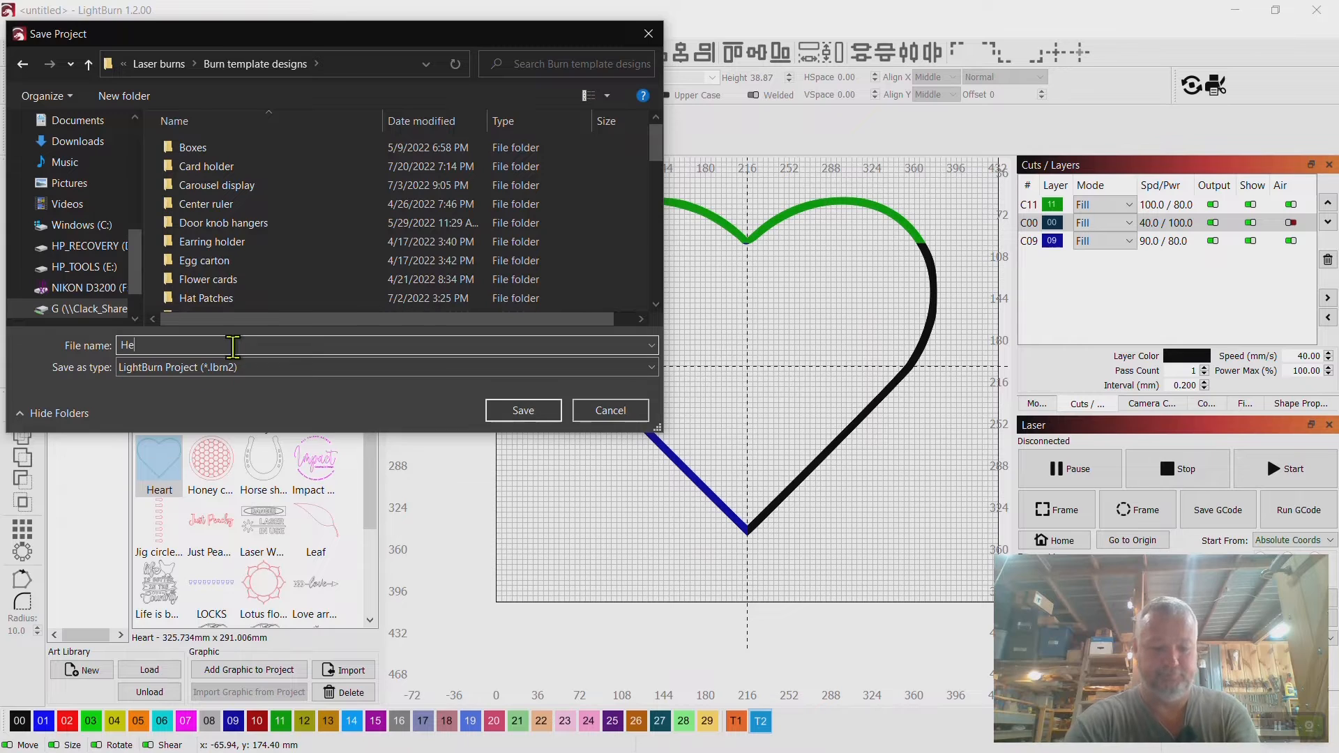
pyautogui.write('art')
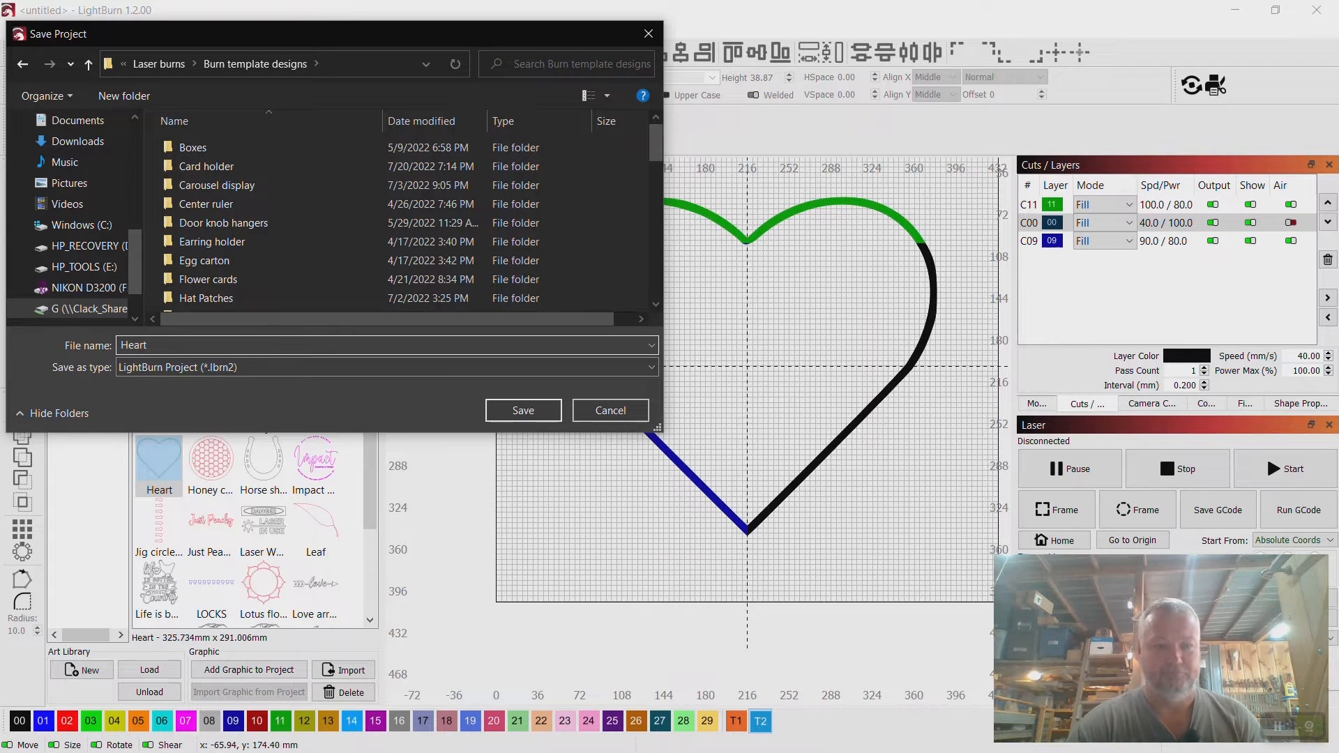
pyautogui.click(538, 417)
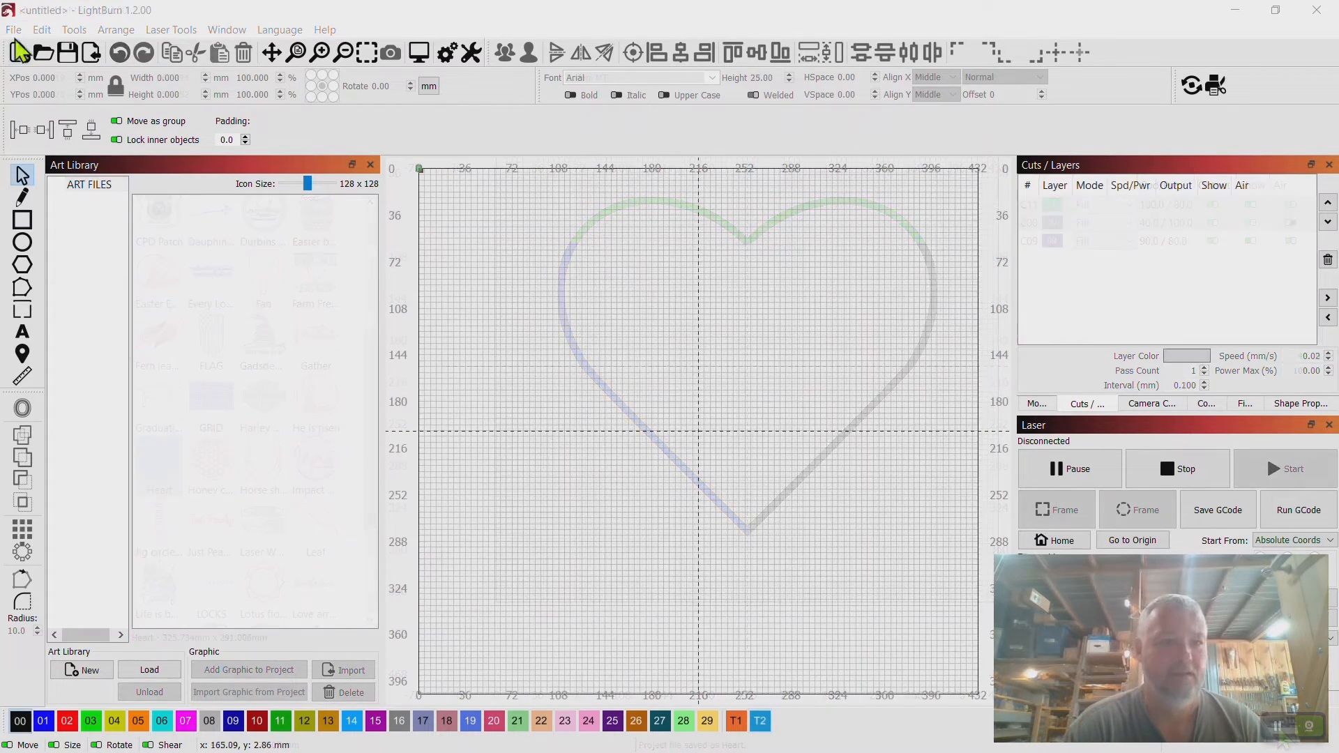
# Open the Stamp caddy-OLD project from the Customer images > MayMay folder.
pyautogui.click(13, 30)
pyautogui.click(41, 92)
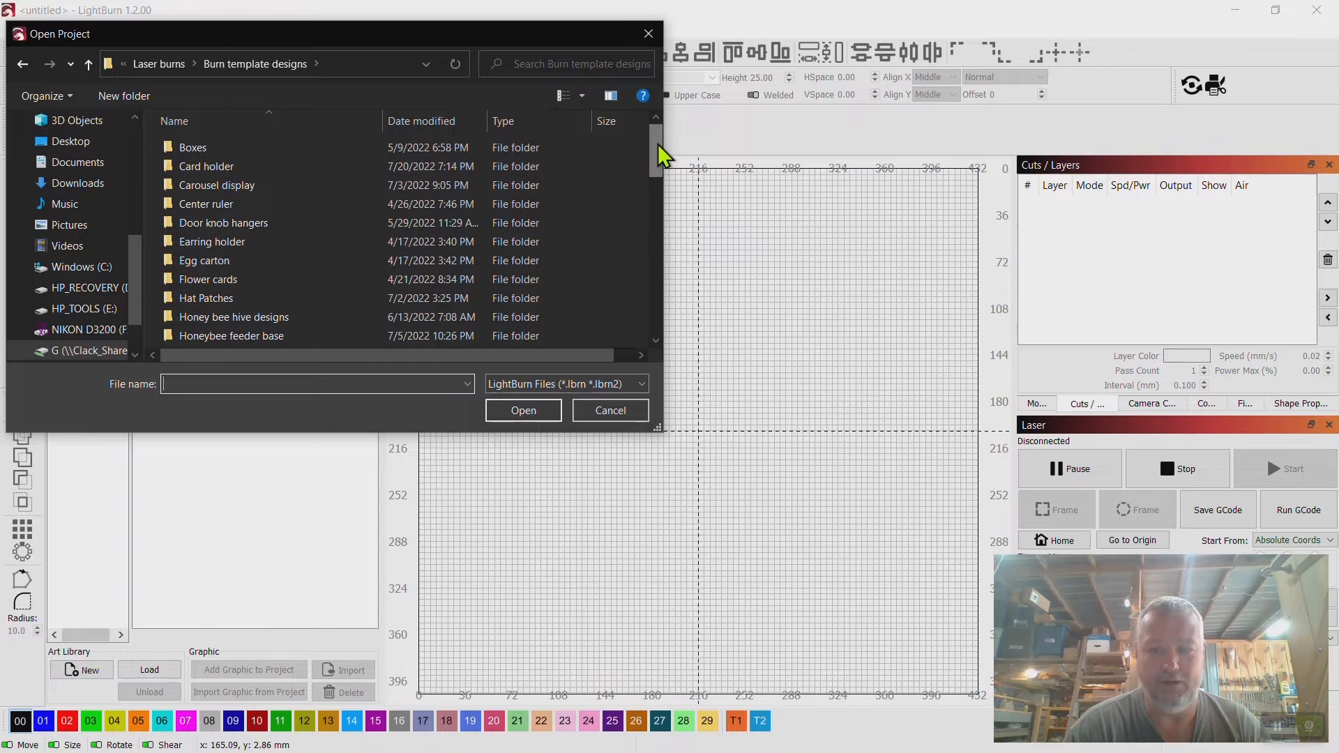
pyautogui.moveTo(658, 143)
pyautogui.mouseDown()
pyautogui.moveTo(658, 301)
pyautogui.moveTo(659, 145)
pyautogui.mouseUp()
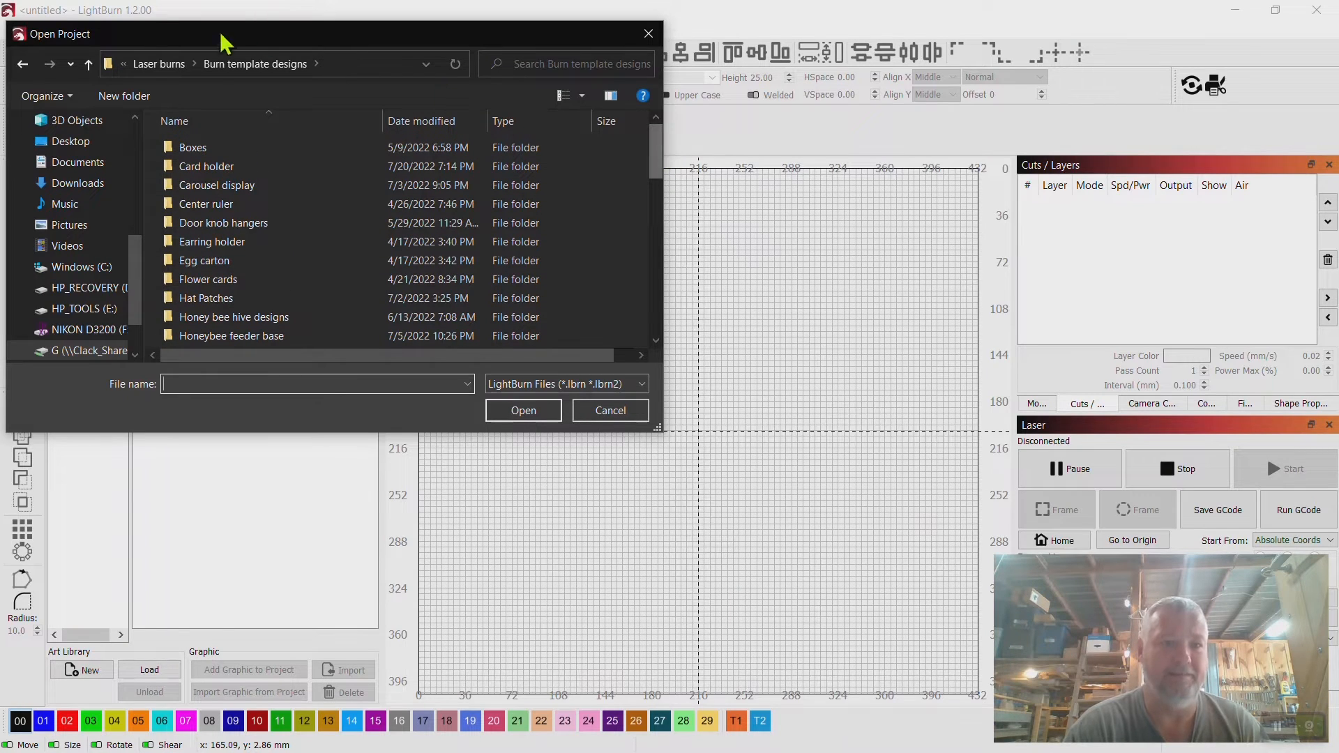
pyautogui.click(167, 64)
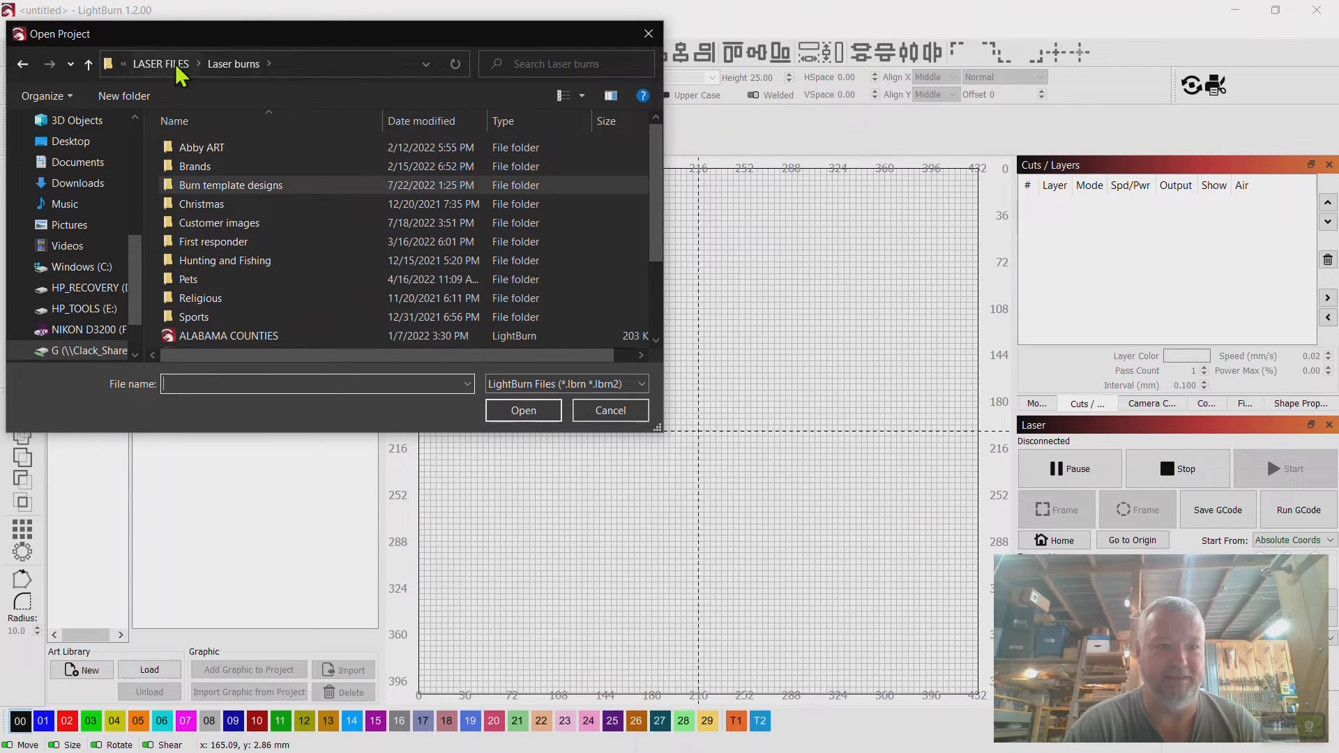
pyautogui.doubleClick(277, 223)
pyautogui.moveTo(654, 149); pyautogui.dragTo(652, 307)
pyautogui.doubleClick(206, 228)
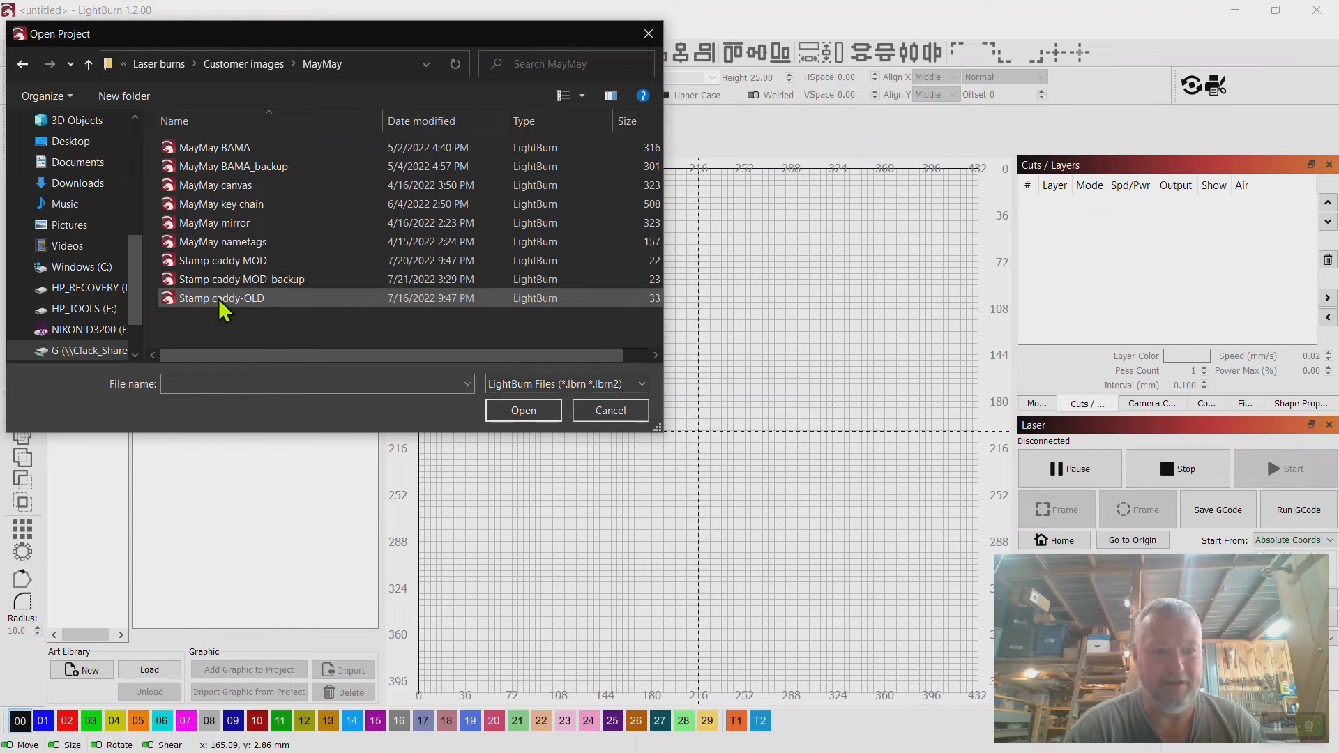
pyautogui.doubleClick(219, 298)
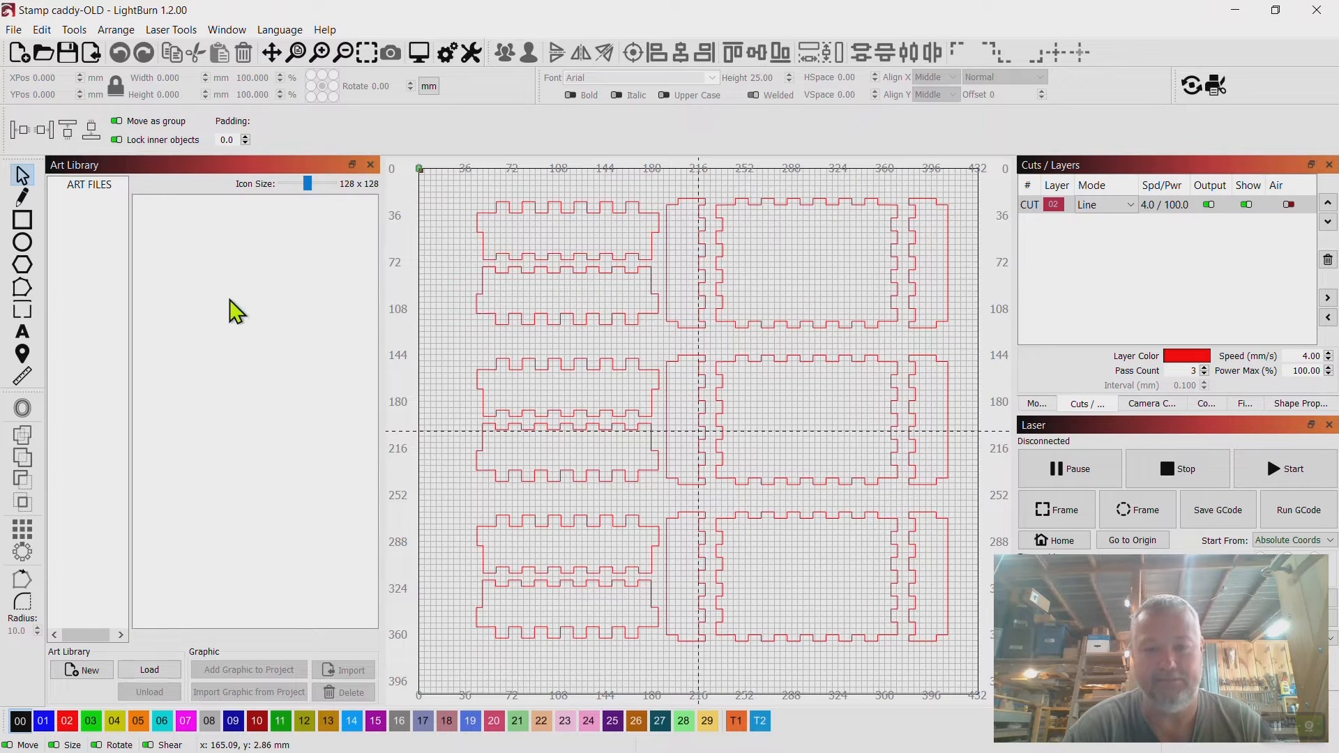
# Select the stamp caddy parts and preview the cut job, then close the preview.
pyautogui.click(911, 256)
pyautogui.rightClick(914, 258)
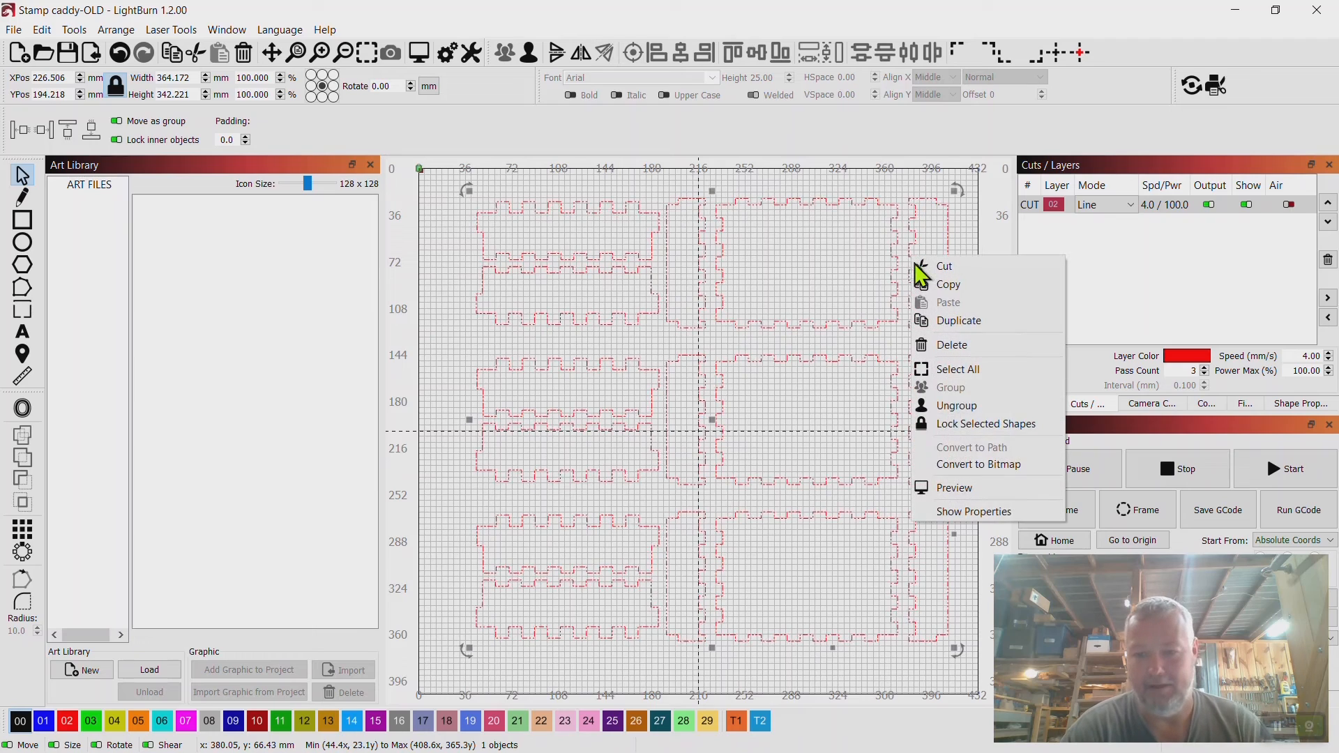
pyautogui.click(963, 493)
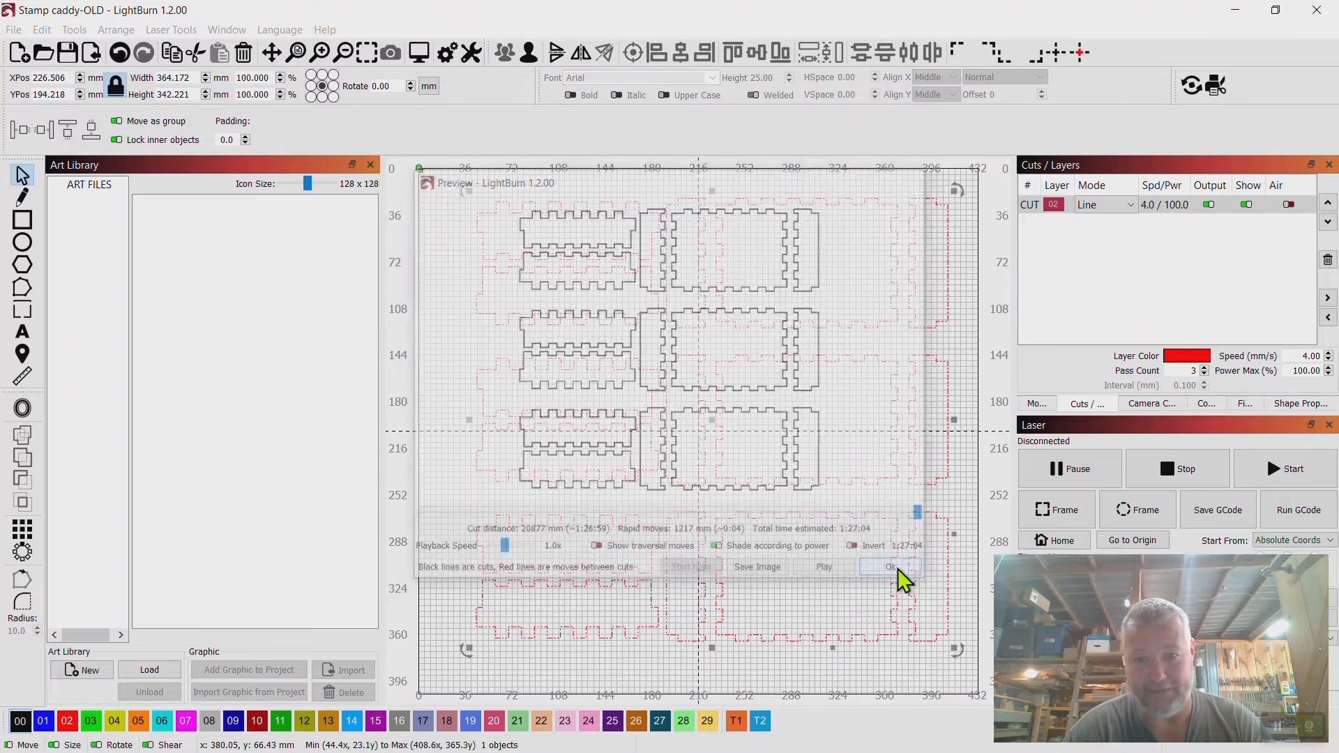
pyautogui.click(898, 571)
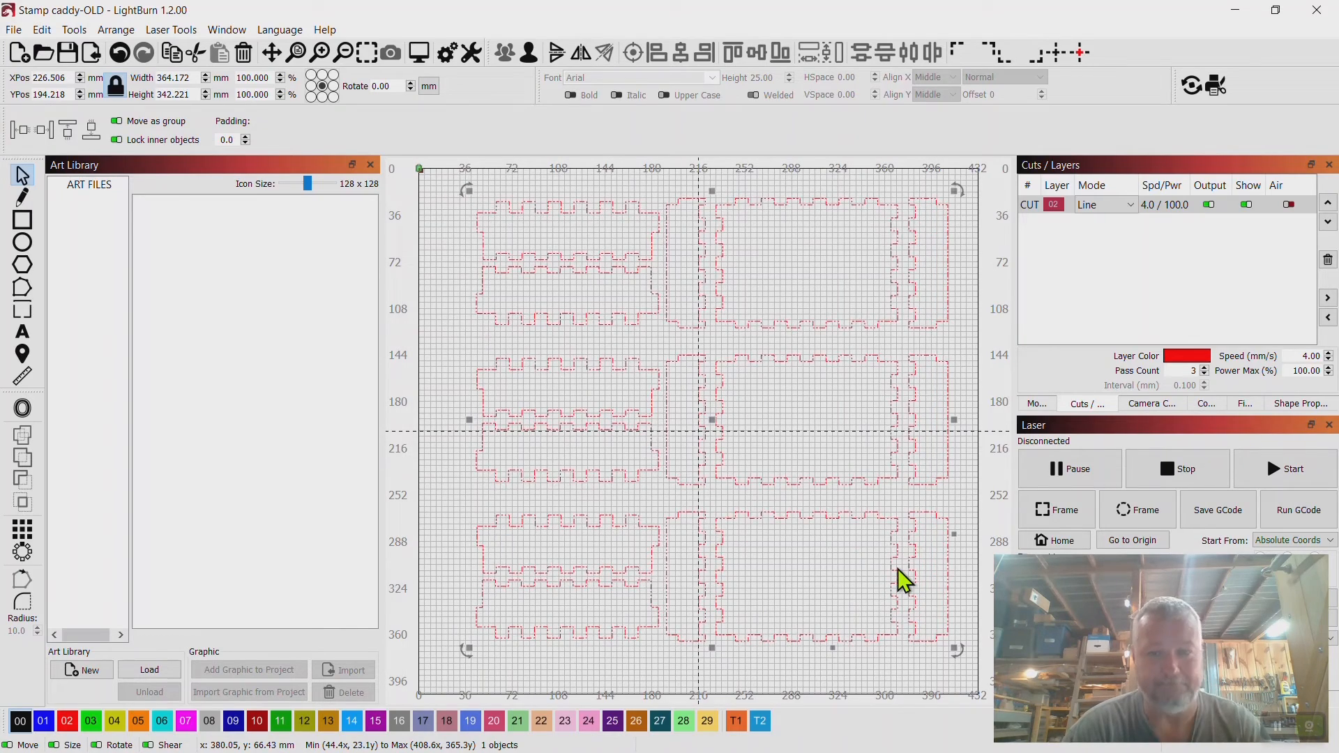
pyautogui.click(973, 396)
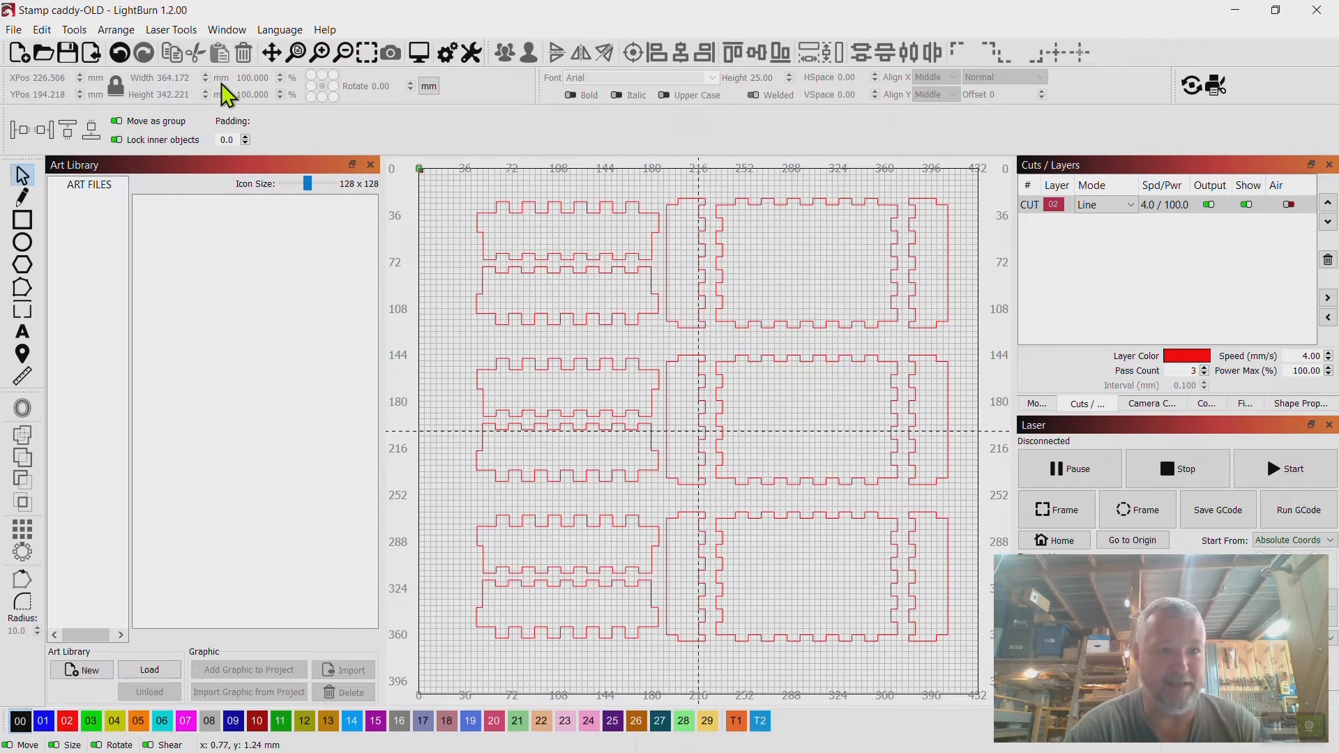
# Open the Stamp caddy MOD project from the MayMay folder.
pyautogui.click(14, 31)
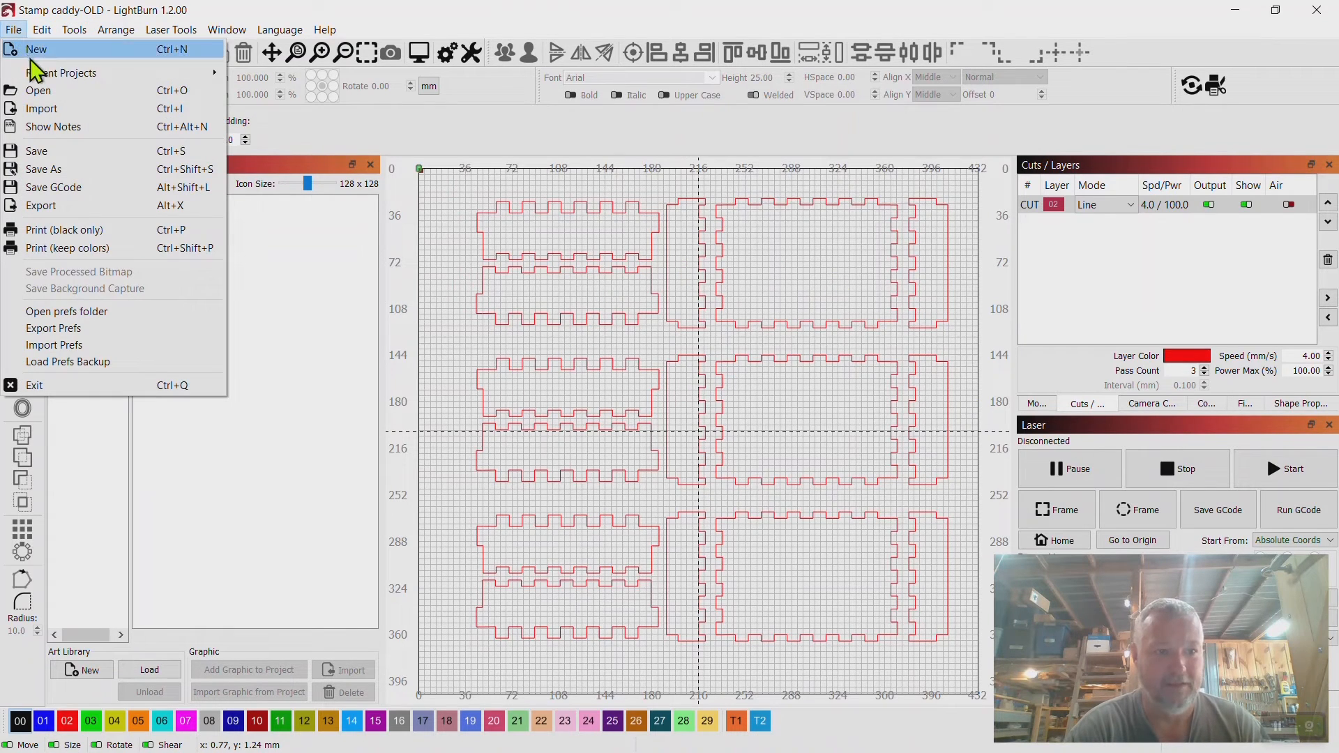
pyautogui.click(40, 91)
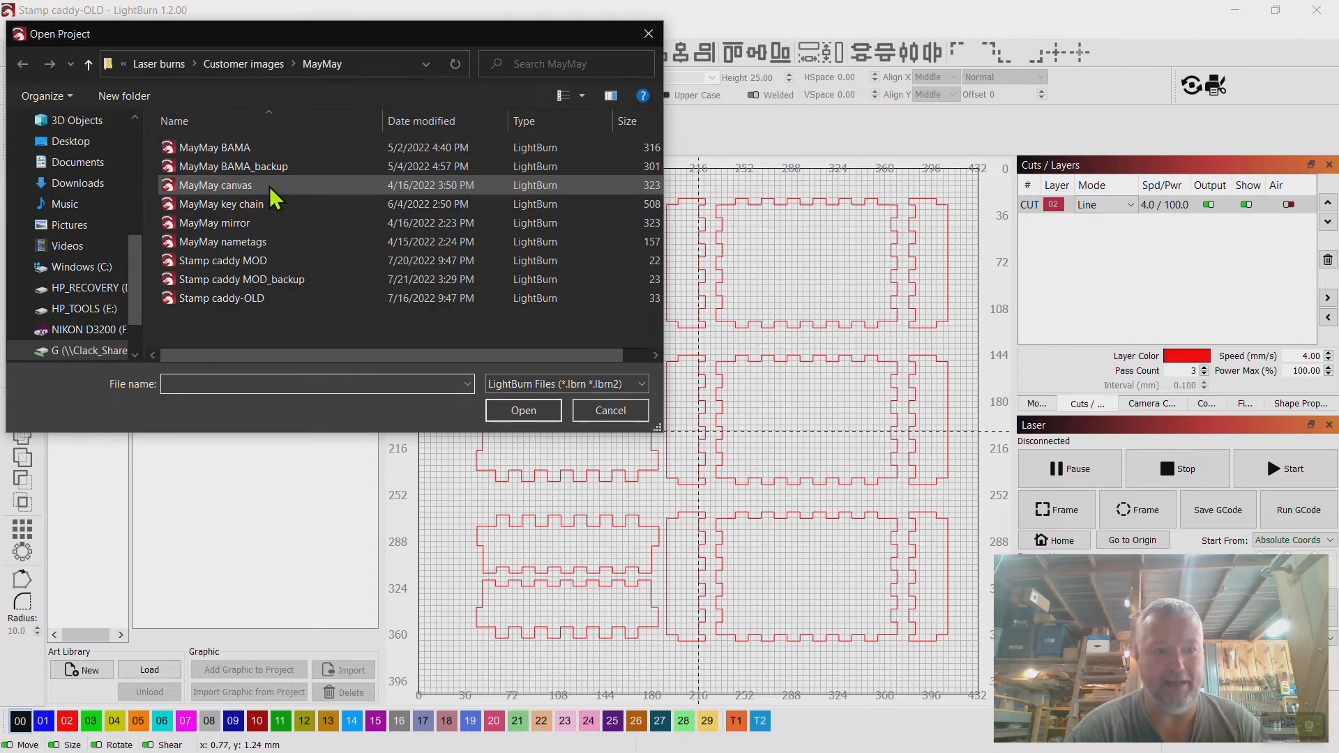
pyautogui.doubleClick(257, 262)
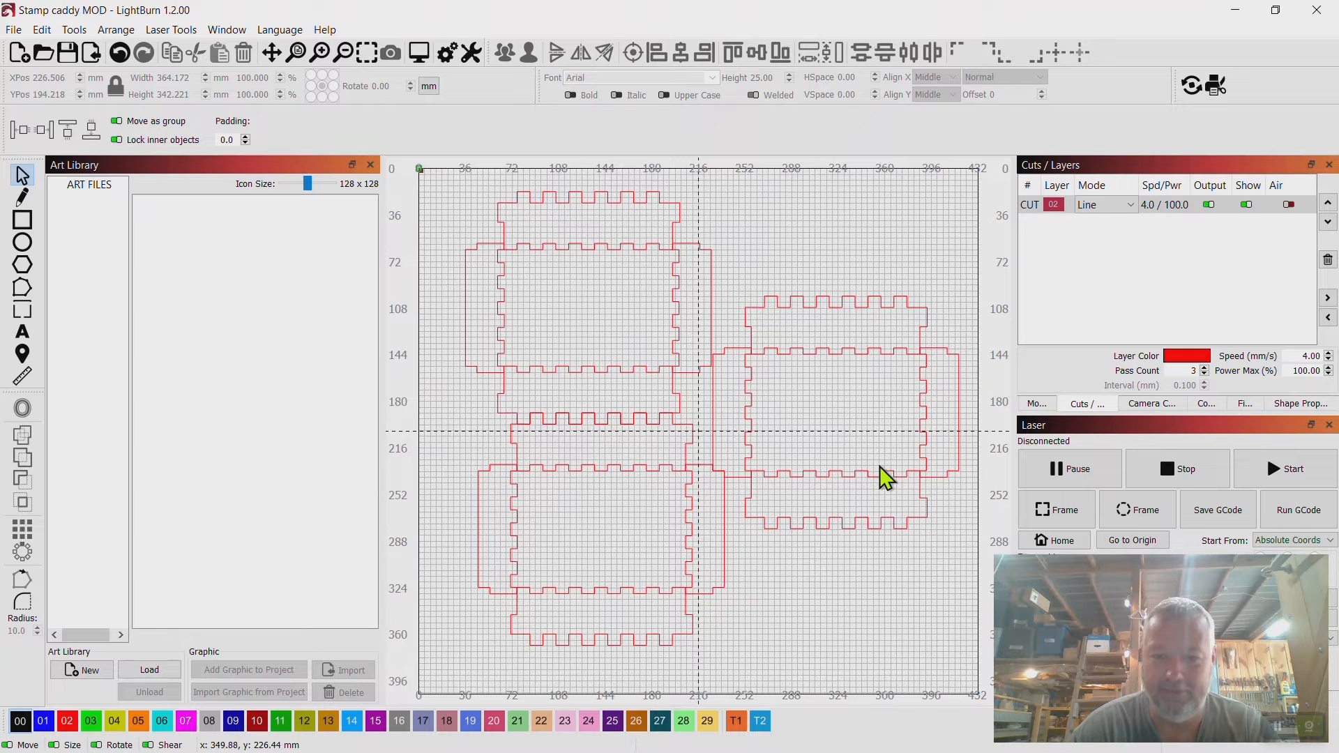
# Preview the Stamp caddy MOD cut job and close the preview.
pyautogui.scroll(8, 805, 353)
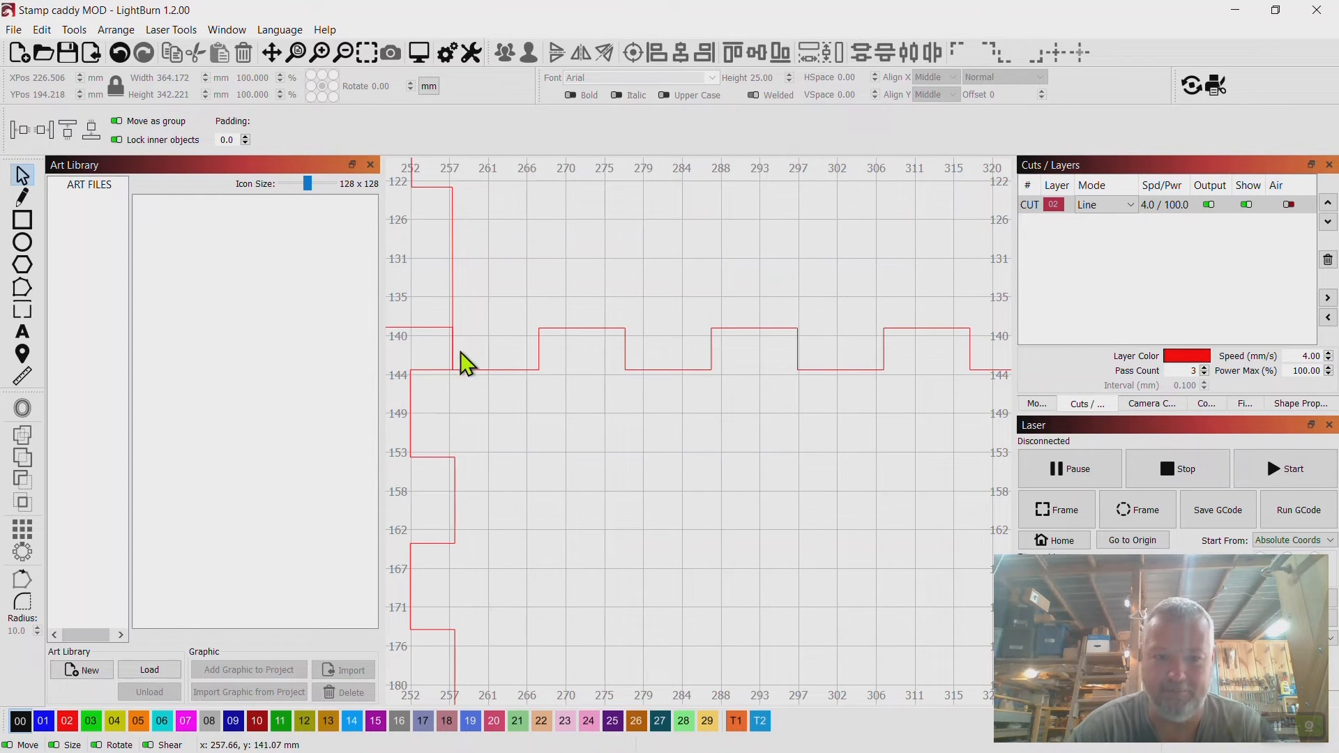
pyautogui.scroll(-4, 655, 342)
pyautogui.scroll(-6, 656, 340)
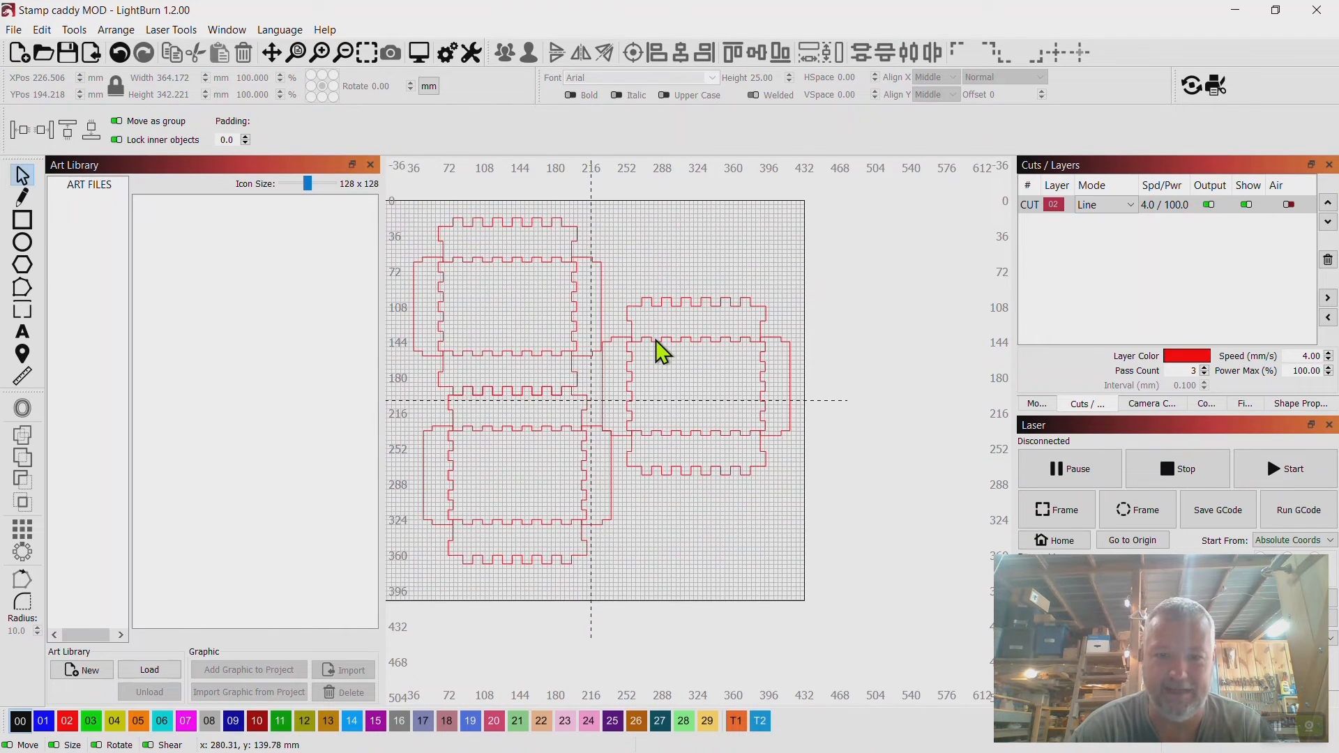
pyautogui.moveTo(604, 356); pyautogui.dragTo(663, 350)
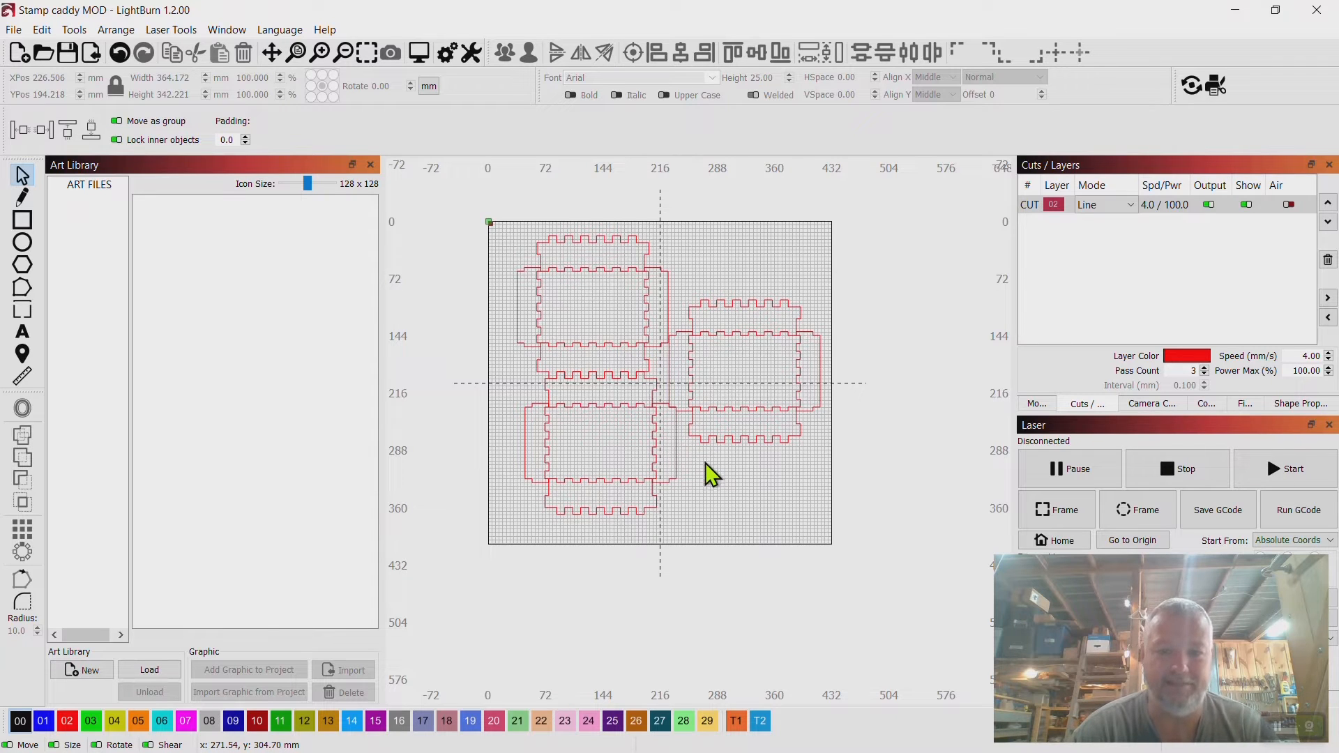
pyautogui.rightClick(689, 376)
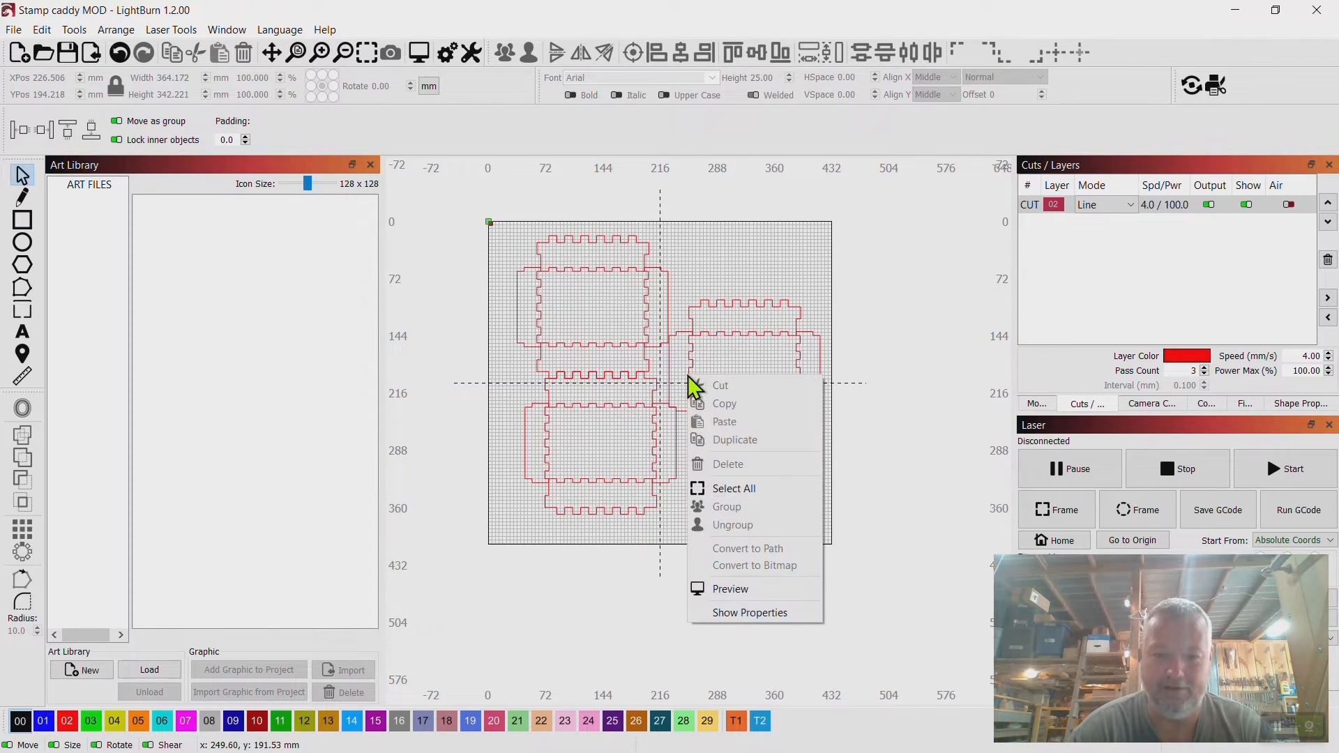
pyautogui.click(739, 594)
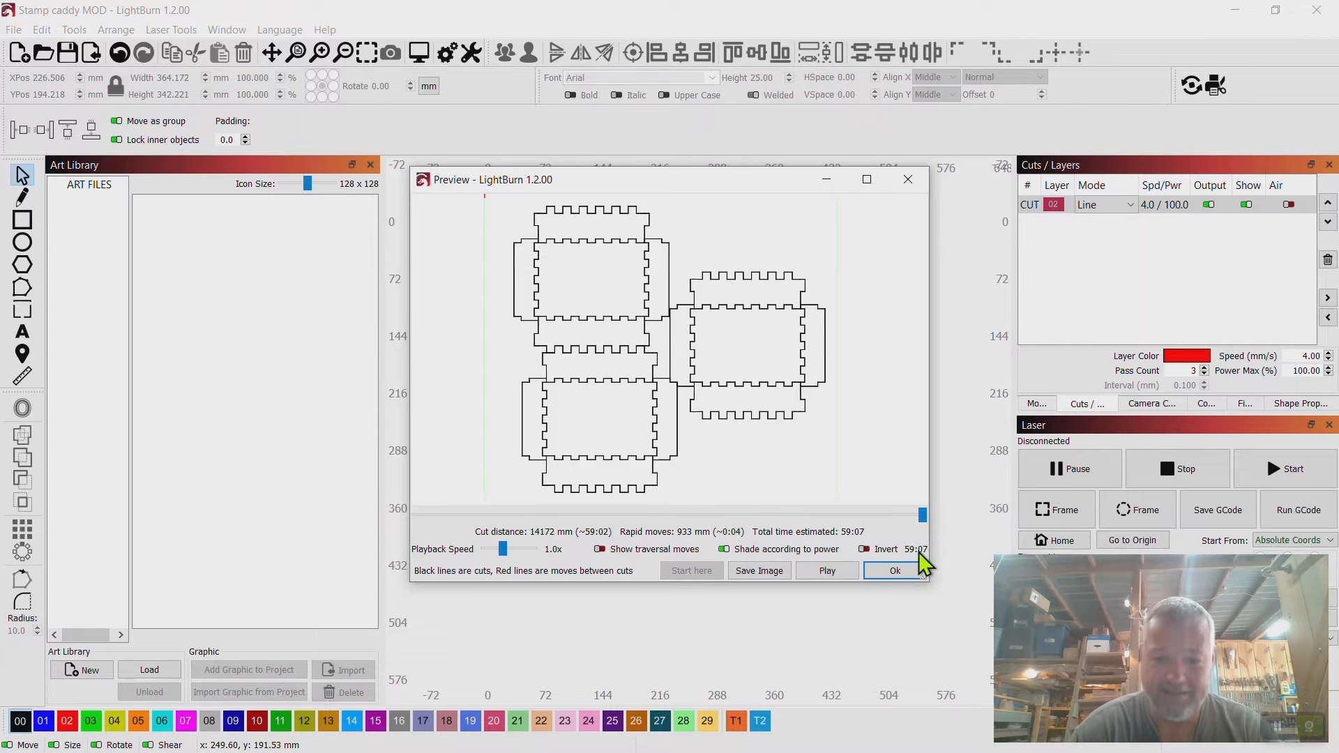
pyautogui.click(890, 571)
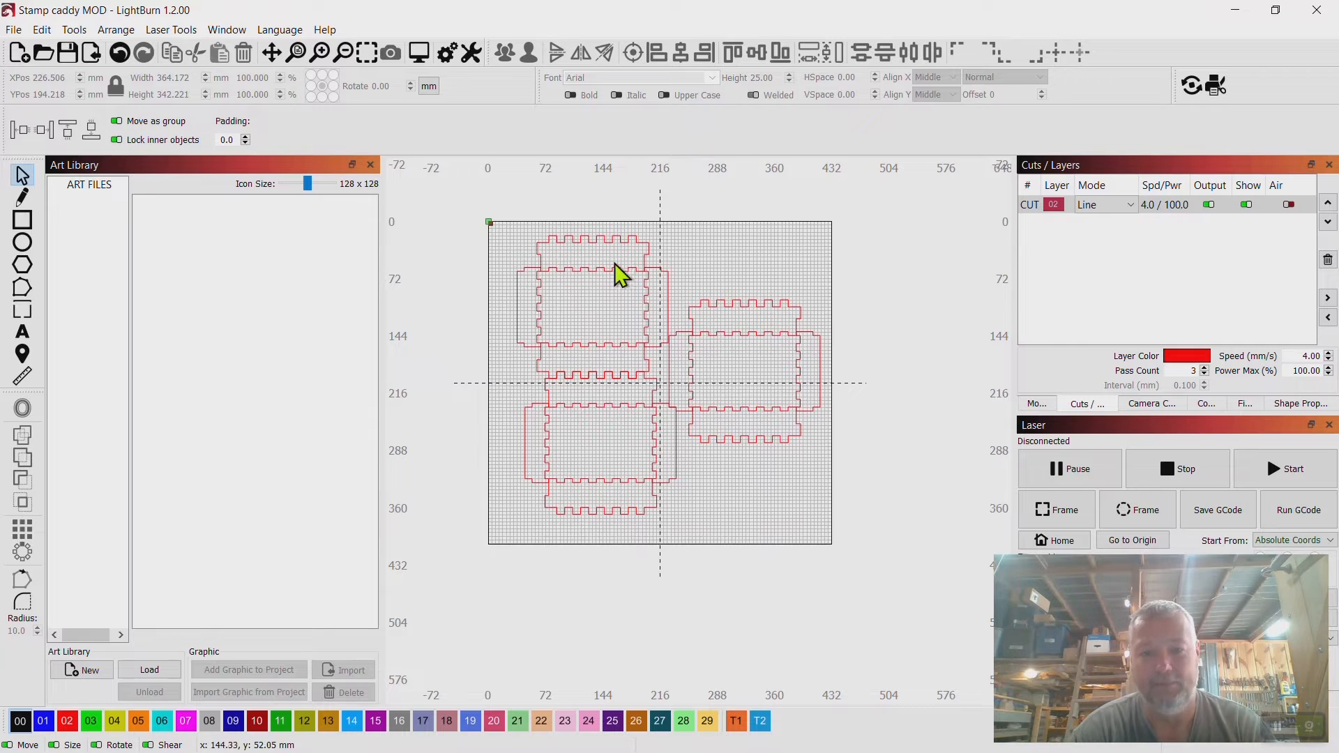
# Zoom in and examine the finger joints where the caddy panels meet and overlap.
pyautogui.scroll(6, 608, 282)
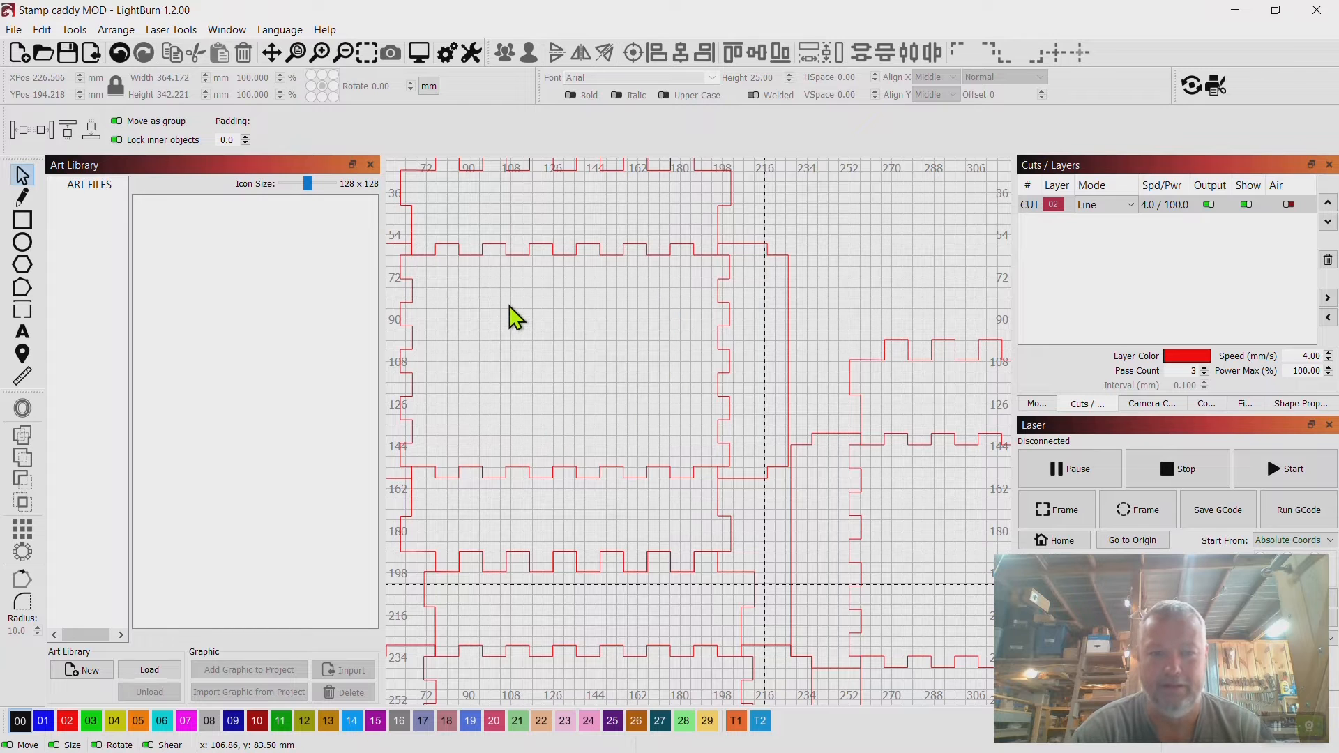
pyautogui.scroll(-2, 509, 305)
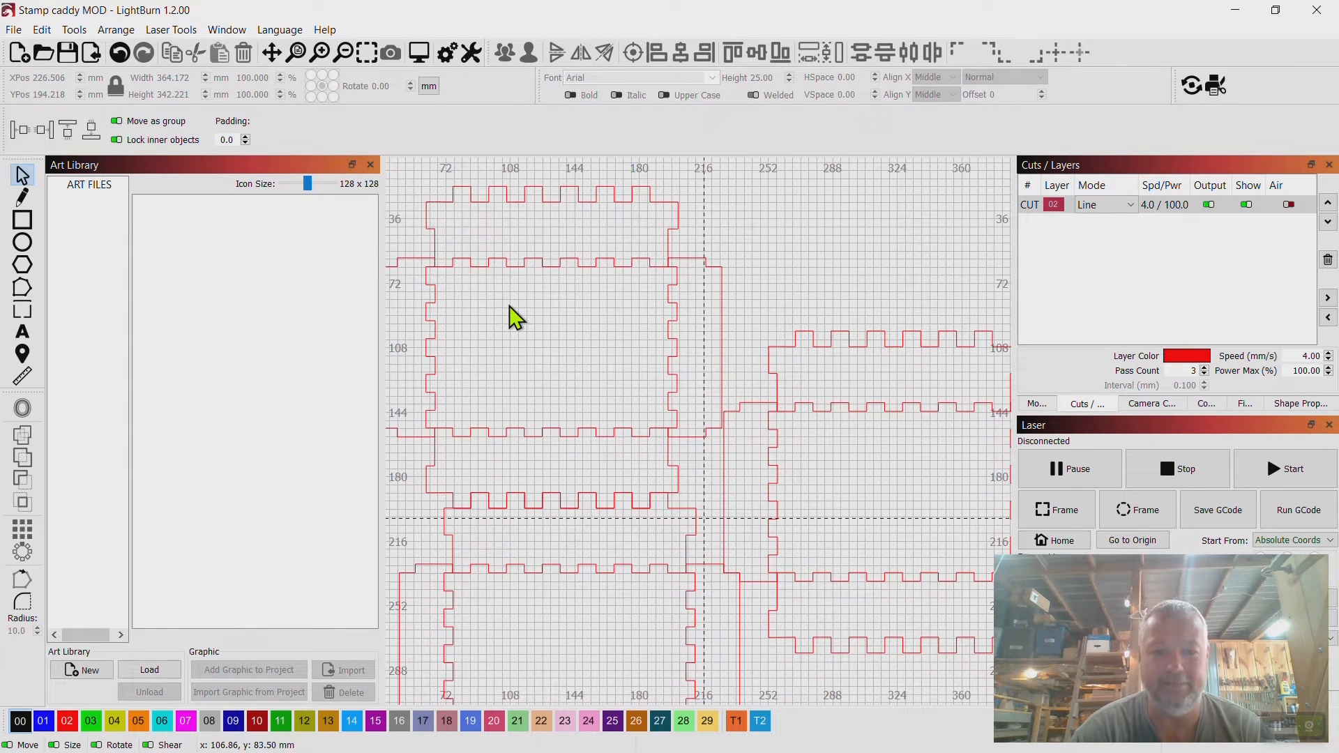
pyautogui.moveTo(509, 306); pyautogui.dragTo(564, 245)
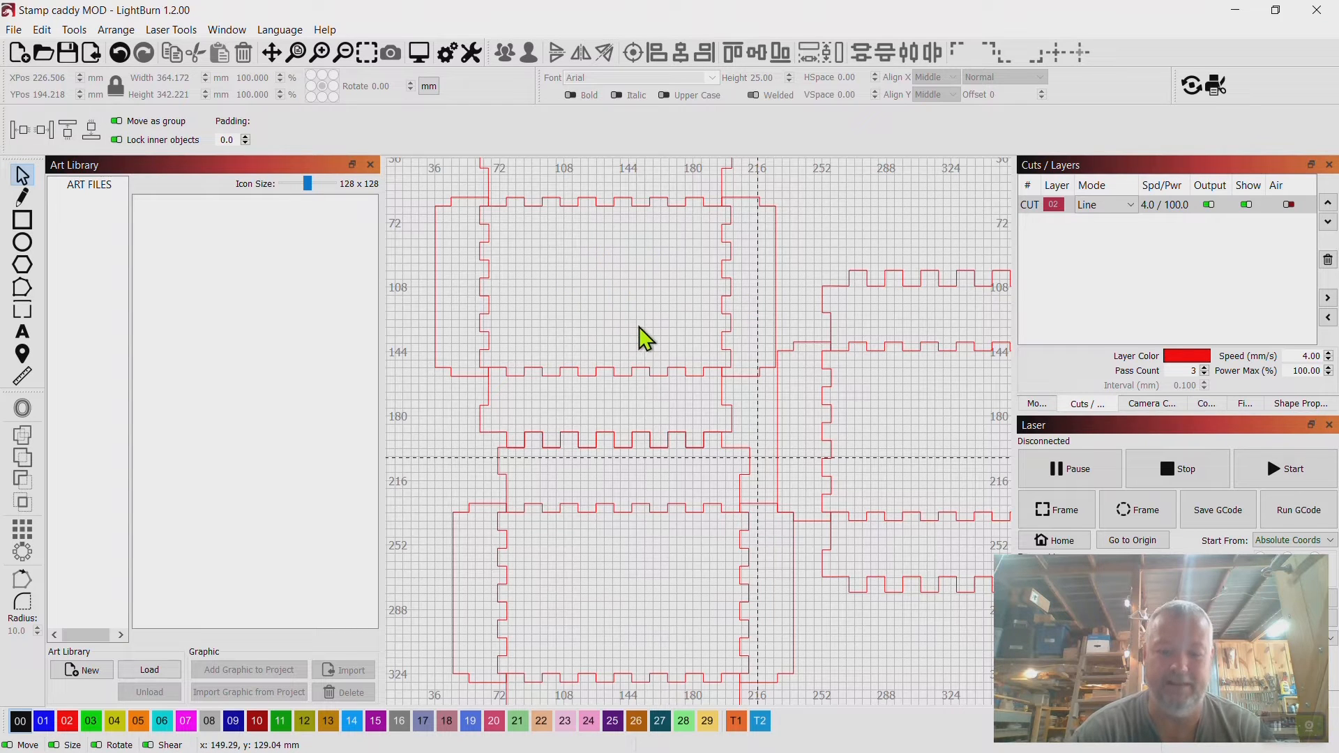
pyautogui.moveTo(639, 327); pyautogui.dragTo(569, 201)
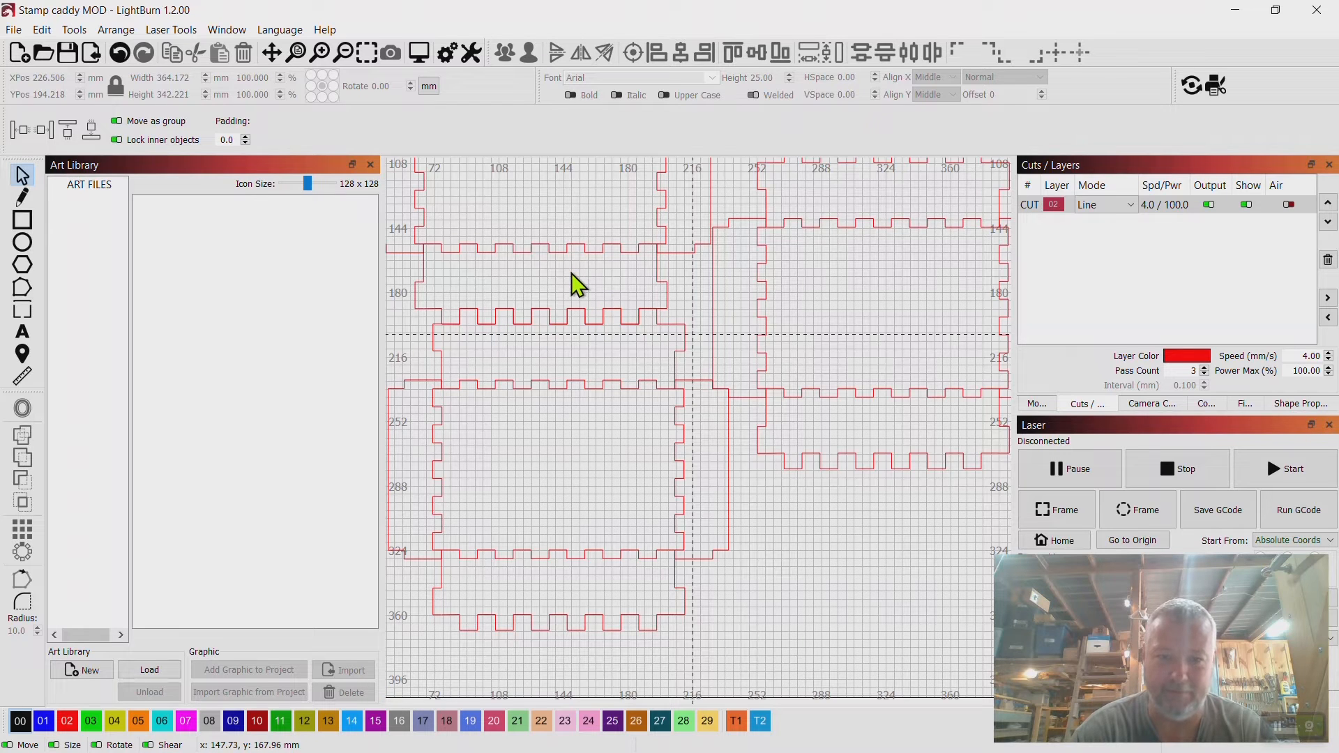
pyautogui.scroll(-4, 701, 391)
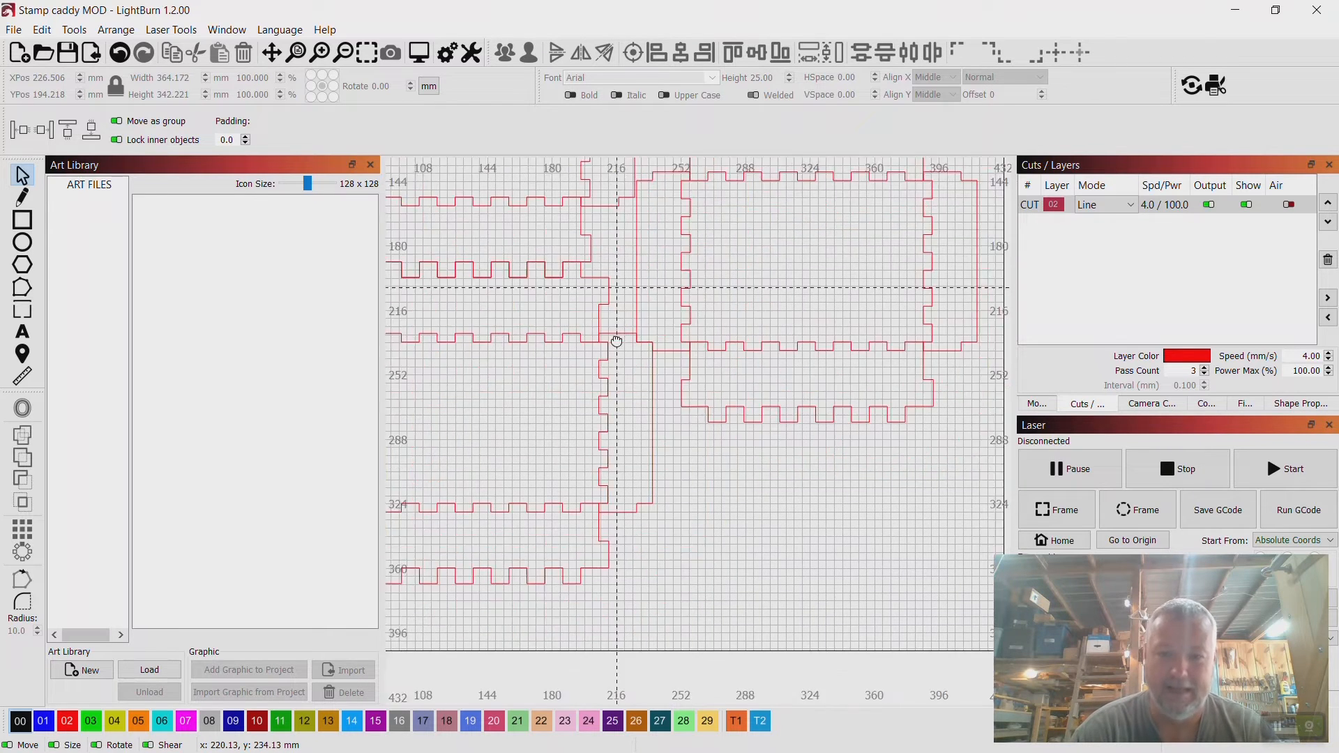
pyautogui.moveTo(595, 383); pyautogui.dragTo(660, 427)
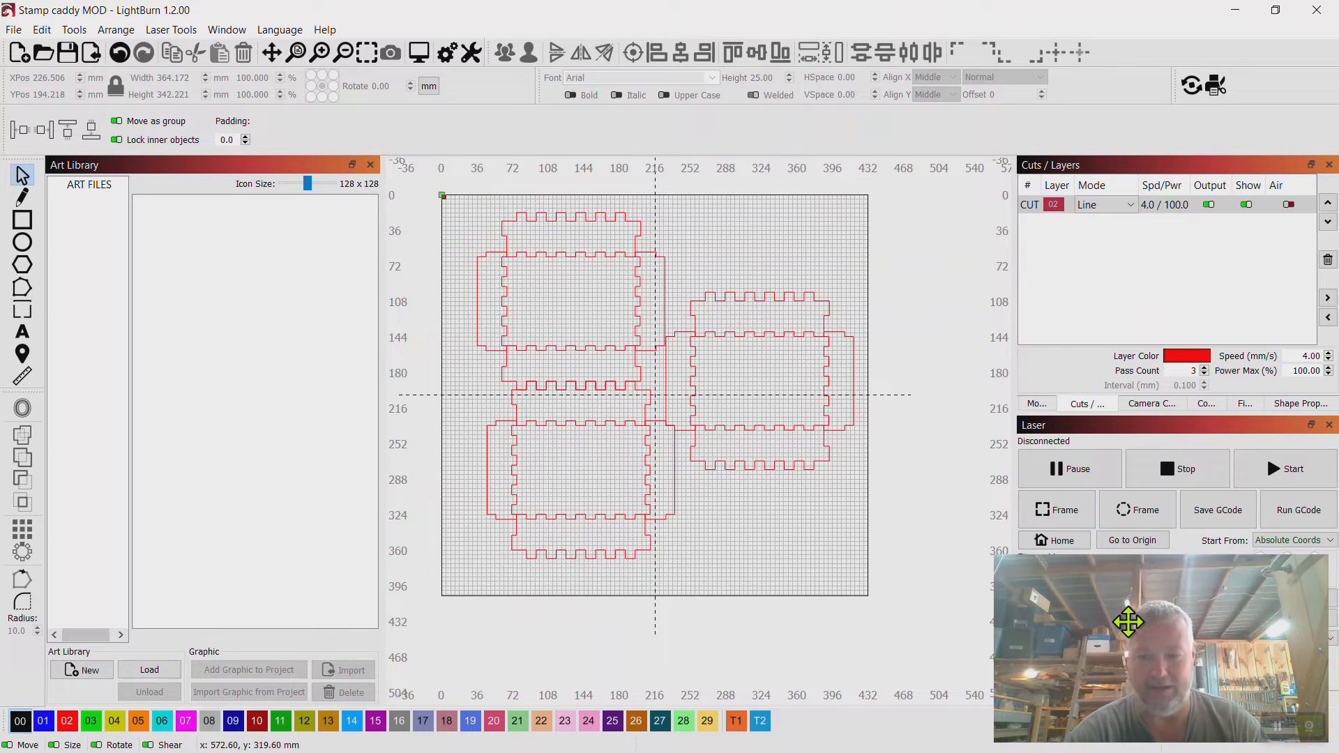
pyautogui.moveTo(1129, 622); pyautogui.dragTo(1128, 78)
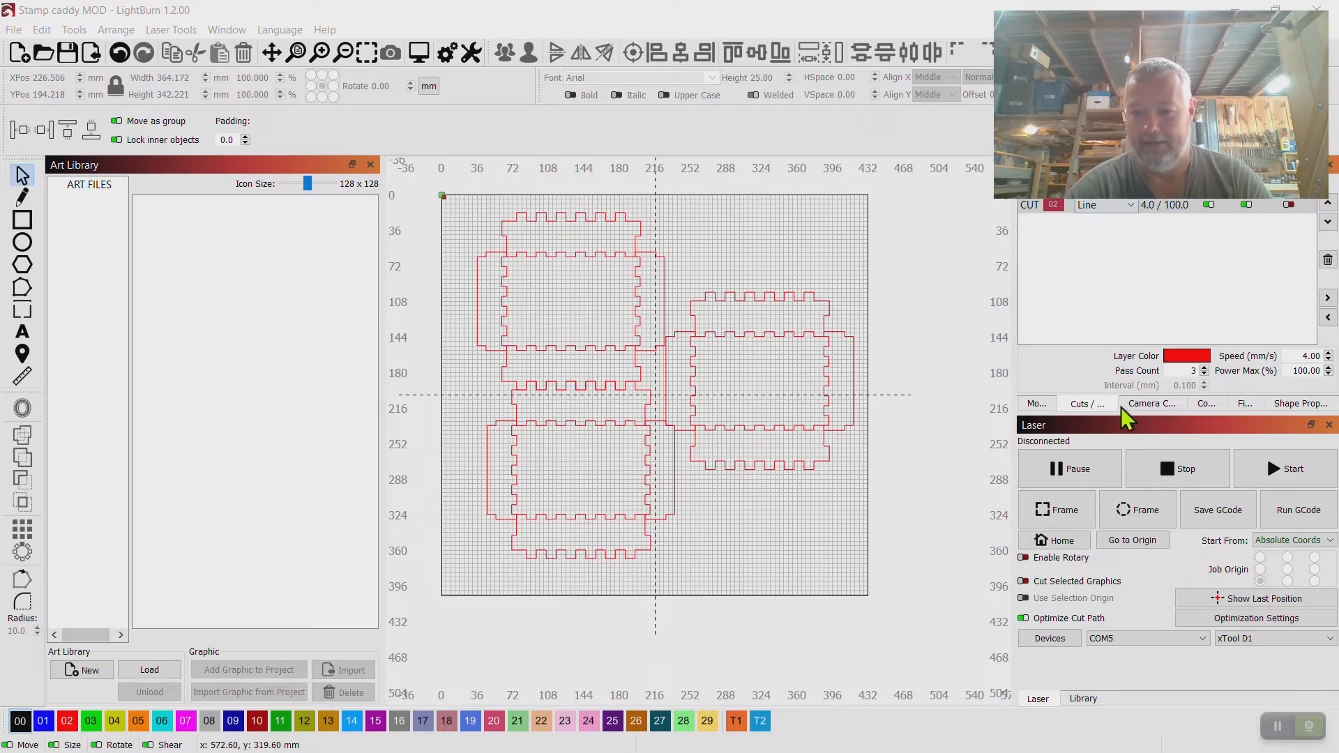
# Turn off Remove overlapping lines in the cut optimization settings.
pyautogui.click(1252, 619)
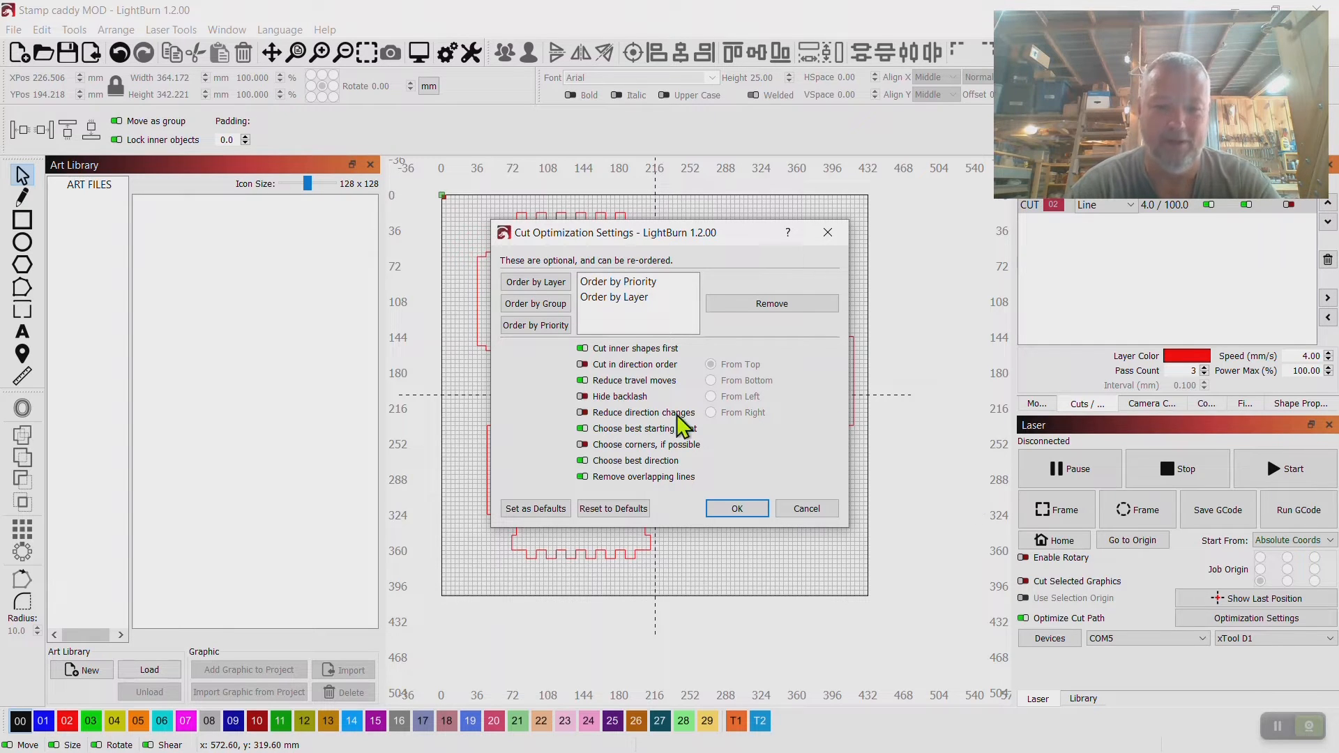
pyautogui.click(582, 478)
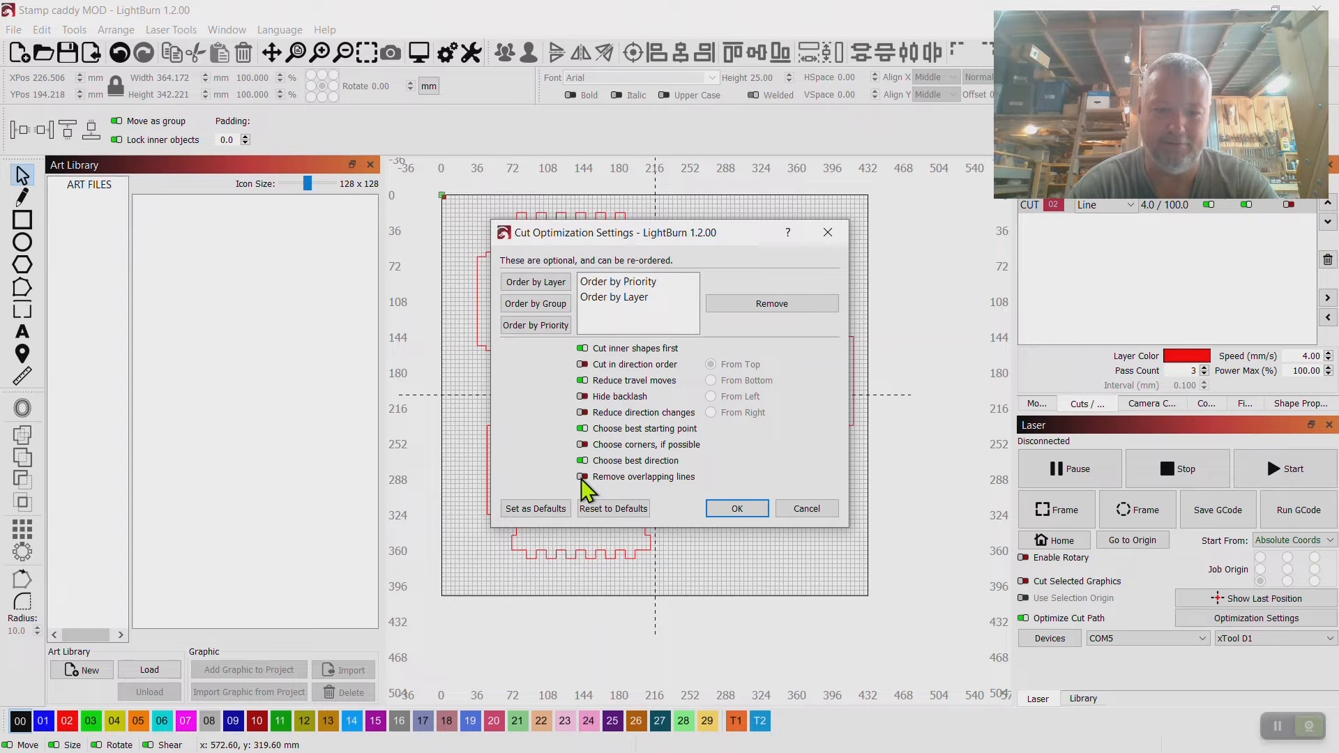
pyautogui.click(738, 508)
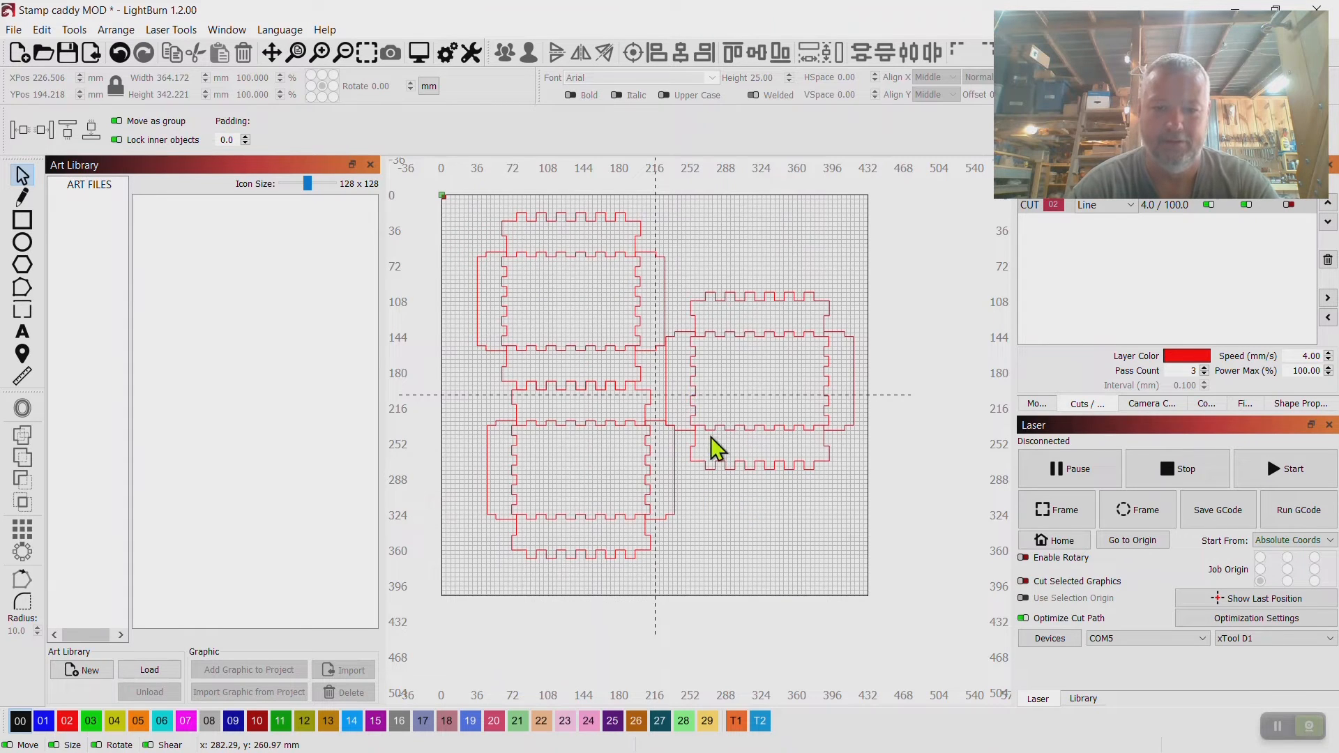
# Preview the cut job with the changed optimization setting and close the preview.
pyautogui.rightClick(695, 381)
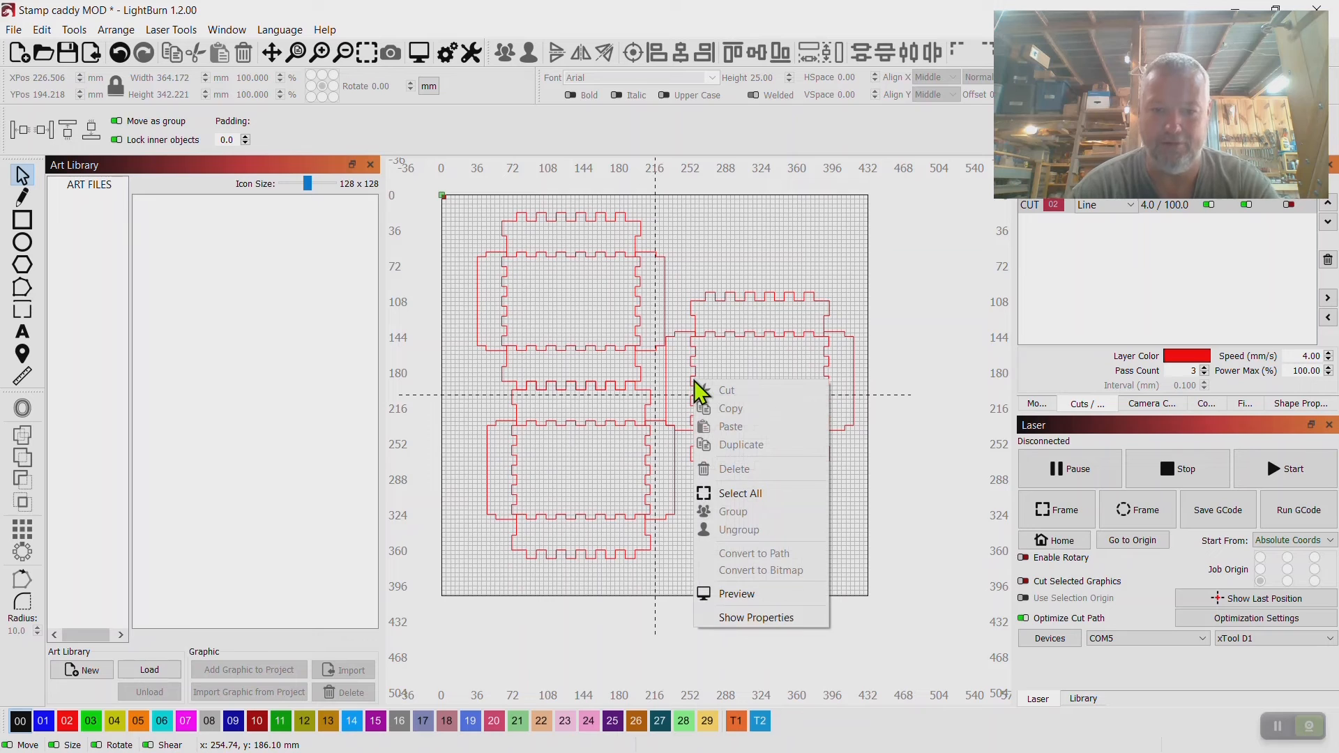
pyautogui.click(747, 593)
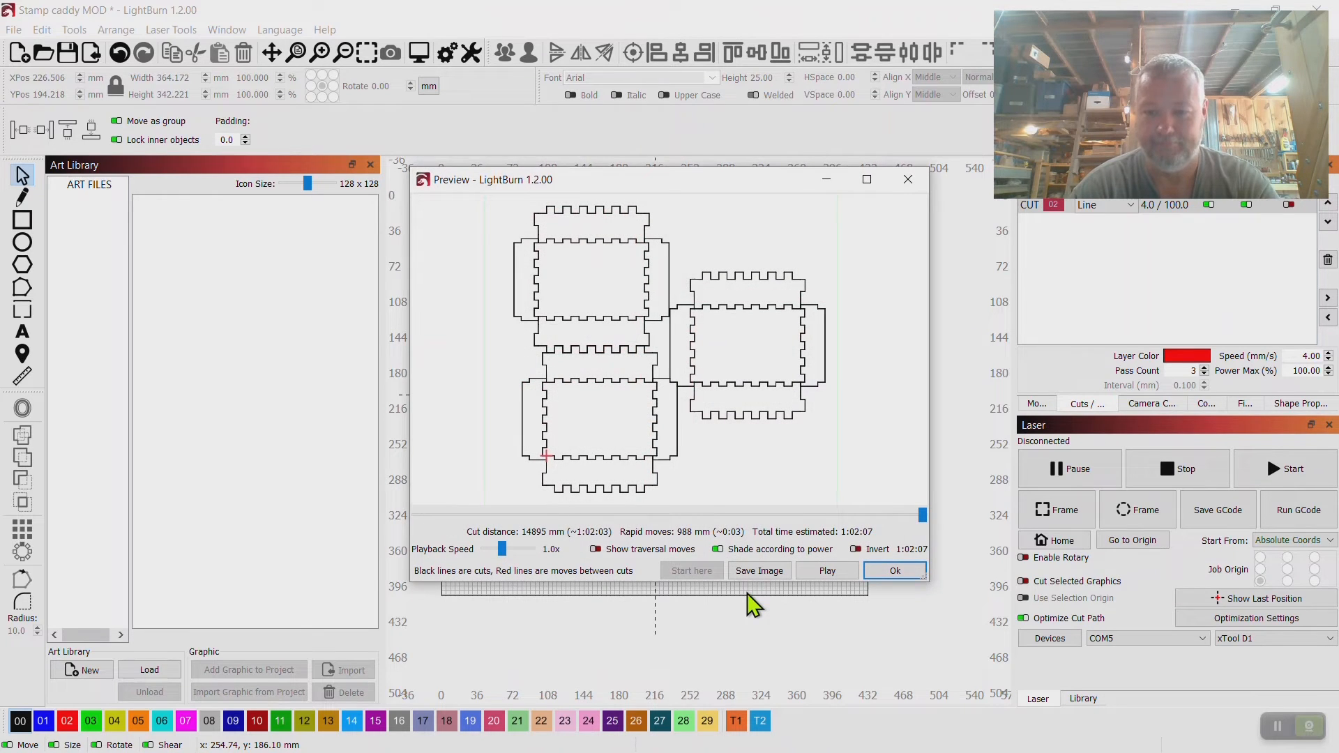
pyautogui.click(914, 180)
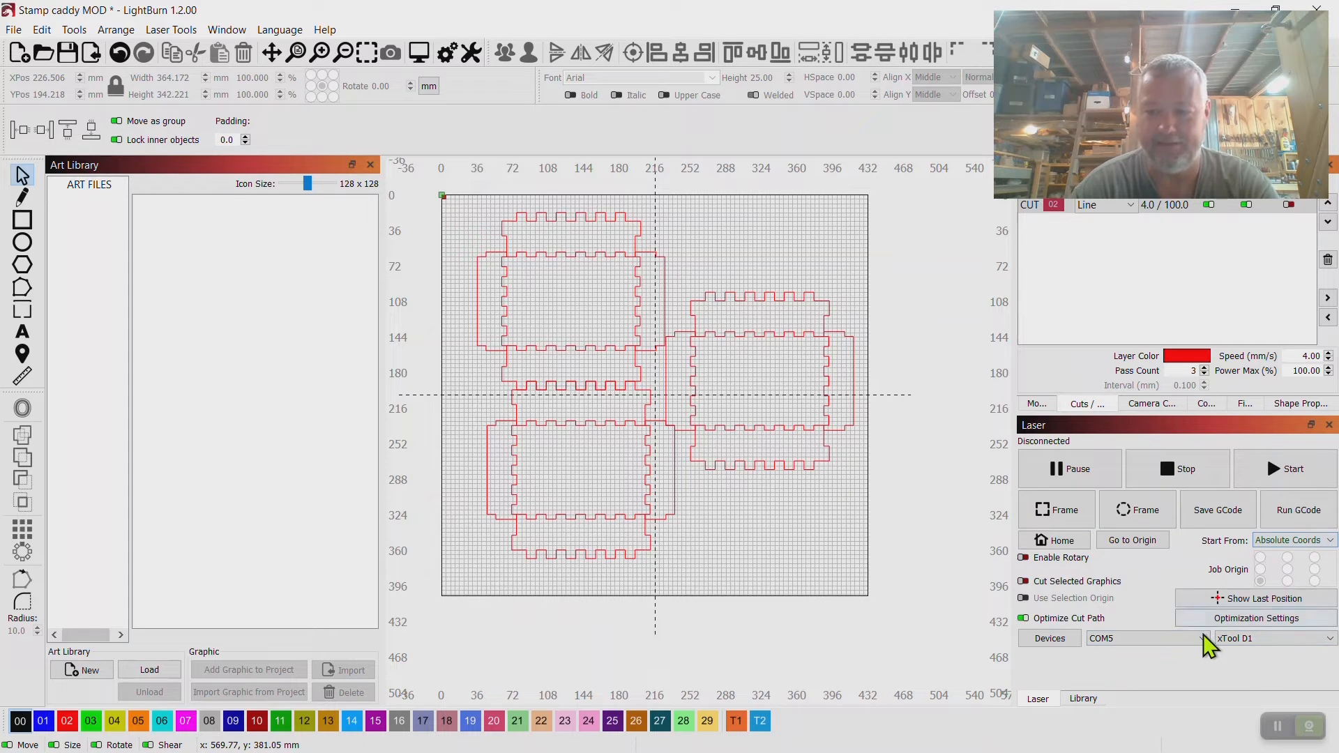
# Turn Remove overlapping lines back on in the cut optimization settings.
pyautogui.click(1249, 618)
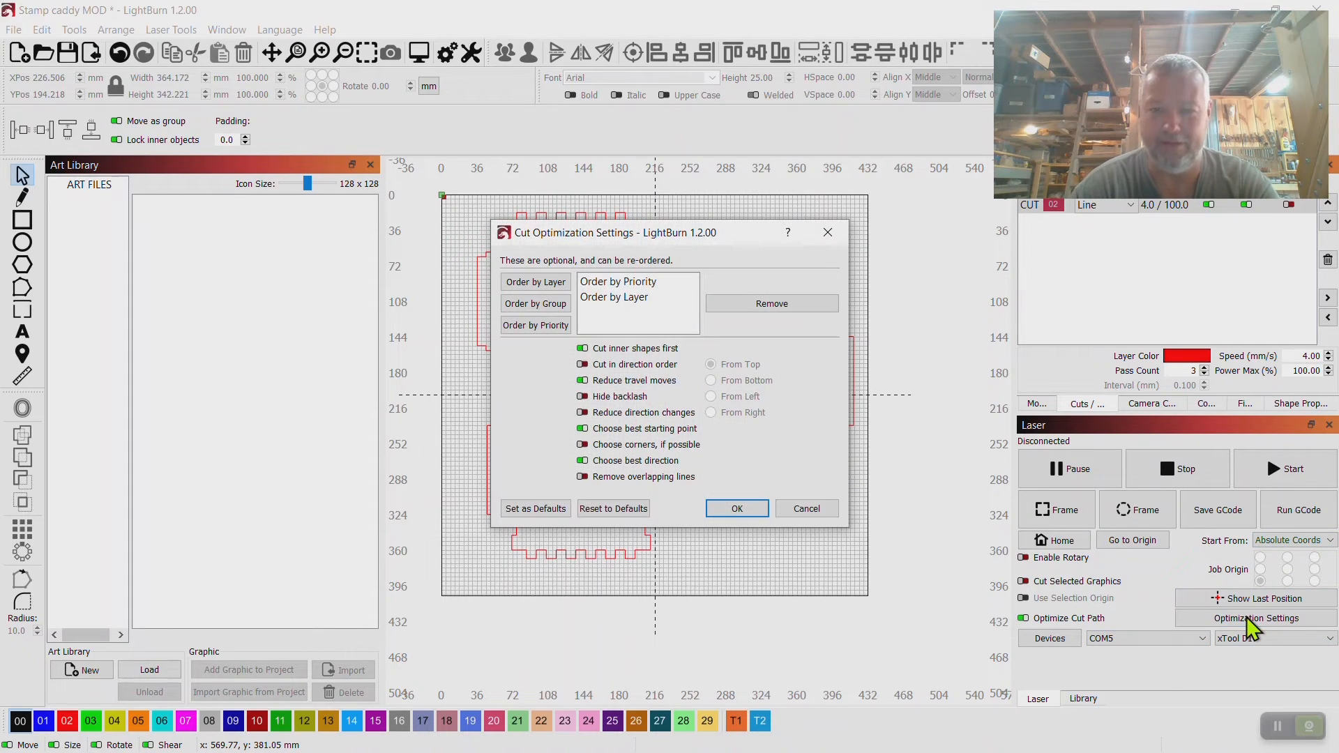
pyautogui.click(582, 476)
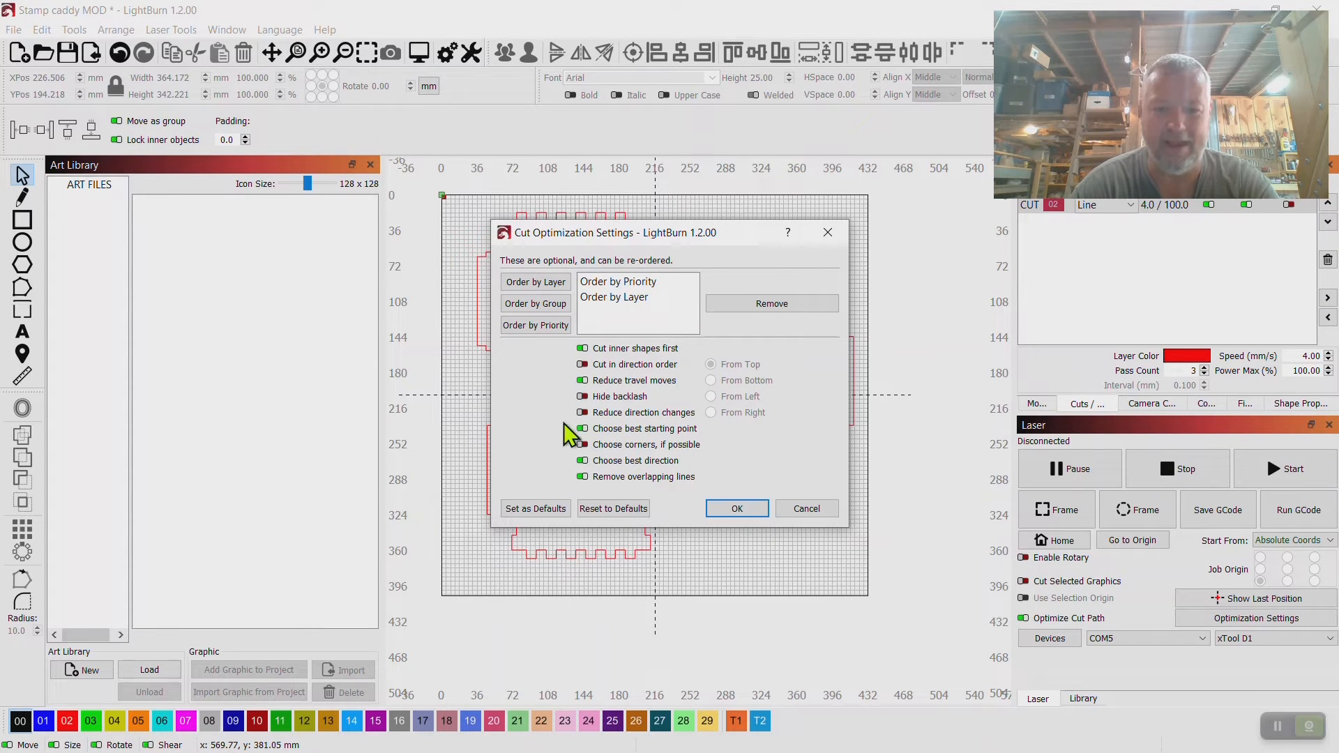
pyautogui.click(739, 508)
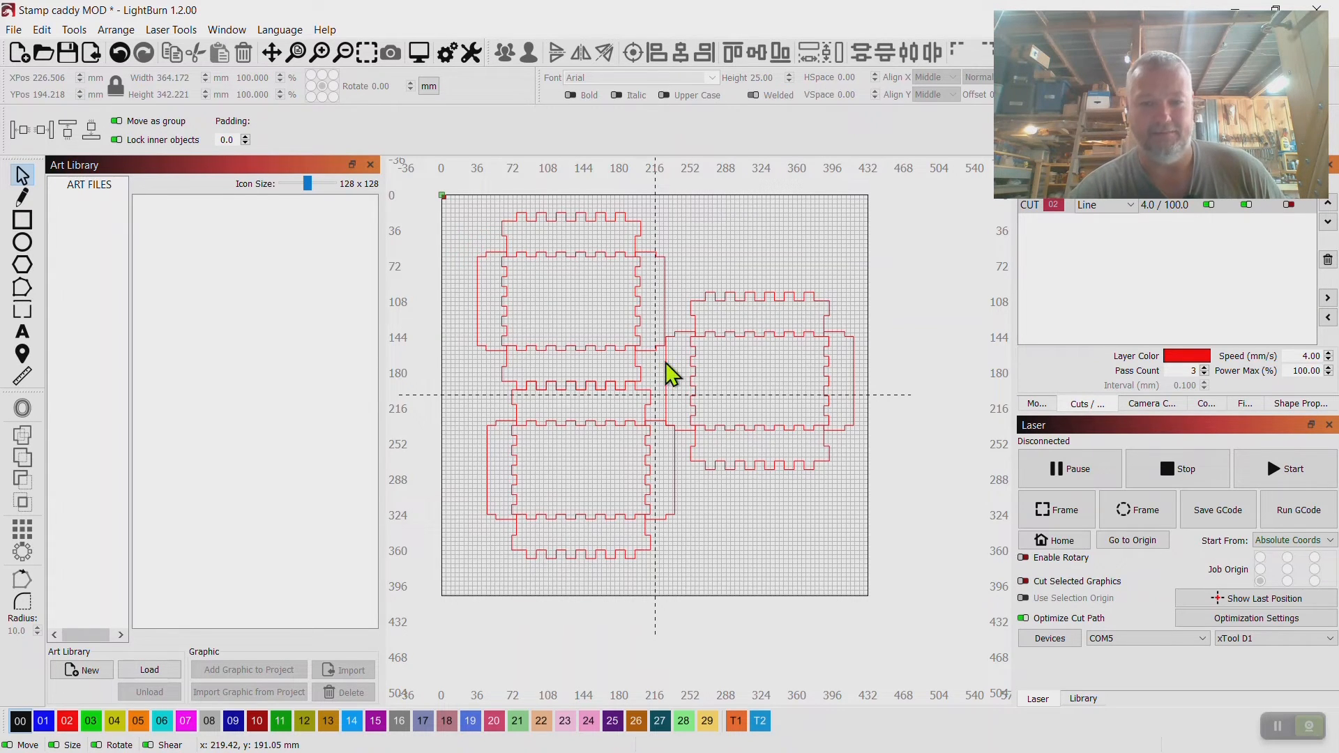
# Preview the Stamp caddy MOD cut job again and close the preview.
pyautogui.scroll(10, 736, 343)
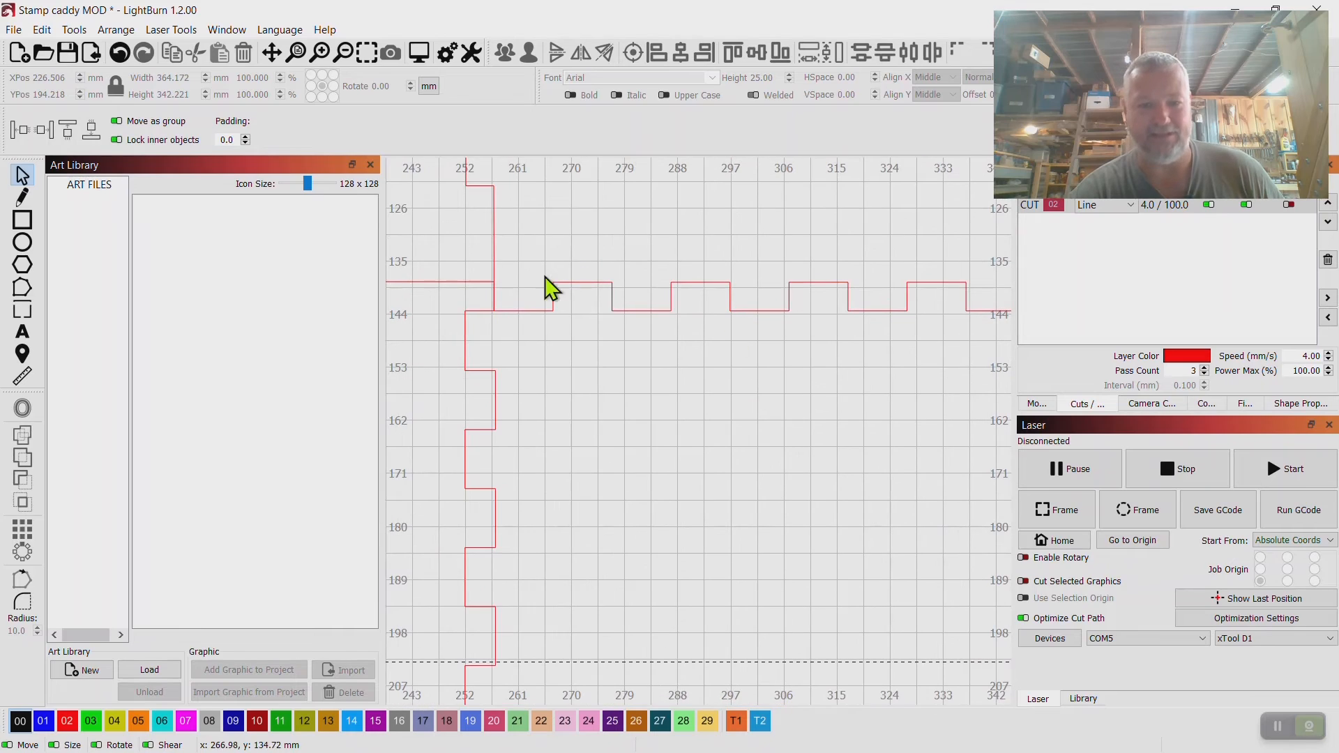
pyautogui.scroll(-8, 727, 421)
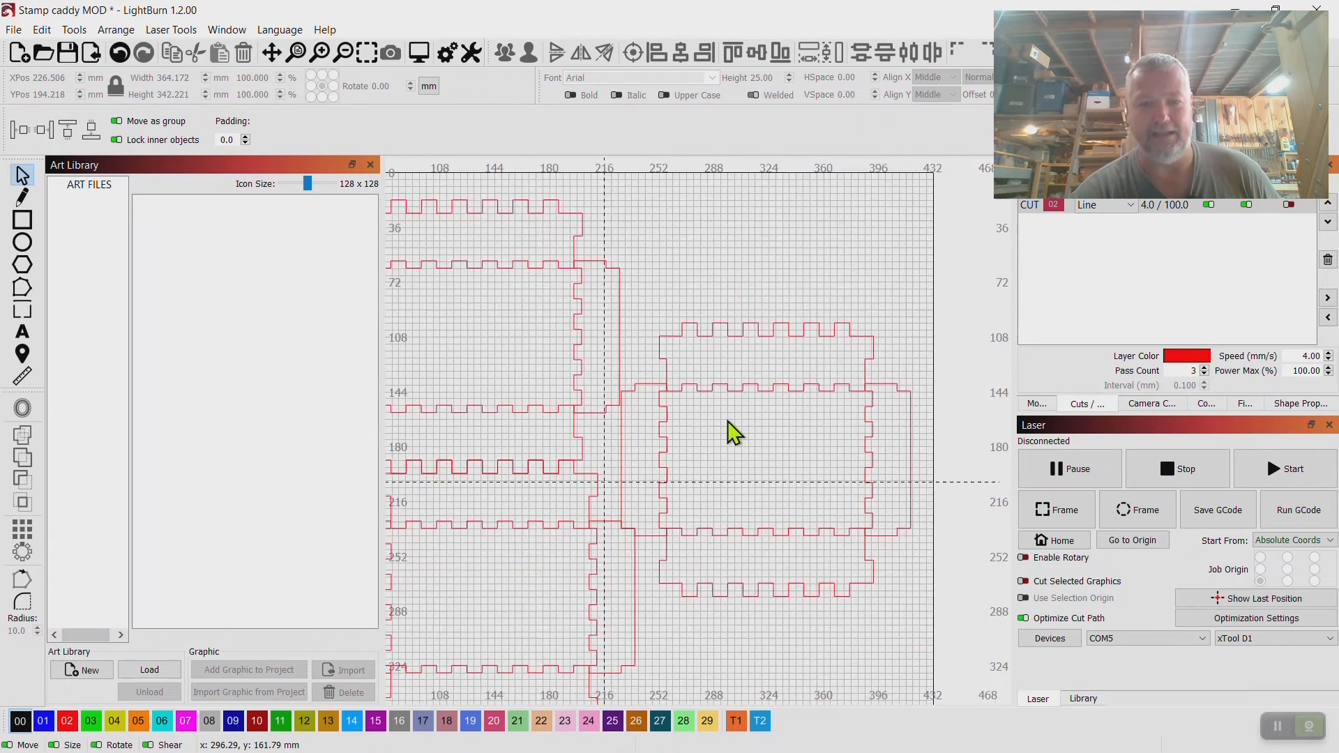
pyautogui.scroll(-3, 727, 420)
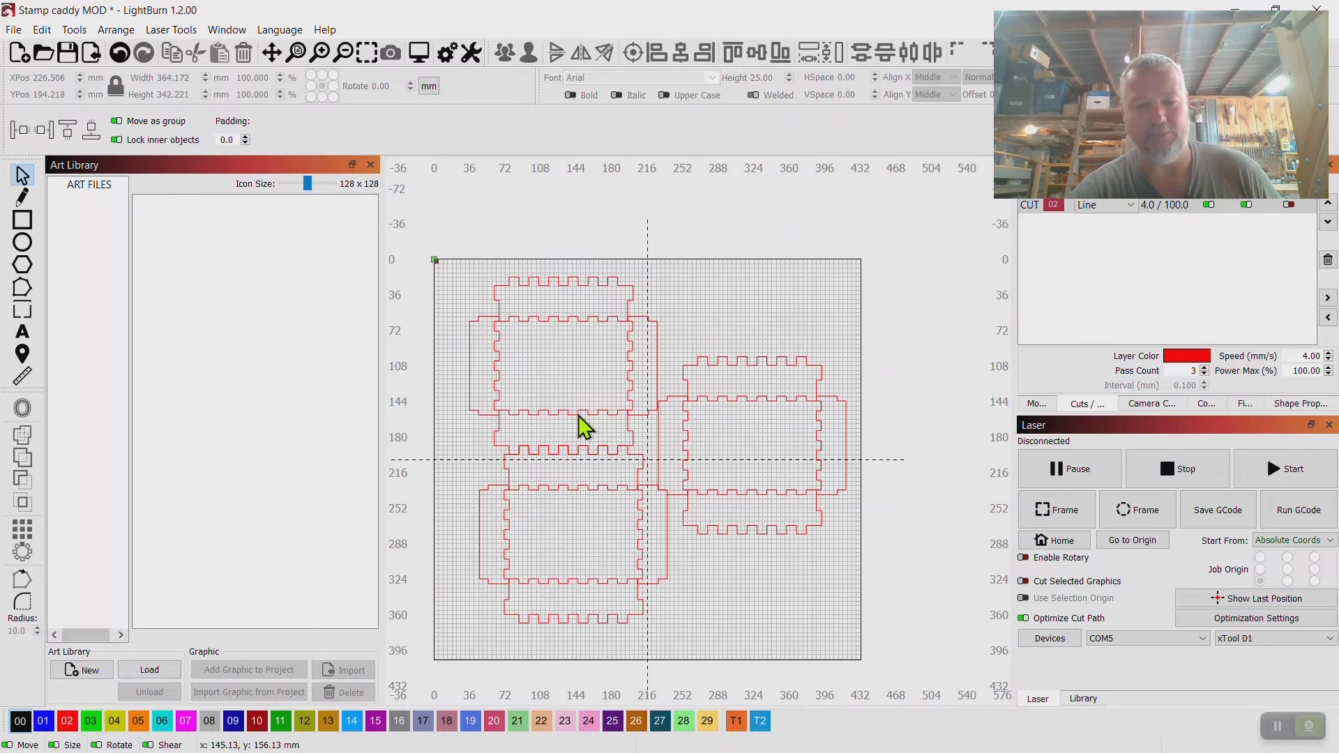
pyautogui.scroll(-1, 579, 416)
pyautogui.moveTo(614, 474); pyautogui.dragTo(638, 412)
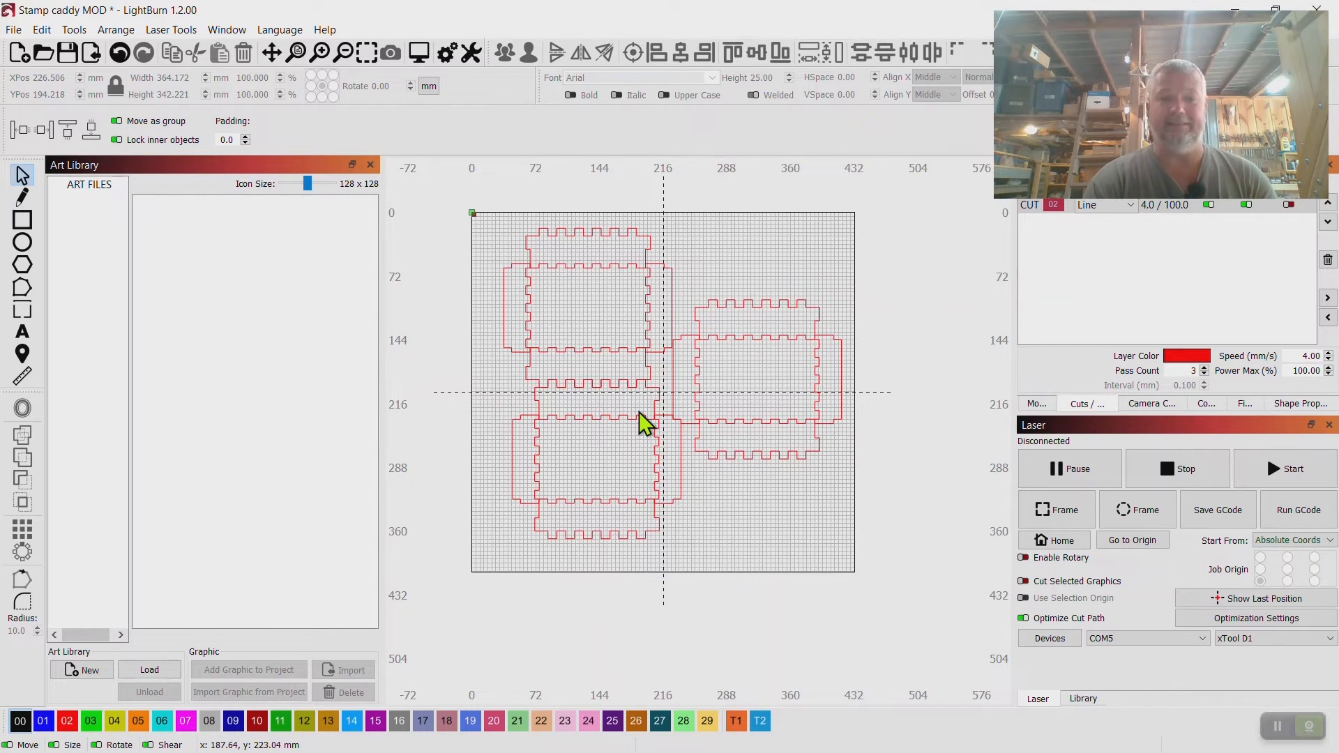
pyautogui.rightClick(715, 368)
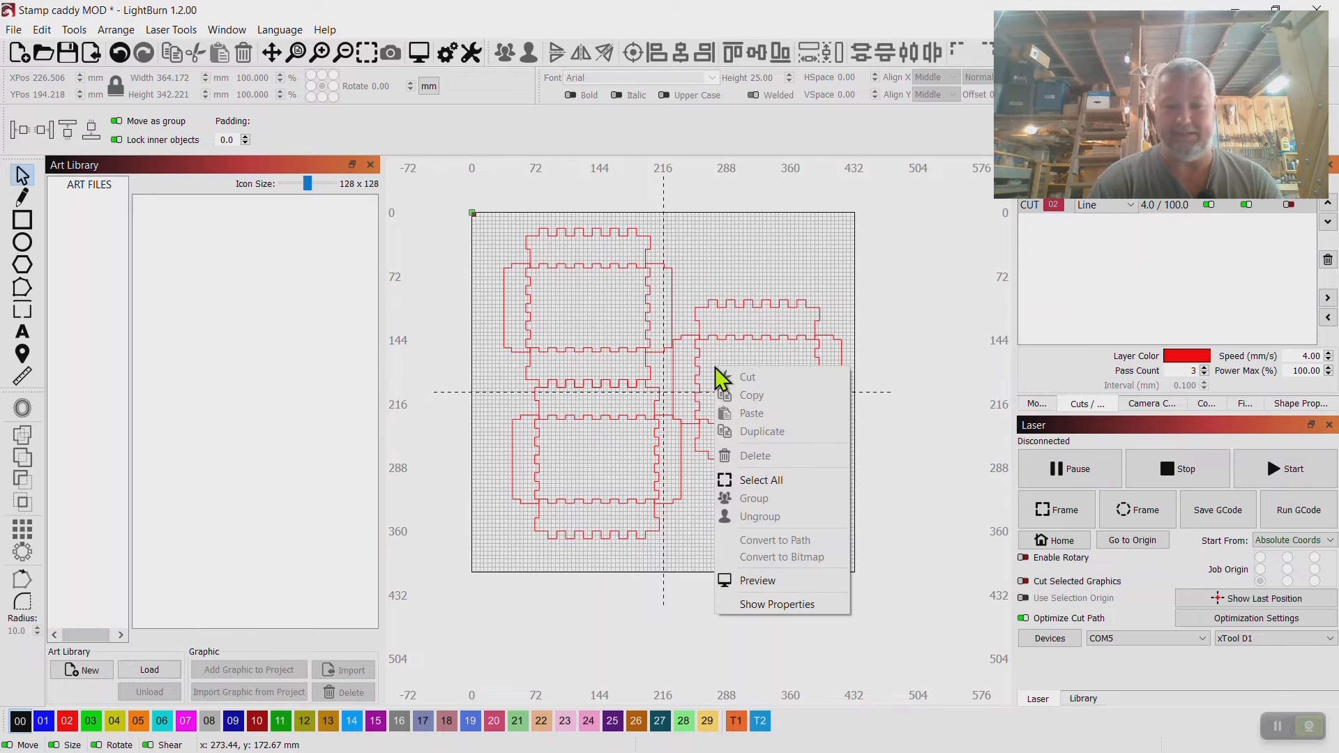
pyautogui.click(757, 581)
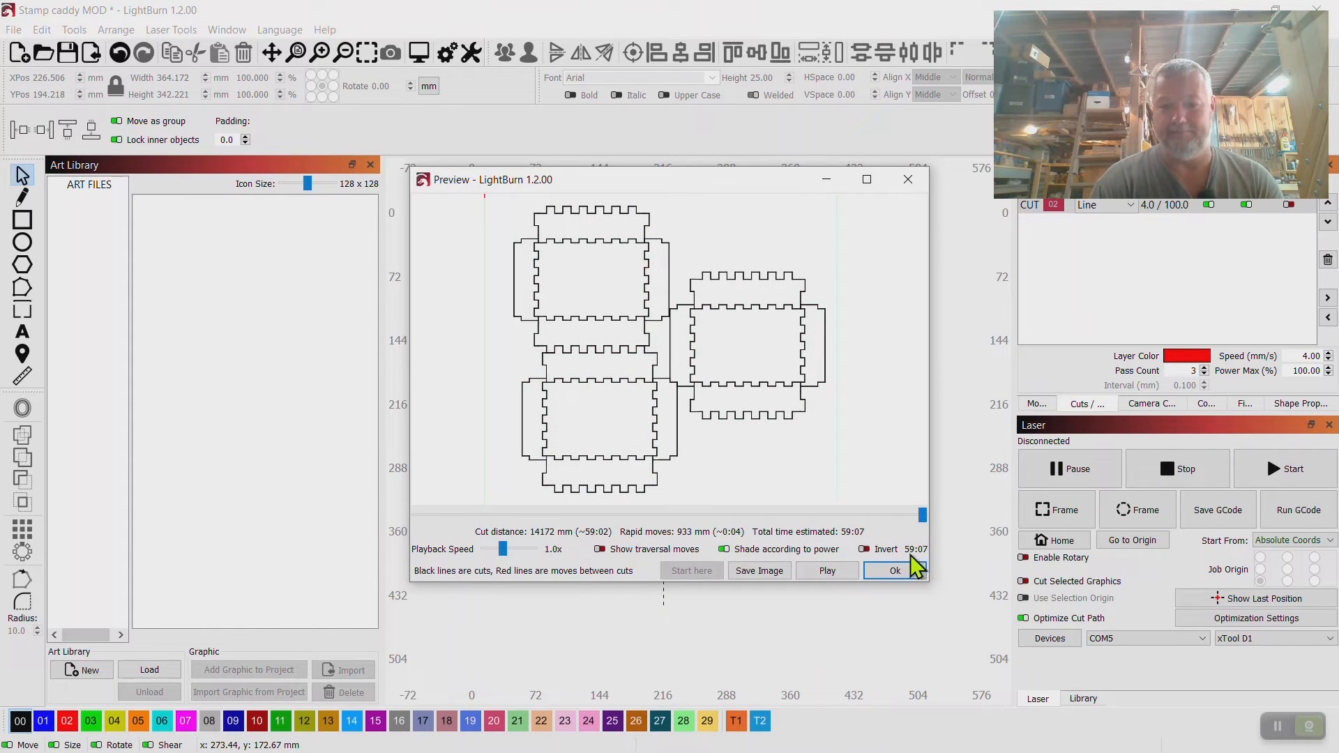
pyautogui.click(907, 182)
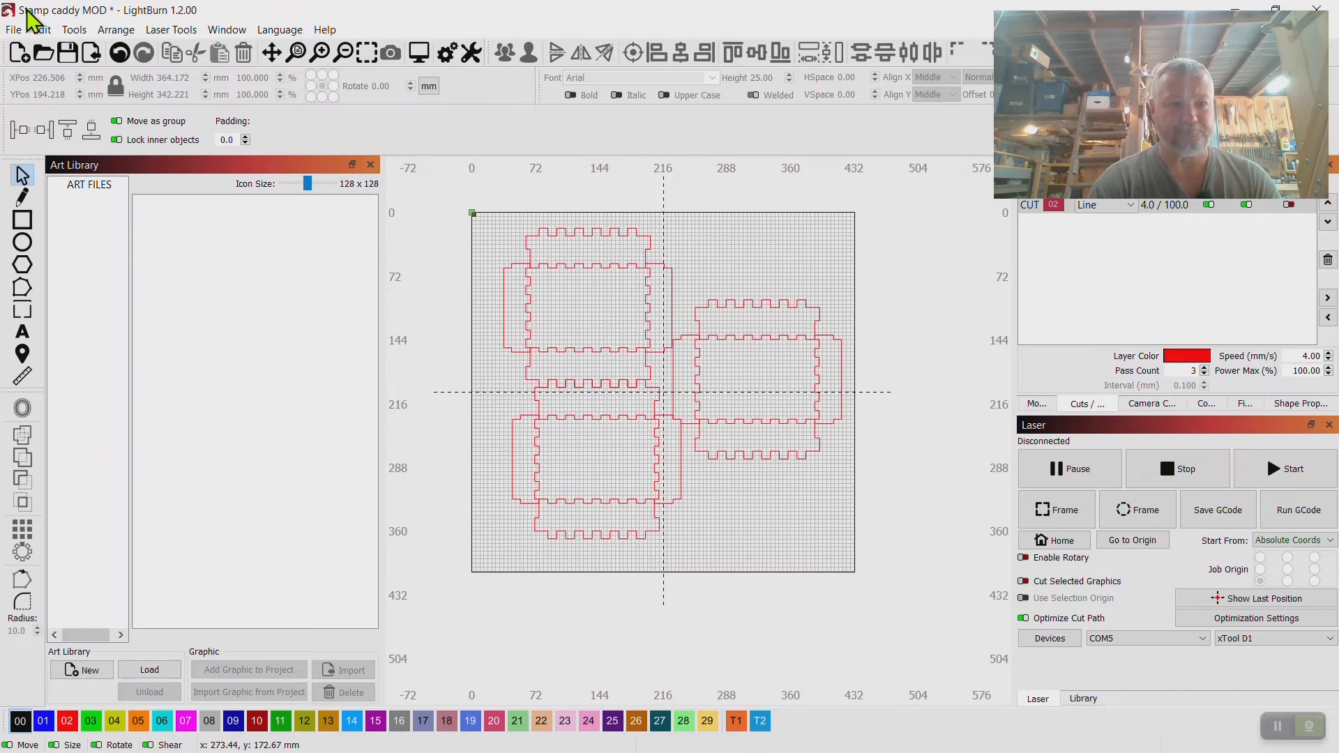
# Reopen the Stamp caddy-OLD project without saving changes to the current project.
pyautogui.click(13, 30)
pyautogui.click(61, 90)
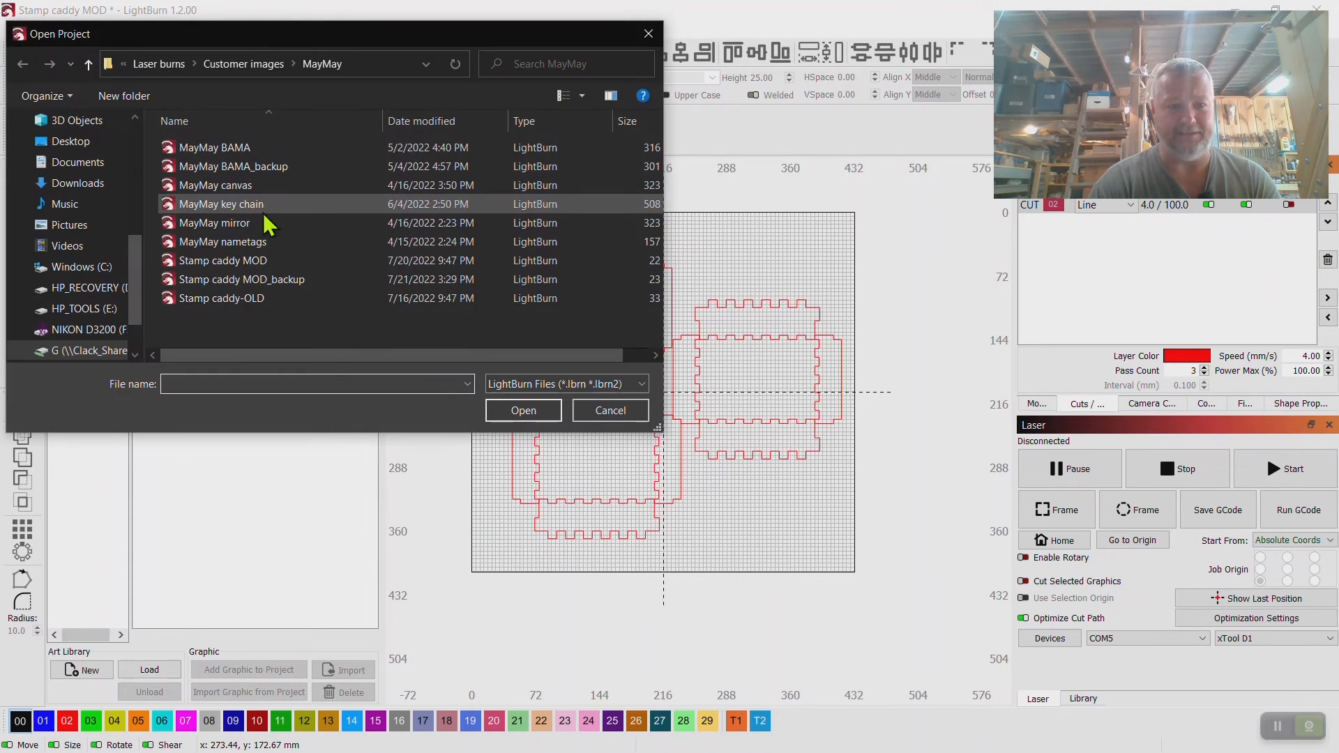
pyautogui.click(244, 299)
pyautogui.doubleClick(245, 299)
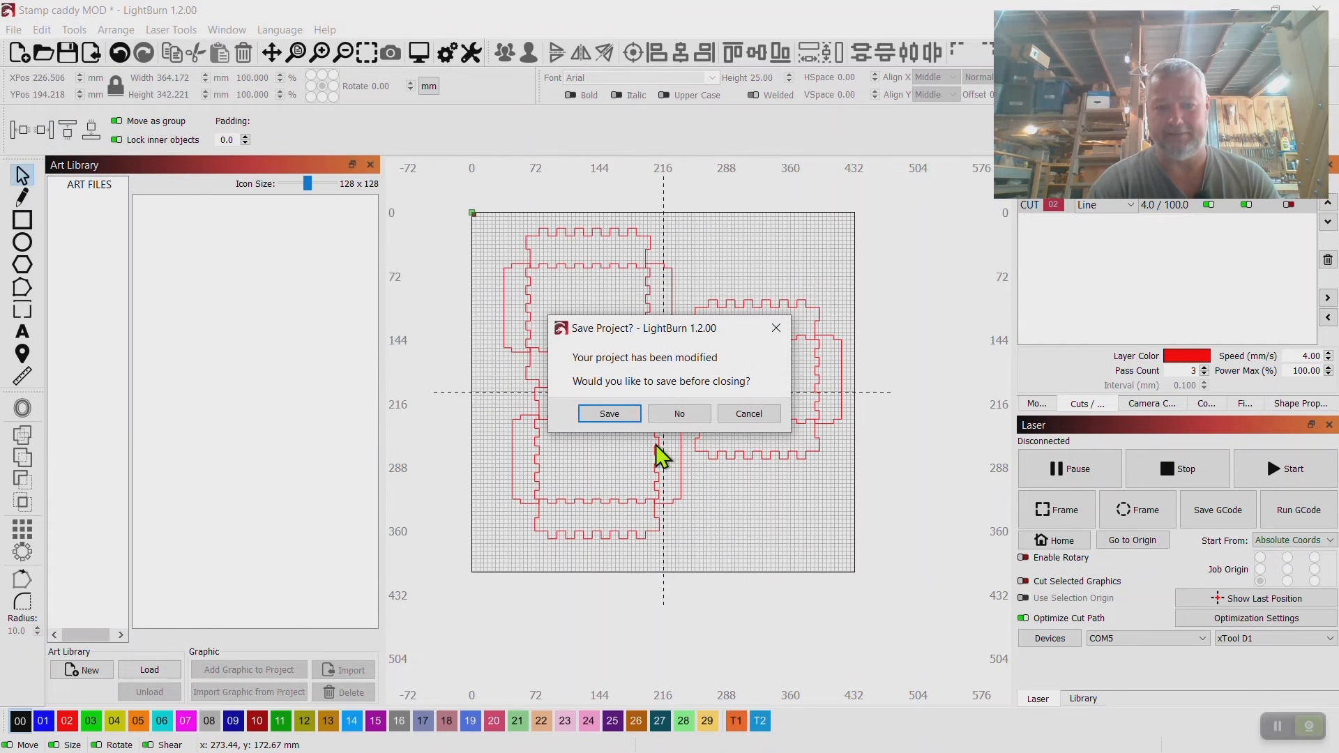
pyautogui.click(686, 417)
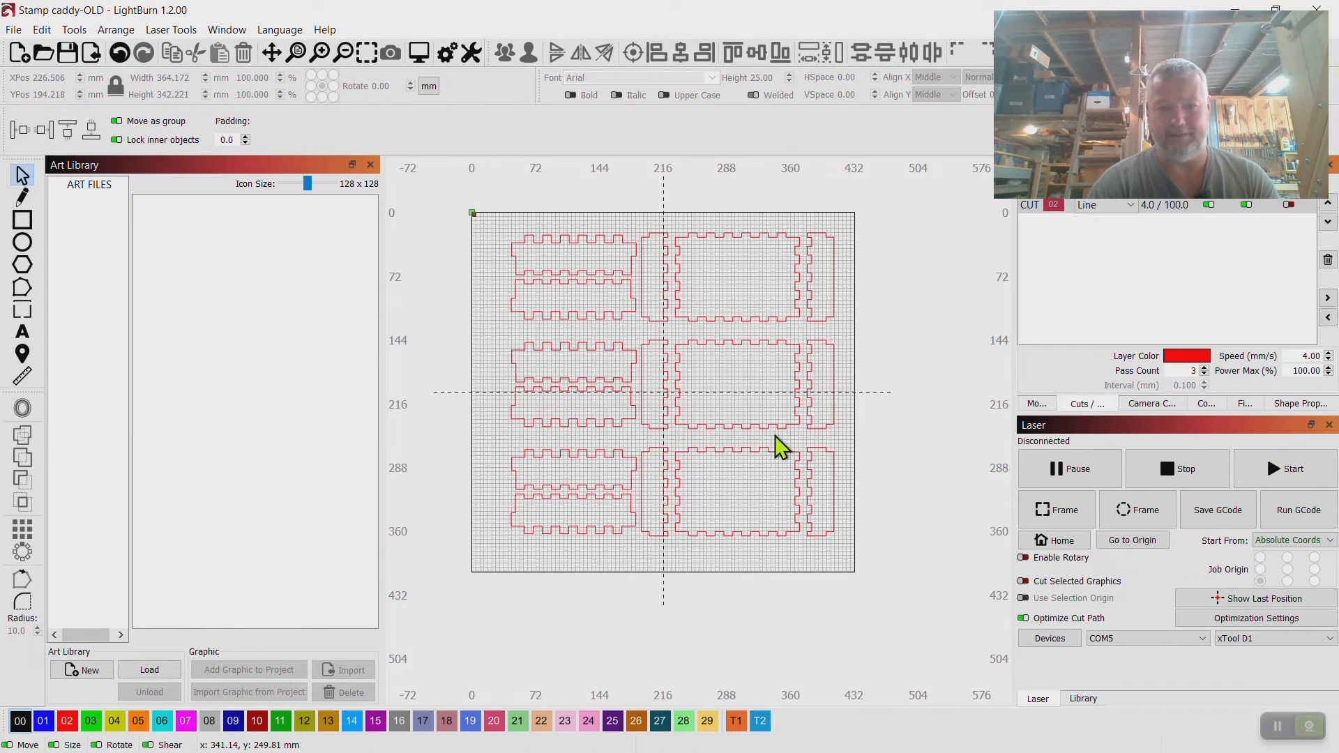
# Preview the Stamp caddy-OLD cut job and close the preview.
pyautogui.rightClick(680, 310)
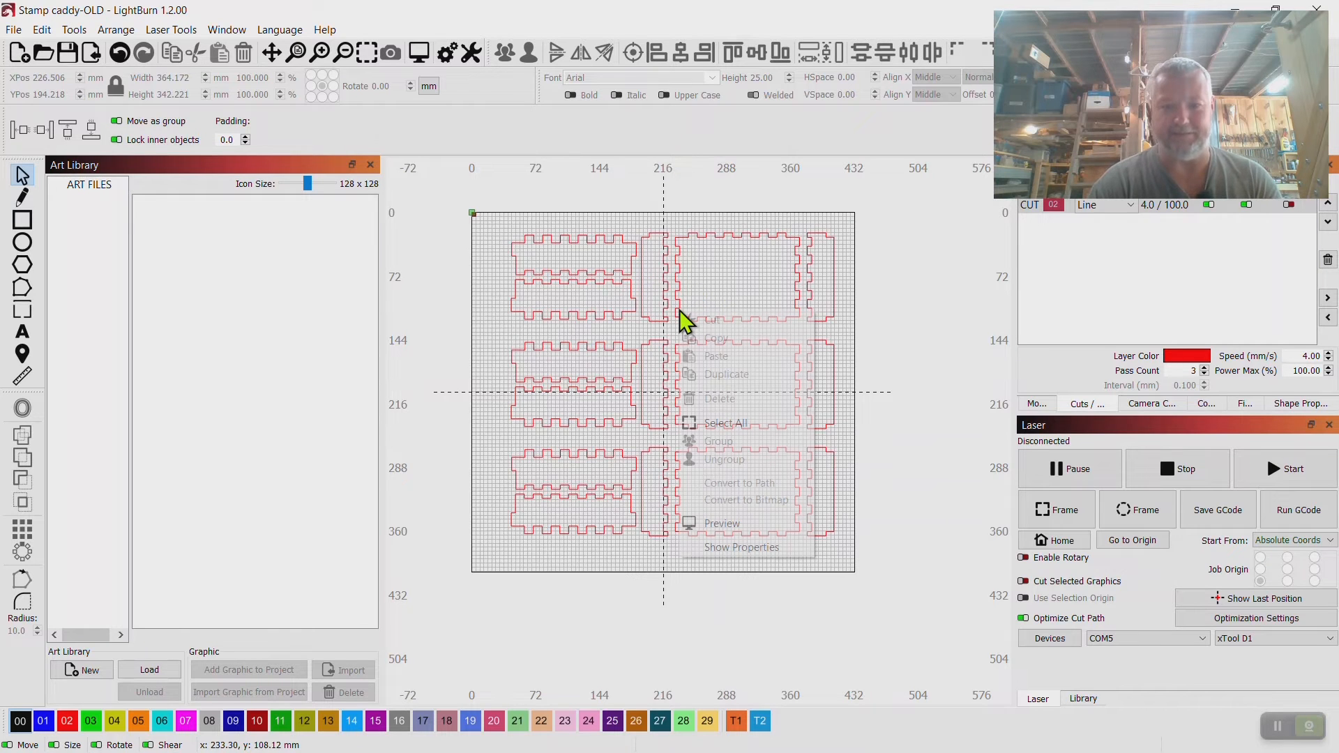
pyautogui.click(718, 524)
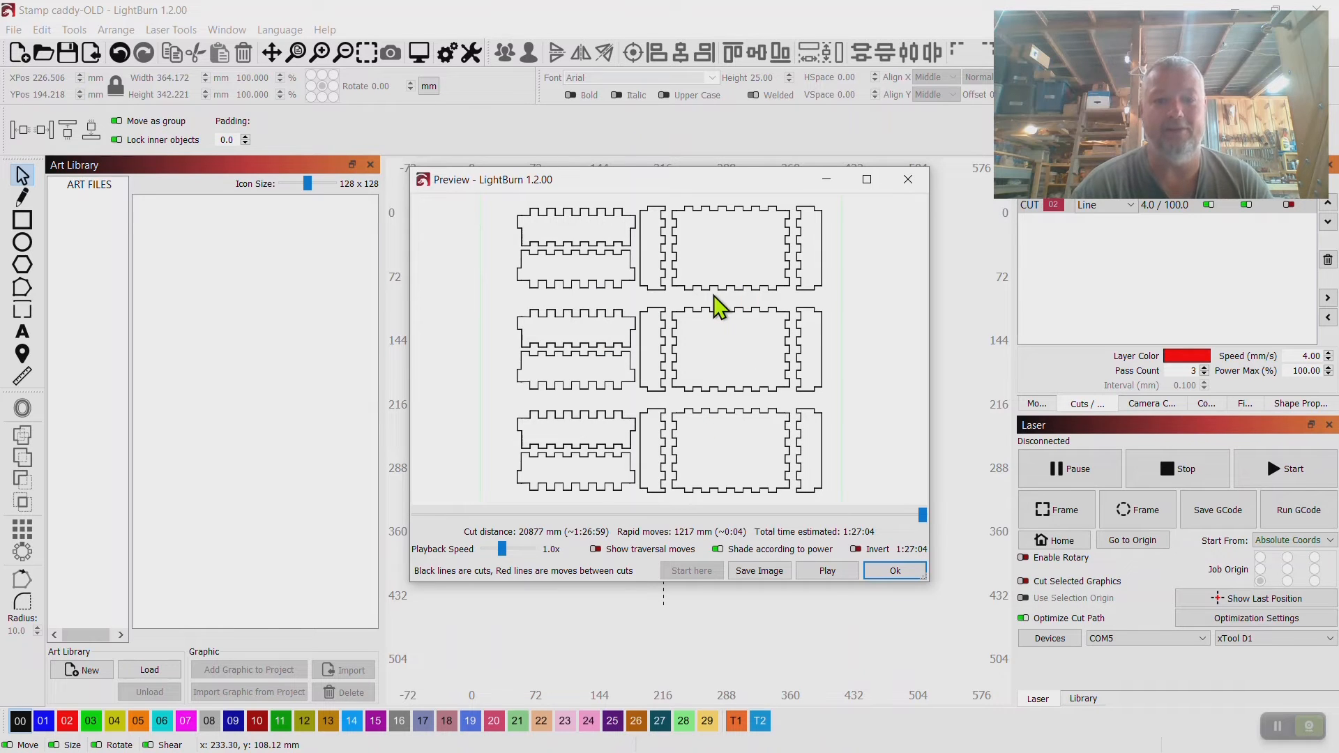
pyautogui.click(907, 179)
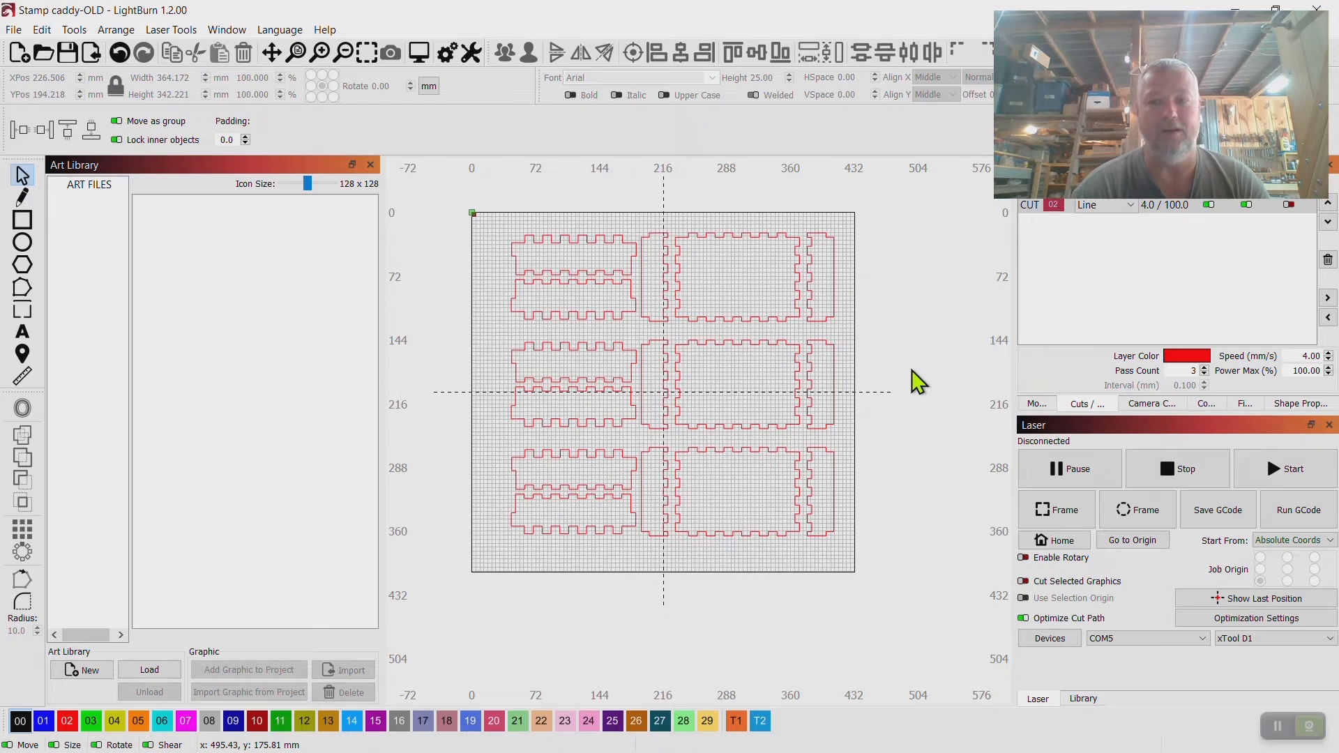